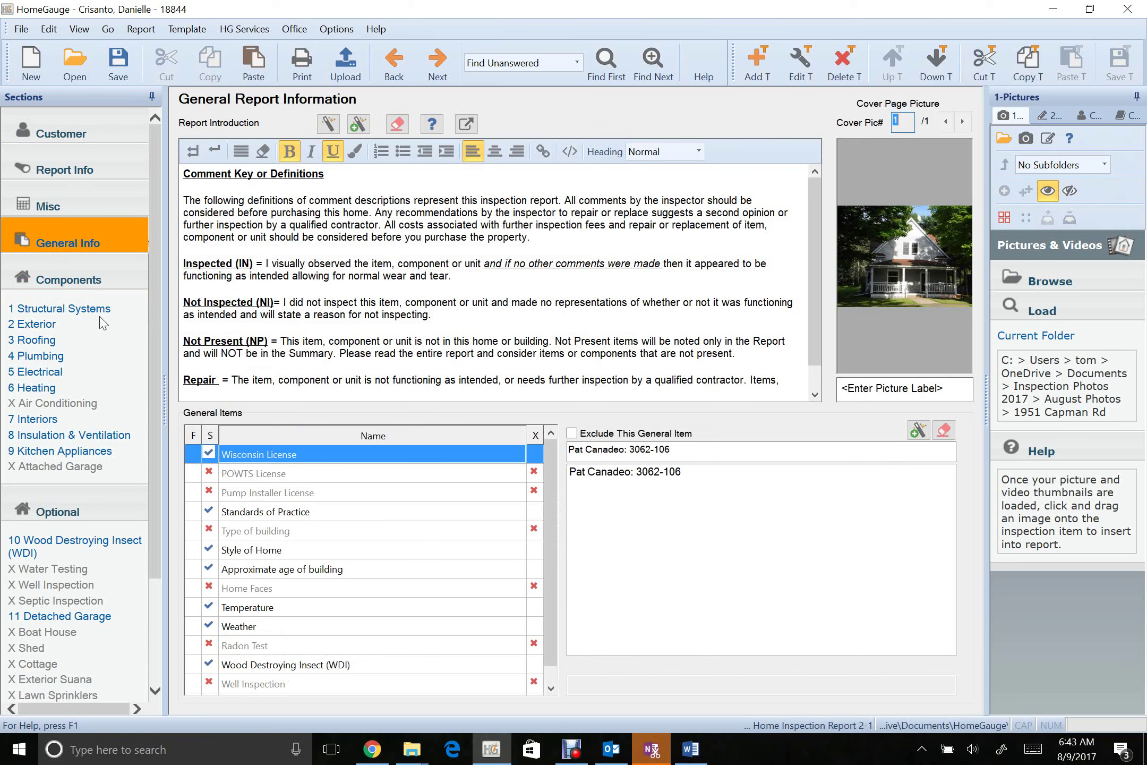
Review the comments recorded under the Foundations, Basements item in the Structural Systems section
click(51, 312)
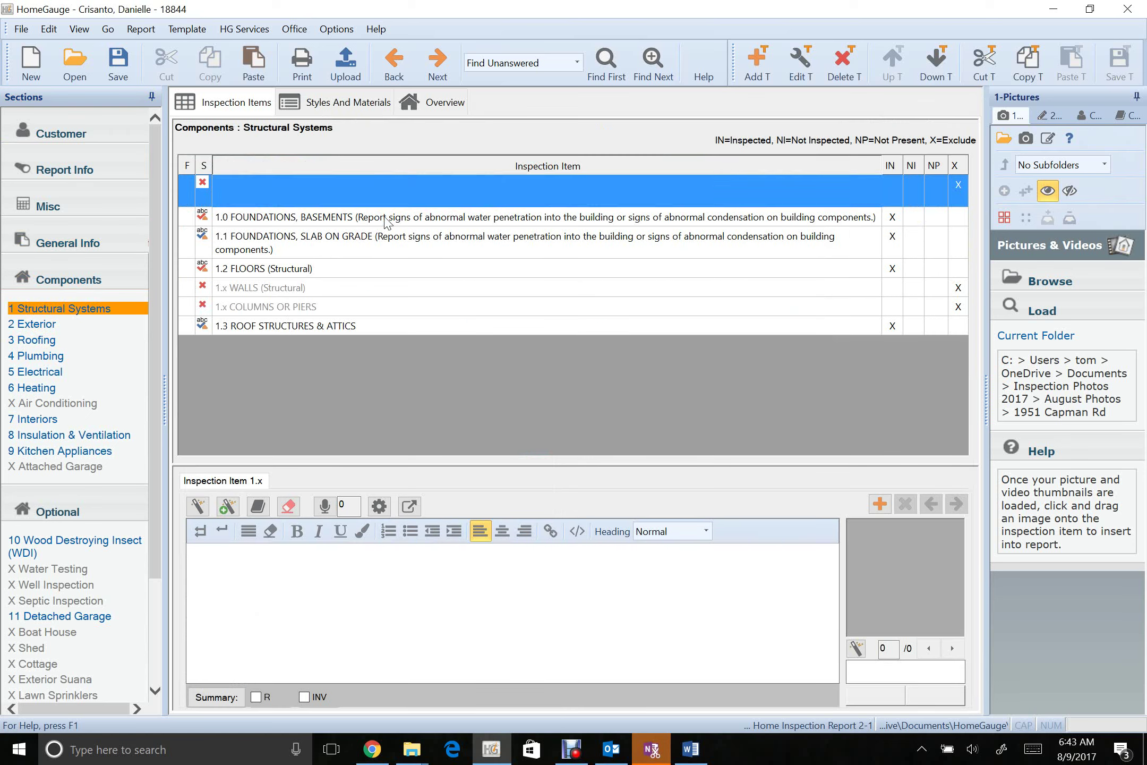
click(384, 216)
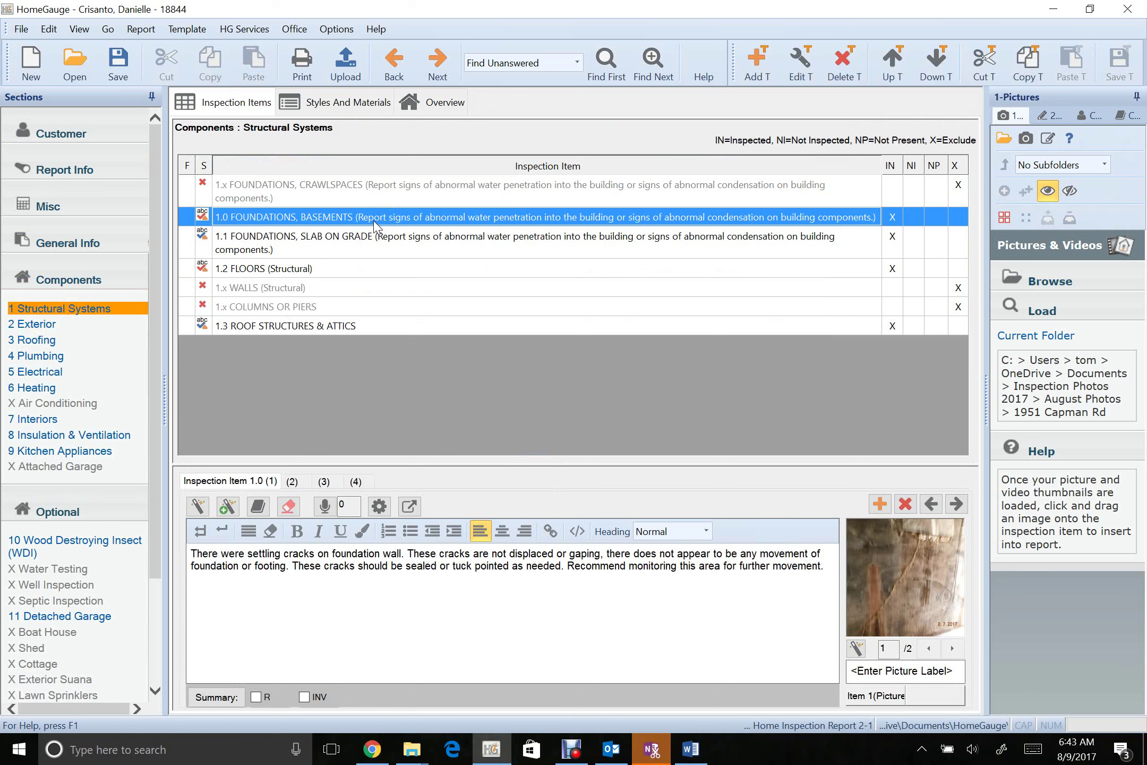
click(291, 484)
click(323, 484)
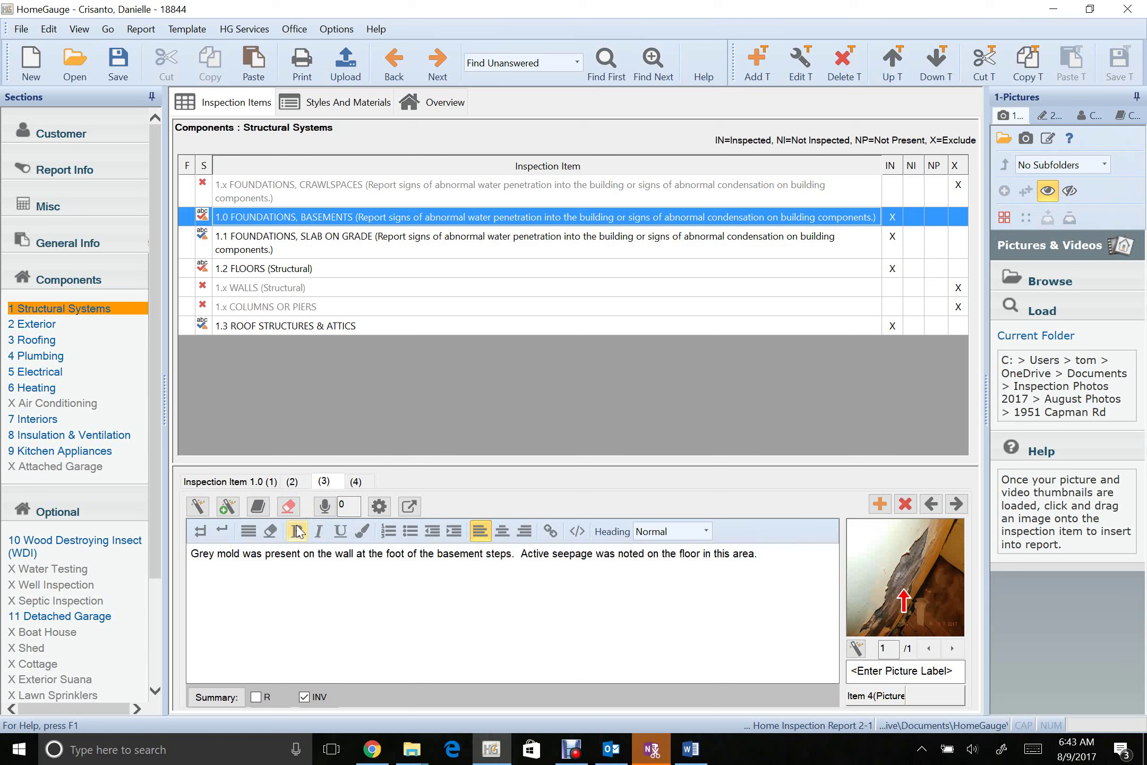
click(355, 482)
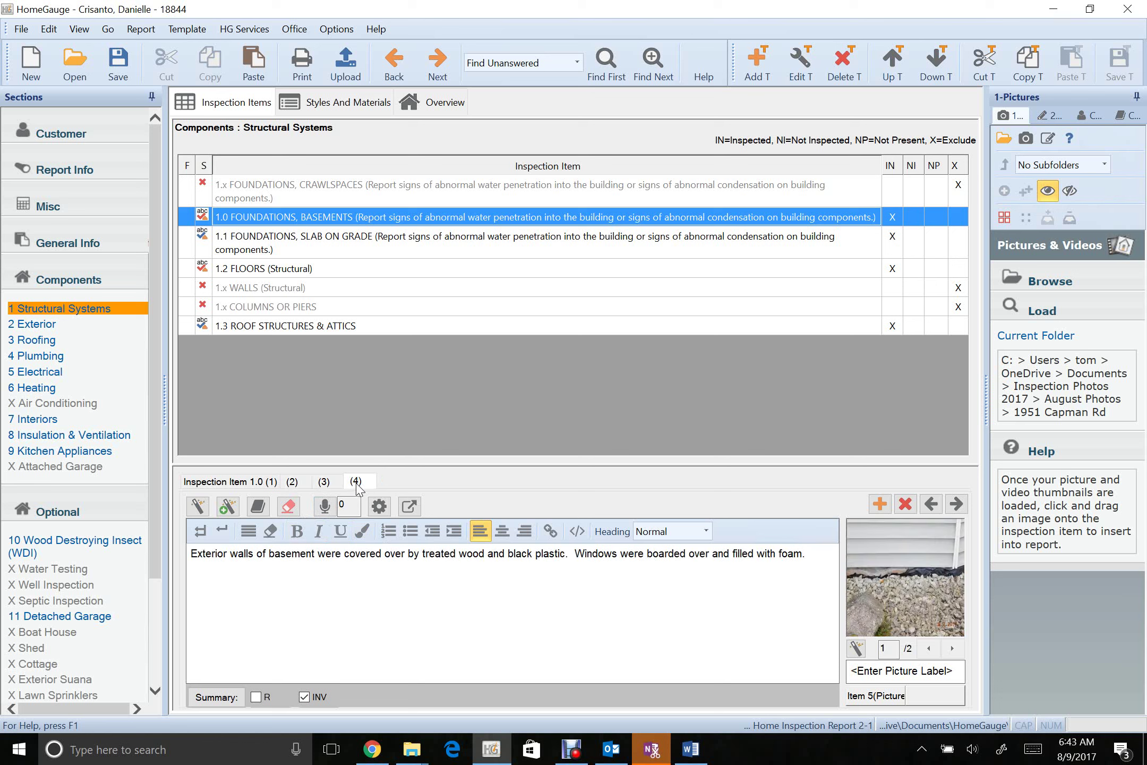
click(323, 481)
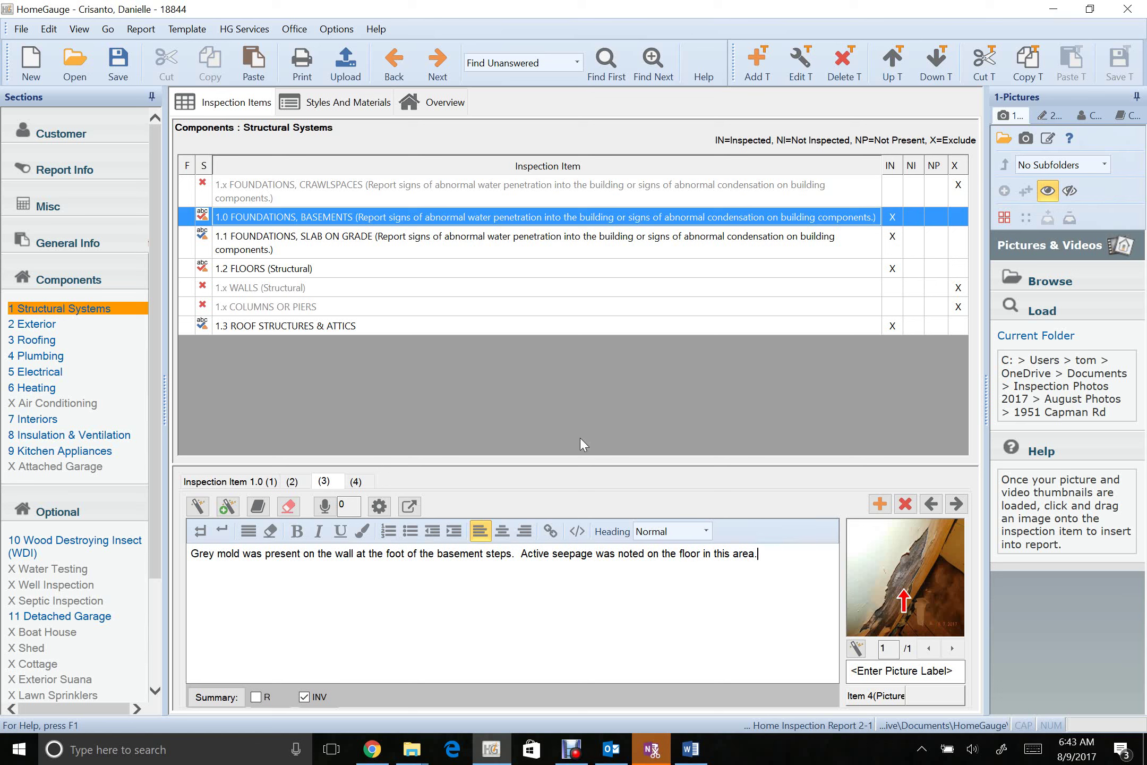
click(357, 482)
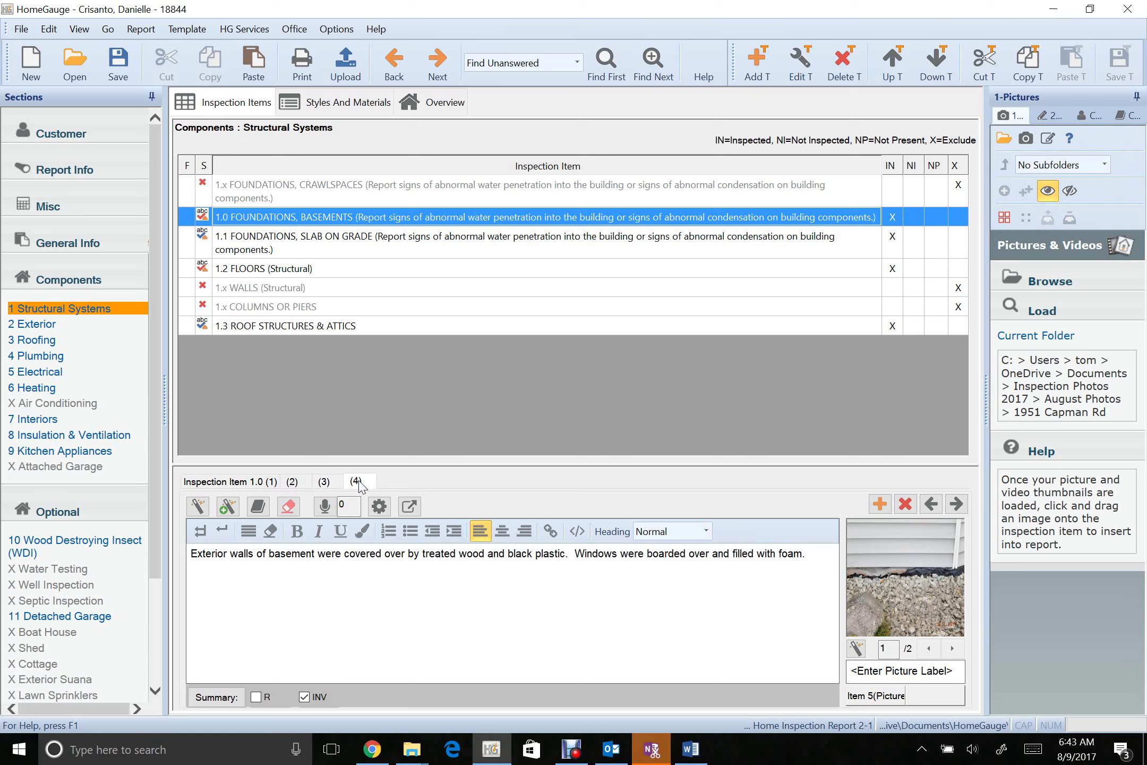
Check the Foundations, Slab on Grade comment and its second picture, and open the Floors (Structural) comment
click(641, 242)
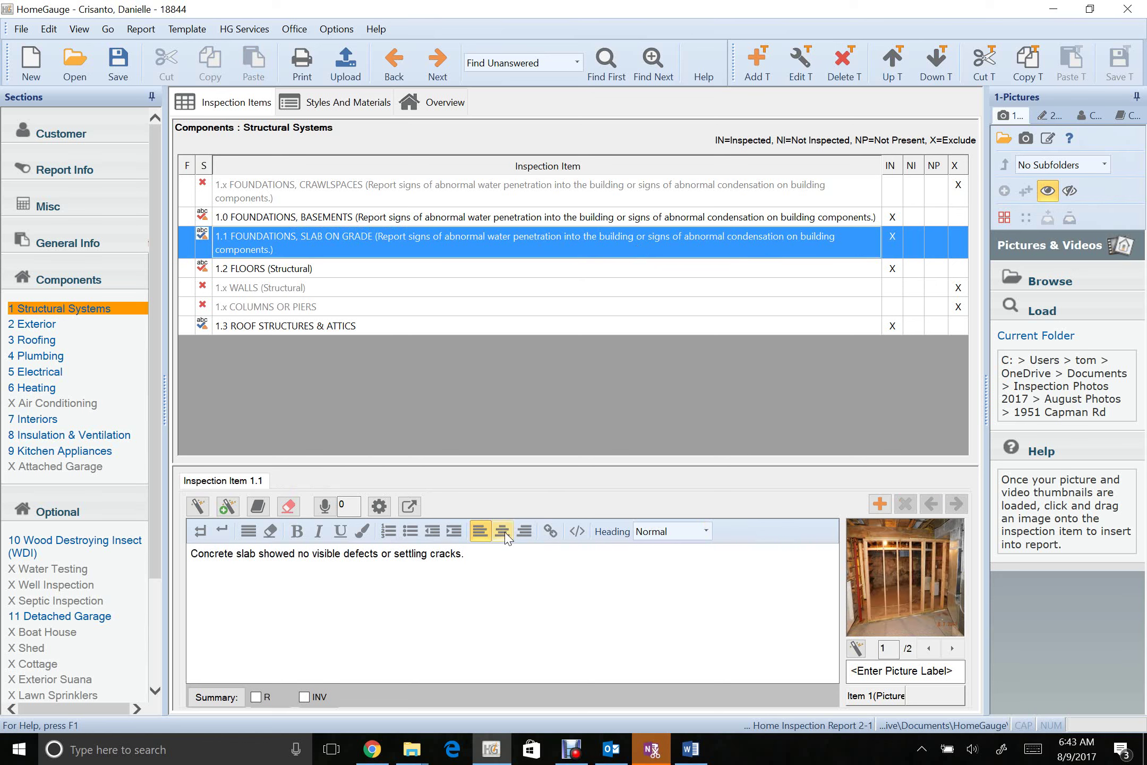
click(952, 649)
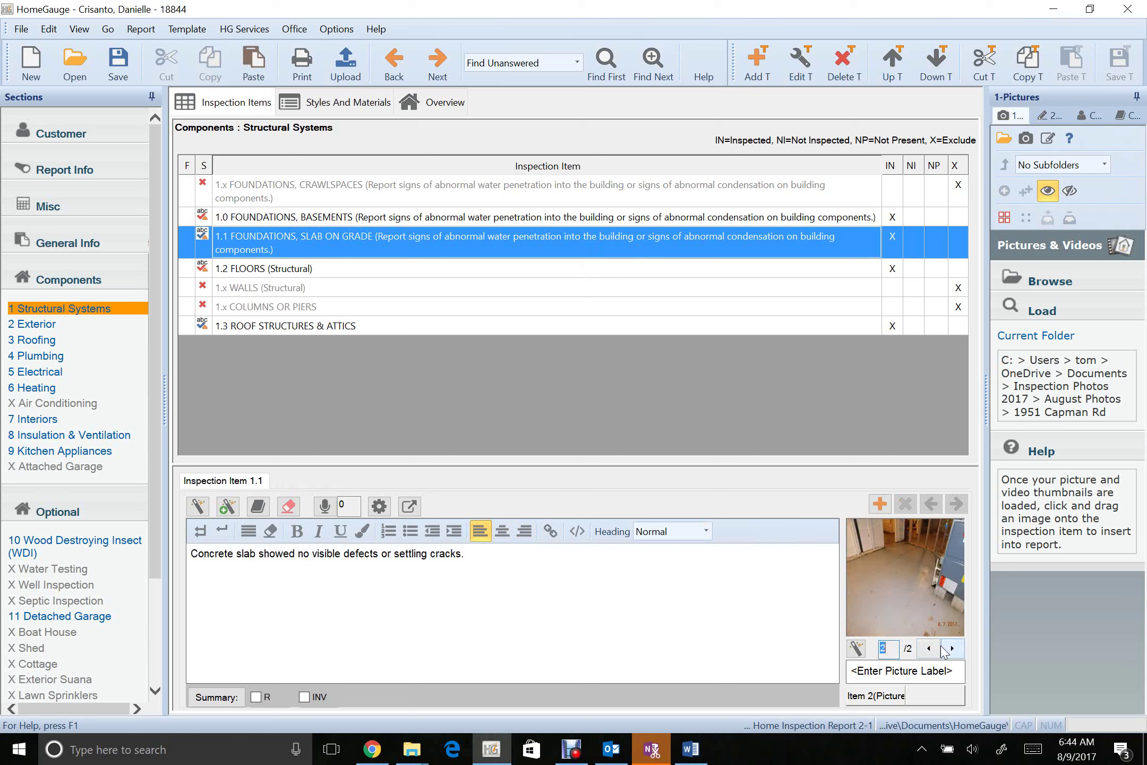
click(249, 276)
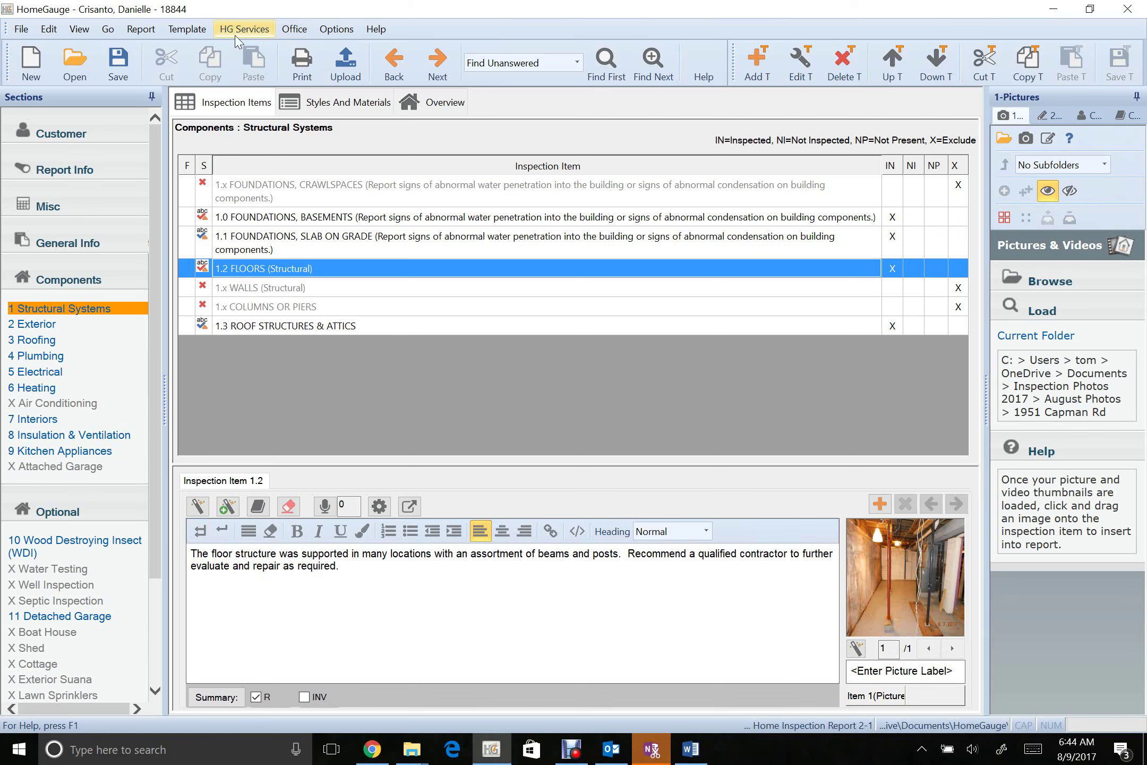
Switch to the open File Explorer window of the report's folder, maximize it and browse the inspection photos
click(412, 749)
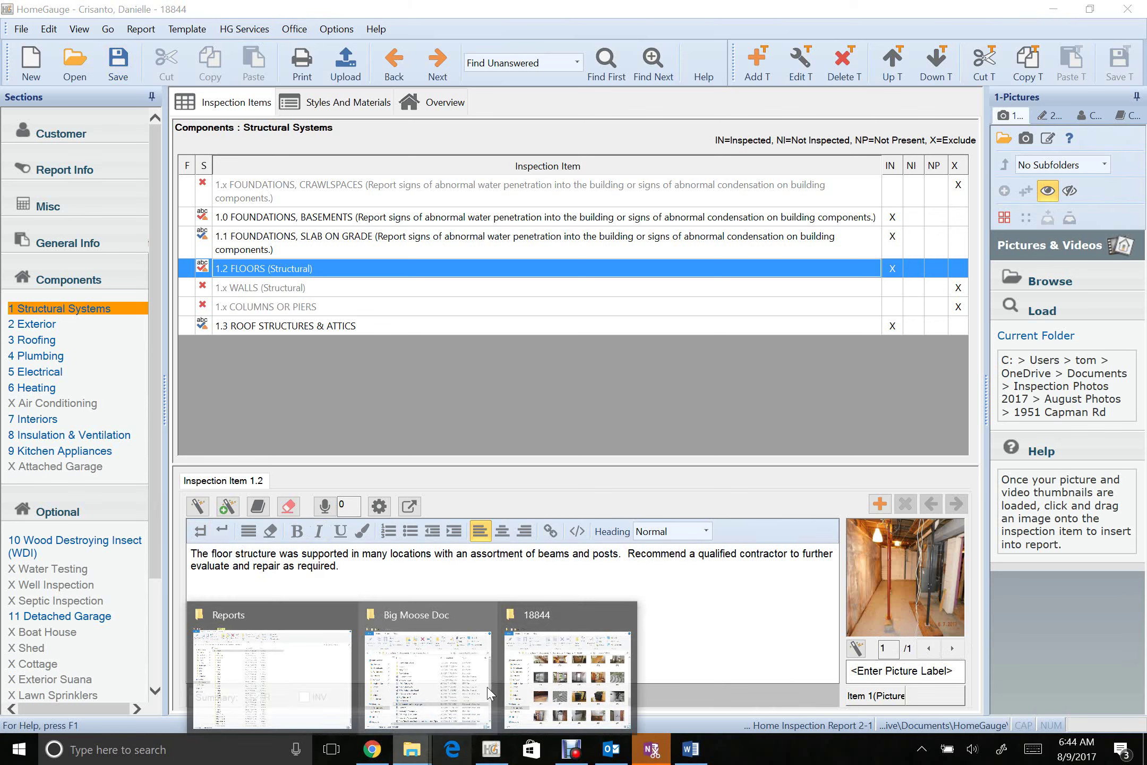
click(609, 670)
scroll(619, 512, down, 5)
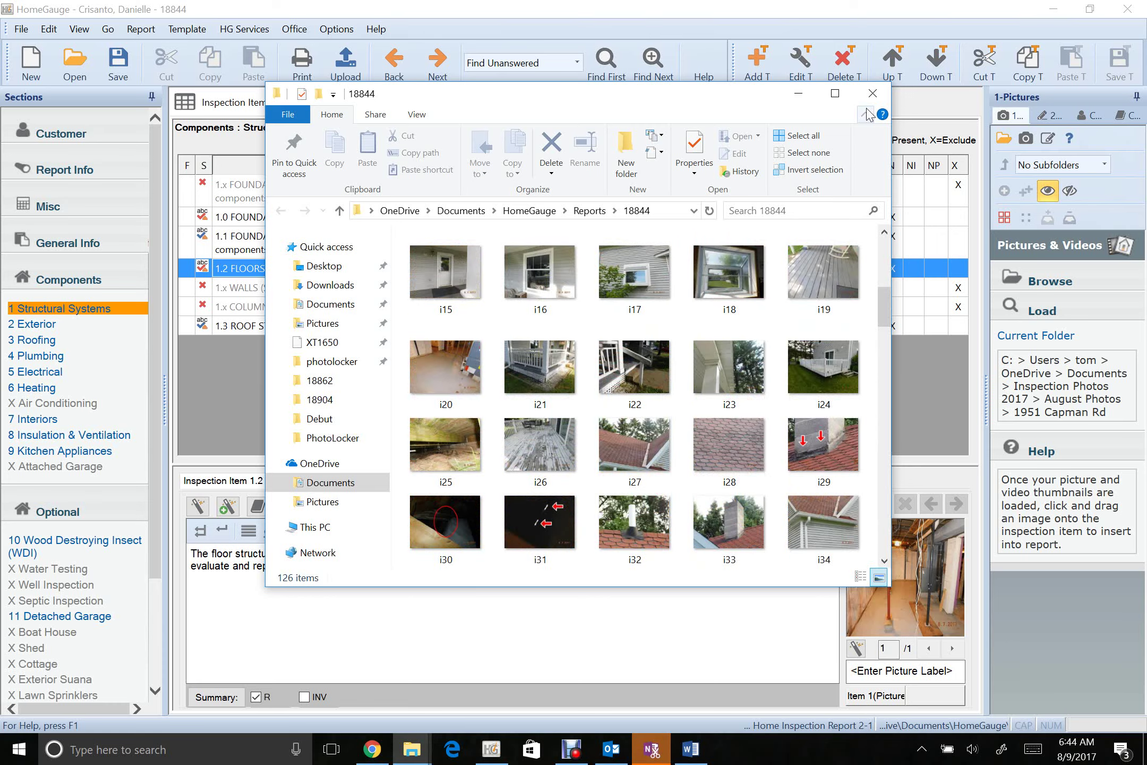
click(835, 95)
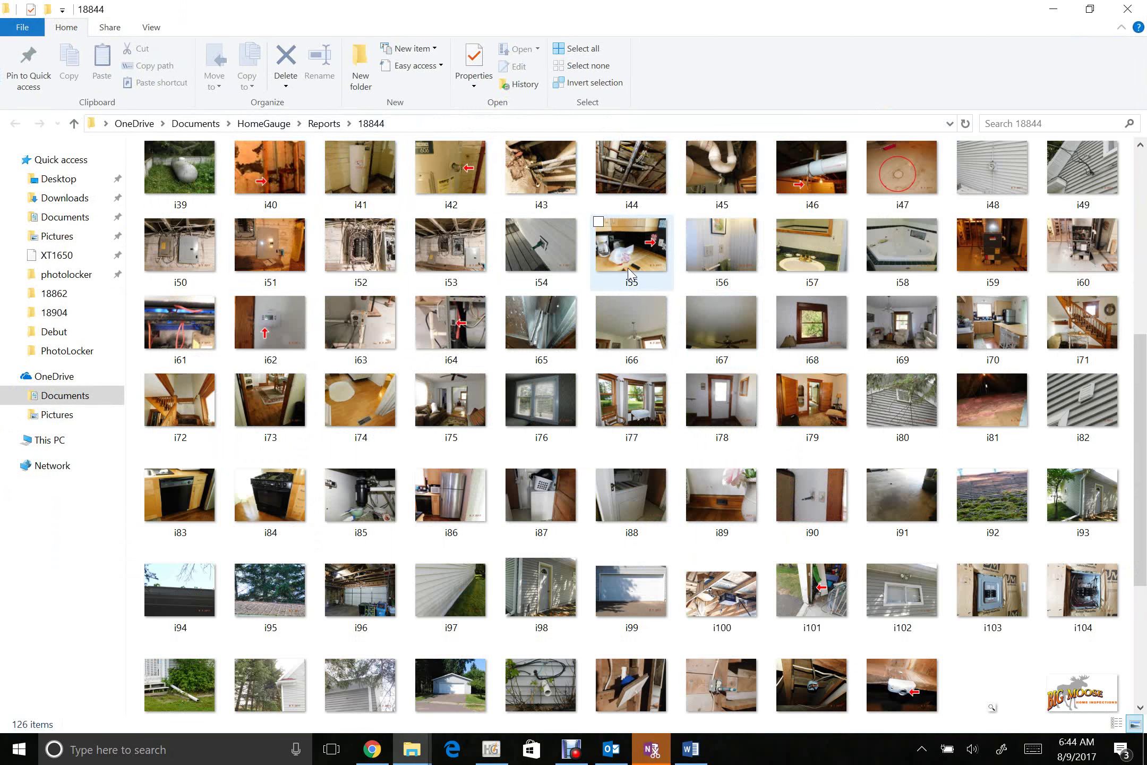
scroll(629, 273, down, 2)
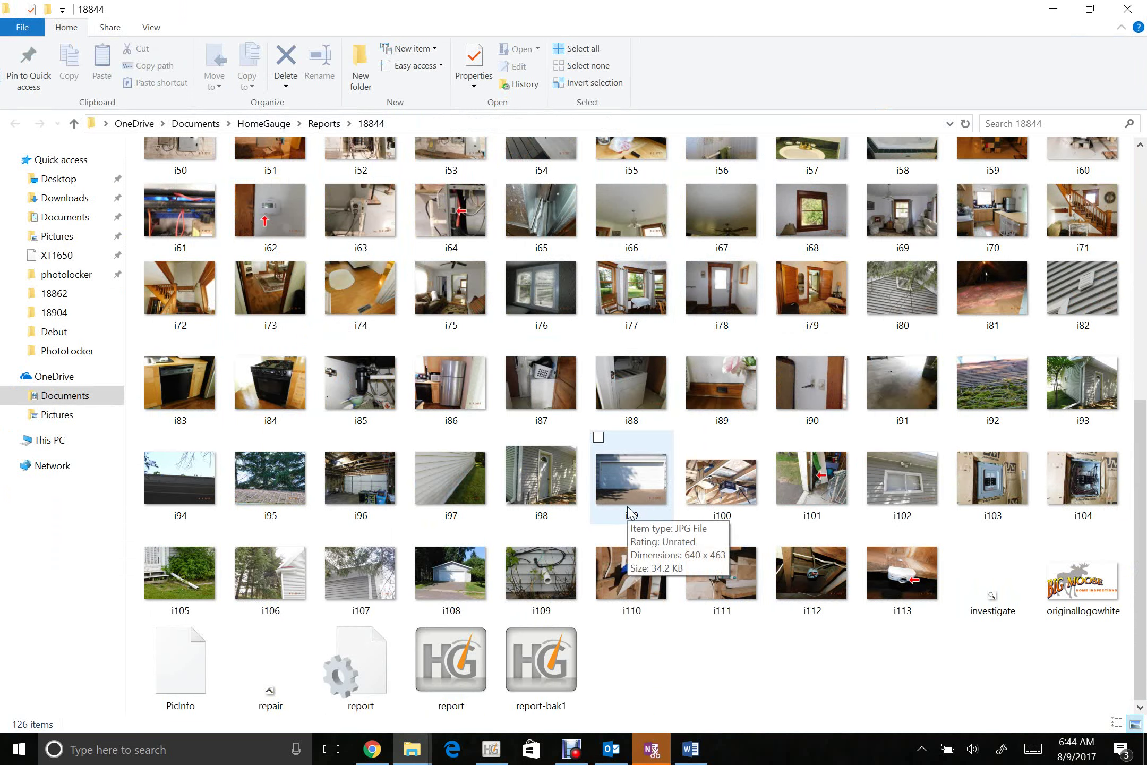
scroll(712, 463, up, 4)
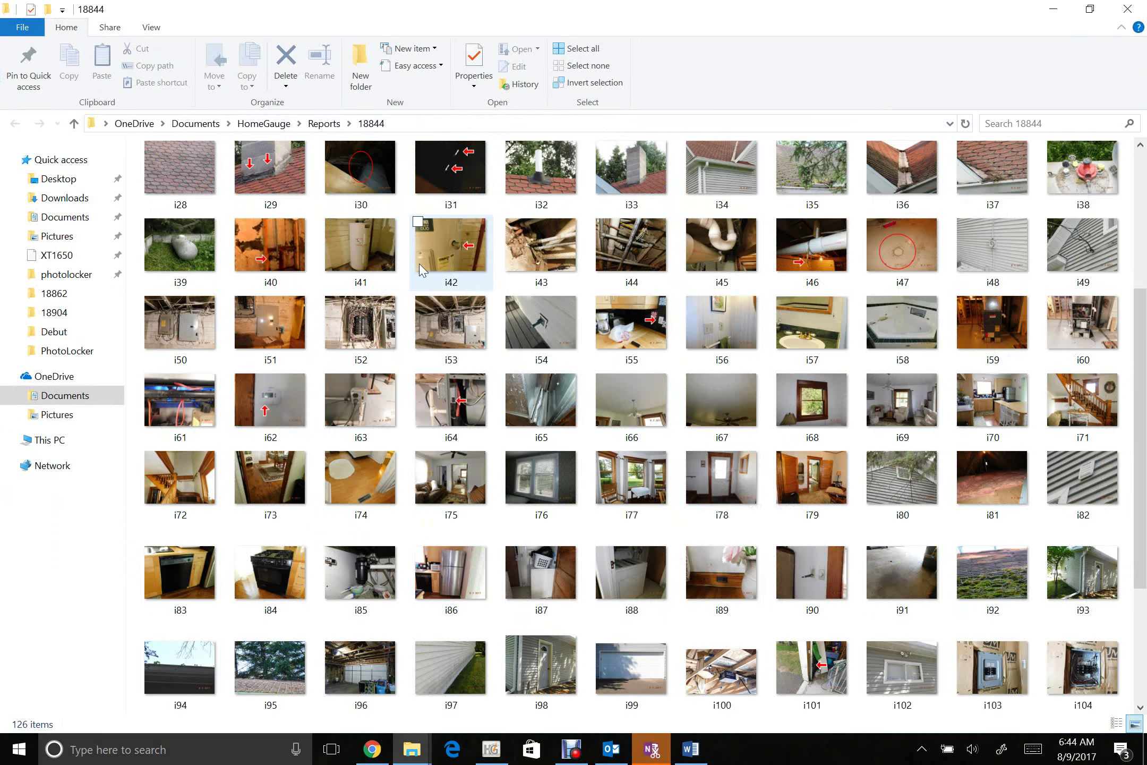
Open photo i40 and page back through the pictures to the basement photos i4 and i5
click(279, 244)
double_click(279, 241)
click(511, 695)
click(511, 696)
click(511, 695)
click(510, 696)
click(511, 696)
click(512, 696)
click(512, 697)
click(512, 696)
click(511, 696)
click(511, 696)
click(511, 696)
click(511, 696)
click(511, 696)
click(511, 696)
click(511, 696)
click(511, 695)
click(511, 696)
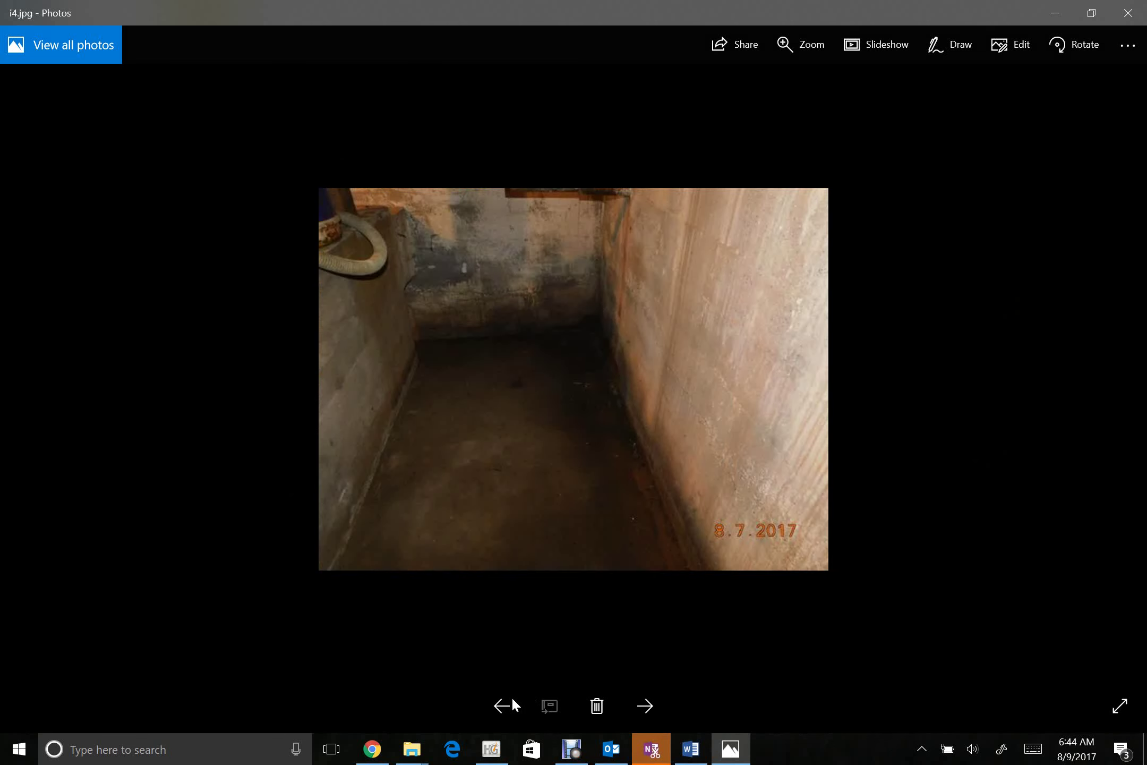
click(648, 707)
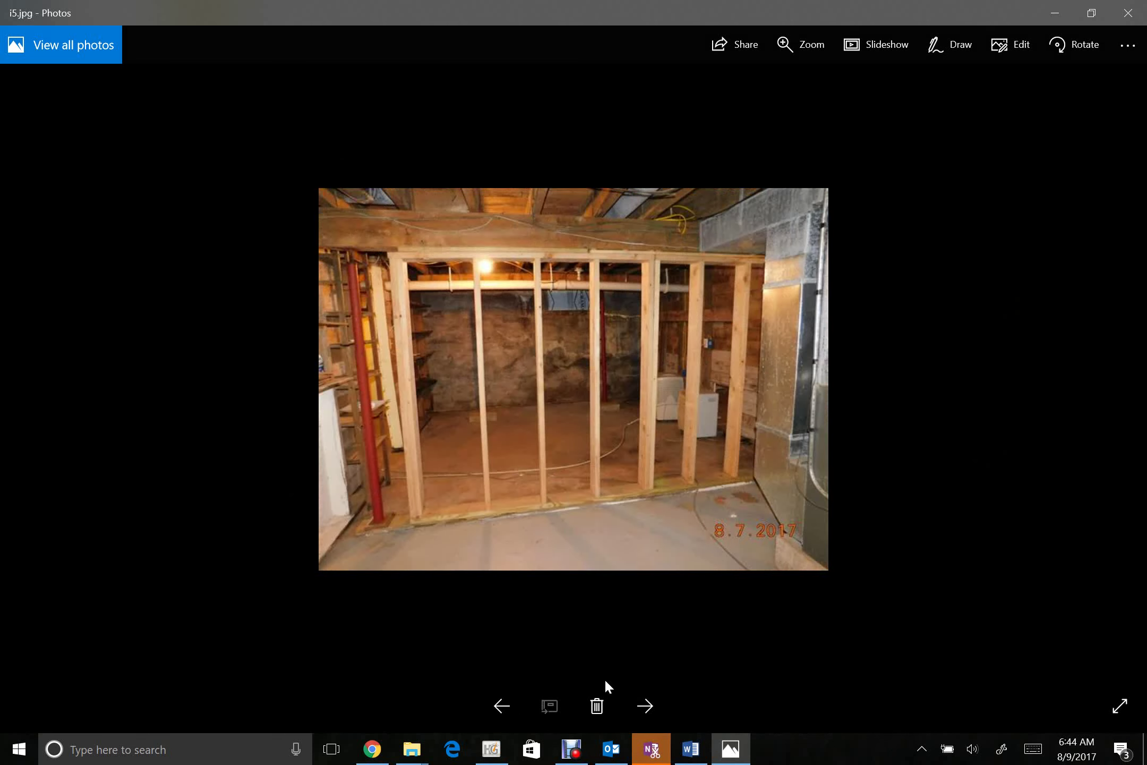
Examine the basement support posts and foundation wall in photos i3, i2 and i1, and close the photo viewer
click(494, 700)
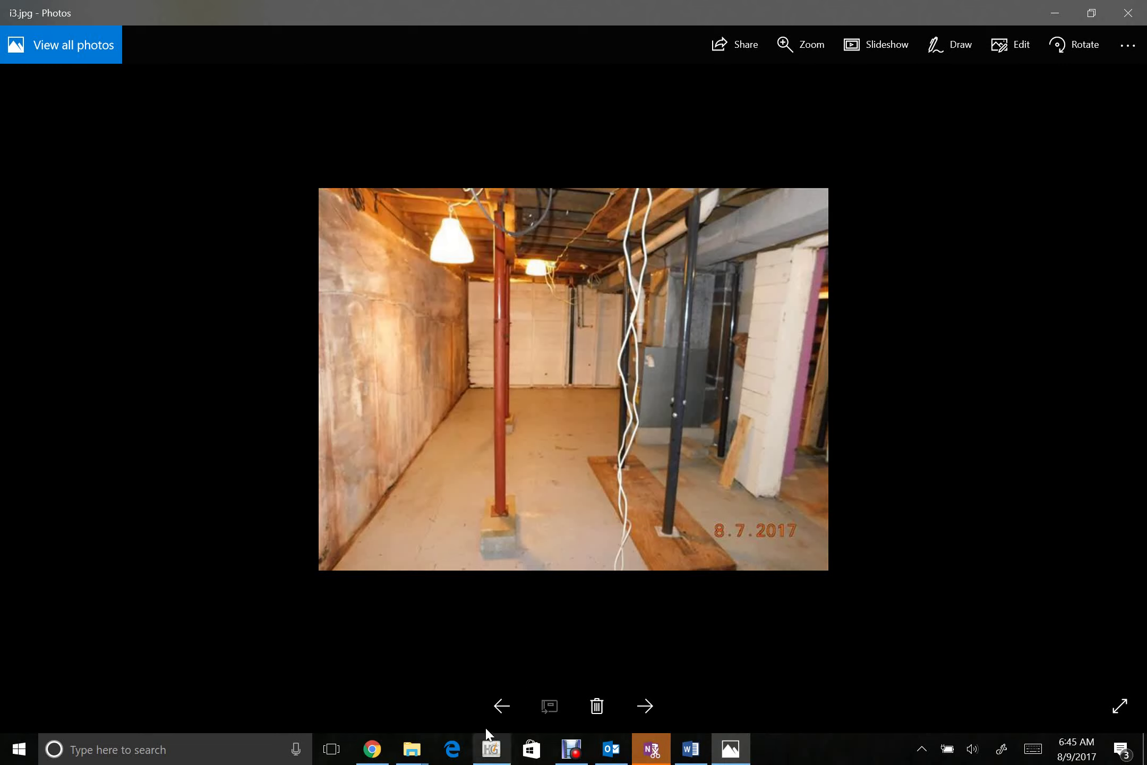
click(501, 706)
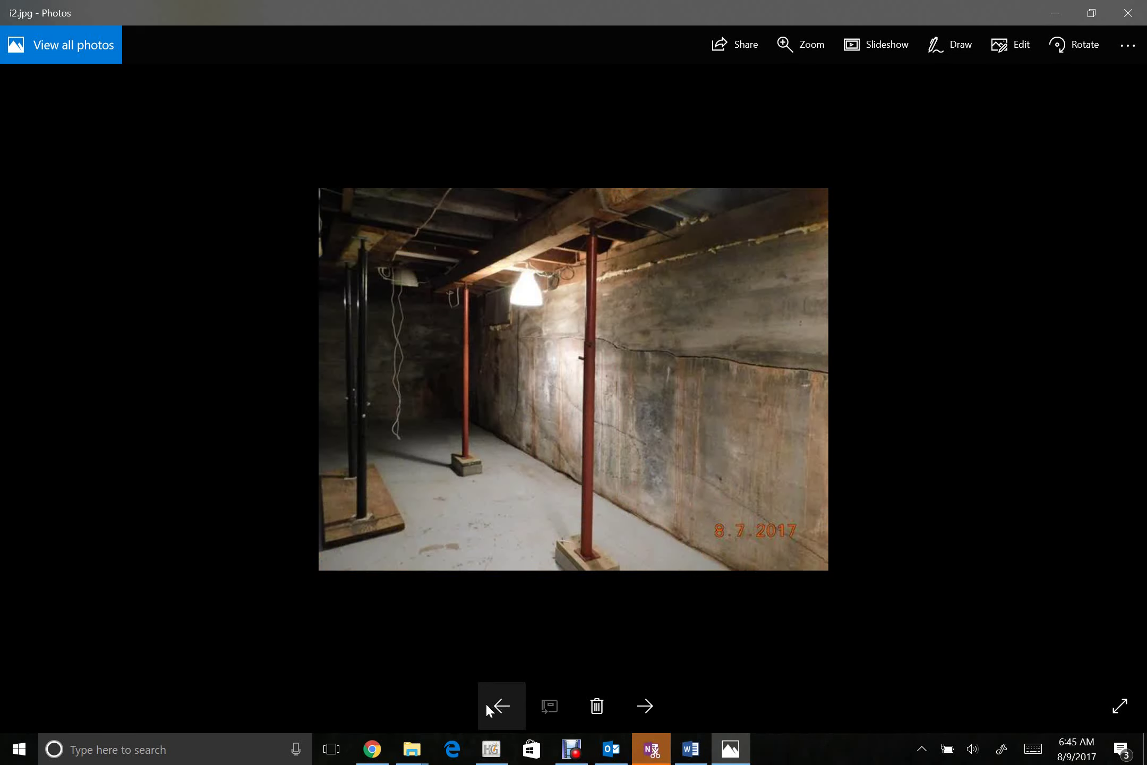
click(484, 702)
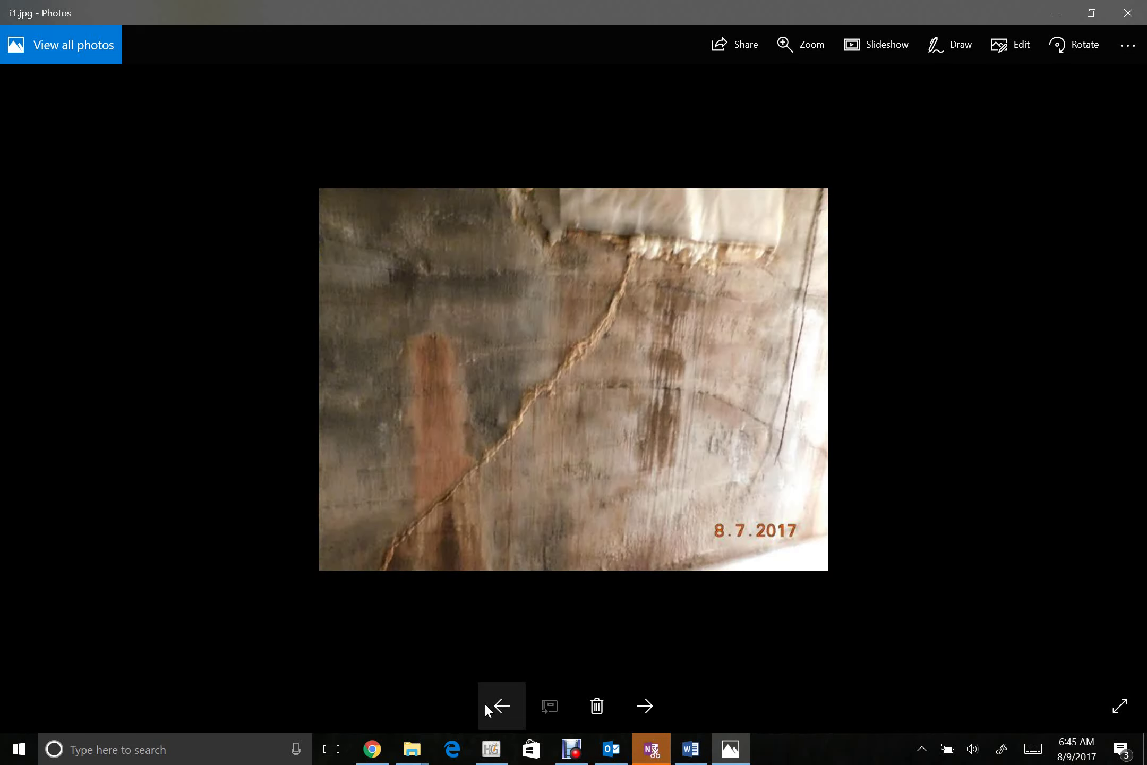
click(484, 702)
click(484, 701)
click(1129, 13)
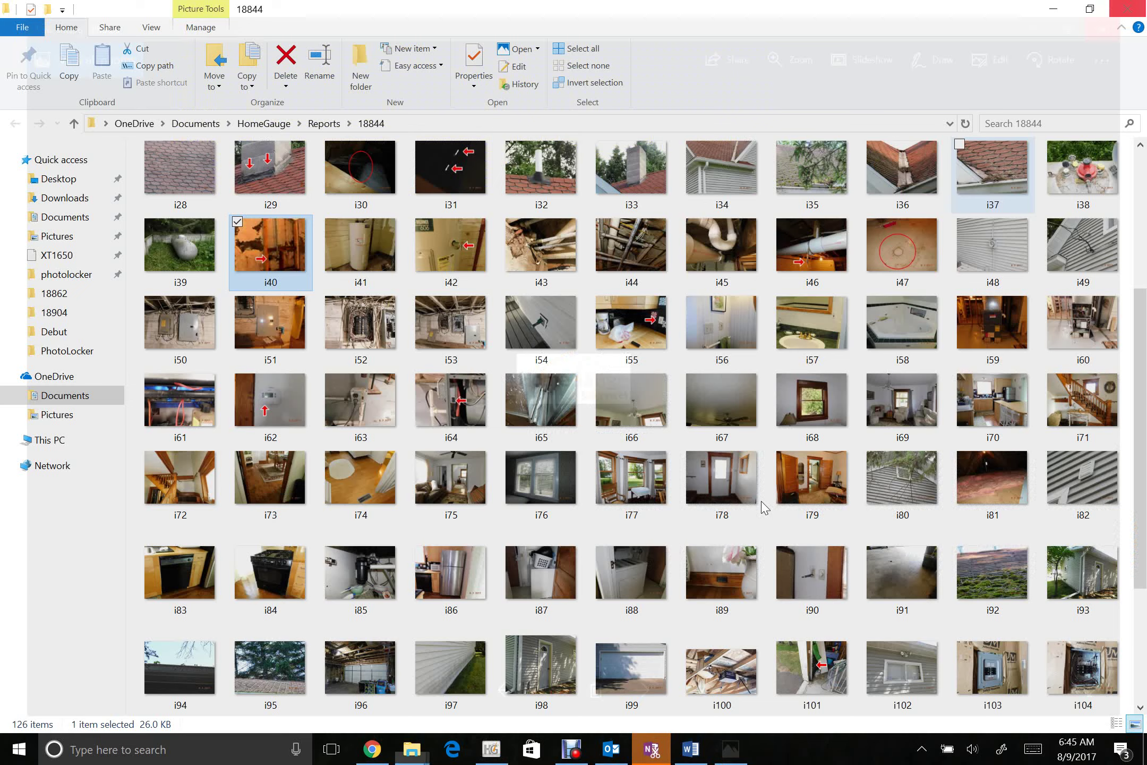
Back in HomeGauge, insert "The floor appeared to be adequately supported." before the recommendation in the Floors (Structural) comment
click(491, 749)
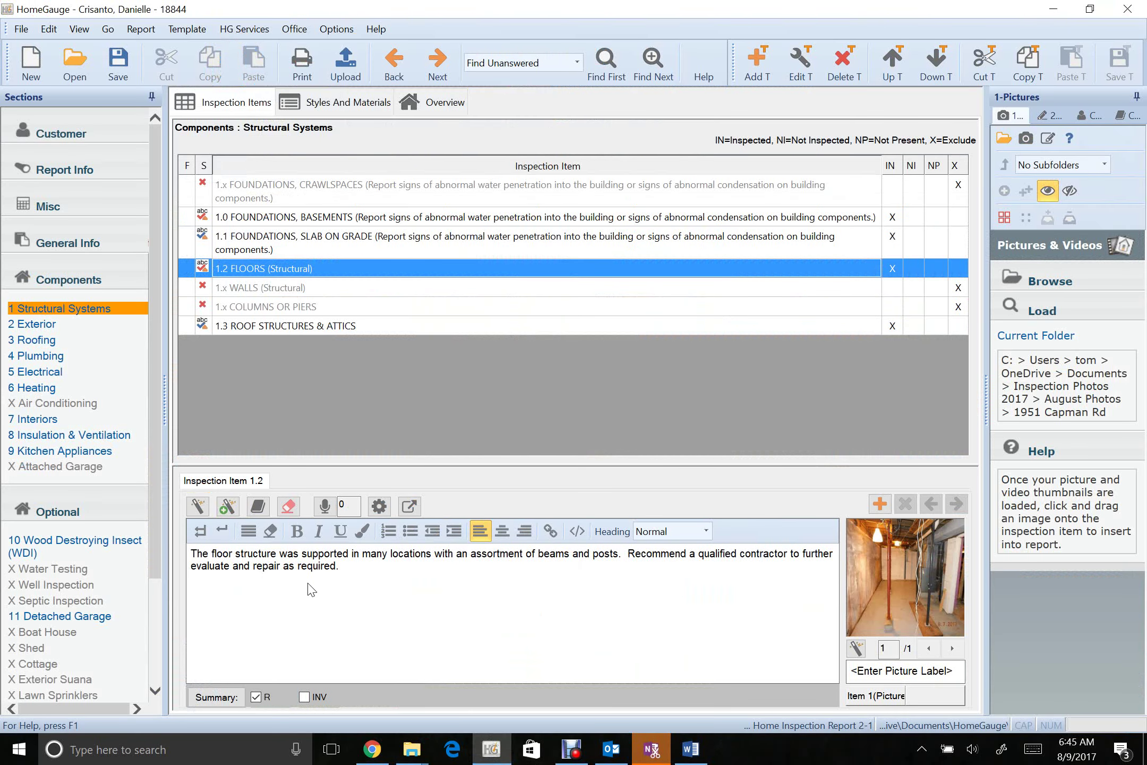
click(625, 554)
text(The floor )
text(appeared to b)
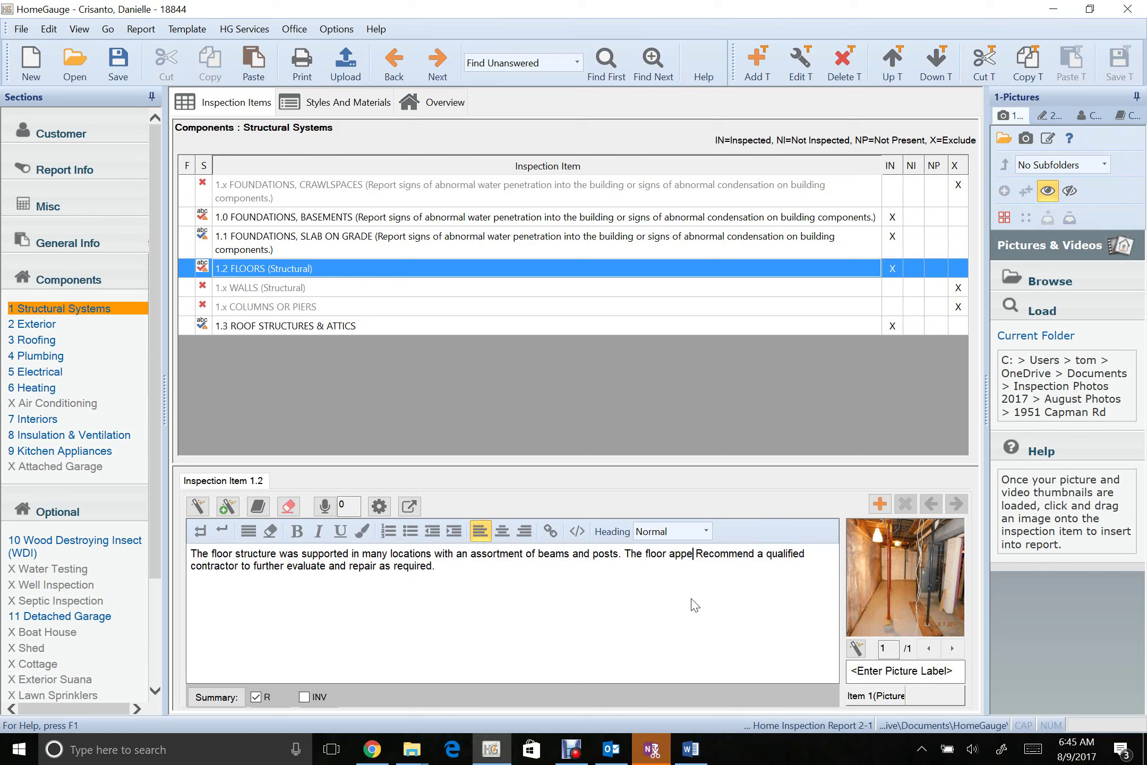
text(e adequa)
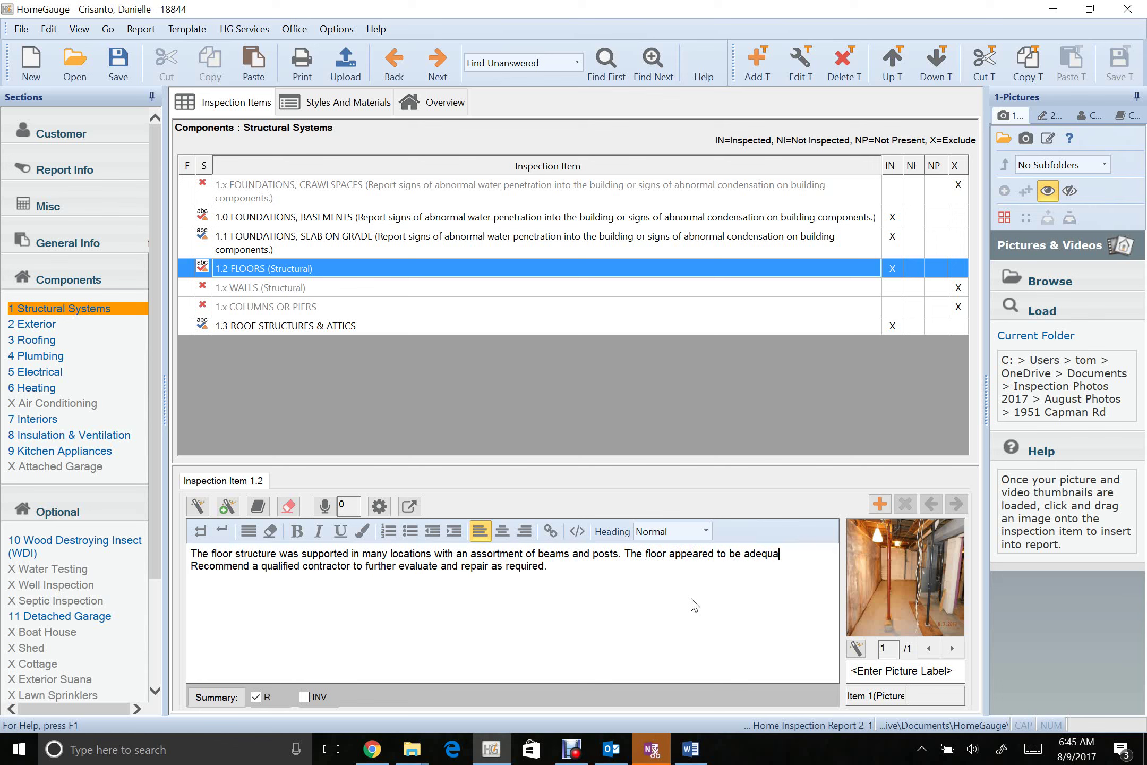
text(tely support)
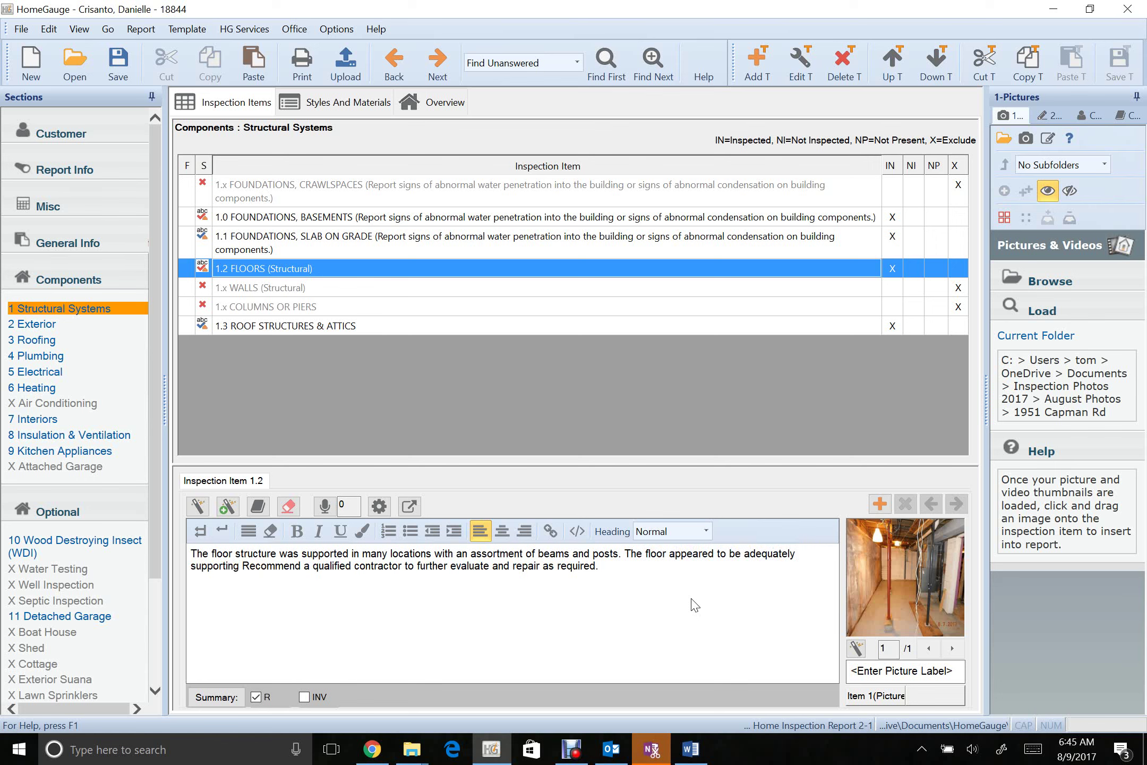
text(ed.)
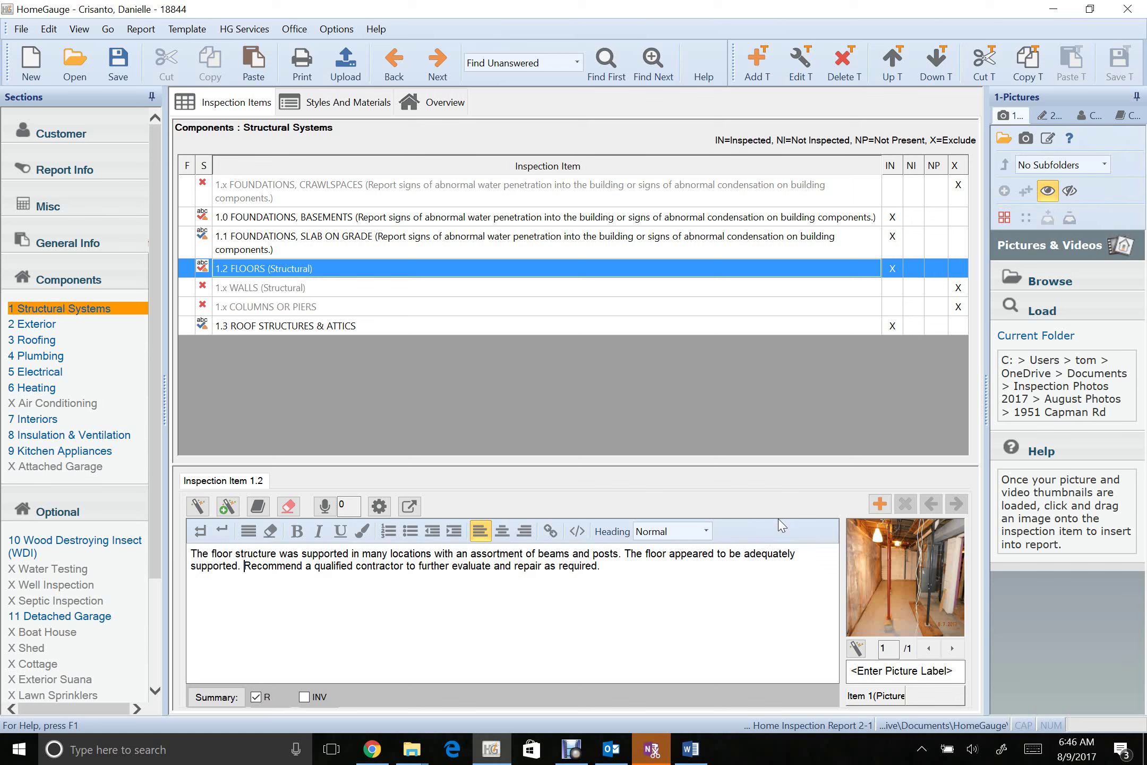
Begin a new sentence with "The floor structure could be" directly before "Recommend" in the Floors comment
key(Up)
key(Down)
key(Right)
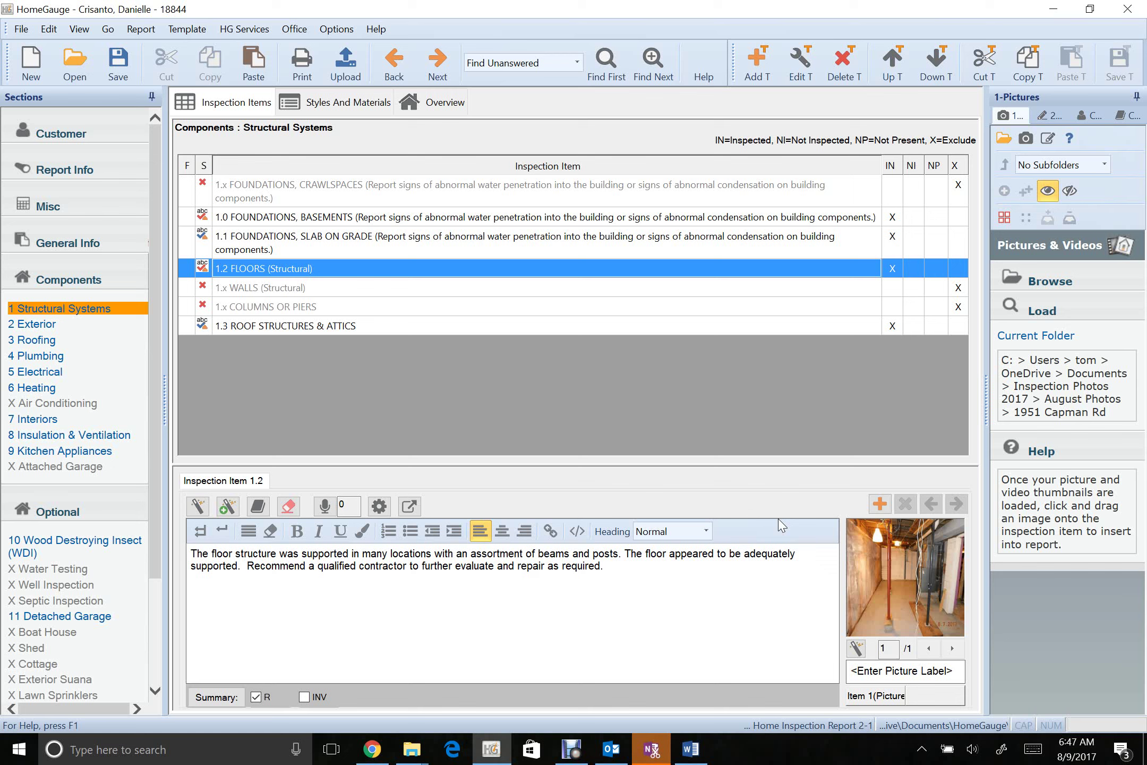
text(The f)
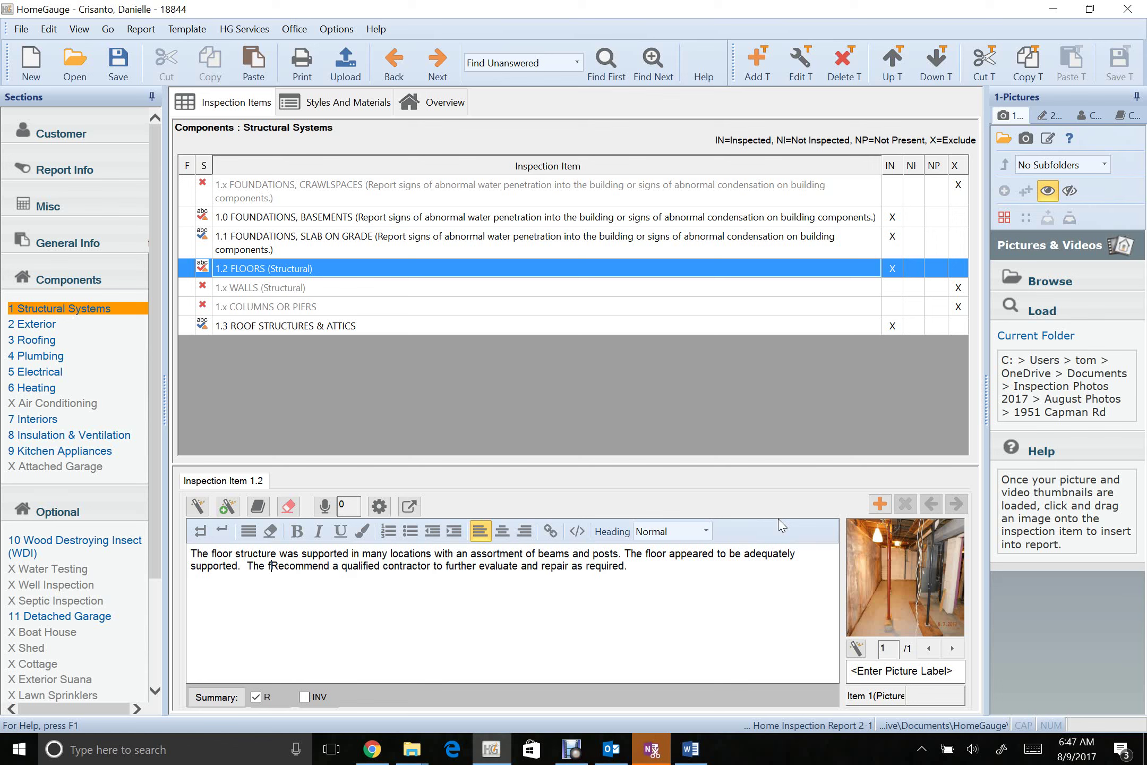
text(loor struct)
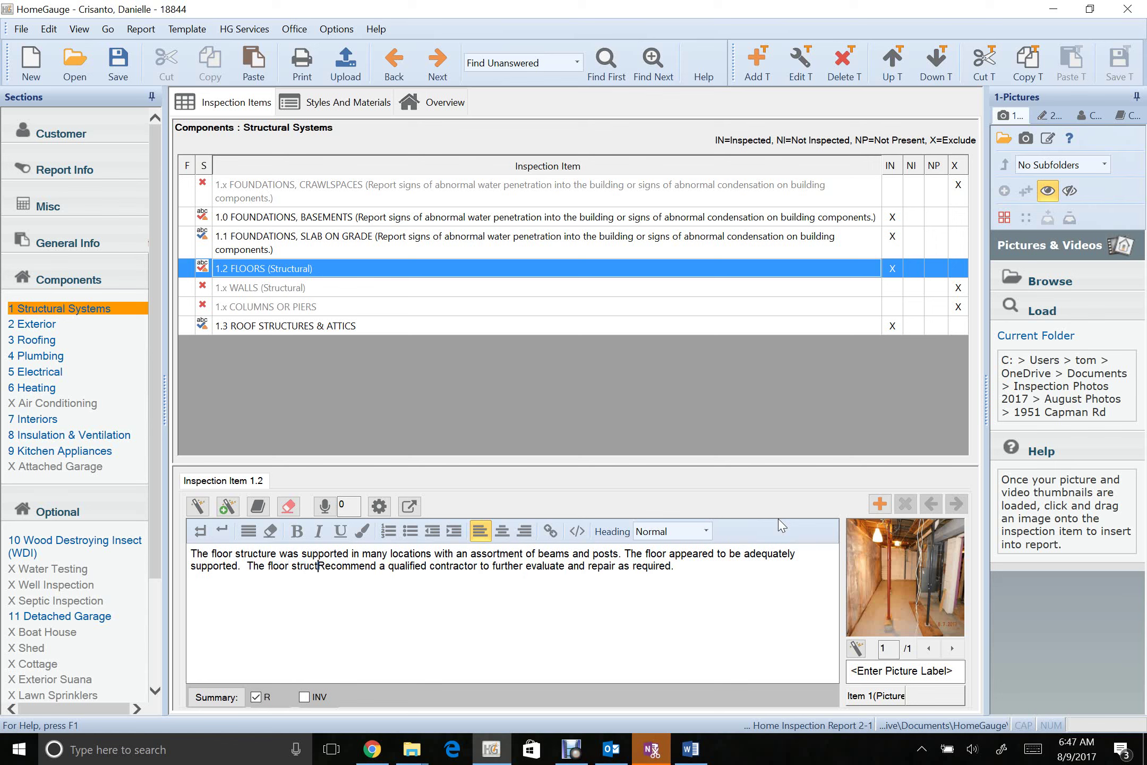
text(ure could be )
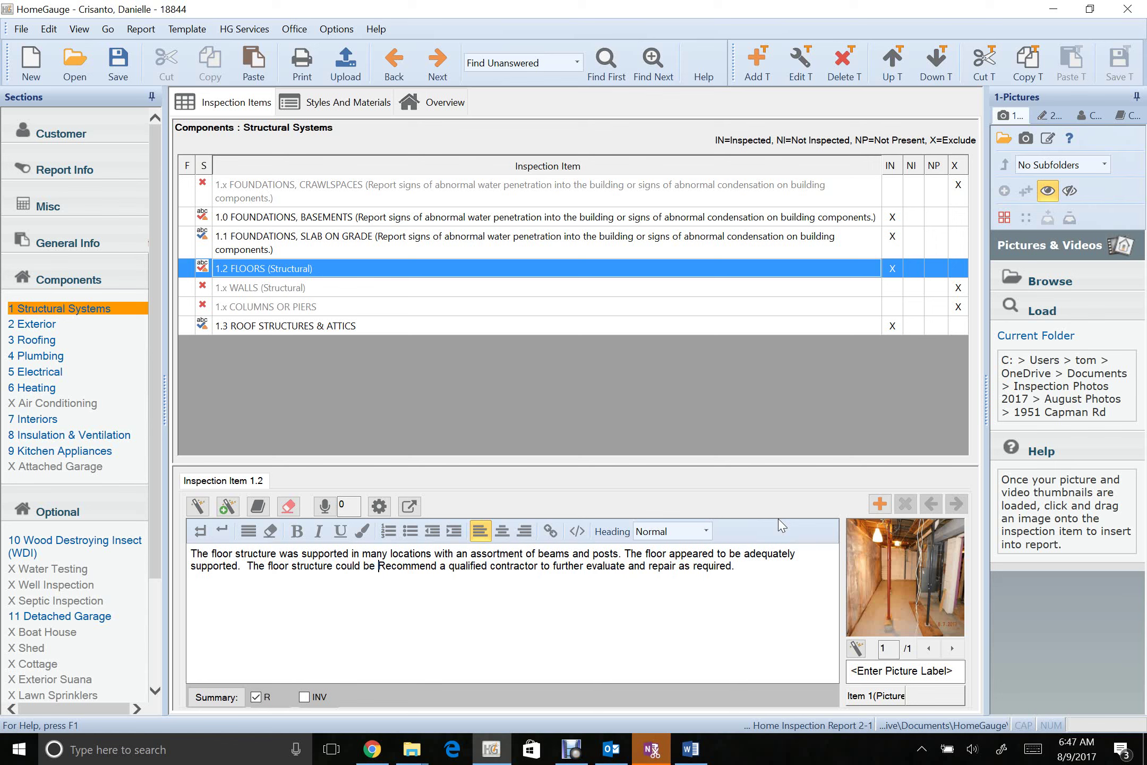
Delete "Recommend a qualified contractor to" so the new sentence continues with "further evaluate"
text(f)
key(ctrl+Delete)
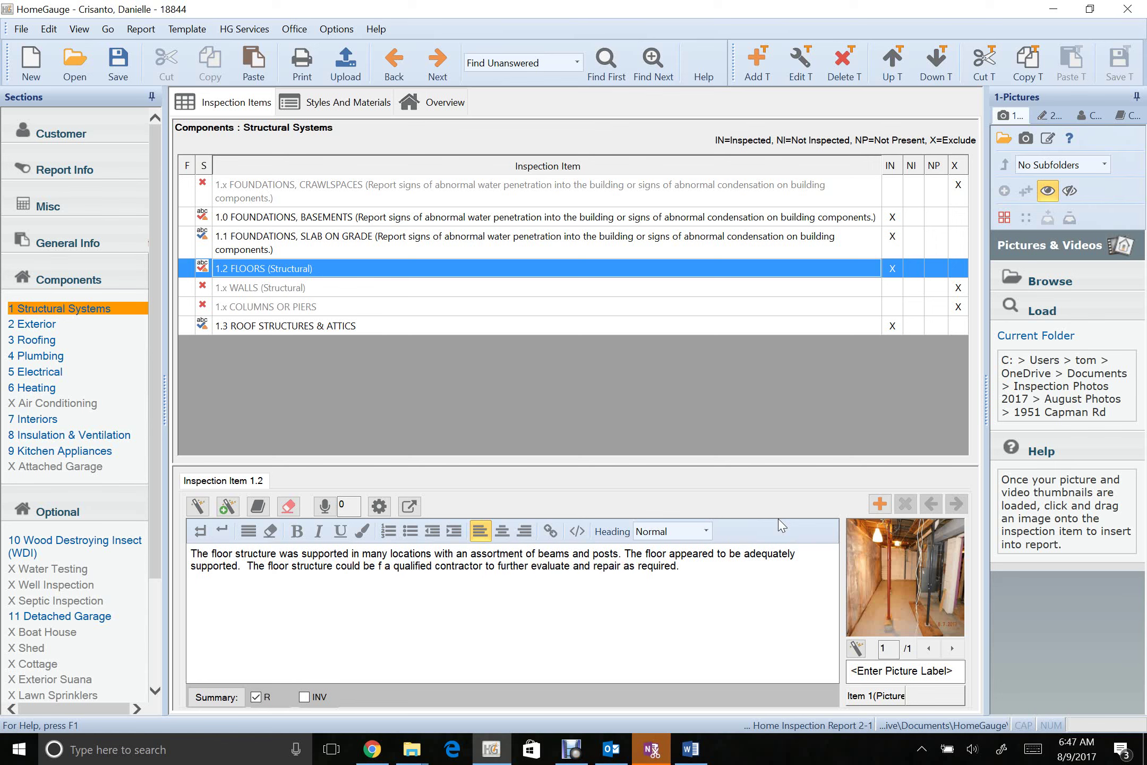
key(ctrl+Delete)
key(ctrl+Delete)
key(ctrl+Delete)
key(ctrl+Delete)
key(ctrl+Delete)
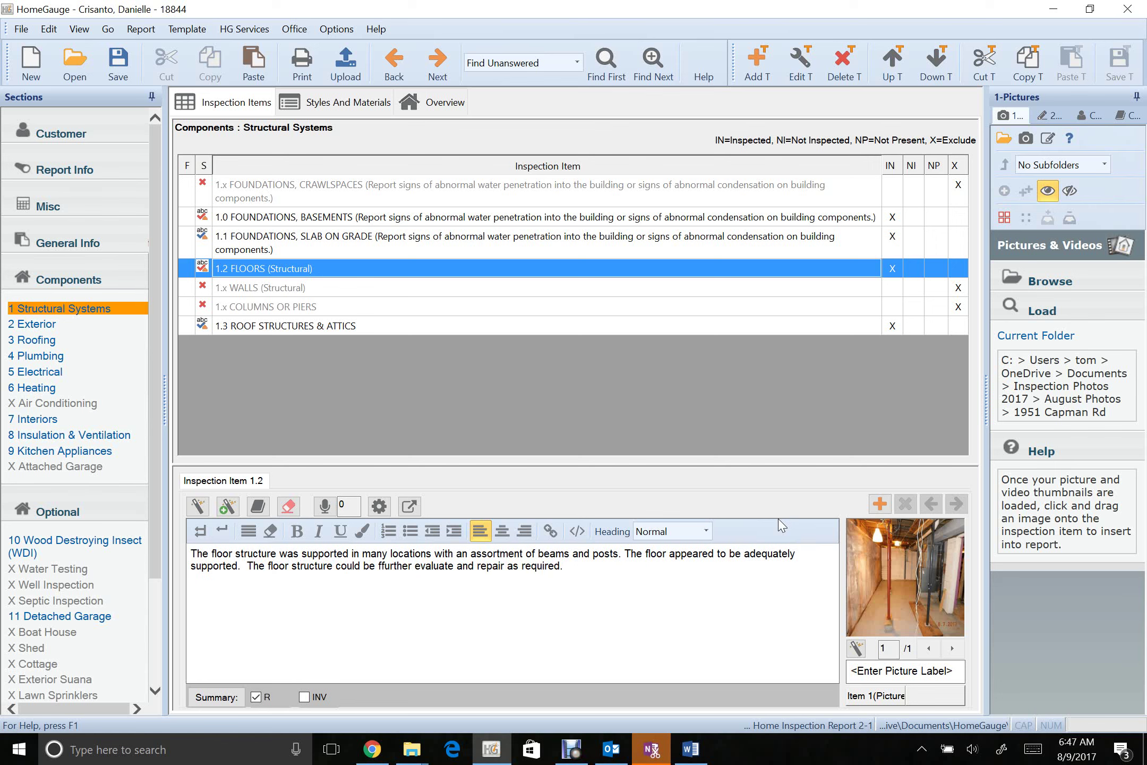
key(BackSpace)
Change "evaluate" to "evaluated" in the last sentence of the Floors comment
key(Right)
key(Right)
key(Right)
key(Right)
key(Right)
key(Right)
key(Right)
key(Right)
key(Right)
key(Right)
key(Right)
key(Right)
text(d)
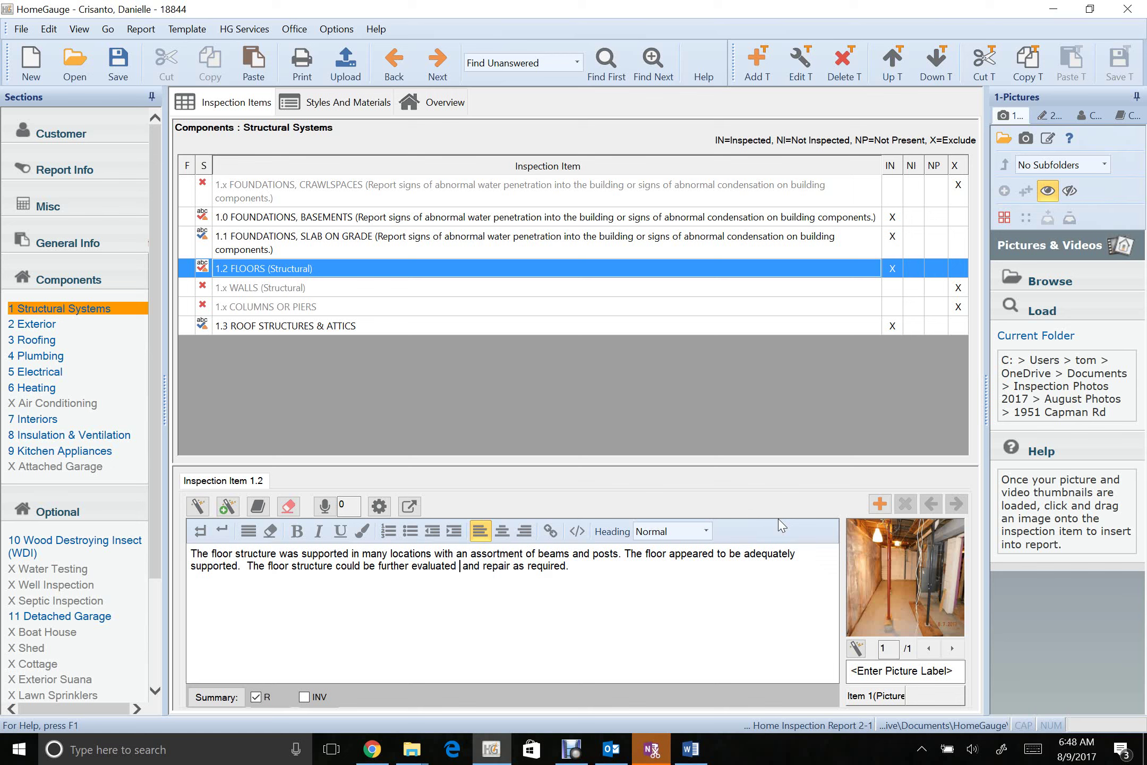
Insert "to determine if the supports are adequate" after "further evaluated" in the last sentence of the Floors (Structural) comment
text(to der)
key(BackSpace)
text(termine if )
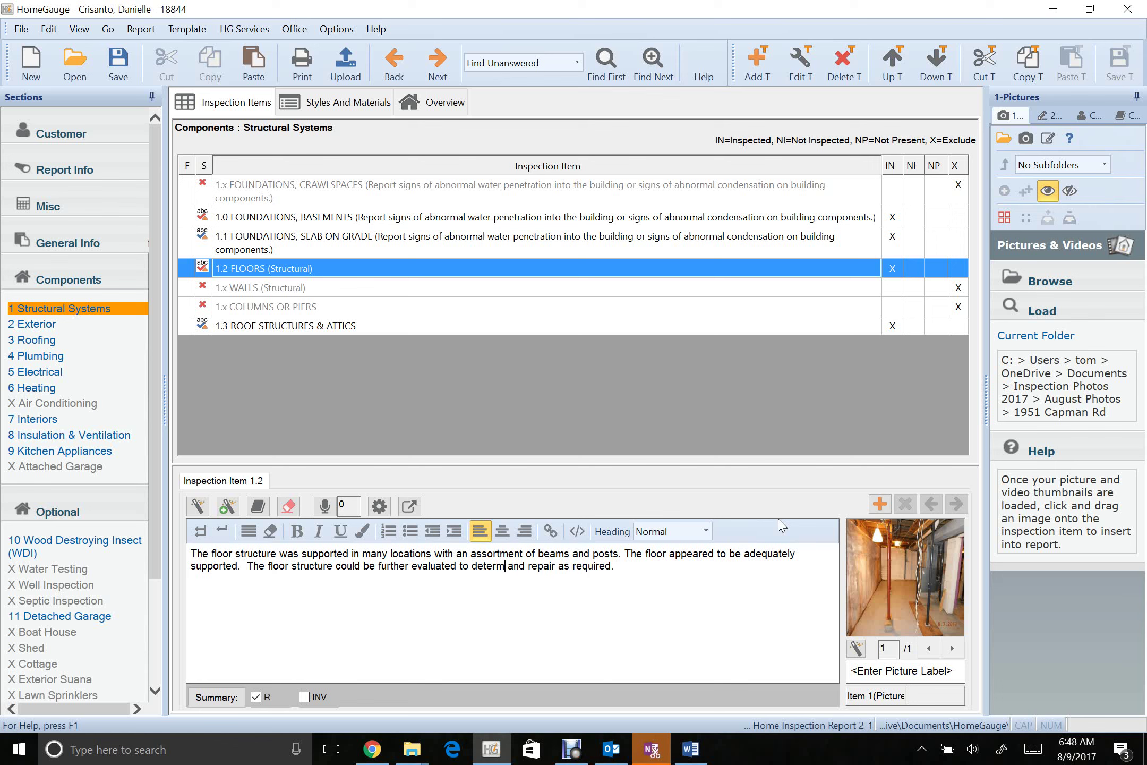
text(the supports)
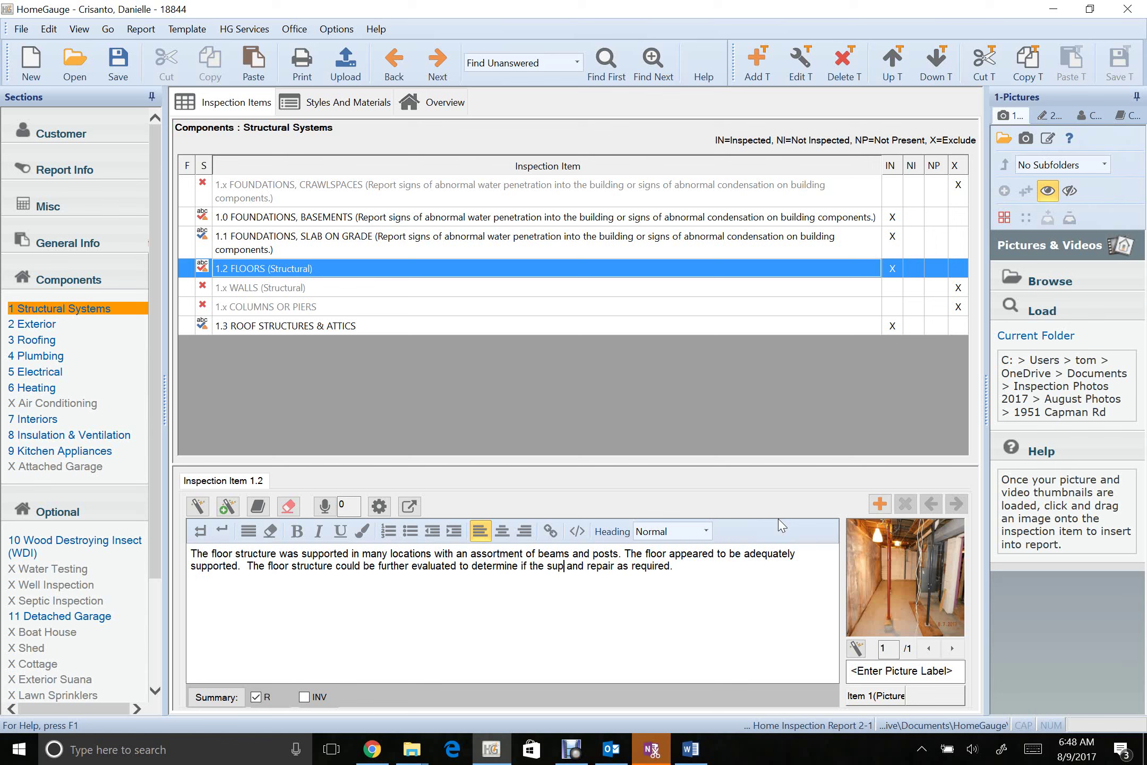
text( are ad)
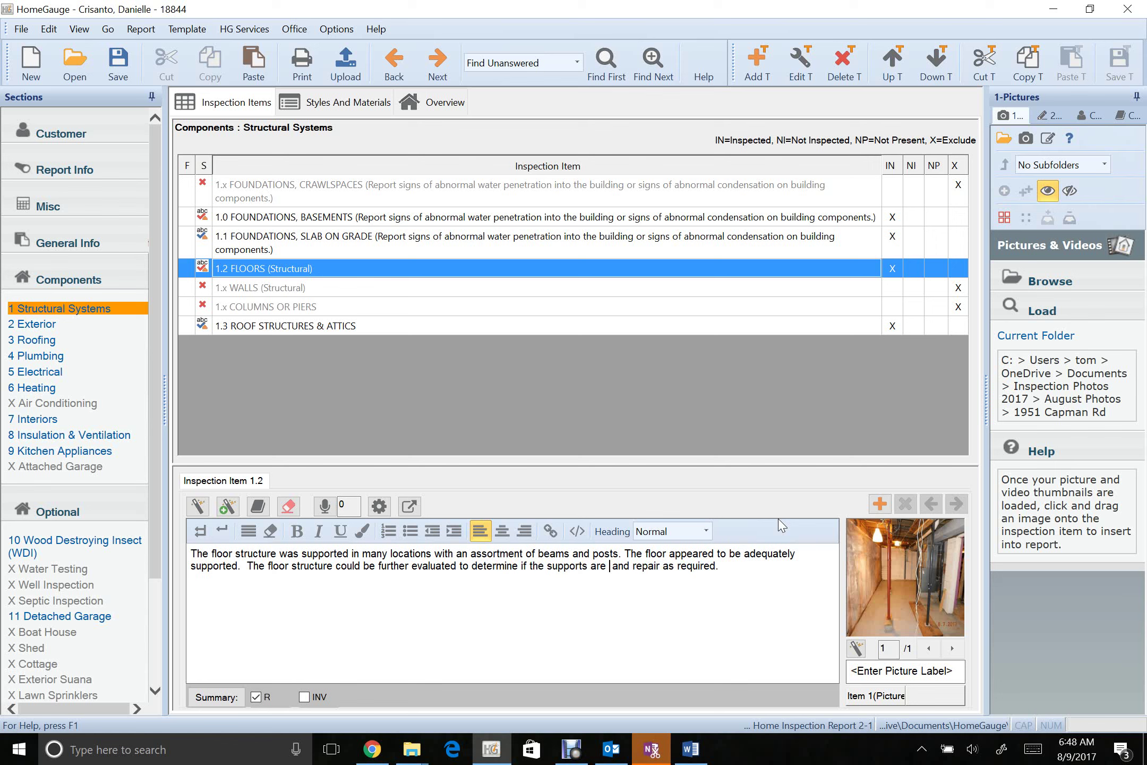
text(equate.)
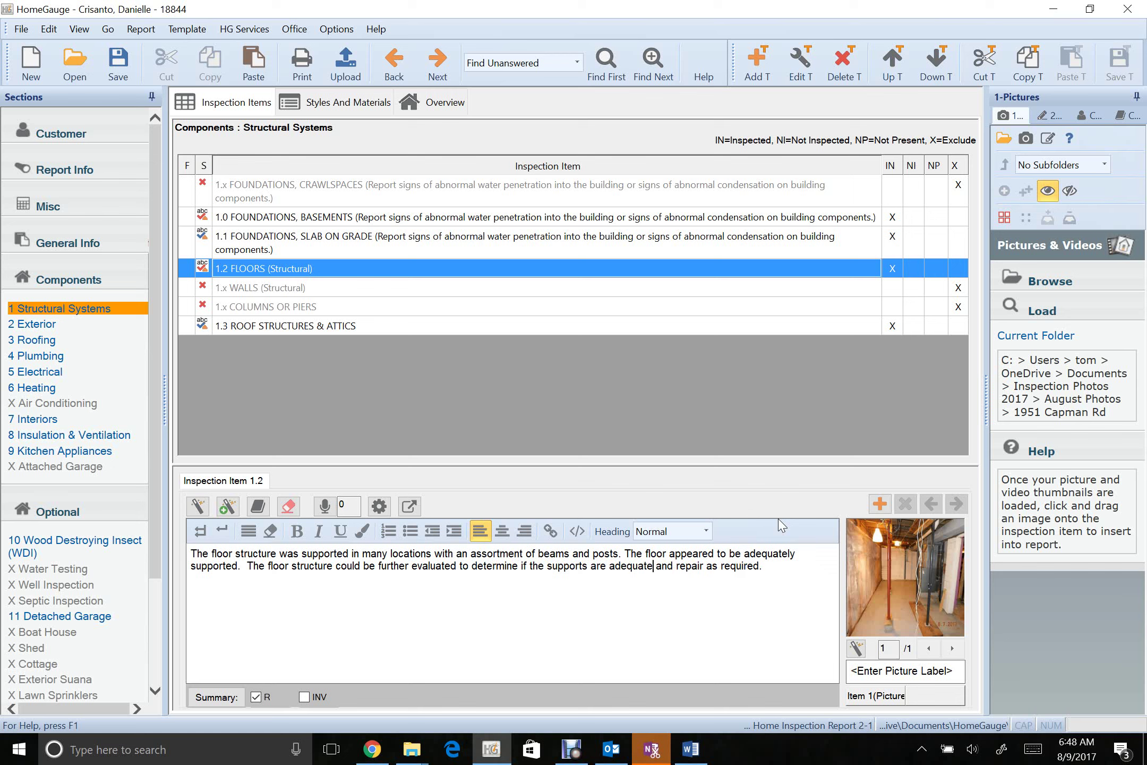
Delete the leftover "and repair as required" so the last sentence of the Floors comment ends after "adequate"
key(Delete)
key(Delete)
key(Delete)
key(Delete)
key(Delete)
key(Delete)
key(Delete)
key(Delete)
key(Delete)
key(Delete)
key(Delete)
key(Delete)
key(Delete)
key(Delete)
key(Delete)
key(Delete)
key(Delete)
key(Delete)
key(Delete)
key(Delete)
Add "structure" after "The floor" in the second sentence of the Floors comment
click(669, 553)
text(structu)
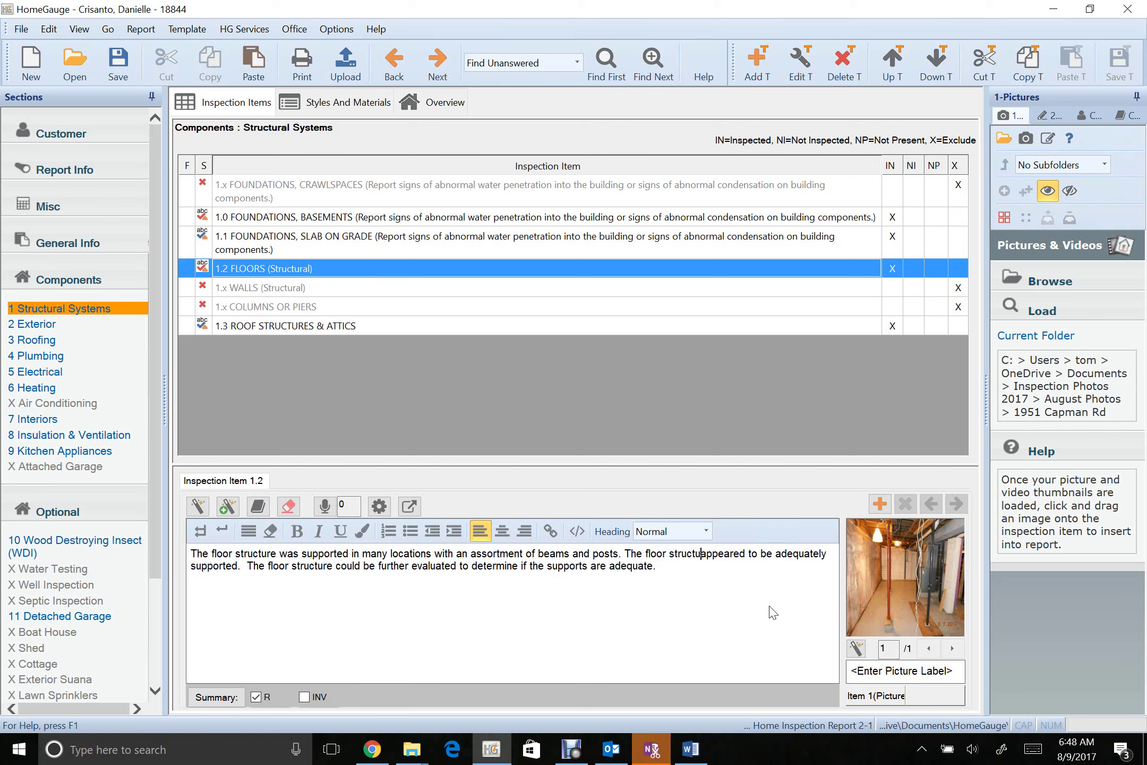
text(re)
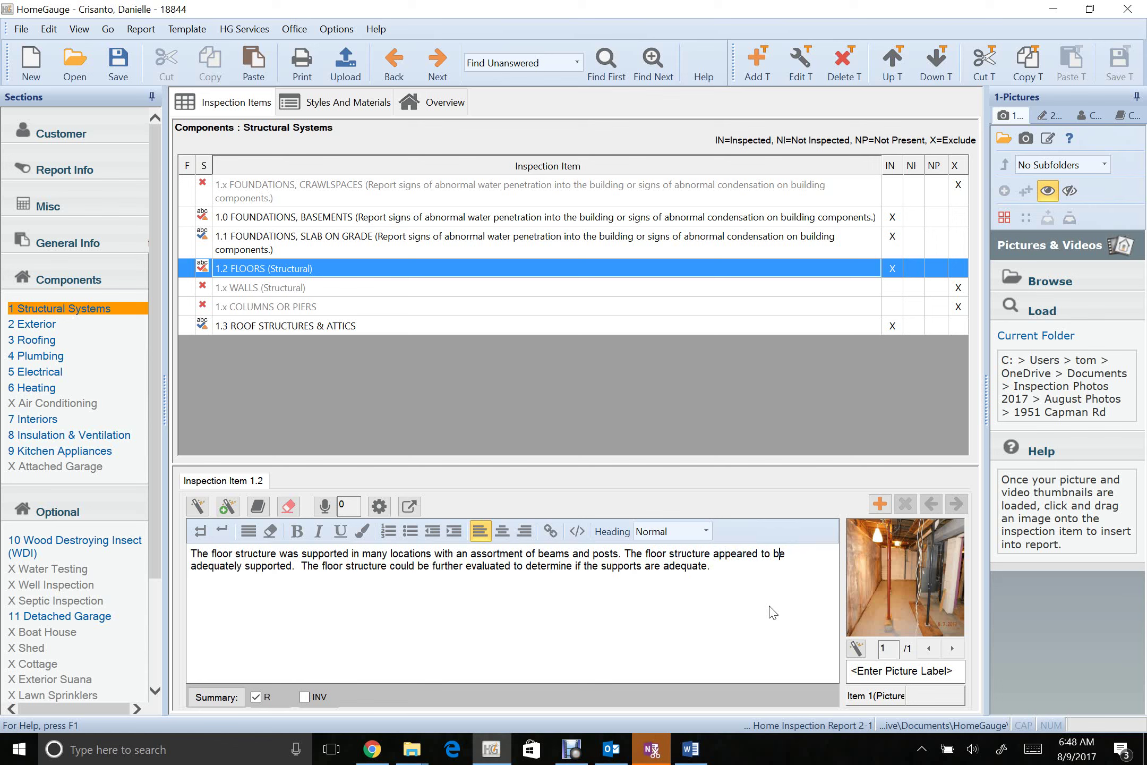
Remove the extra space between "adequately supported." and "The floor structure could be" in the Floors comment
click(235, 566)
click(308, 565)
key(Right)
key(Right)
key(Right)
key(Right)
key(Right)
key(Right)
key(Right)
key(Right)
key(Right)
key(Right)
key(Right)
key(Right)
key(Right)
key(Right)
key(Right)
key(Right)
key(Right)
key(Right)
key(Right)
key(Right)
key(Right)
key(Right)
key(Right)
key(Right)
key(Right)
key(Right)
key(Right)
key(Right)
key(Right)
key(Right)
key(Left)
key(Left)
key(Left)
key(Left)
key(Left)
key(Left)
key(Left)
key(Left)
key(Left)
key(Left)
key(Left)
key(Left)
key(Left)
key(Left)
key(Left)
key(Left)
key(Left)
key(Left)
key(Left)
key(Left)
key(Left)
key(Left)
key(Left)
key(Left)
key(Left)
key(Left)
key(Left)
key(Left)
key(Left)
key(Left)
key(Left)
key(Left)
key(Left)
key(Left)
key(Left)
key(Left)
key(Left)
key(Left)
key(Left)
key(Left)
key(BackSpace)
Extend the Floors comment's last sentence with "and or if more supports are needed." and take the item out of the R summary
key(Right)
key(Right)
key(Right)
key(Right)
key(Right)
key(Right)
key(Right)
key(Right)
key(Right)
key(Right)
key(Right)
key(Right)
key(Right)
key(Right)
key(Right)
key(Right)
key(Right)
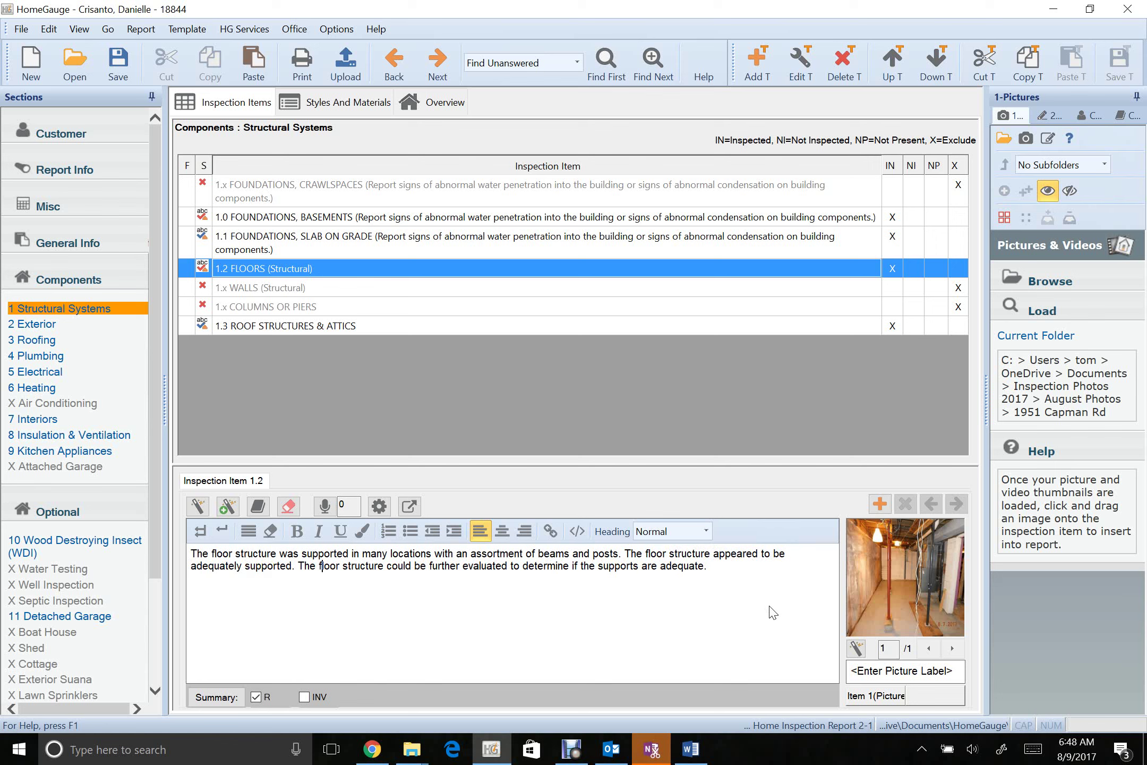
key(Right)
key(Right)
key(Right)
key(Right)
key(Right)
key(Right)
key(Right)
key(Right)
key(Right)
key(Right)
key(Right)
key(Right)
key(Right)
key(Right)
key(Right)
key(Right)
key(Right)
key(Right)
key(Right)
key(Right)
key(Right)
key(Right)
key(Right)
key(Right)
key(Right)
key(Right)
key(Right)
key(Right)
key(Right)
key(Right)
key(Right)
key(Right)
key(Right)
key(Right)
key(Right)
key(Right)
text(and or if more supports are neede)
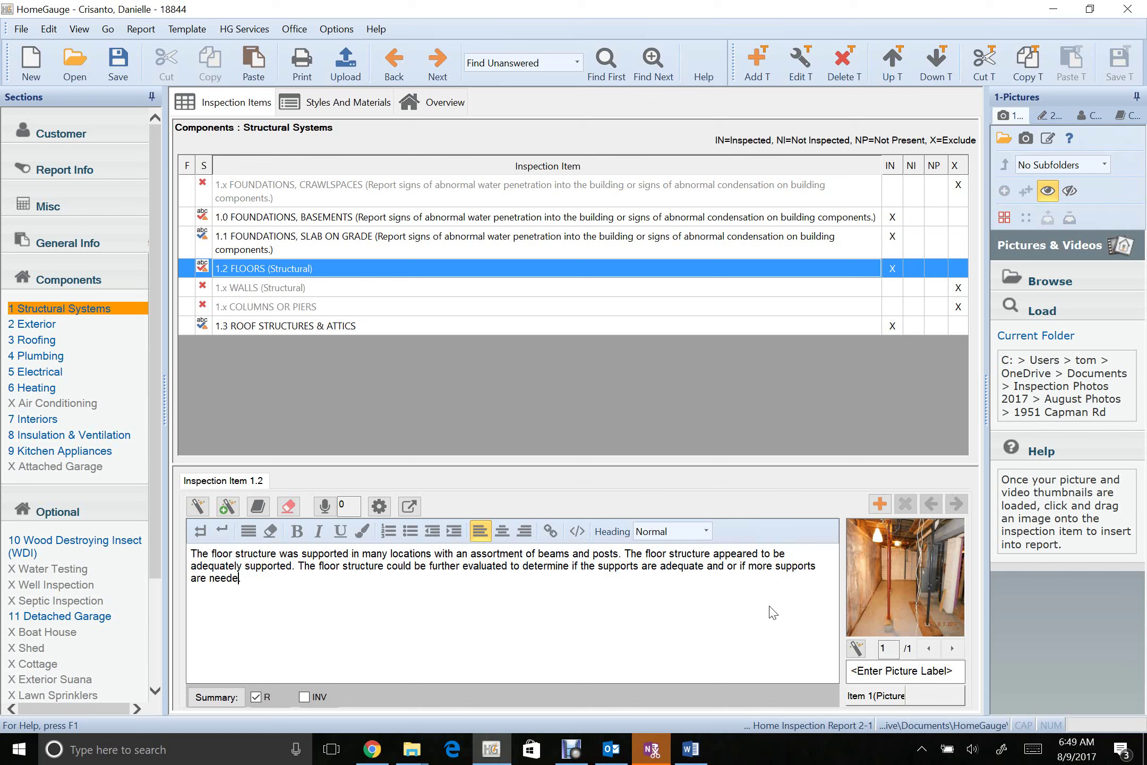
text(d.)
click(268, 697)
Brighten the first attic picture of the Roof Structures & Attics item to a brightness of about 20
click(390, 326)
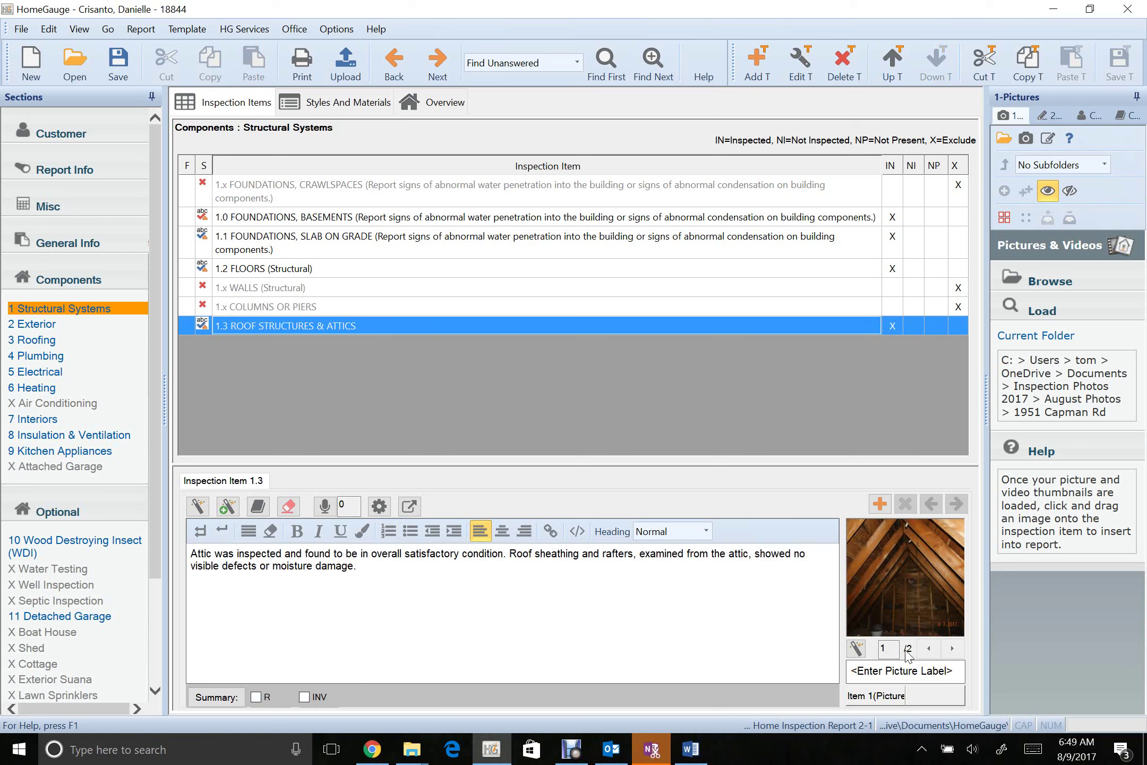
right_click(865, 616)
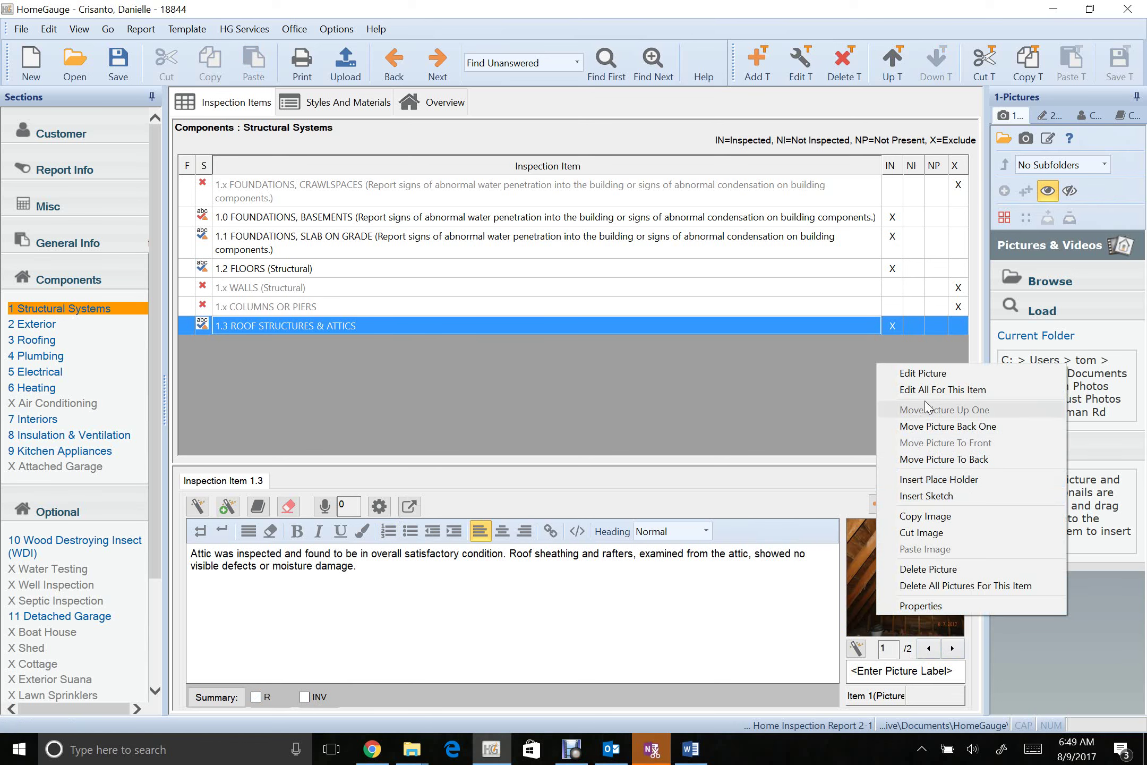
click(923, 373)
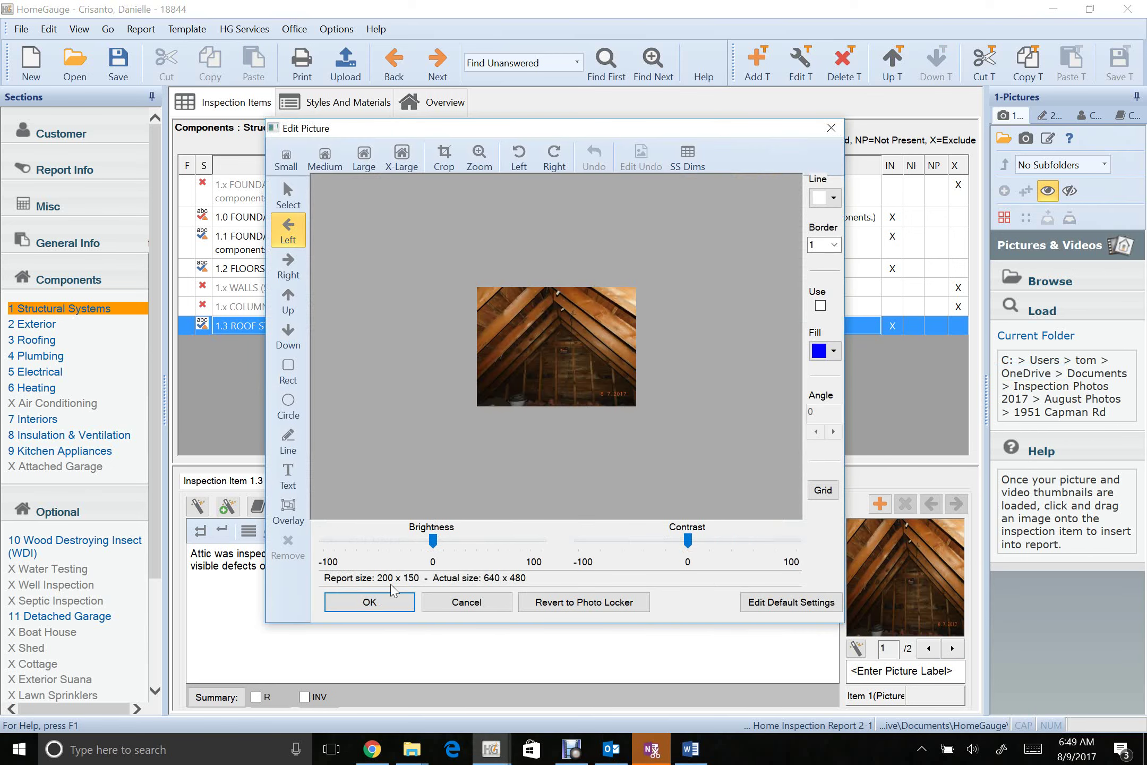
drag(446, 545, 466, 548)
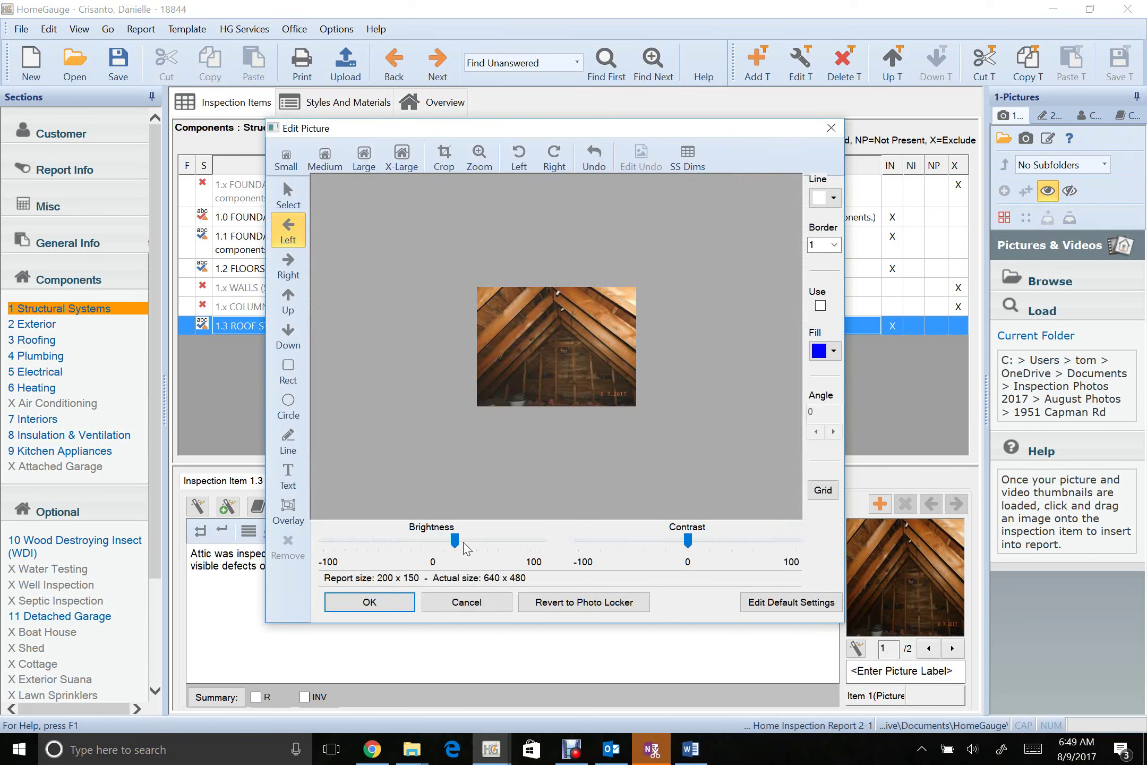
click(385, 608)
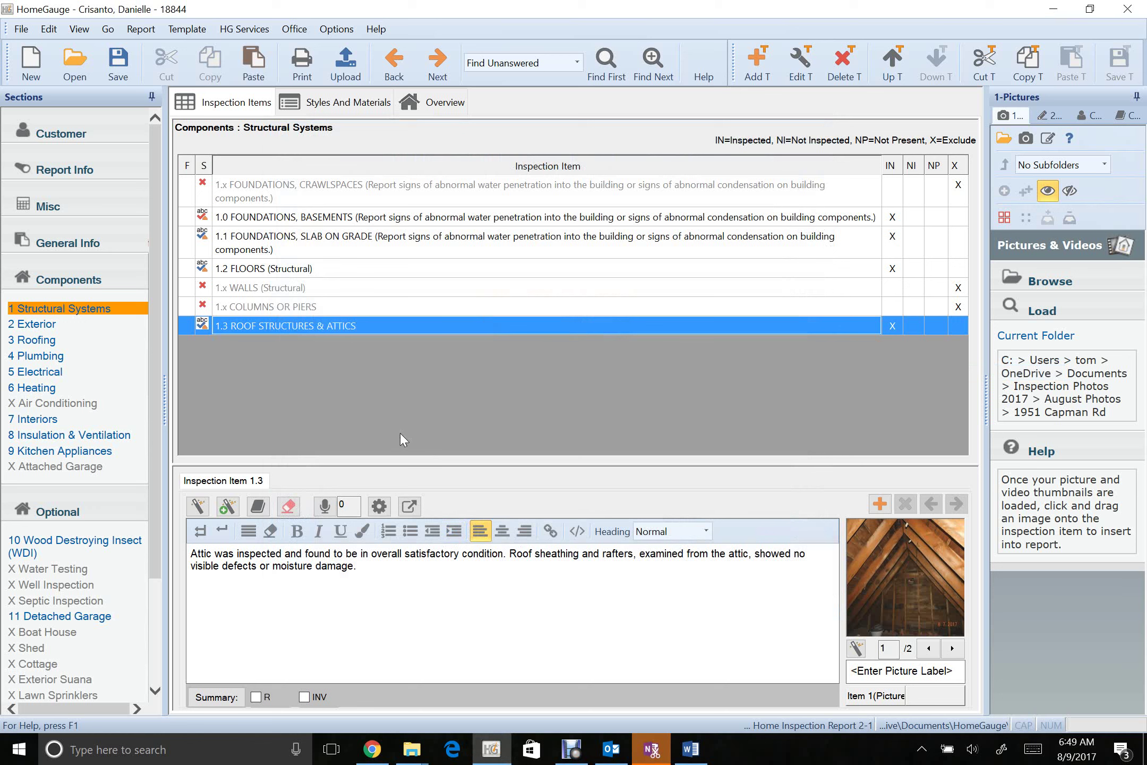
Review the siding comment and both Eaves, Soffits & Fascias comments in the Exterior section
click(69, 325)
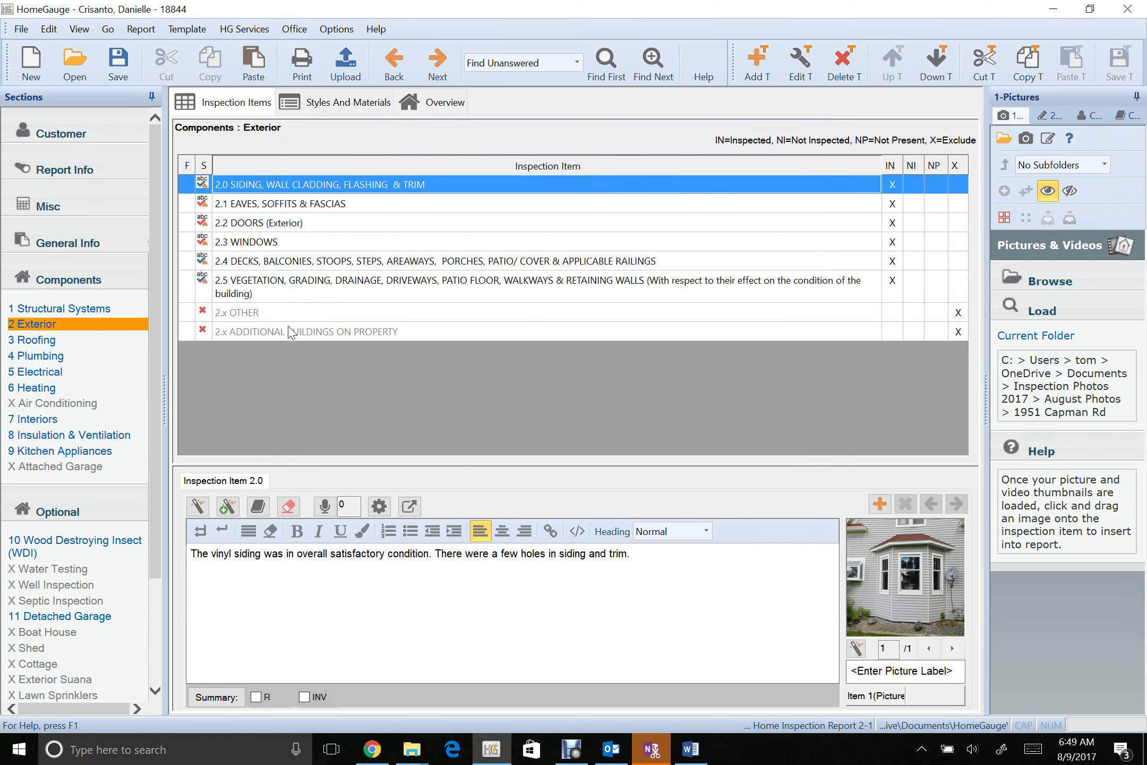
click(333, 206)
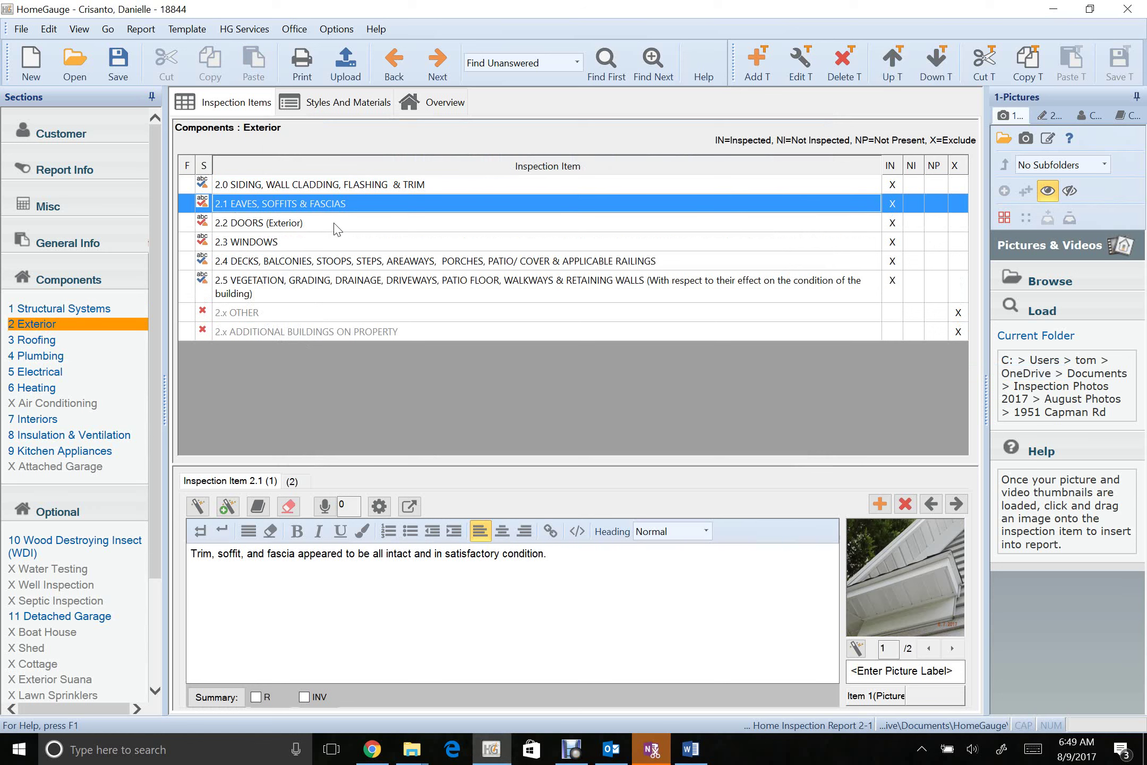
click(291, 486)
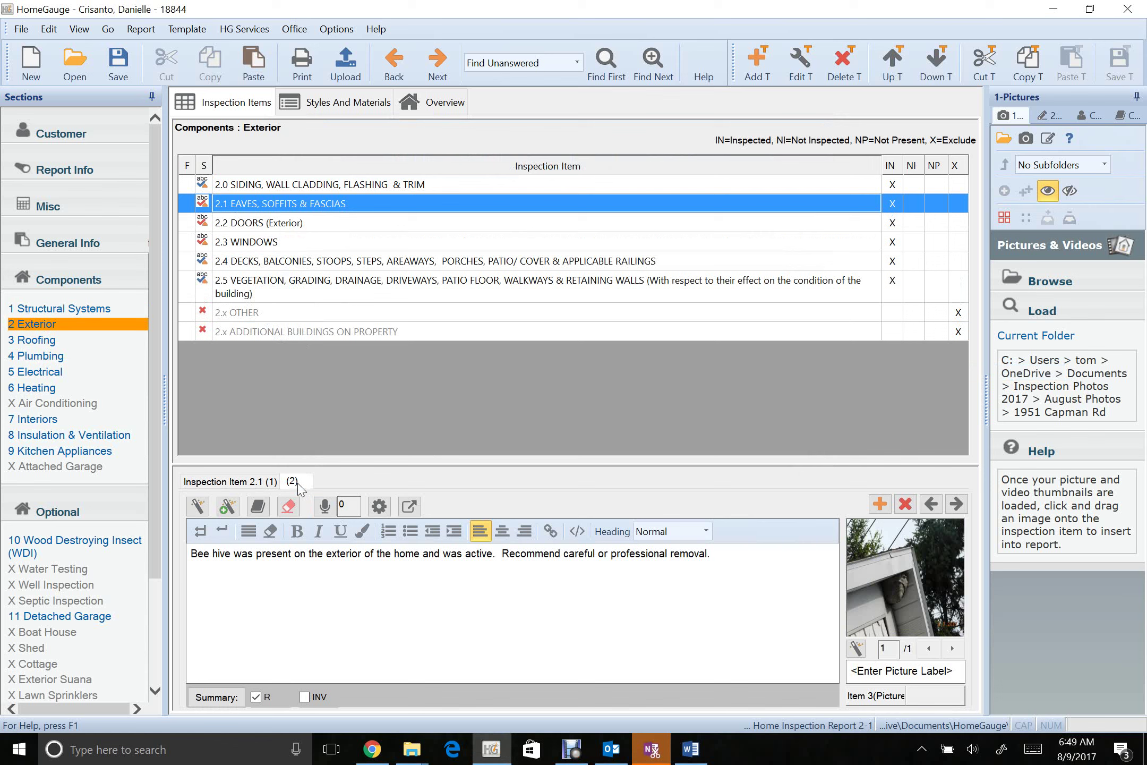
Review the exterior Doors comments and take the second one, about the patio door, out of the INV summary
click(303, 230)
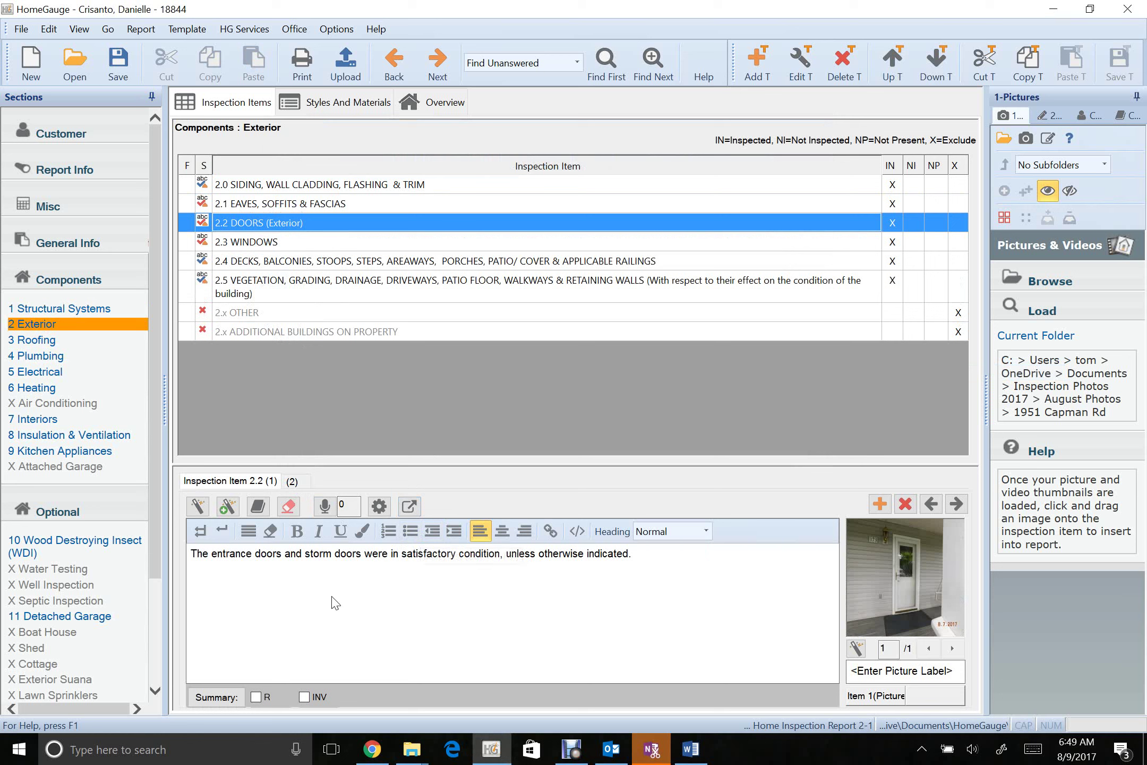
click(292, 481)
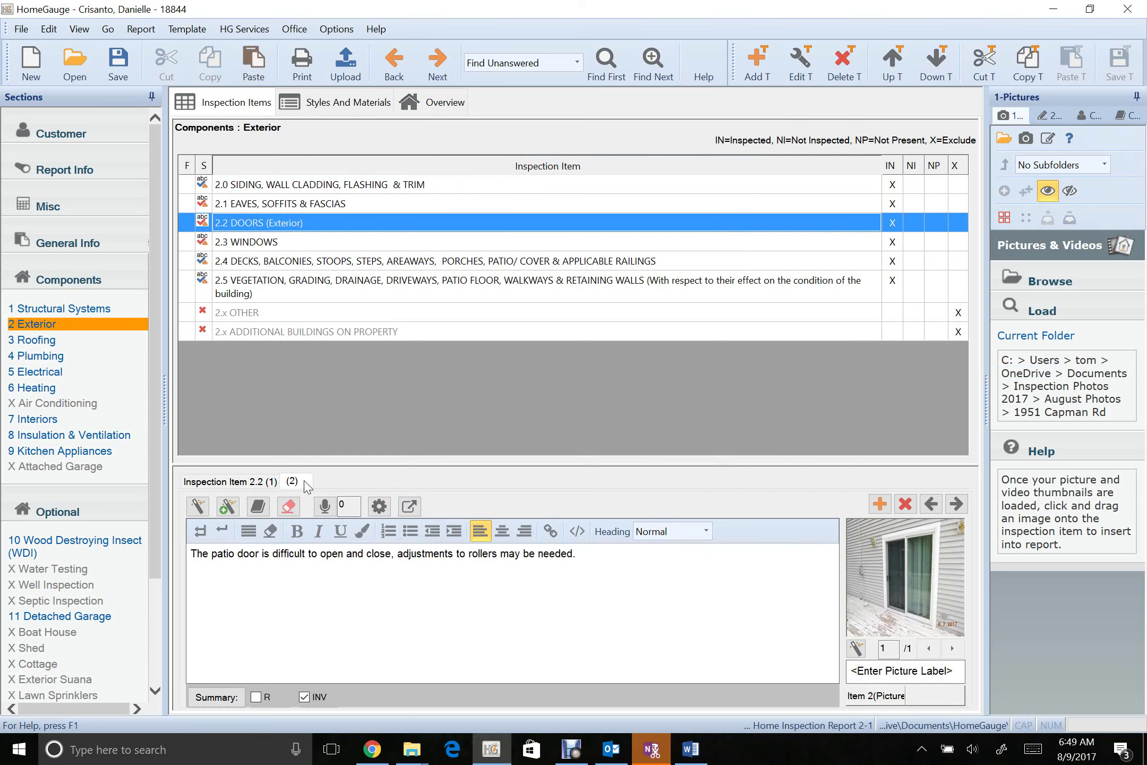
click(304, 693)
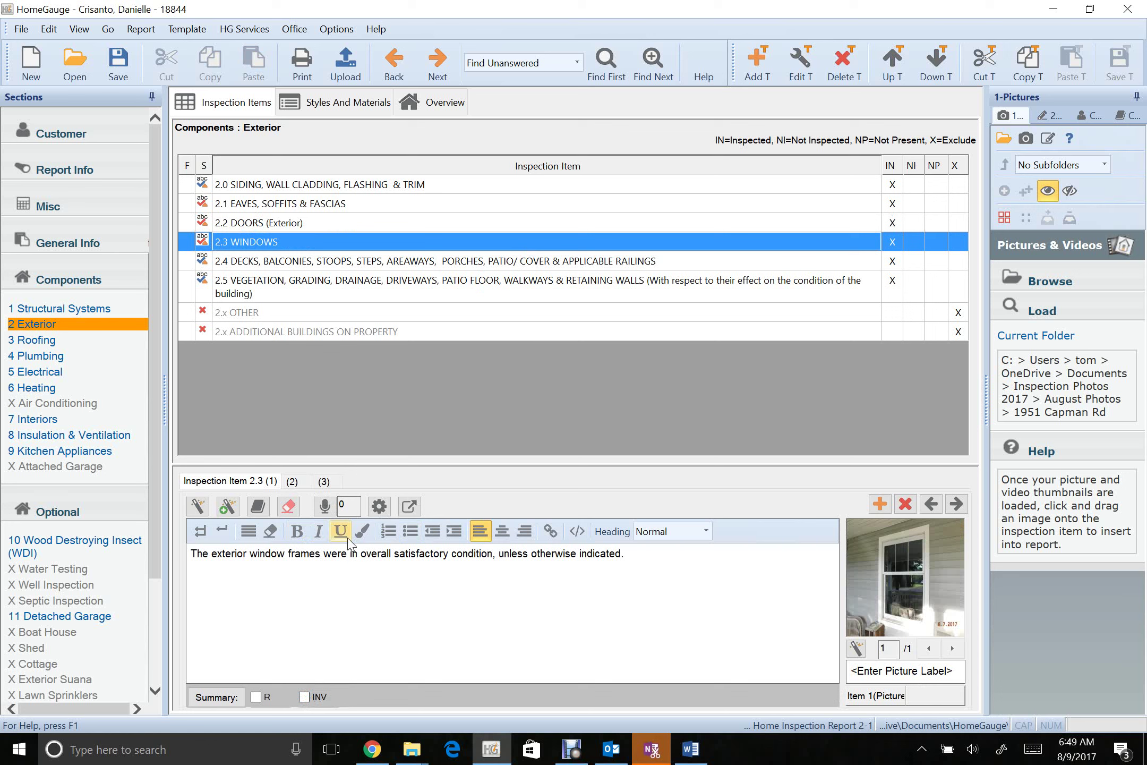
Remove the extra space between "kitchen" and "window" in the second Windows comment and check its second picture
click(306, 483)
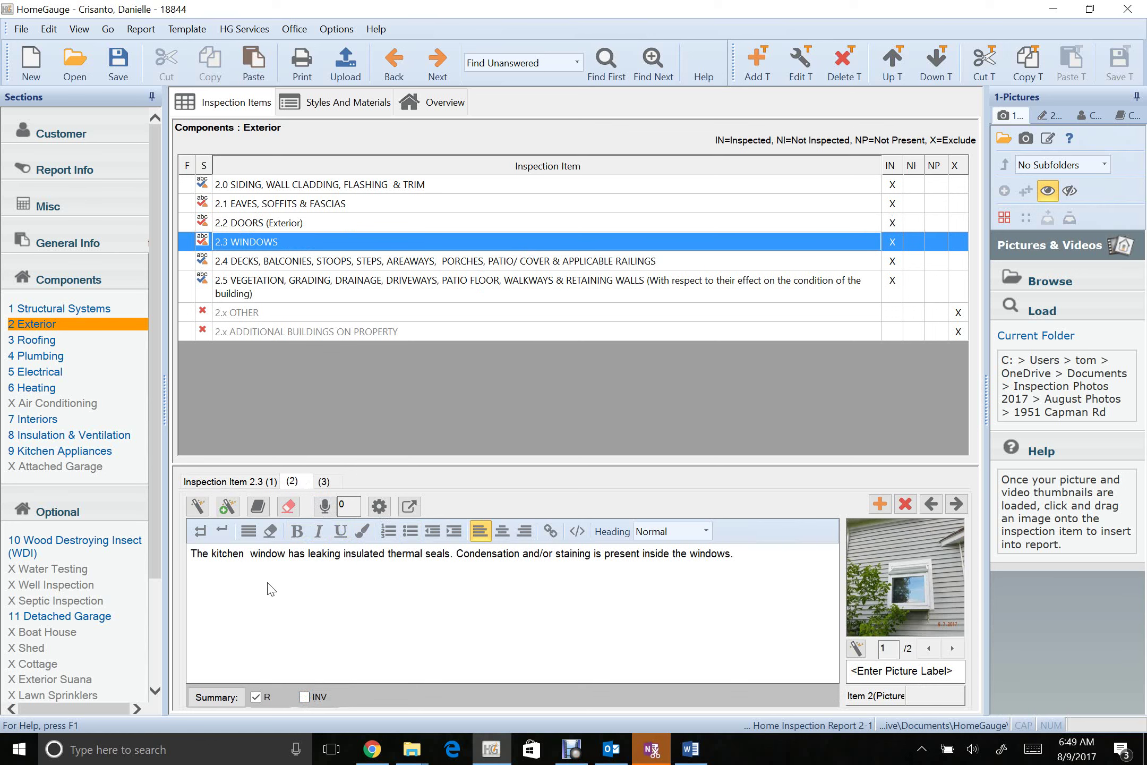
key(BackSpace)
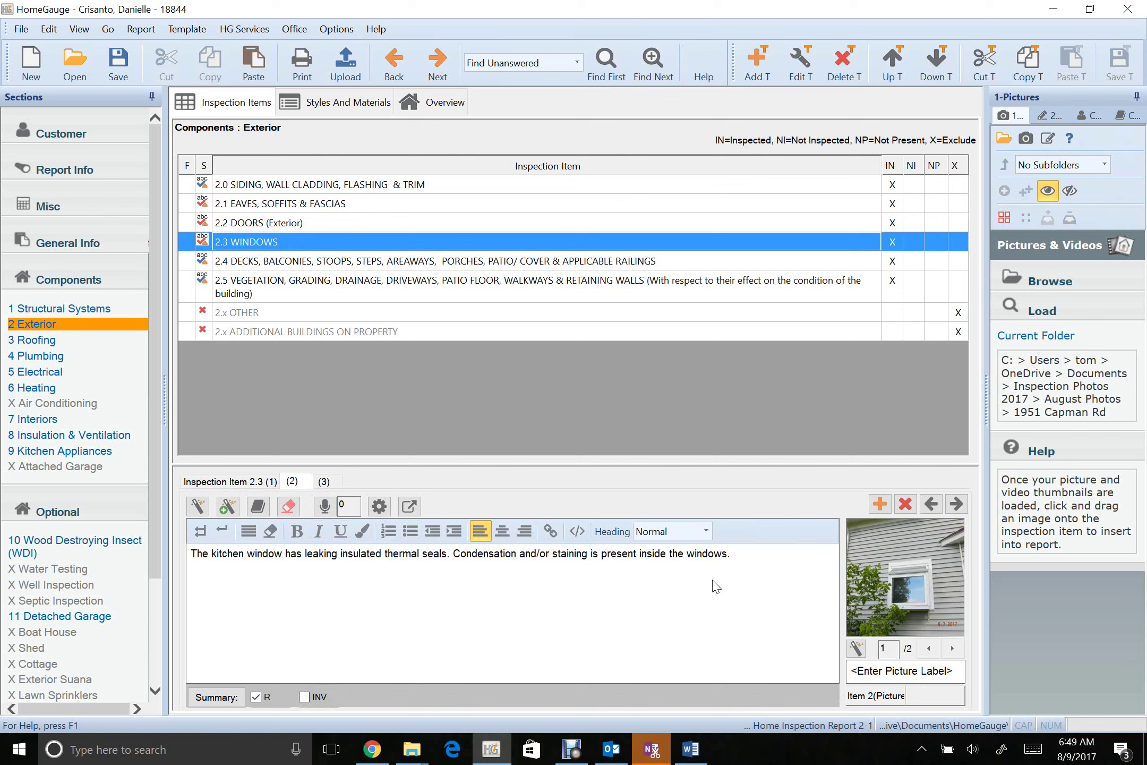
click(960, 650)
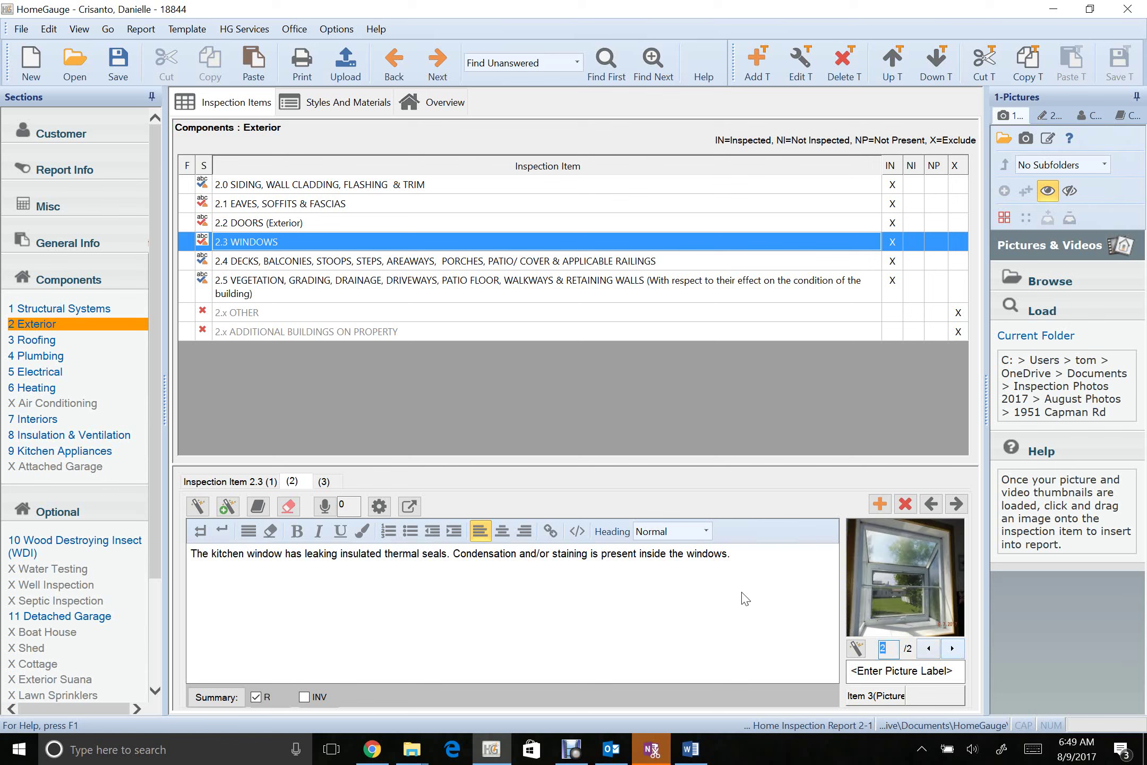
click(773, 570)
Examine the second comment of the Decks, Balconies, Stoops item and look through all of its pictures
click(237, 262)
click(292, 481)
click(953, 649)
click(953, 649)
click(938, 650)
click(938, 650)
right_click(882, 561)
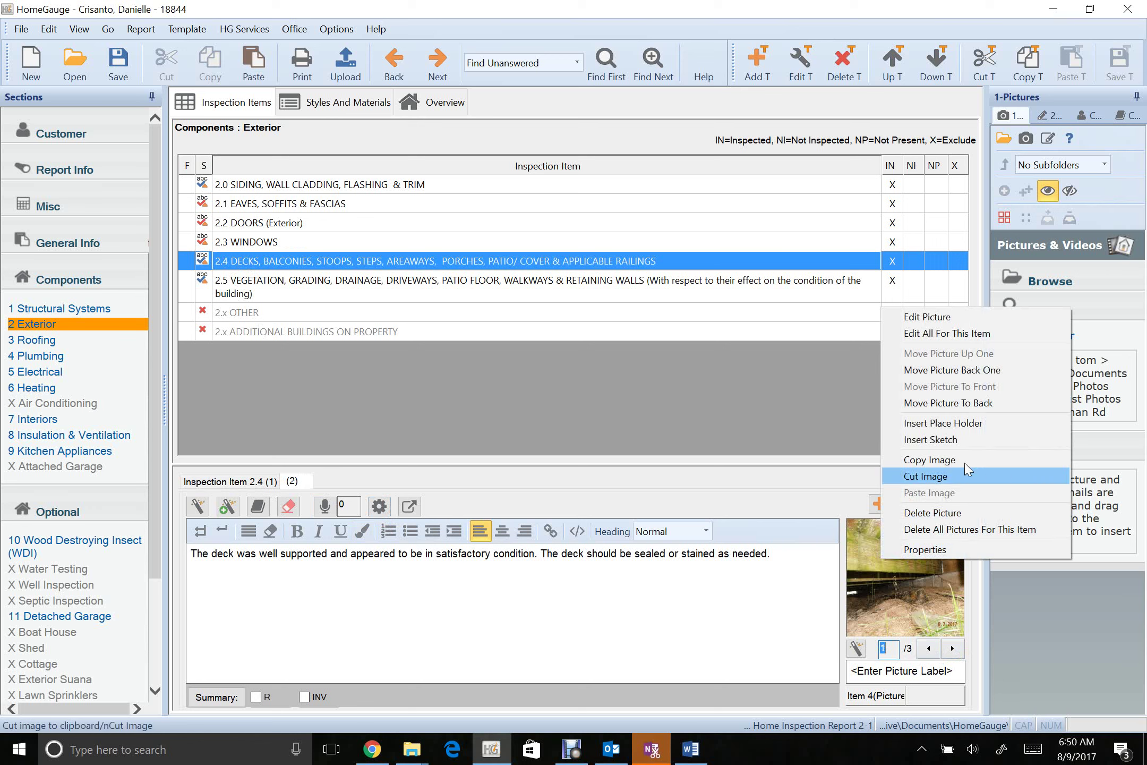
click(984, 403)
click(929, 649)
click(929, 649)
click(949, 647)
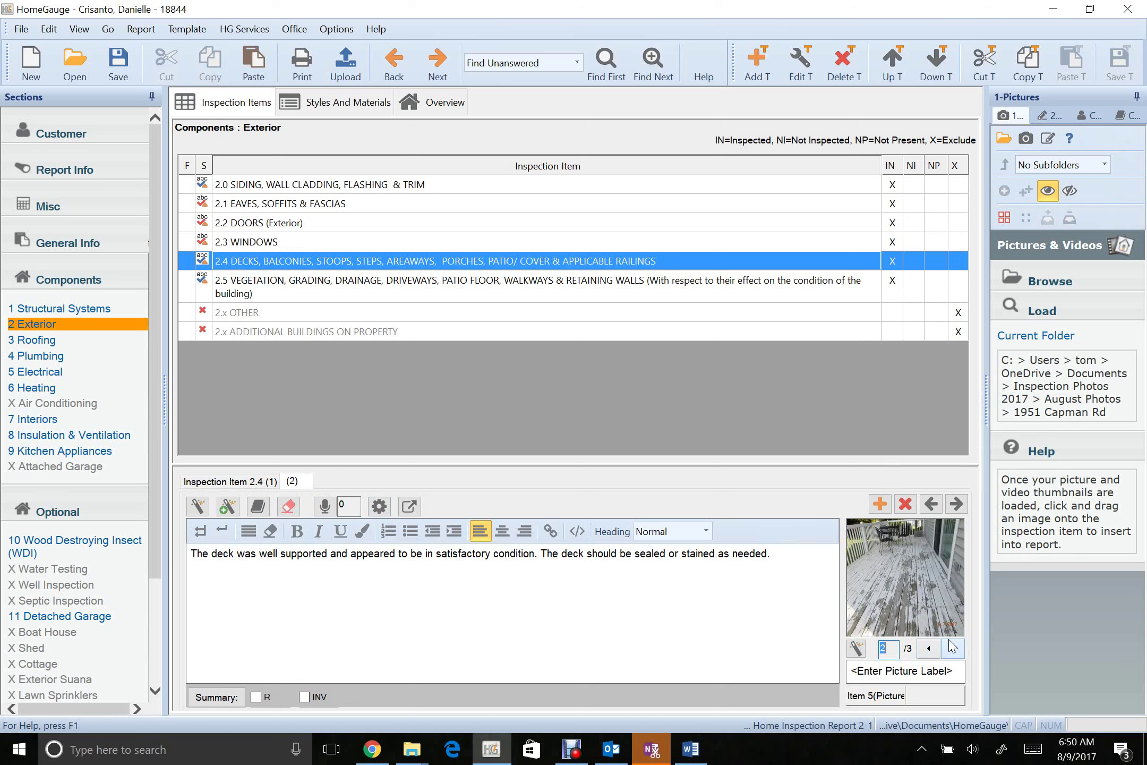
click(949, 647)
Look through the pictures of the Exterior vegetation and grading item and of the Roof Coverings item in the Roofing section
click(322, 291)
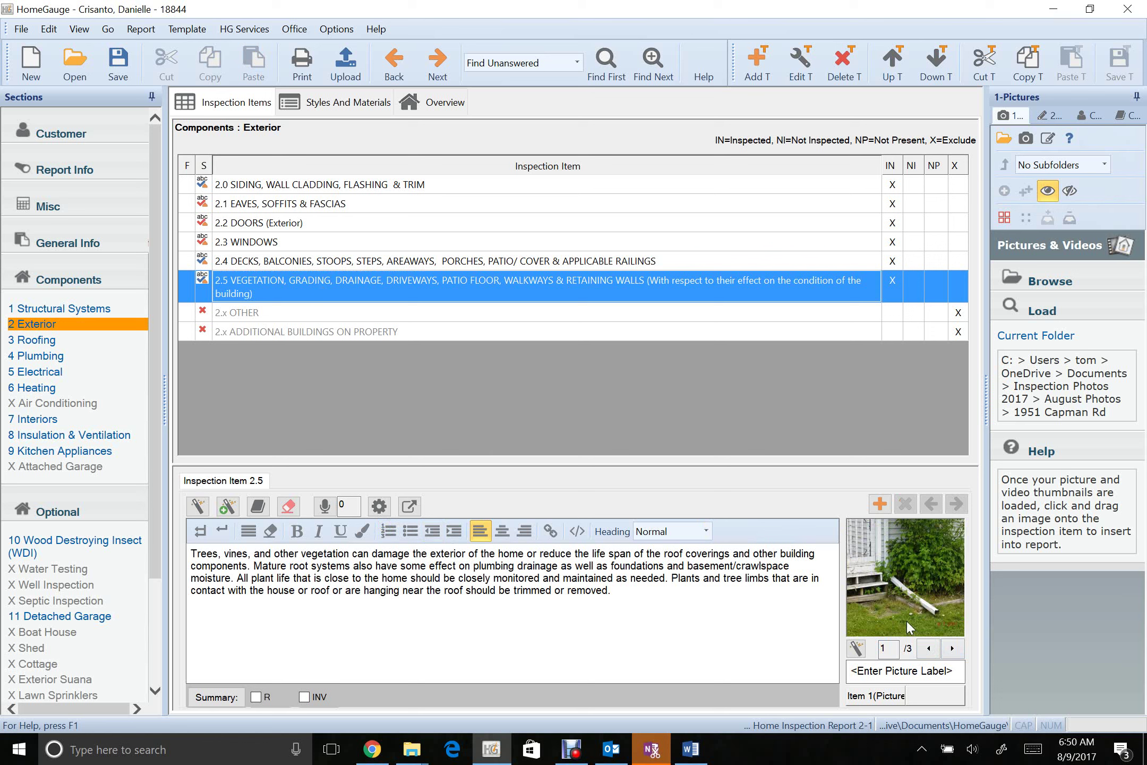
click(953, 648)
click(952, 647)
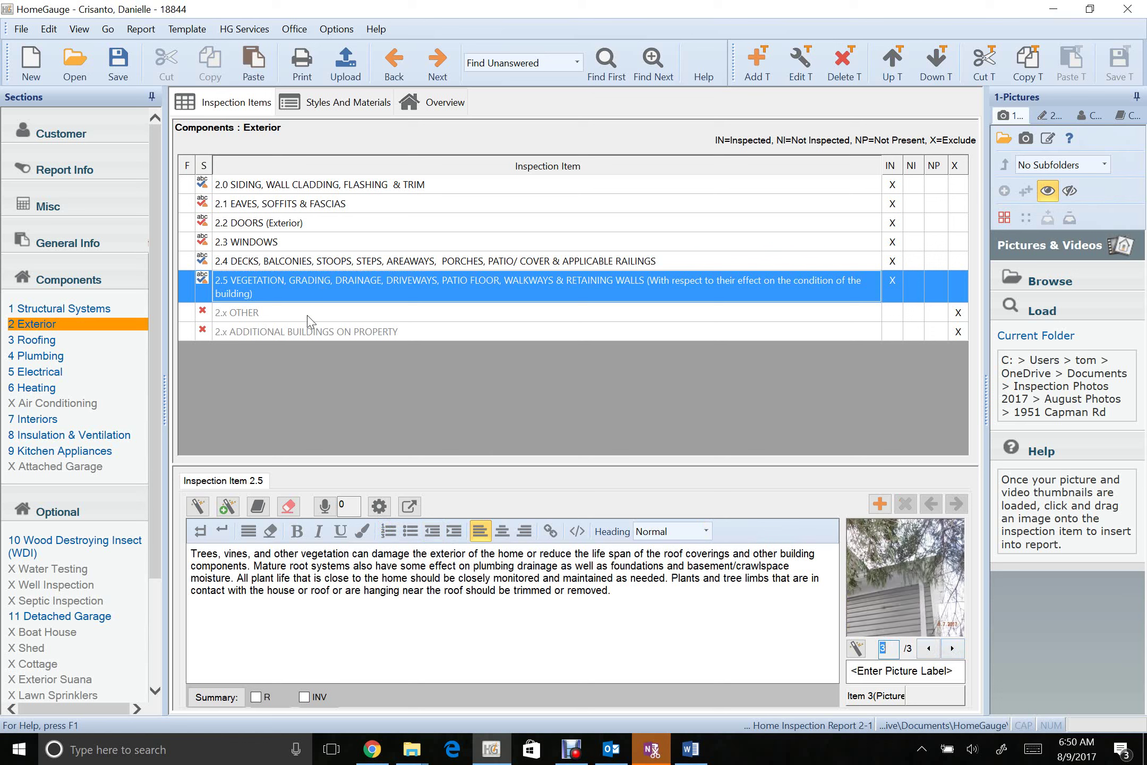
click(137, 339)
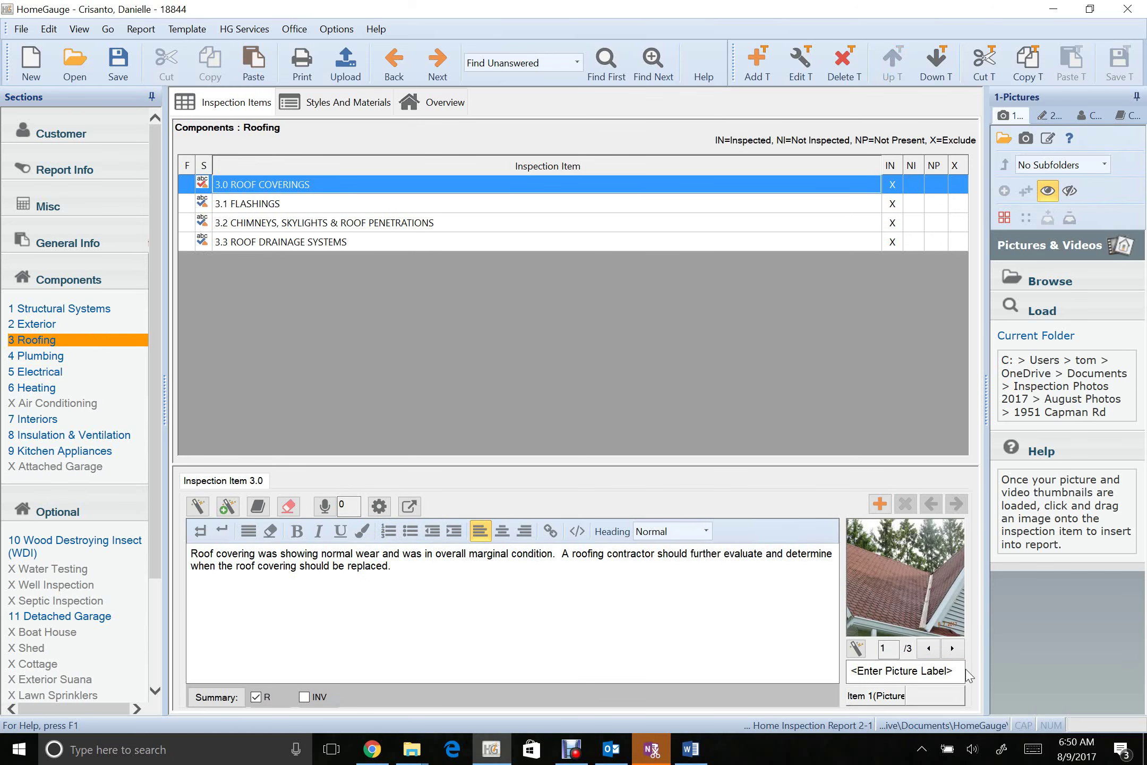
click(952, 649)
click(953, 649)
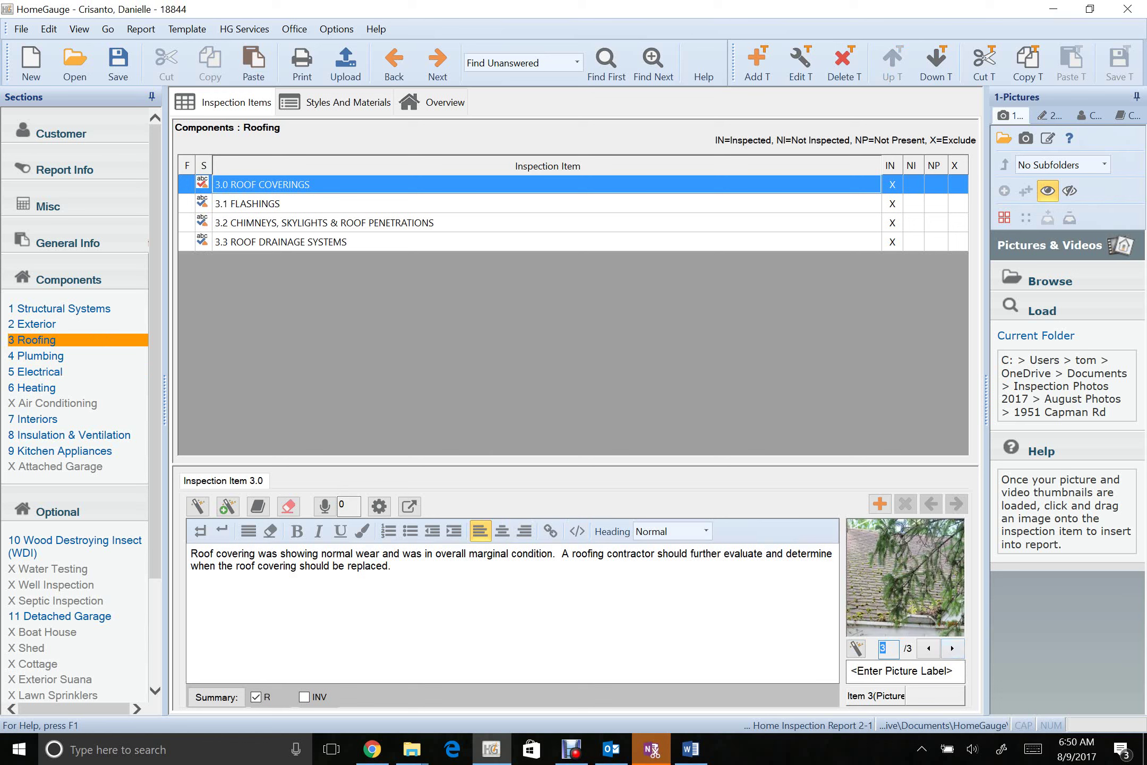
Open the roof photo i28.jpg from the photo folder in Photos, compare it with neighbouring photos, and inspect i27.jpg close up
click(412, 749)
double_click(175, 447)
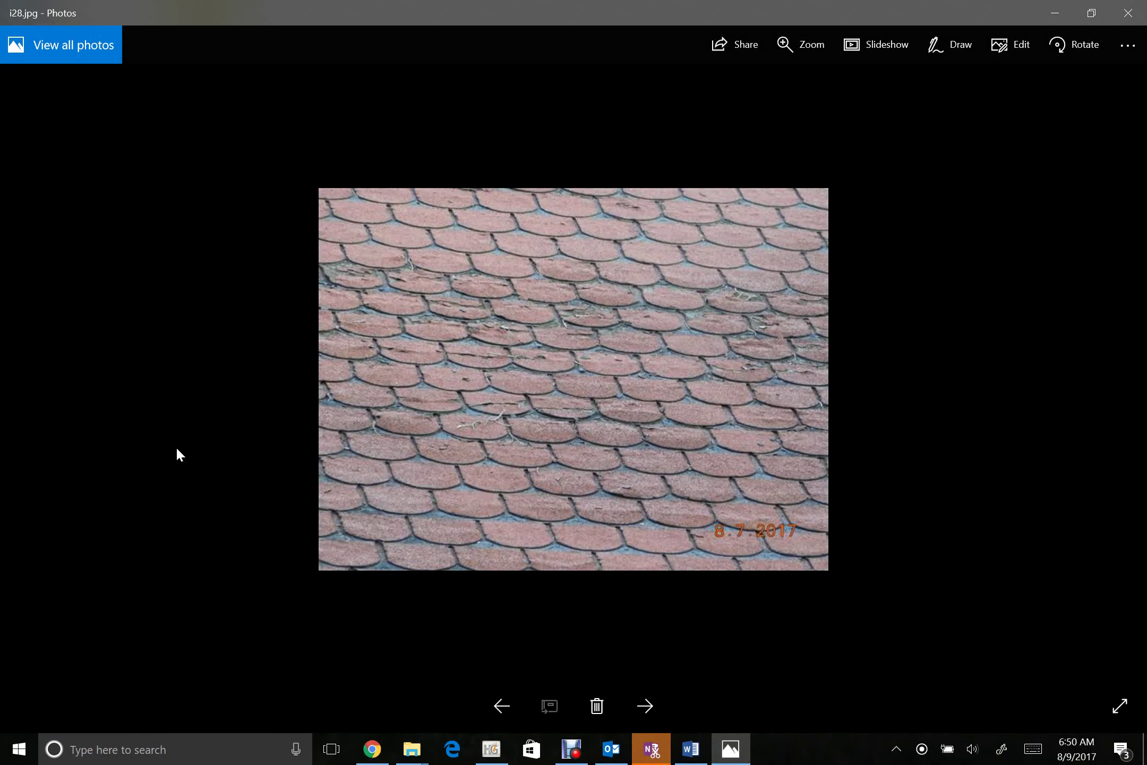
key(Left)
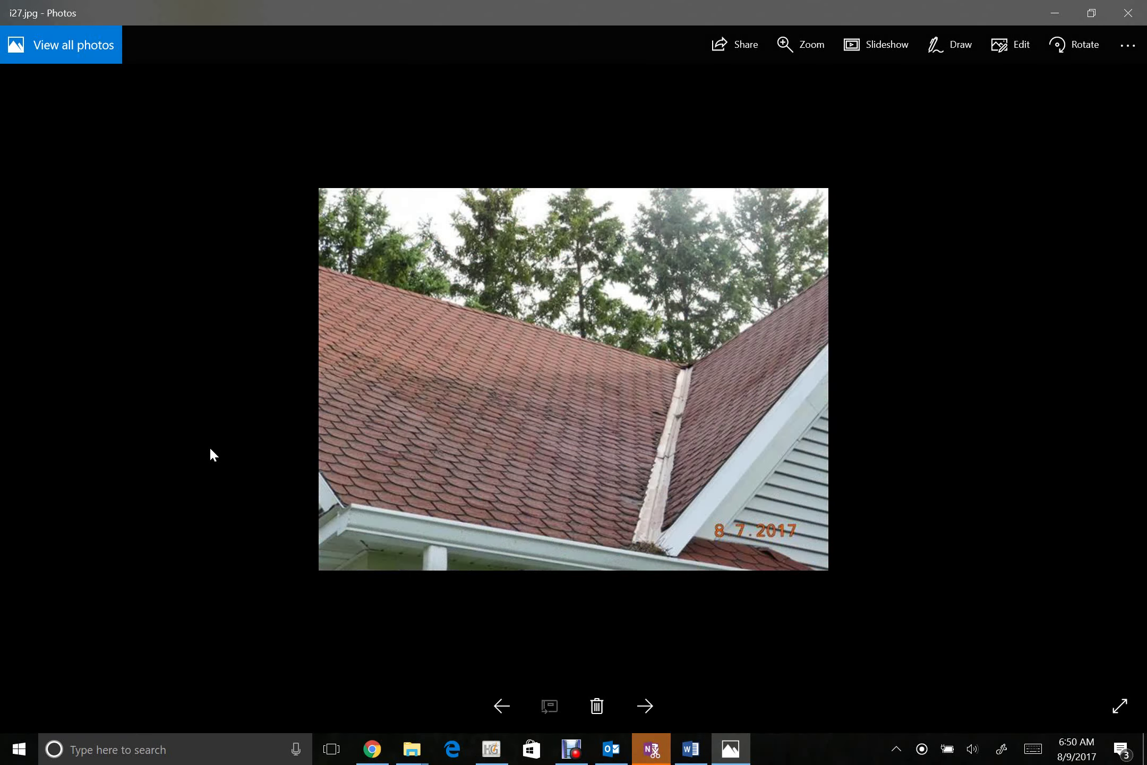
key(Right)
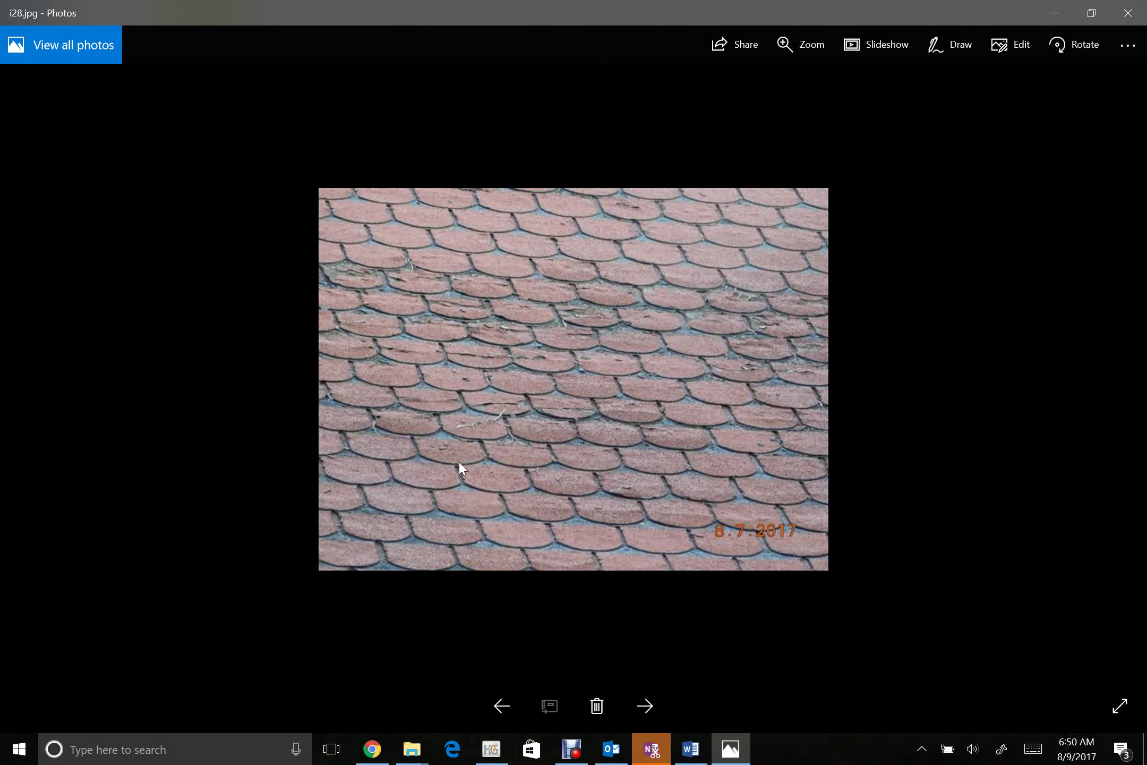
click(489, 700)
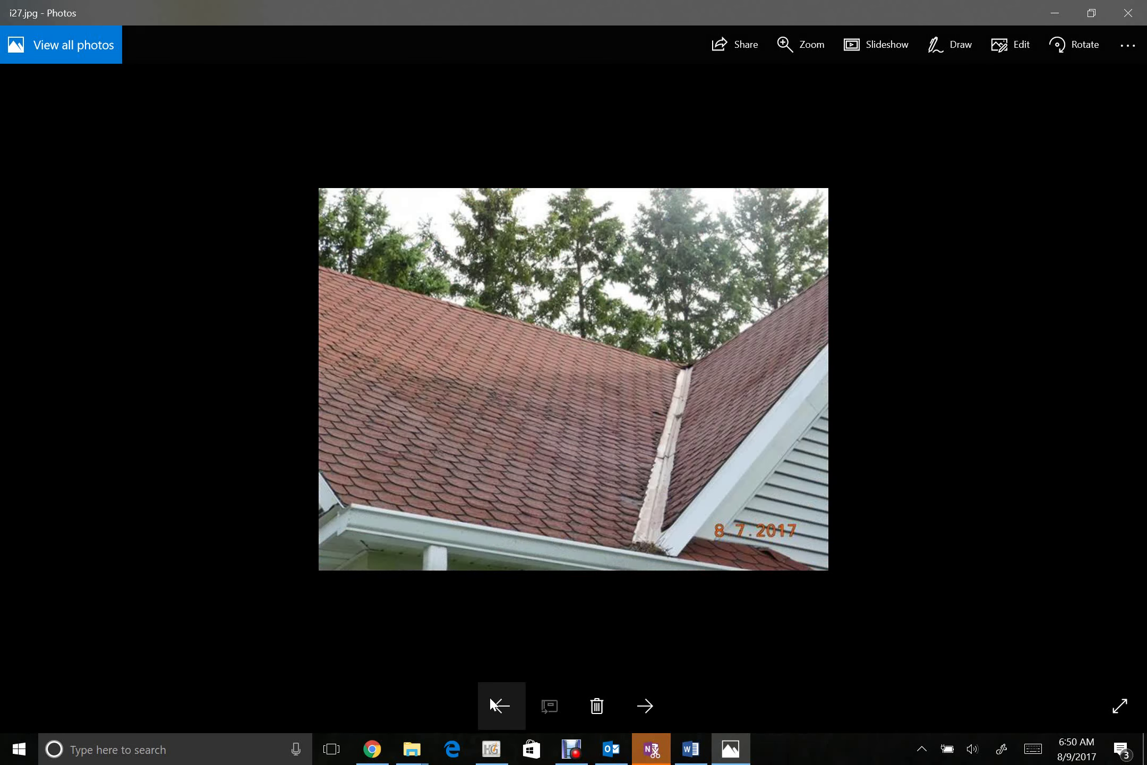
key(Right)
key(Left)
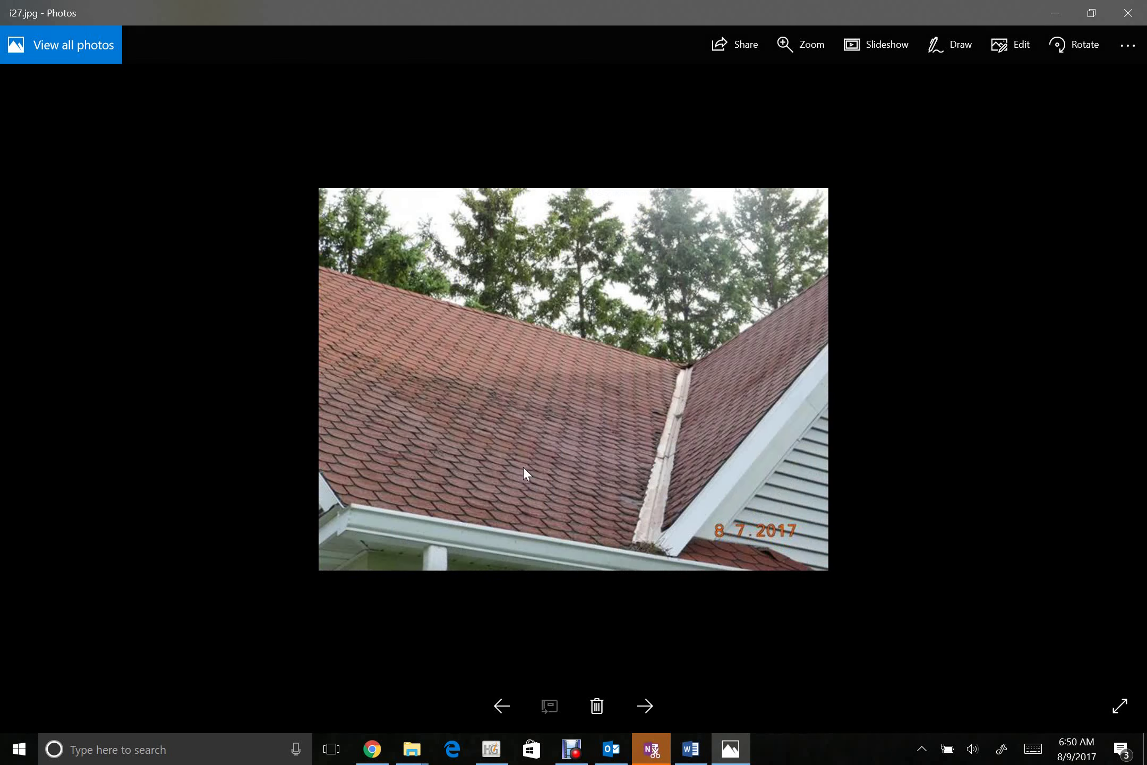
key(Left)
key(Left)
key(Right)
key(Right)
key(Right)
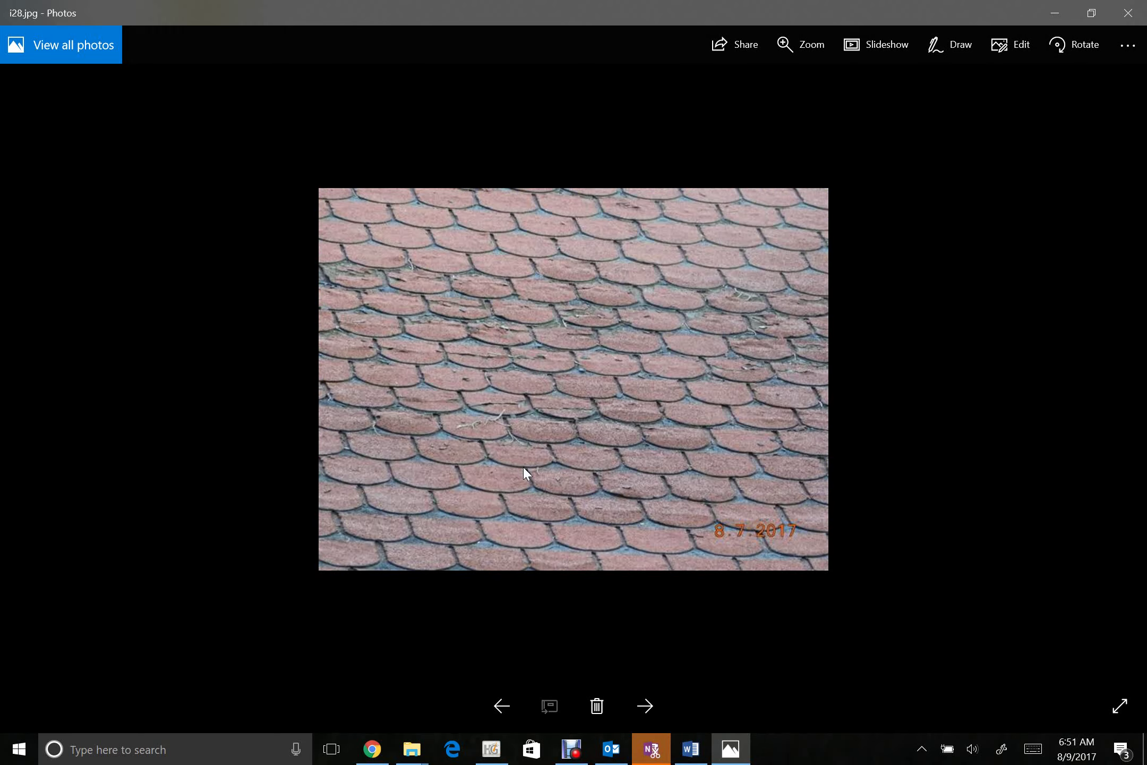
key(Right)
key(Left)
key(Left)
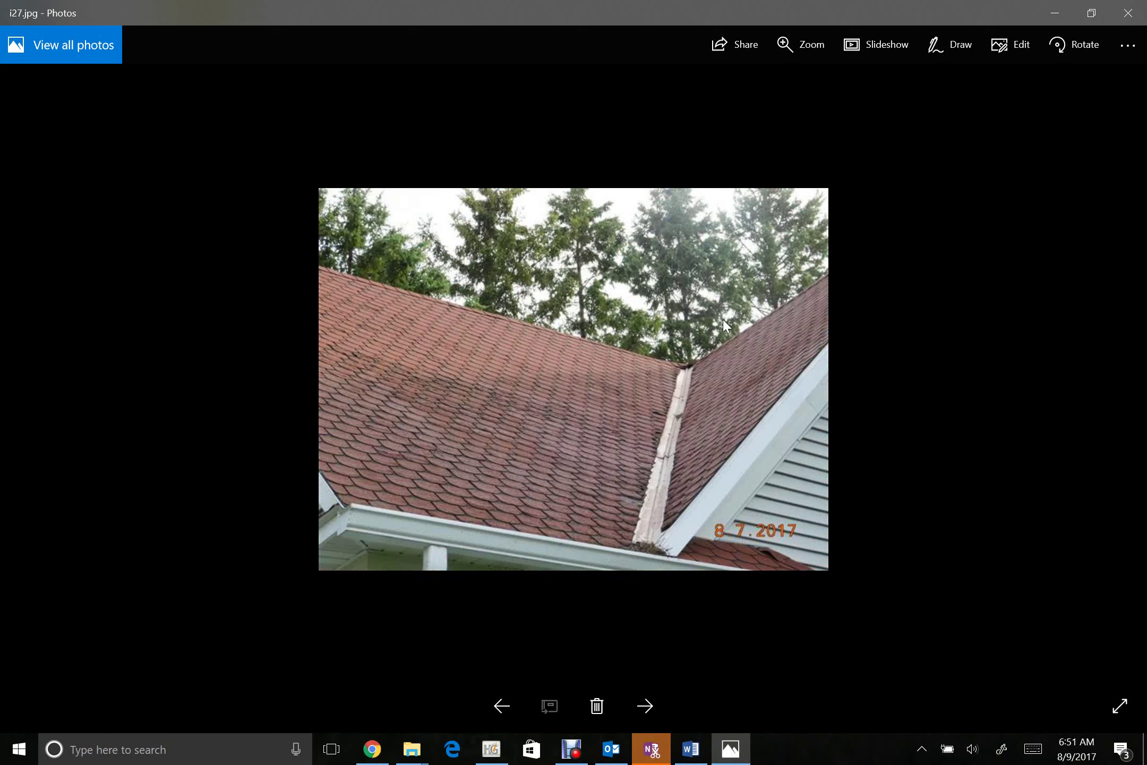
scroll(749, 306, up, 3)
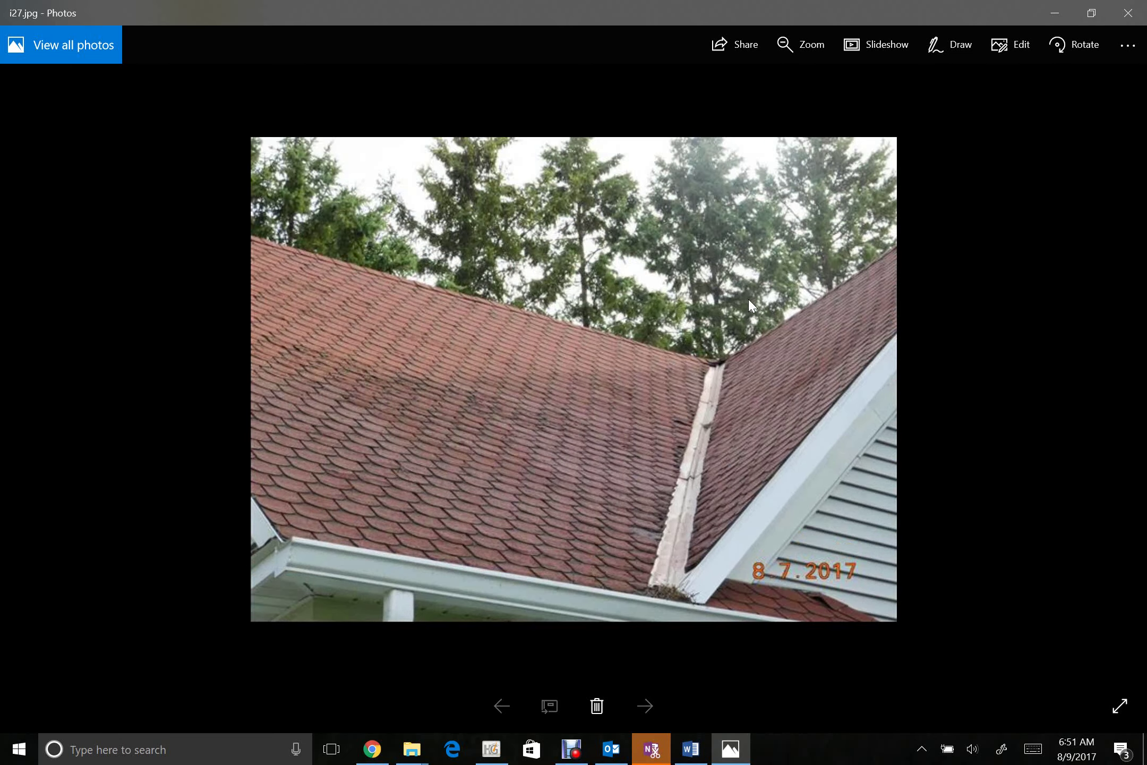
scroll(750, 304, up, 1)
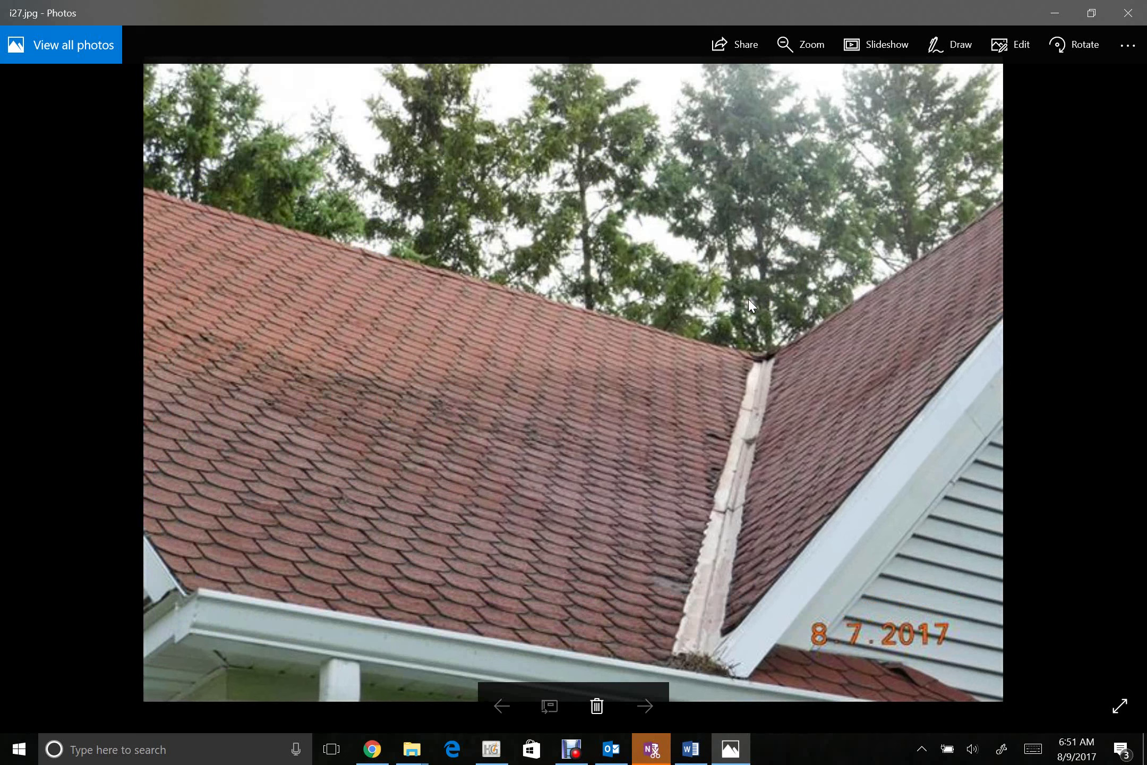
scroll(866, 303, down, 4)
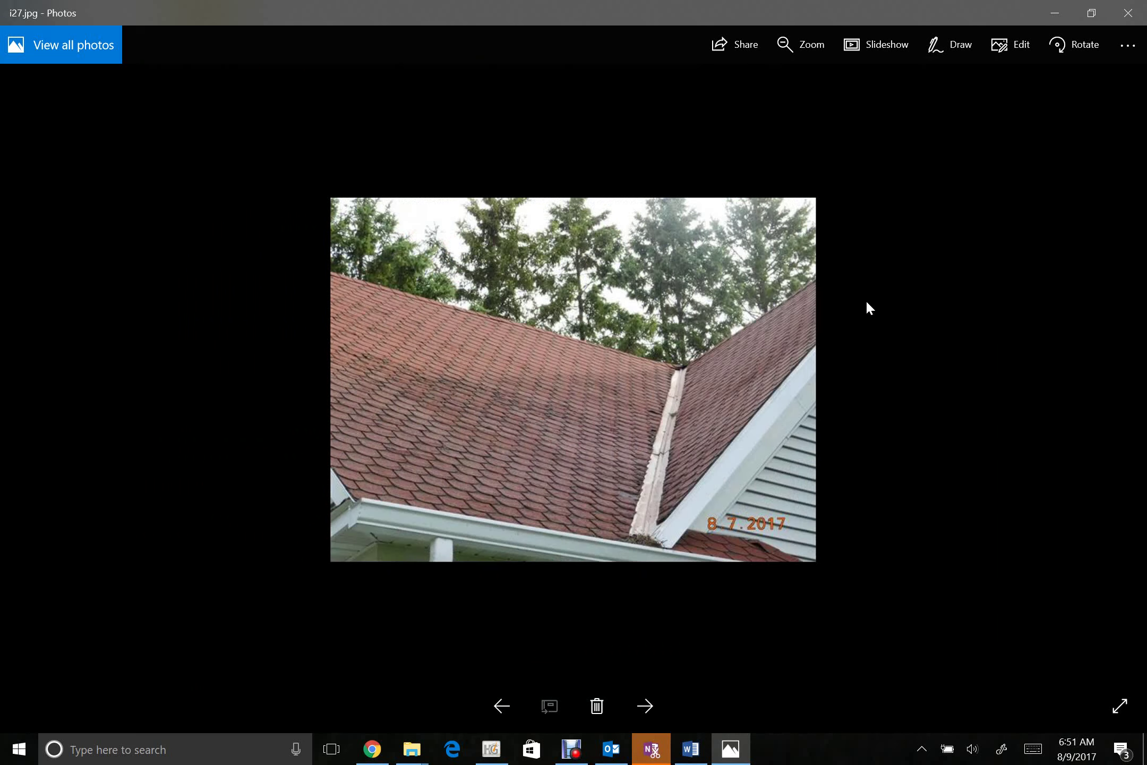
Return to HomeGauge and delete "normal" before "wear" in the first sentence of the Roof Coverings comment
click(491, 749)
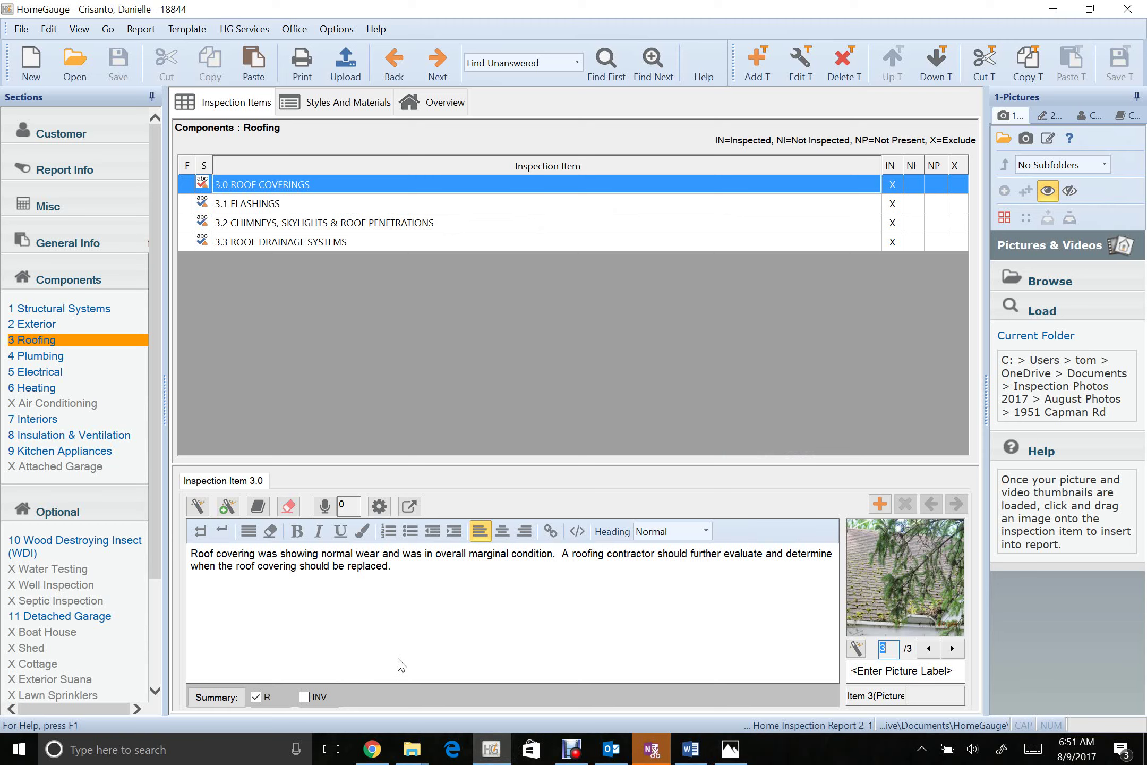
click(353, 554)
key(BackSpace)
key(BackSpace)
key(BackSpace)
key(BackSpace)
key(BackSpace)
key(BackSpace)
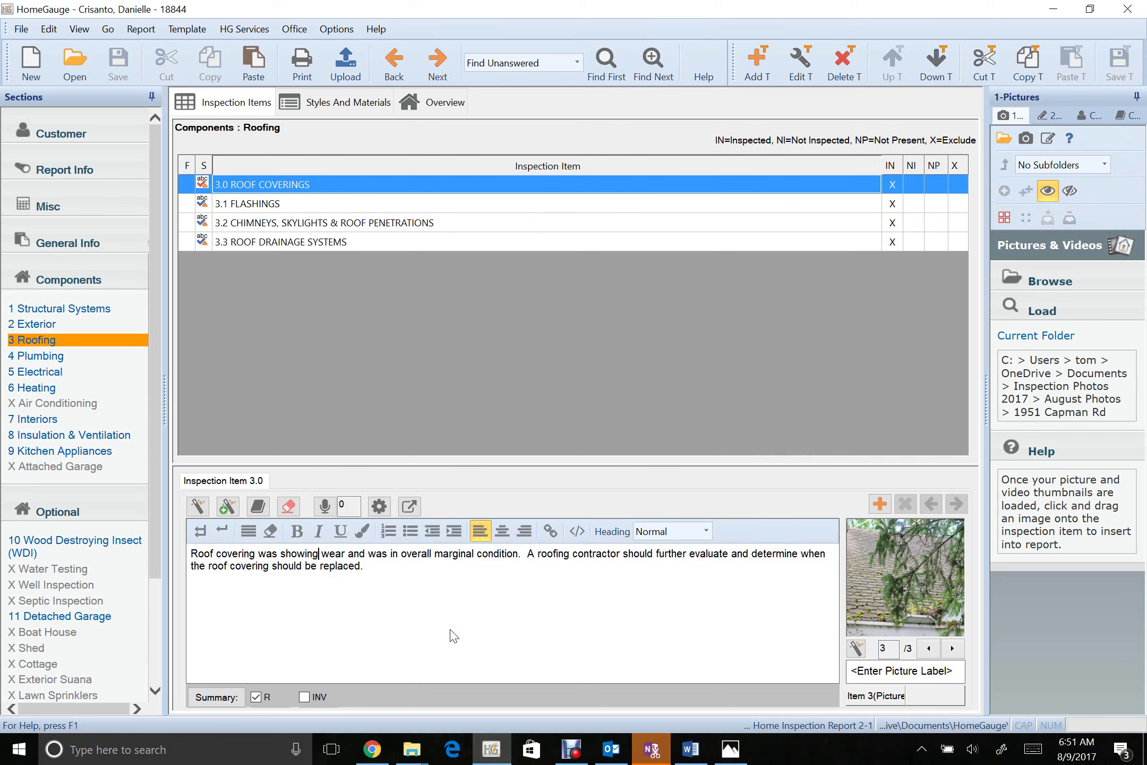
Extend the Roof Coverings comment's last sentence with "and to estimate the cost of replacement" and include the item in the INV summary
key(Right)
key(Right)
key(Right)
key(Right)
key(Right)
key(Right)
key(Right)
key(Right)
key(Right)
key(Right)
key(Right)
key(Right)
key(Right)
key(Right)
key(Right)
key(Right)
key(Right)
key(Right)
key(Right)
key(Right)
key(Right)
key(Right)
key(Right)
key(Right)
key(Right)
key(Right)
key(Right)
key(Right)
key(Right)
key(Right)
key(Right)
key(Right)
key(Right)
key(Right)
key(Right)
key(Right)
key(Right)
key(Right)
key(Right)
key(Right)
key(Right)
key(Right)
key(Right)
key(Right)
key(Right)
key(Right)
key(Right)
key(Right)
key(Right)
key(Right)
key(Right)
key(Right)
key(Right)
key(Right)
key(Right)
key(Right)
key(Right)
key(Right)
key(Right)
key(Right)
key(Right)
key(Right)
key(Right)
key(Right)
key(Right)
key(Right)
key(Right)
key(Right)
key(Right)
key(Right)
key(Right)
key(Right)
key(Right)
key(Right)
key(Right)
key(Right)
key(Right)
key(Right)
key(Right)
key(Right)
key(Right)
key(Right)
key(BackSpace)
text(and to estimate the cost of replacement)
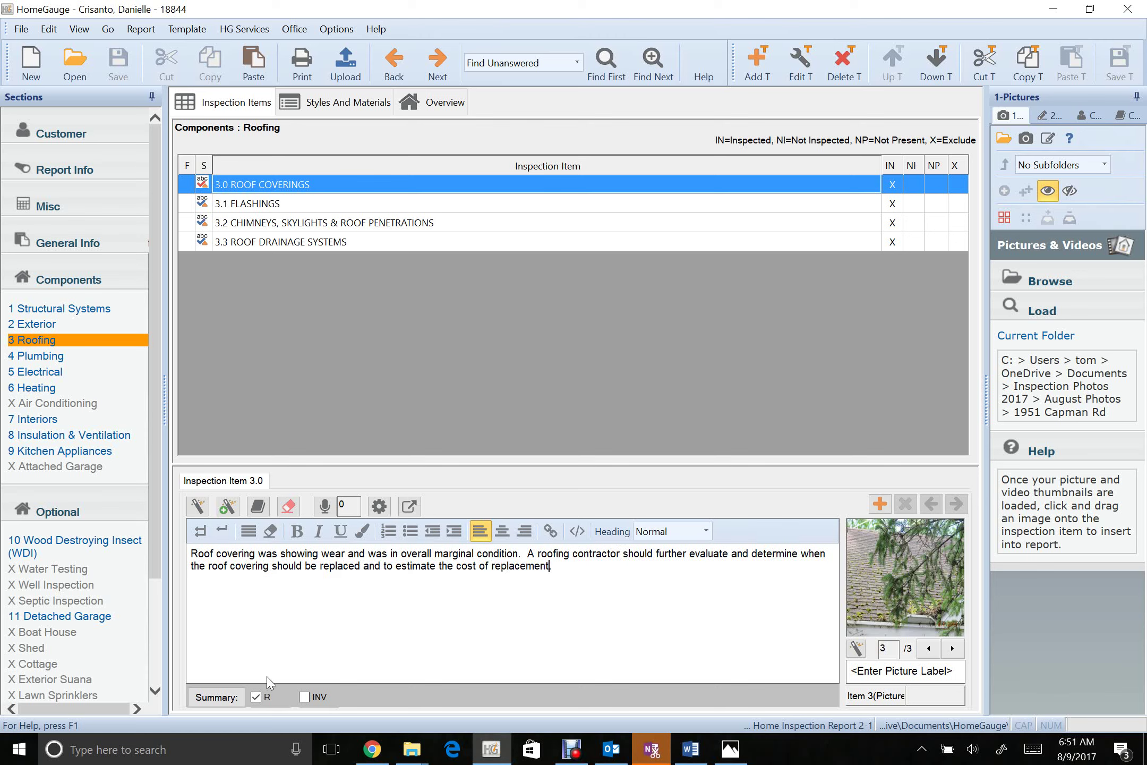
click(304, 697)
Review the Flashings comment in the Roofing section and look through its three pictures
click(403, 207)
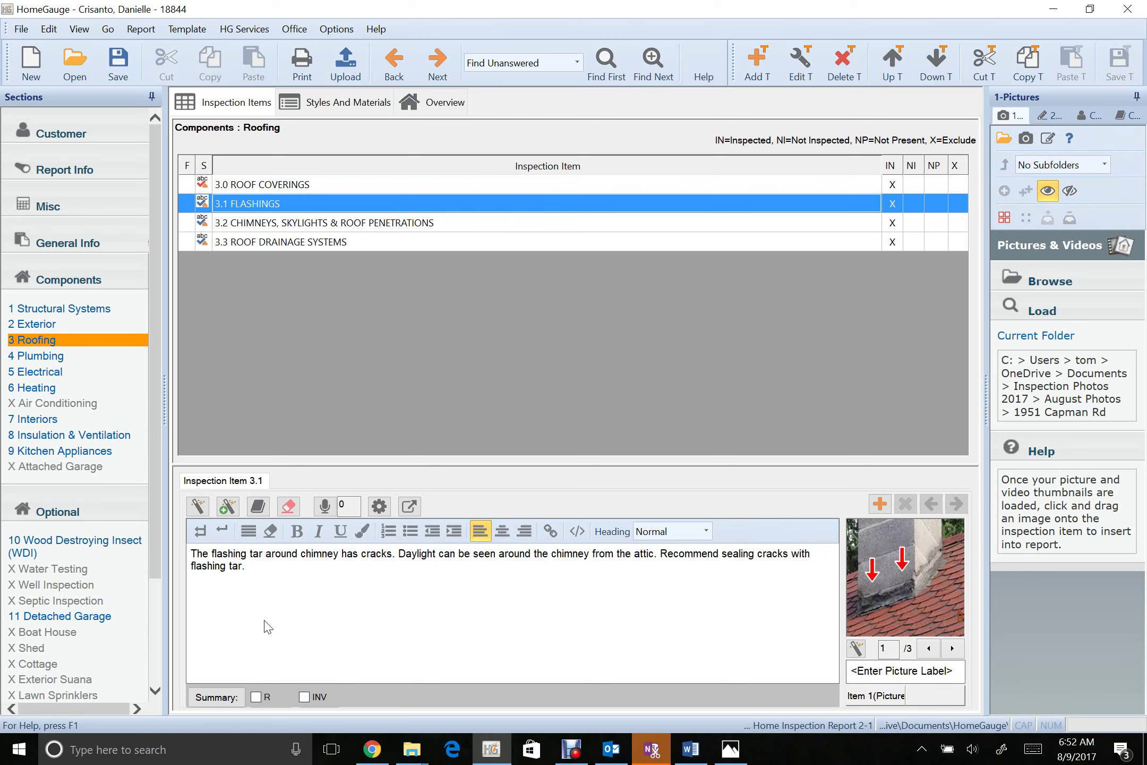
click(952, 648)
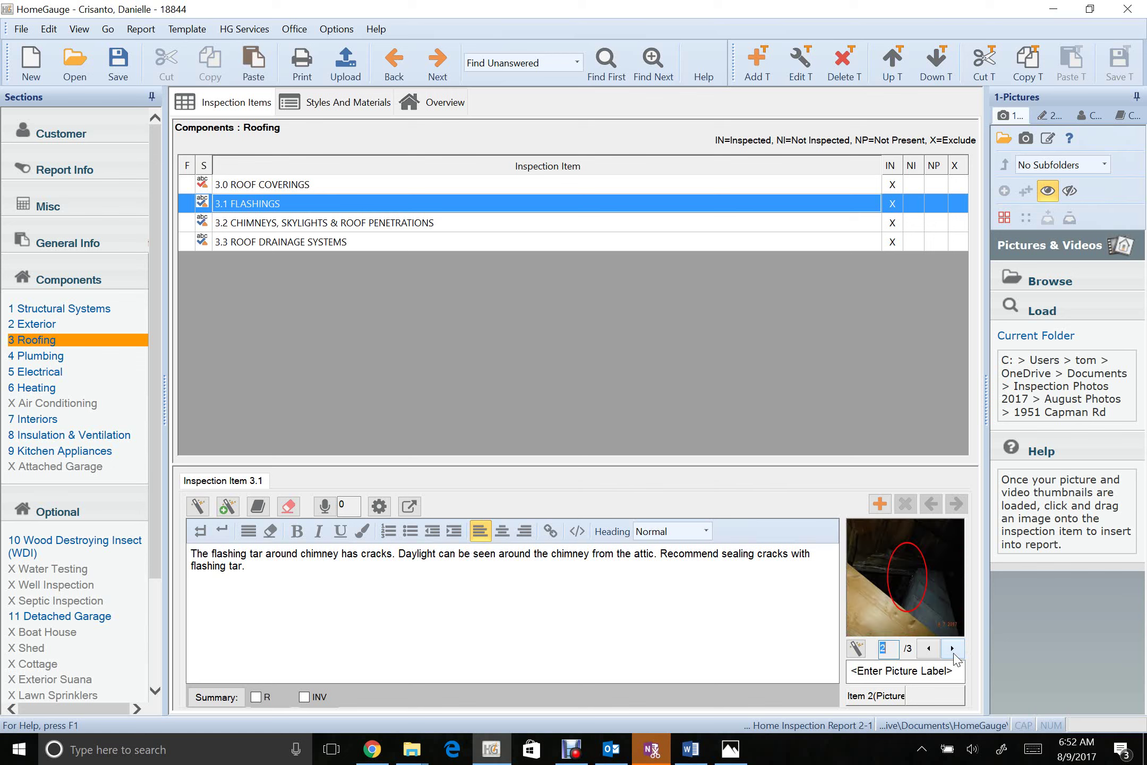
click(953, 648)
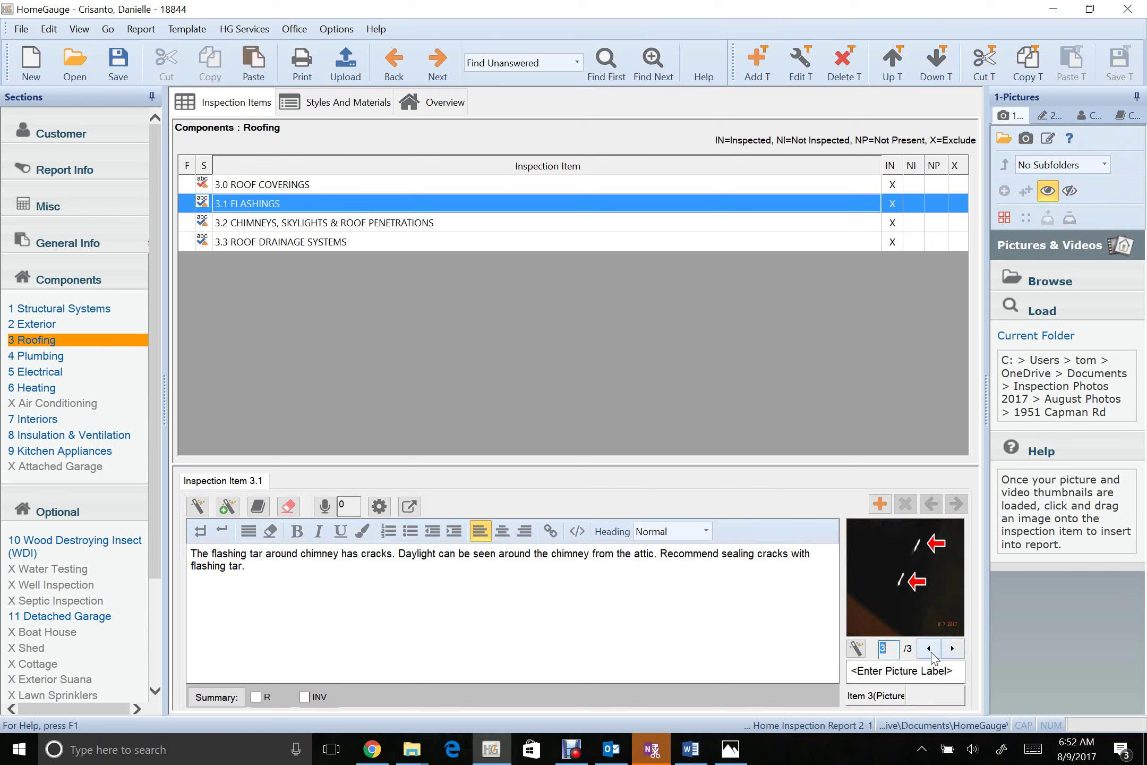
click(929, 649)
click(930, 649)
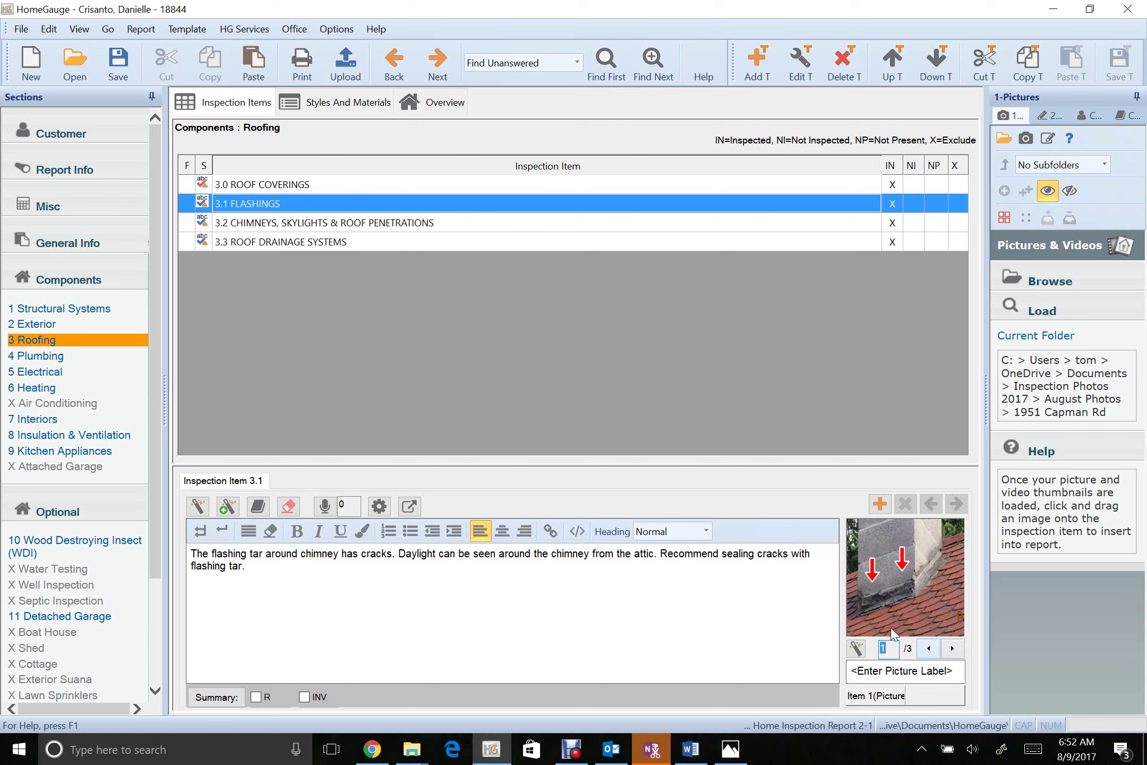
Open chimney photo i33.jpg from the 18844 folder in Photos, compare it with the neighbouring photos, and return to HomeGauge
mouse_move(413, 754)
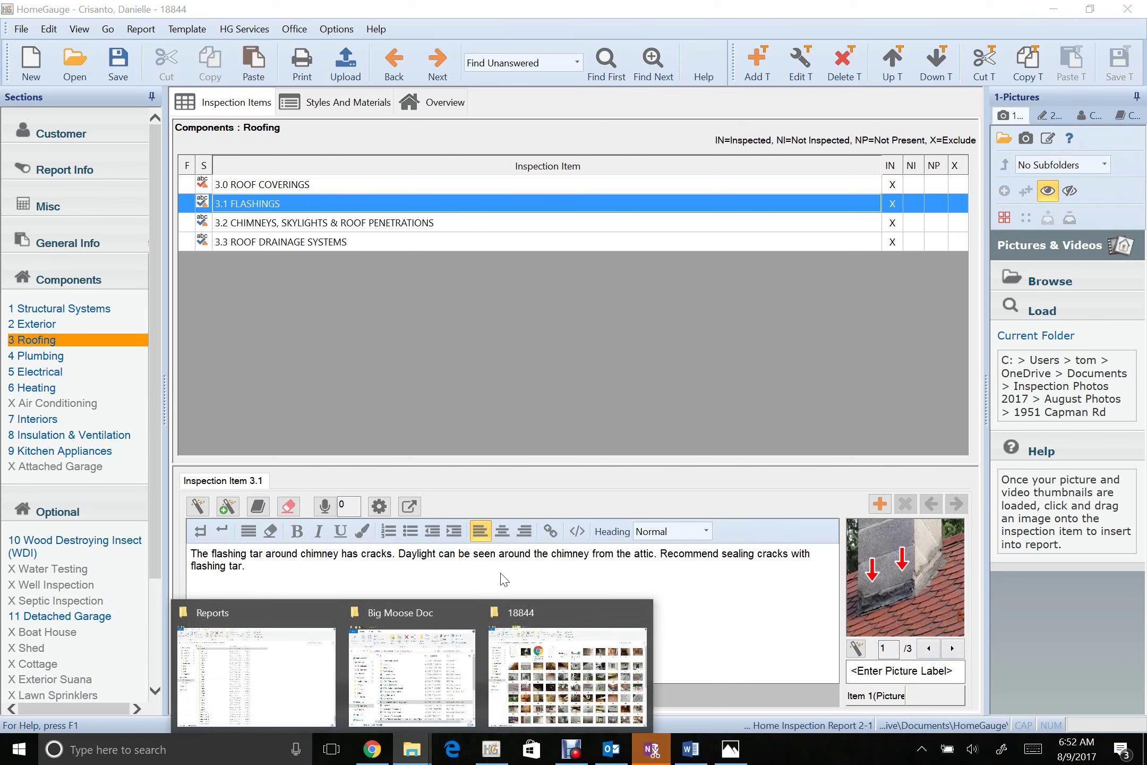
click(569, 666)
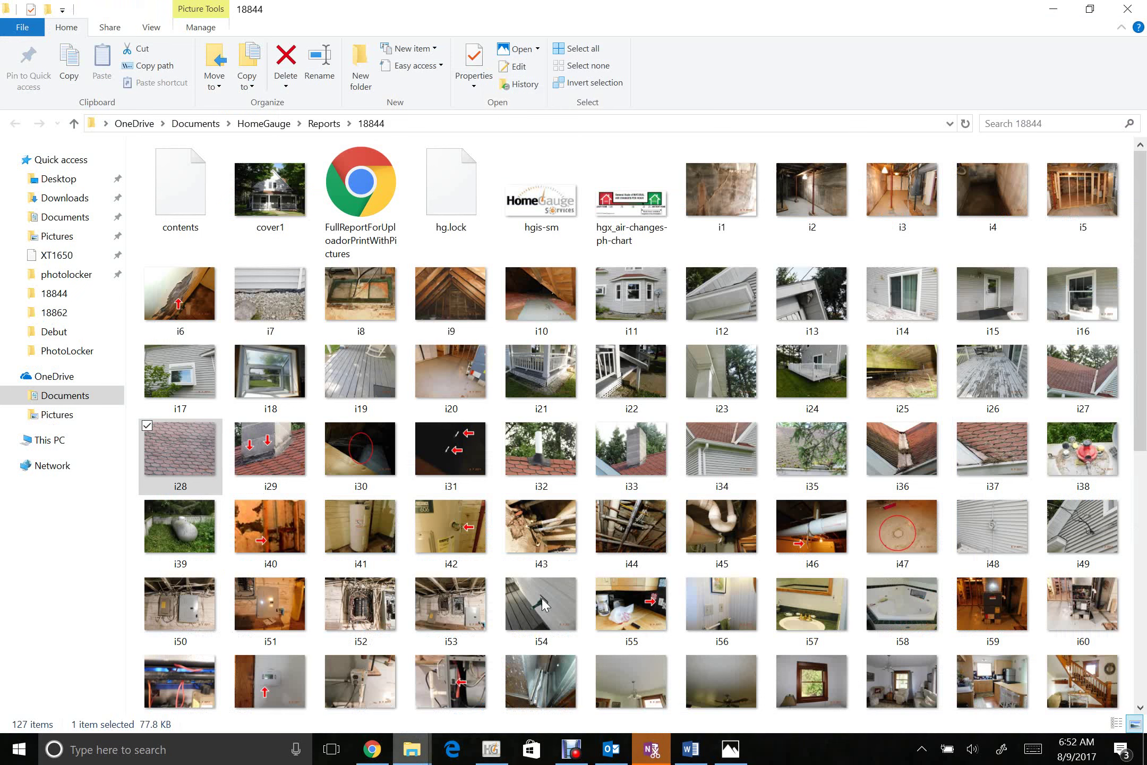
click(665, 470)
double_click(665, 470)
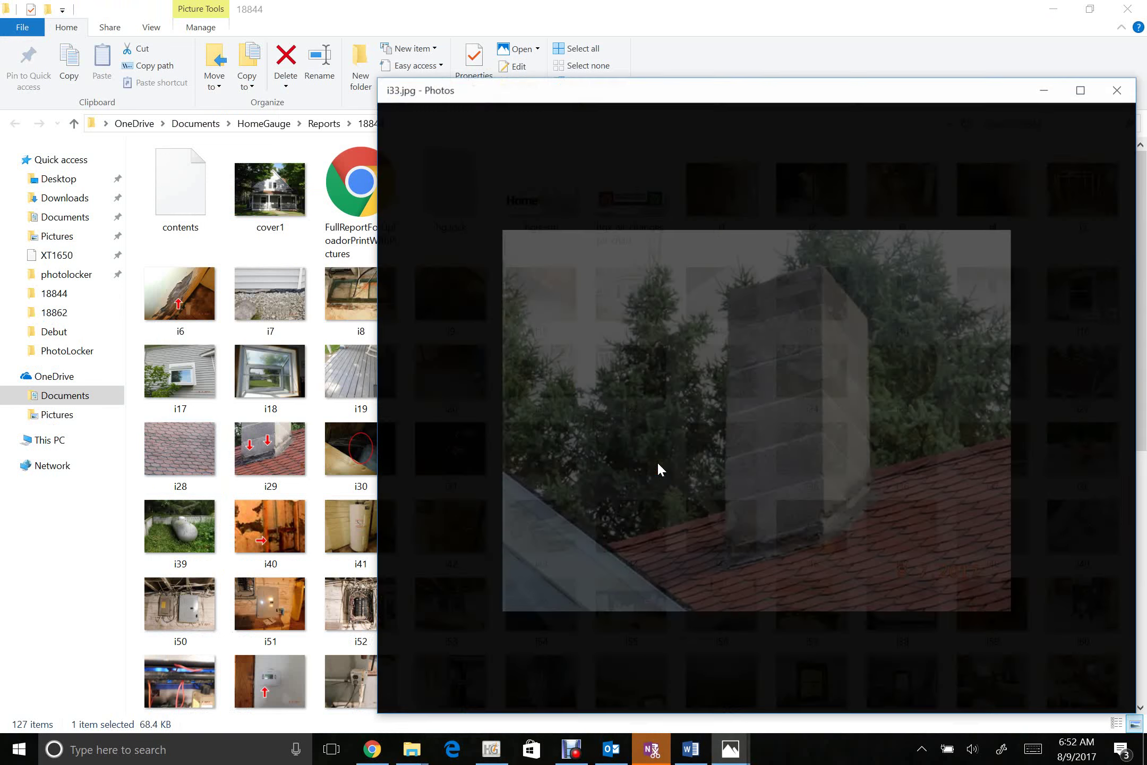
key(Left)
key(Left)
key(Right)
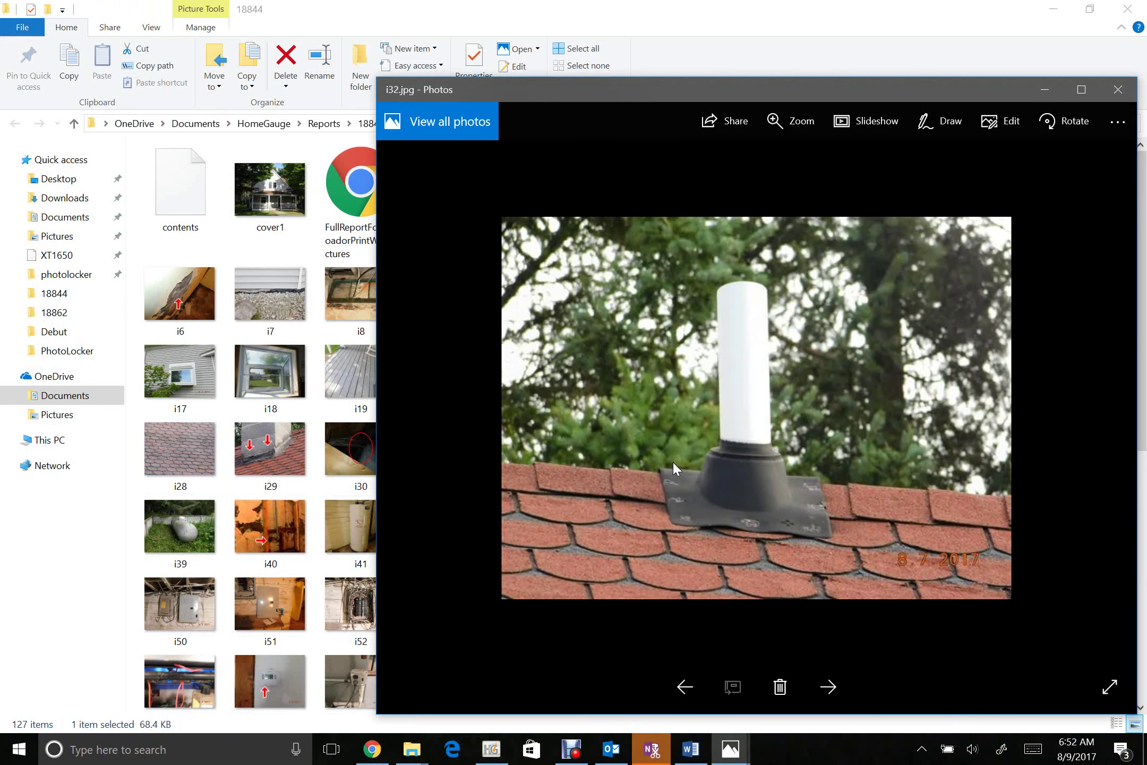
key(Right)
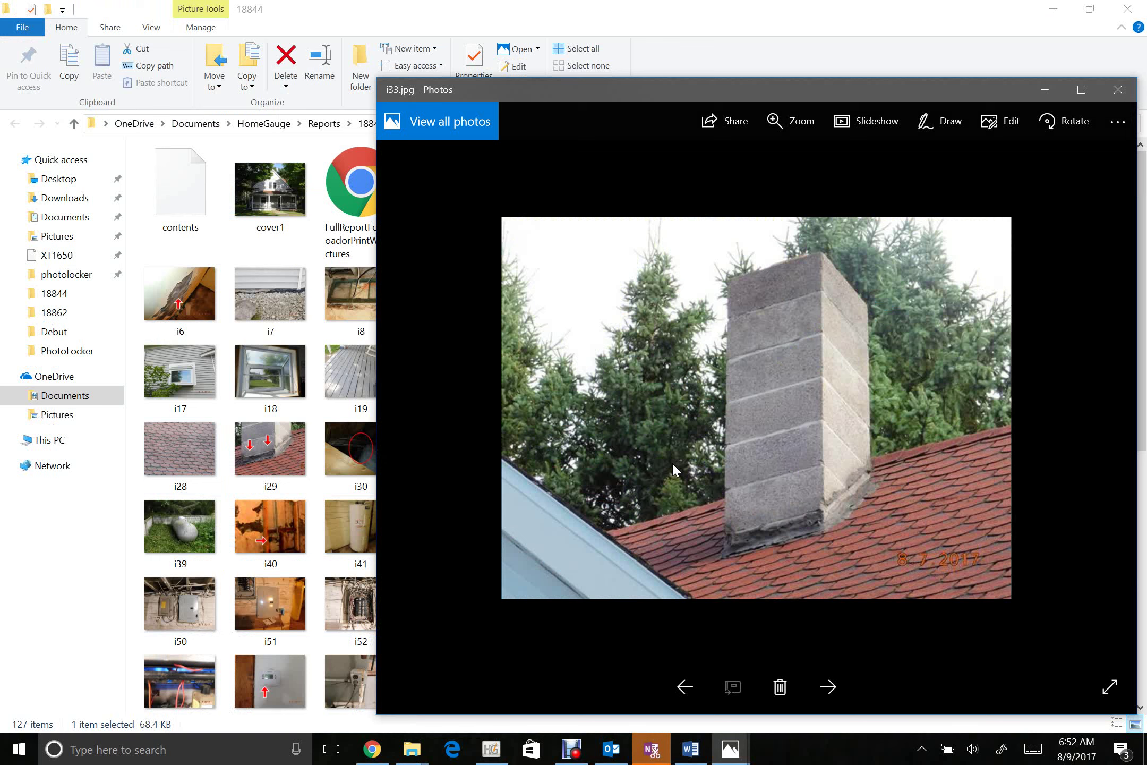
click(1118, 89)
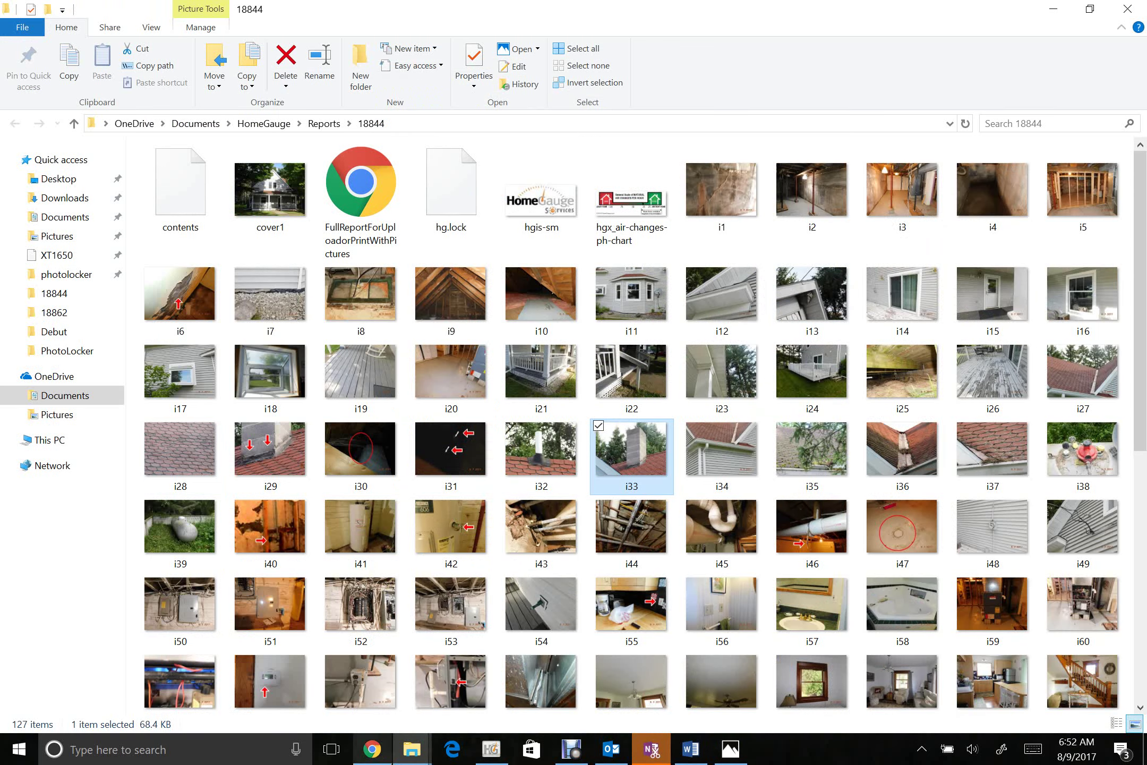
click(490, 749)
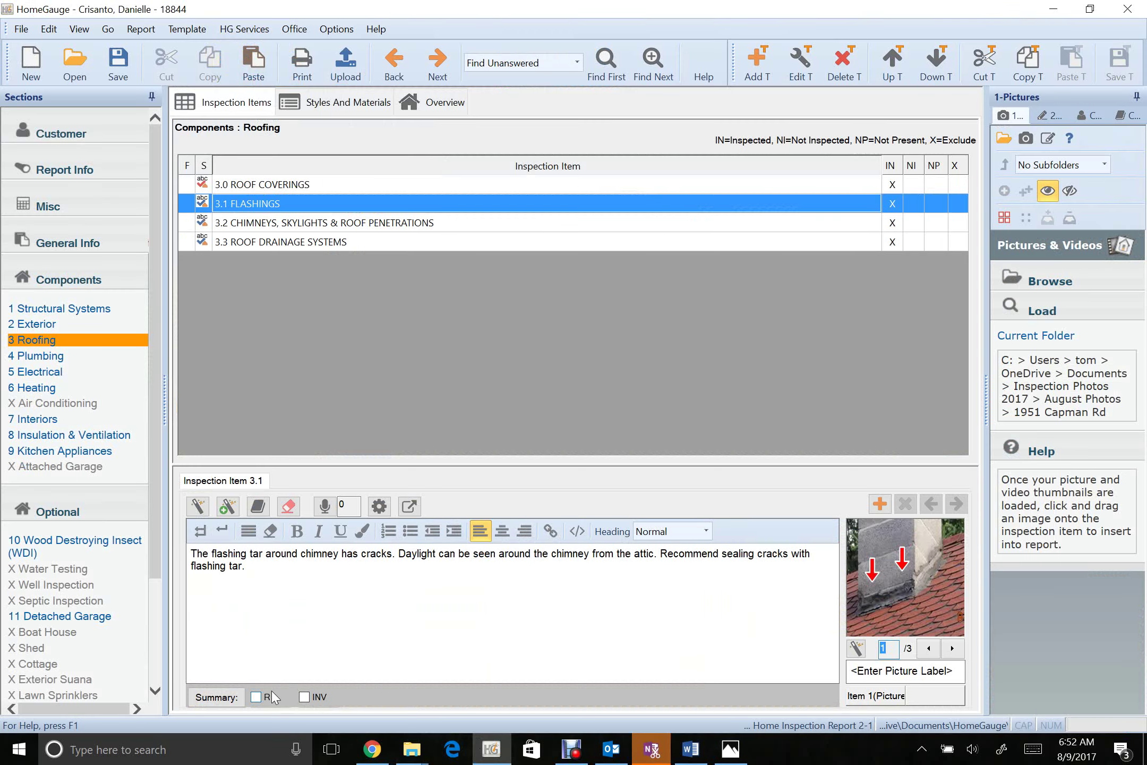
Append "The vent pipe could be re-located at that time." to the first Chimneys, Skylights & Roof Penetrations comment
click(312, 226)
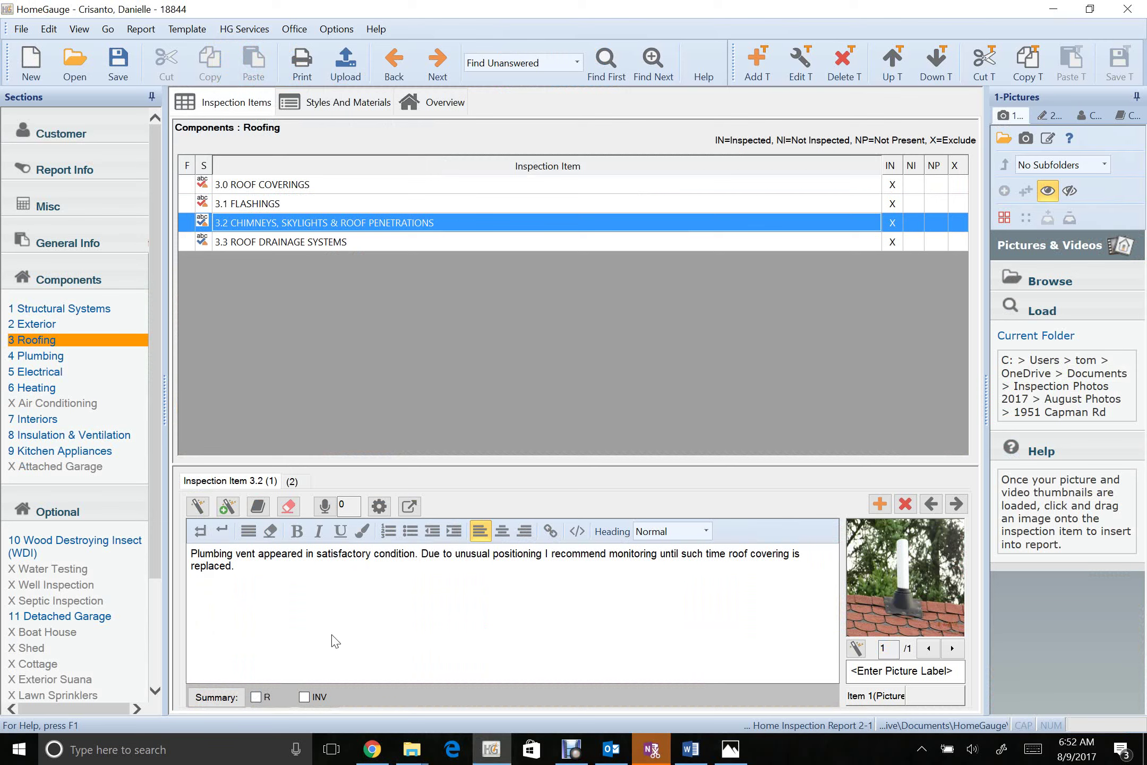
click(369, 622)
text(The vne)
key(BackSpace)
key(BackSpace)
text(nt pipe could be re)
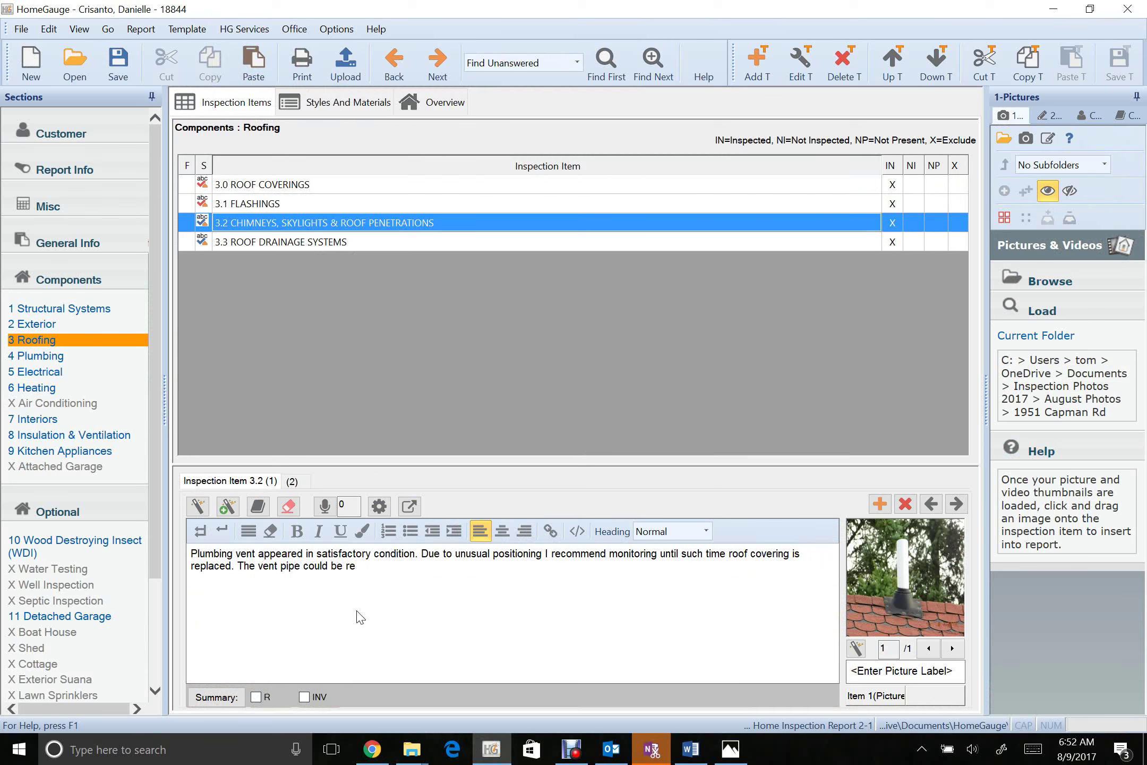
text(-located at the)
key(BackSpace)
text(at time.)
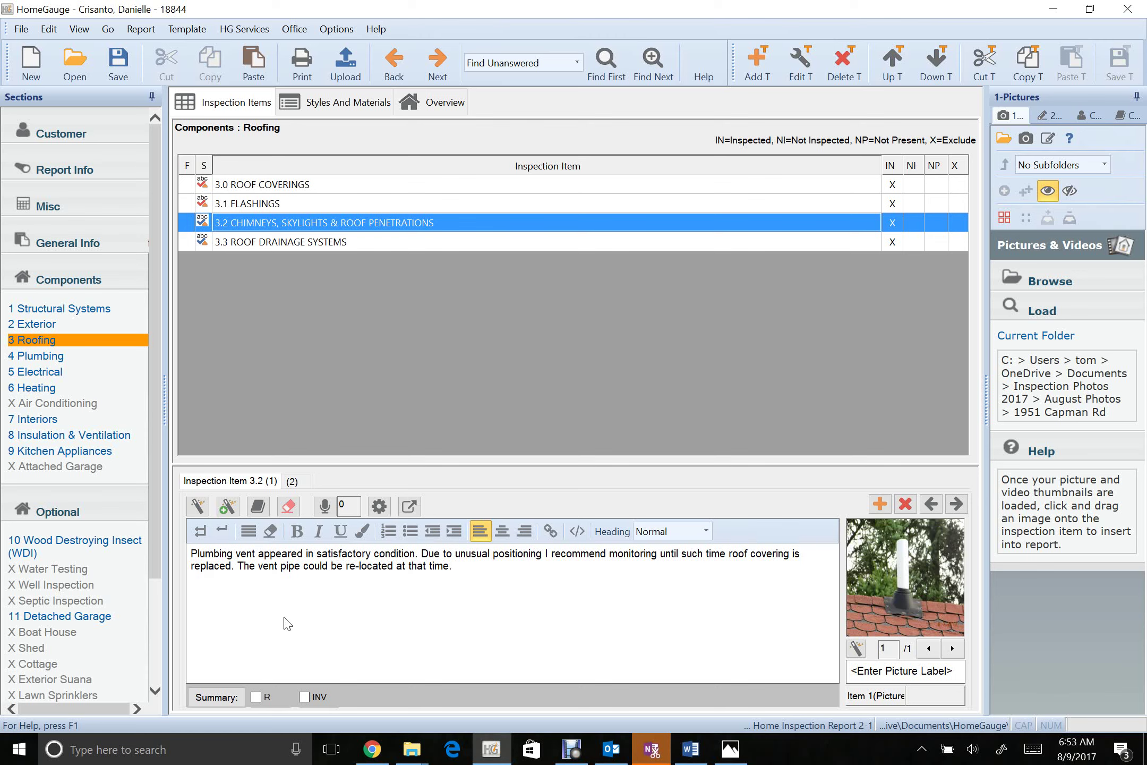
Insert the saved comment about the chimney and flue's overall satisfactory condition into the item's second comment as one comment
click(303, 484)
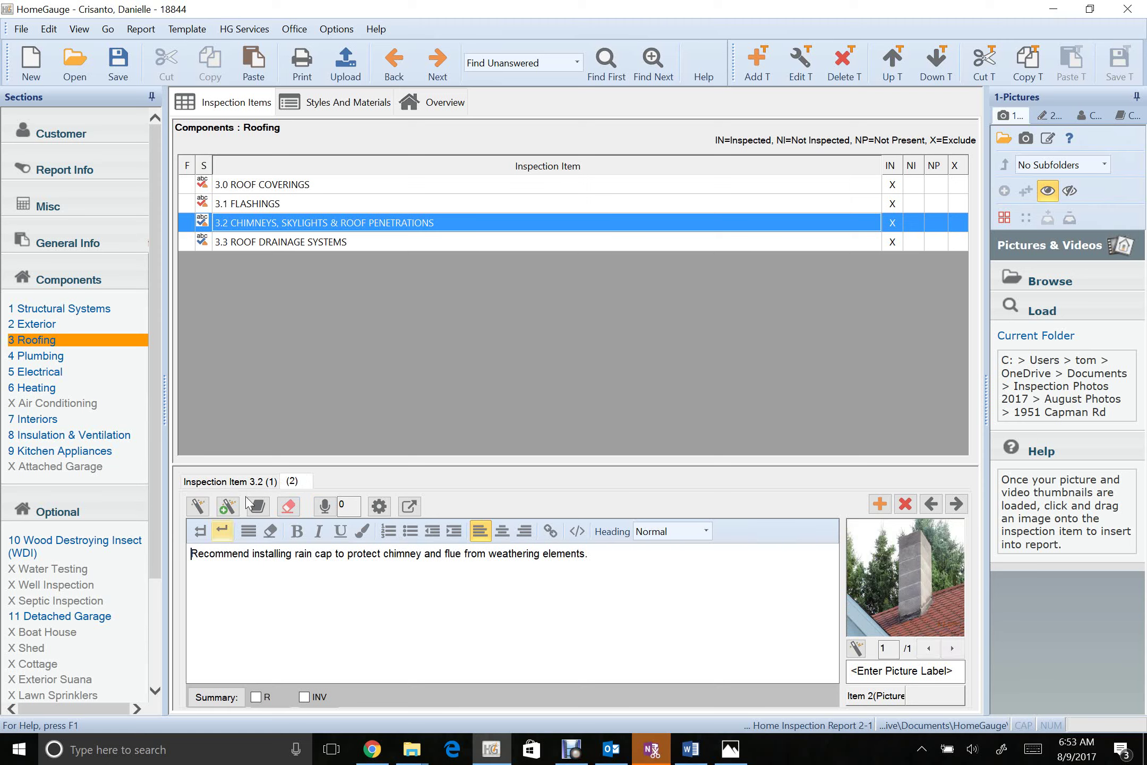
double_click(350, 220)
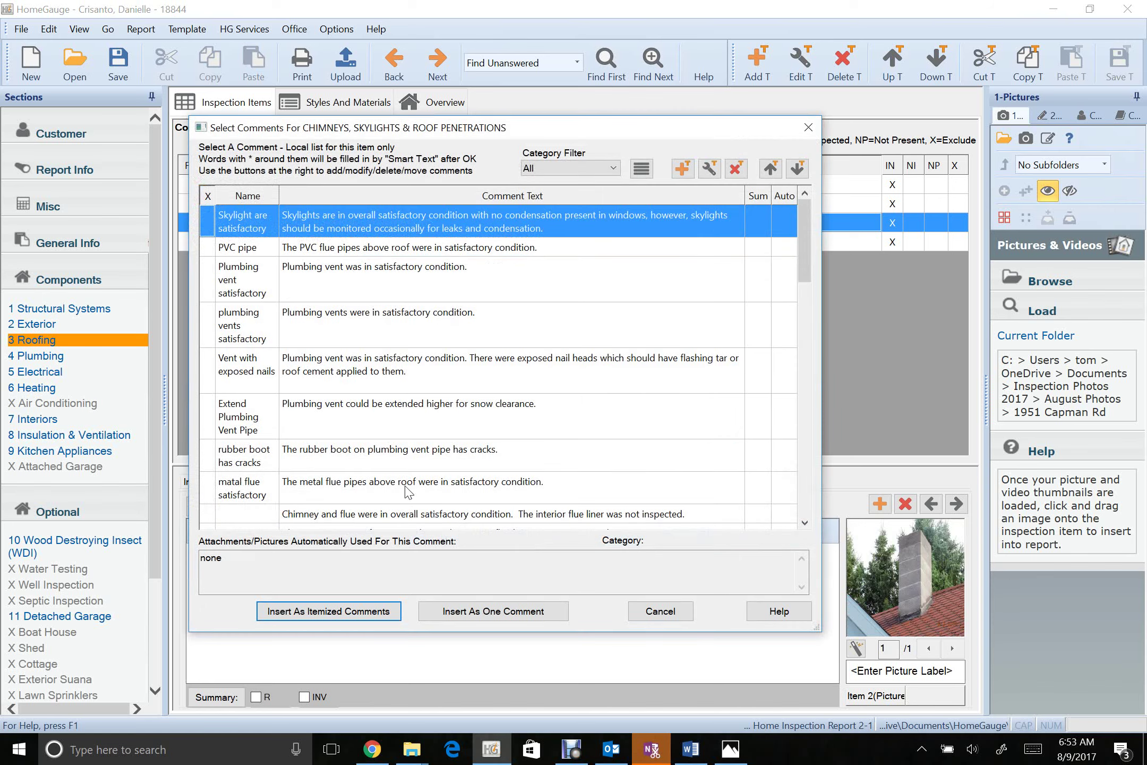
click(405, 516)
click(473, 612)
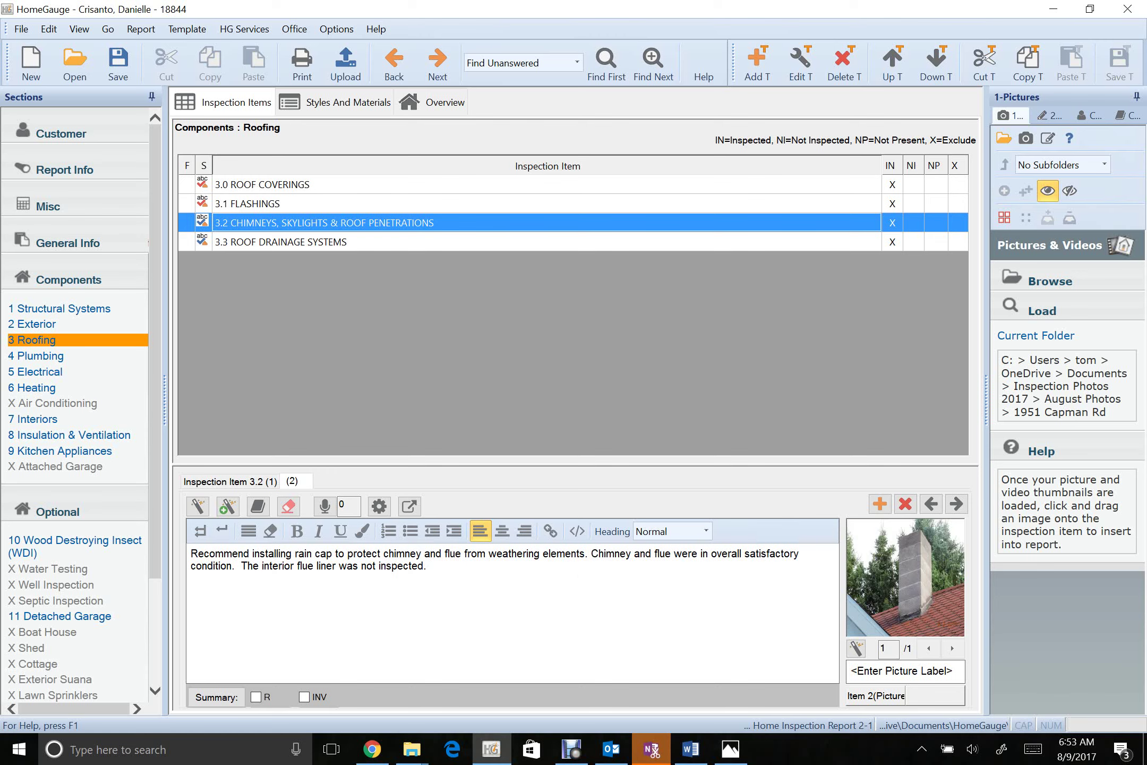
Move the inserted chimney and flue condition sentences ahead of the rain cap recommendation
drag(589, 553, 593, 584)
right_click(593, 583)
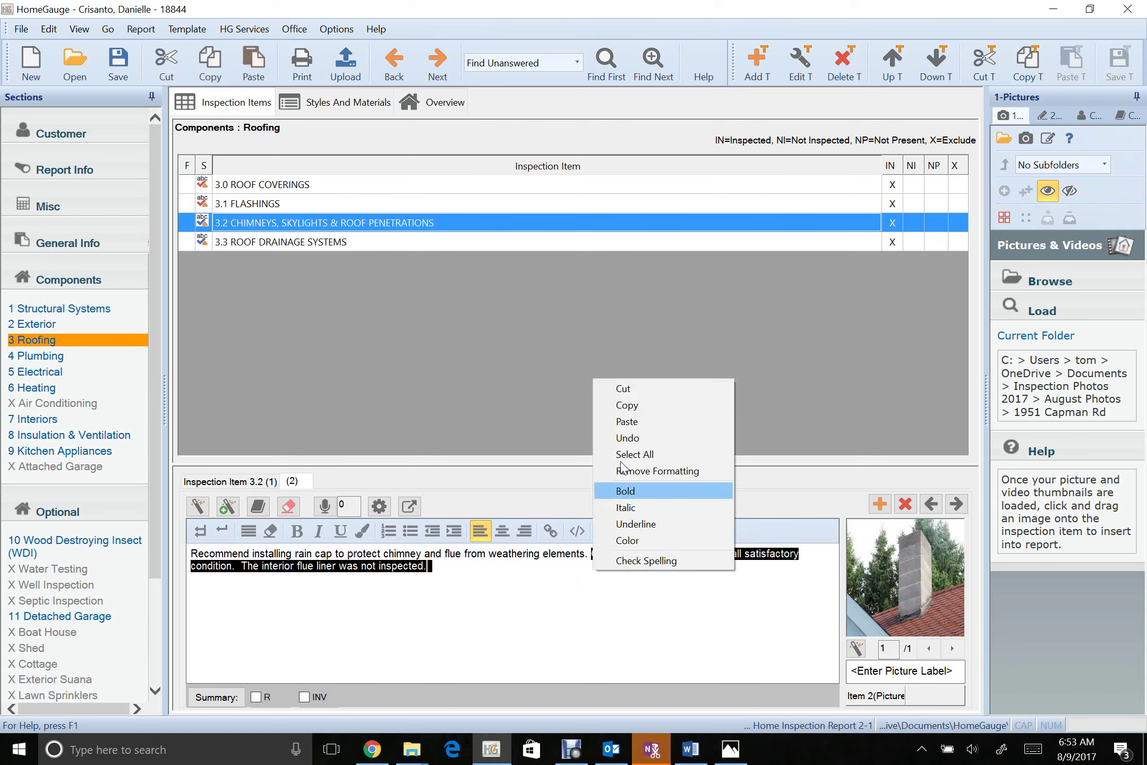
click(650, 385)
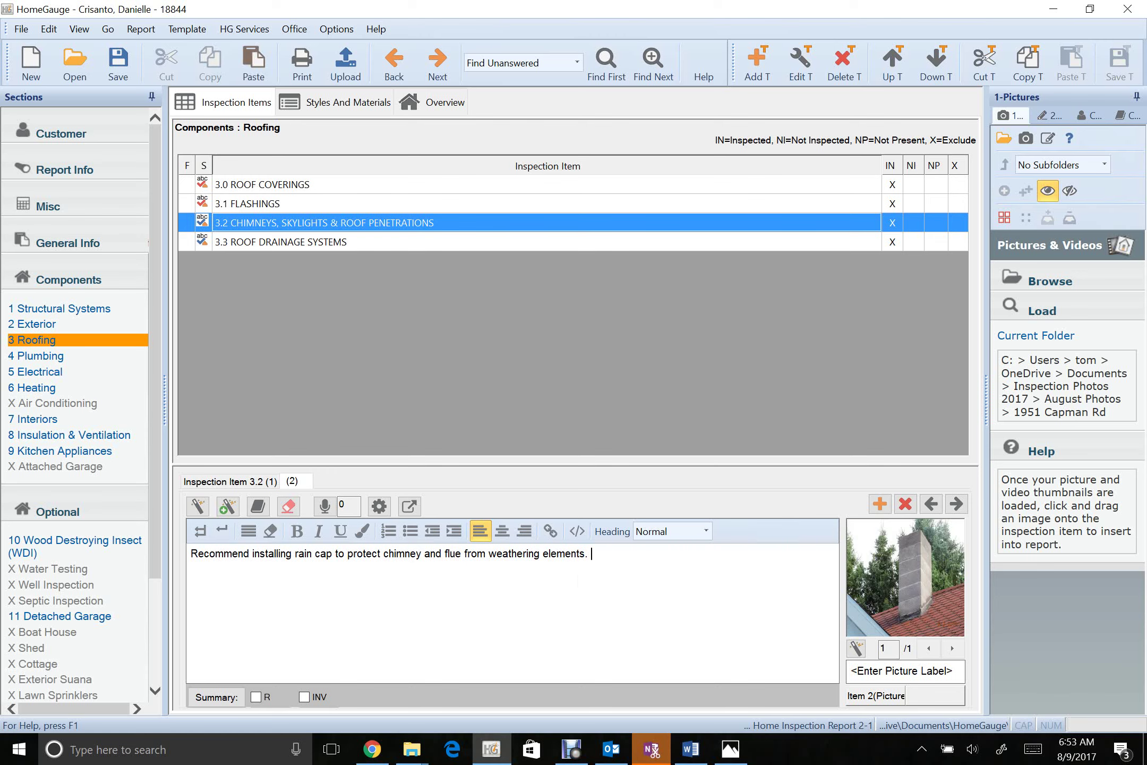
click(197, 554)
right_click(194, 557)
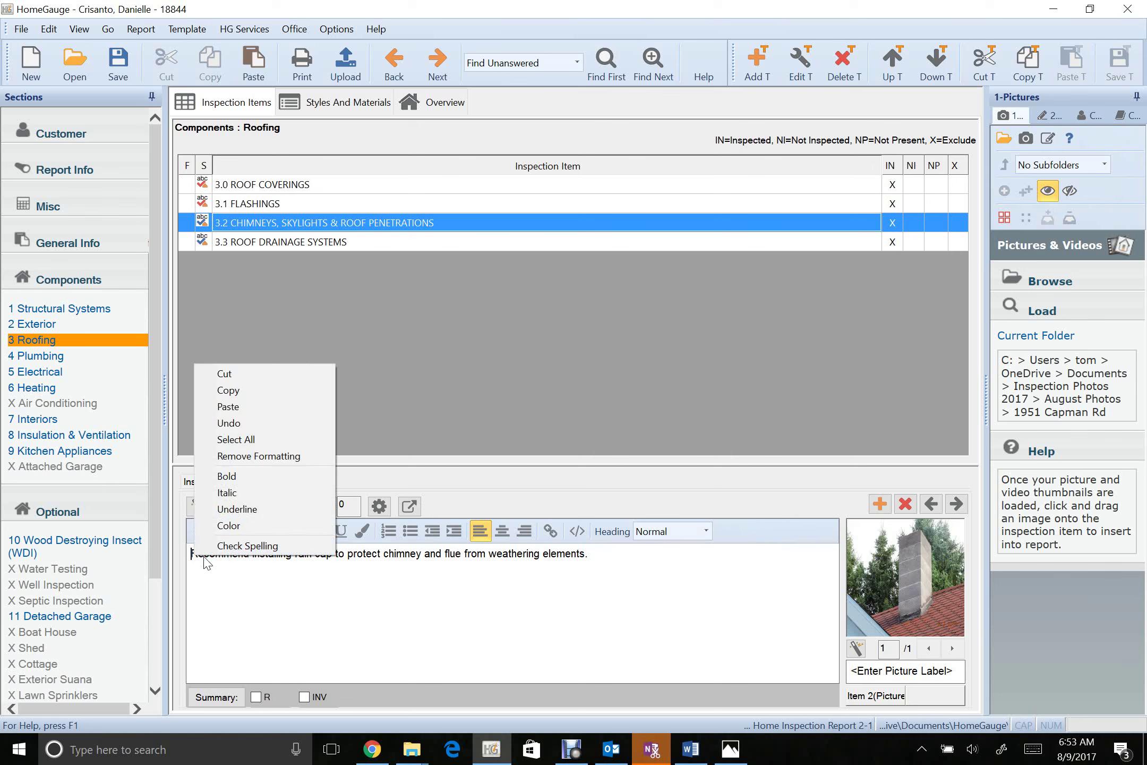
click(254, 406)
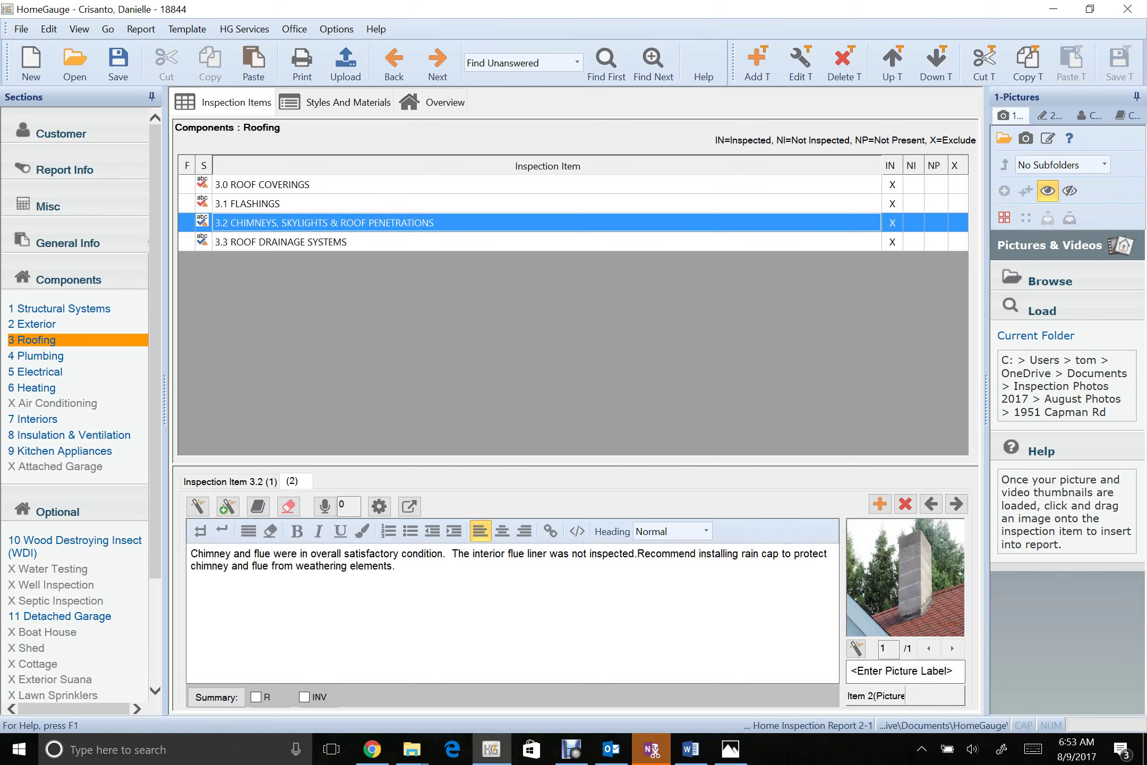
Replace "and flue were" with "was" after "Chimney" in the chimney comment's first sentence
click(232, 553)
key(Delete)
key(Delete)
key(Delete)
key(Delete)
key(Delete)
key(Delete)
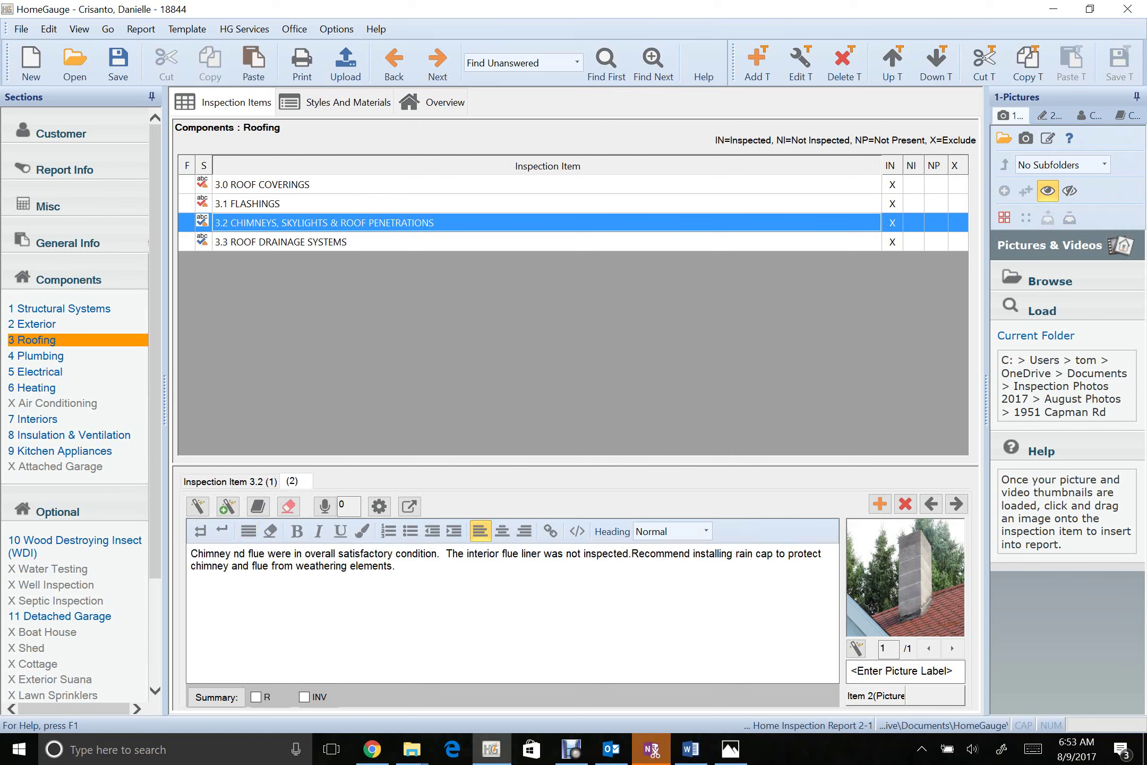
key(Delete)
key(Delete)
key(Delete)
key(Delete)
key(Delete)
key(Delete)
key(Delete)
key(Delete)
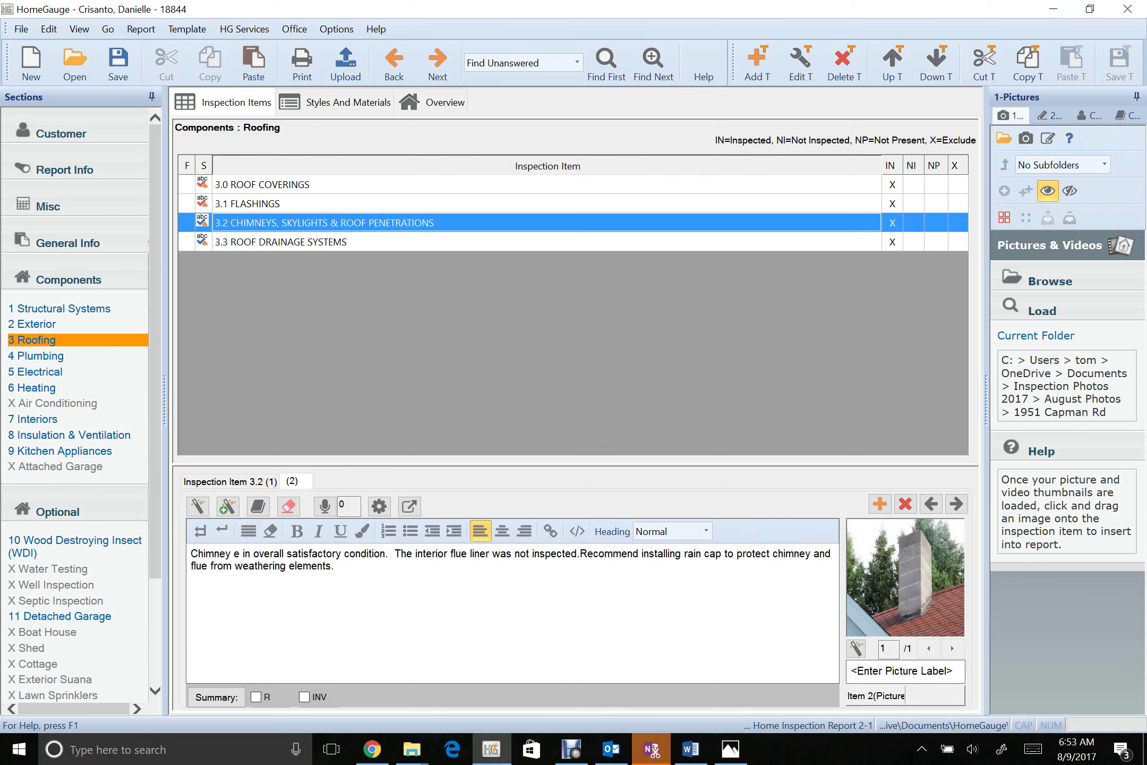
text(wasv)
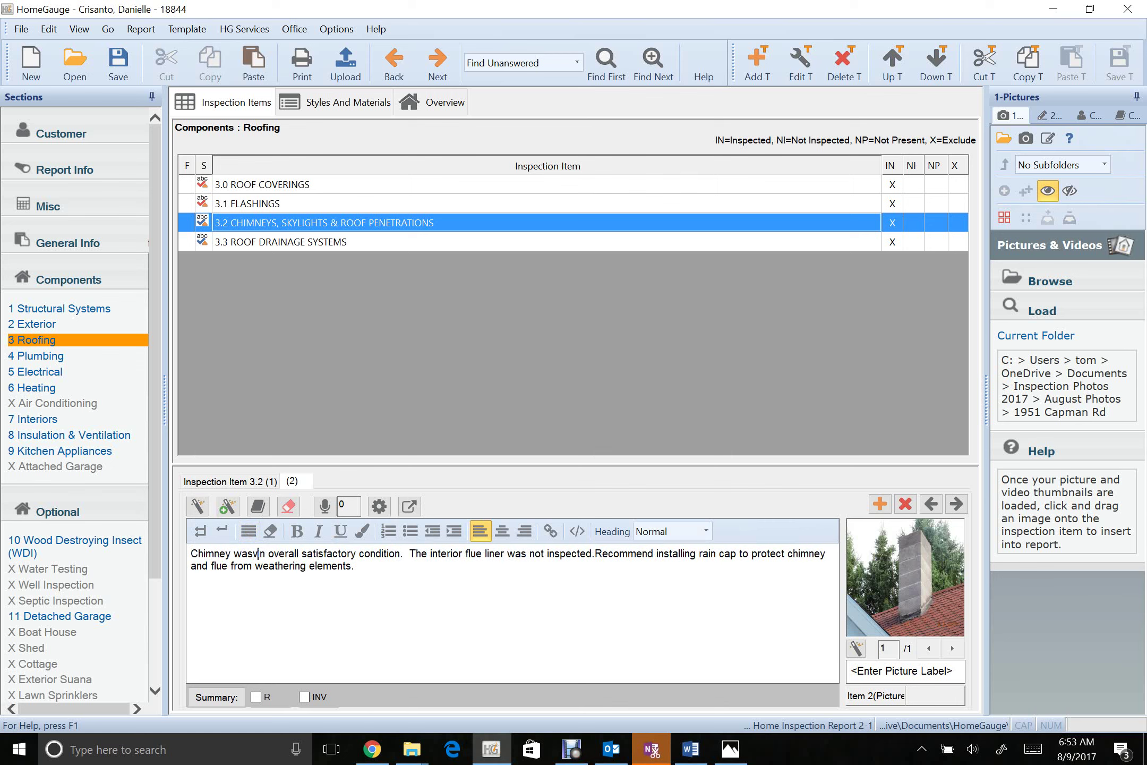
click(296, 554)
text(l)
click(260, 553)
key(BackSpace)
Extend the chimney comment's first sentence with "as viewed from the ground" and correct the spacing between the comment's sentences
click(402, 554)
key(BackSpace)
text(as vei)
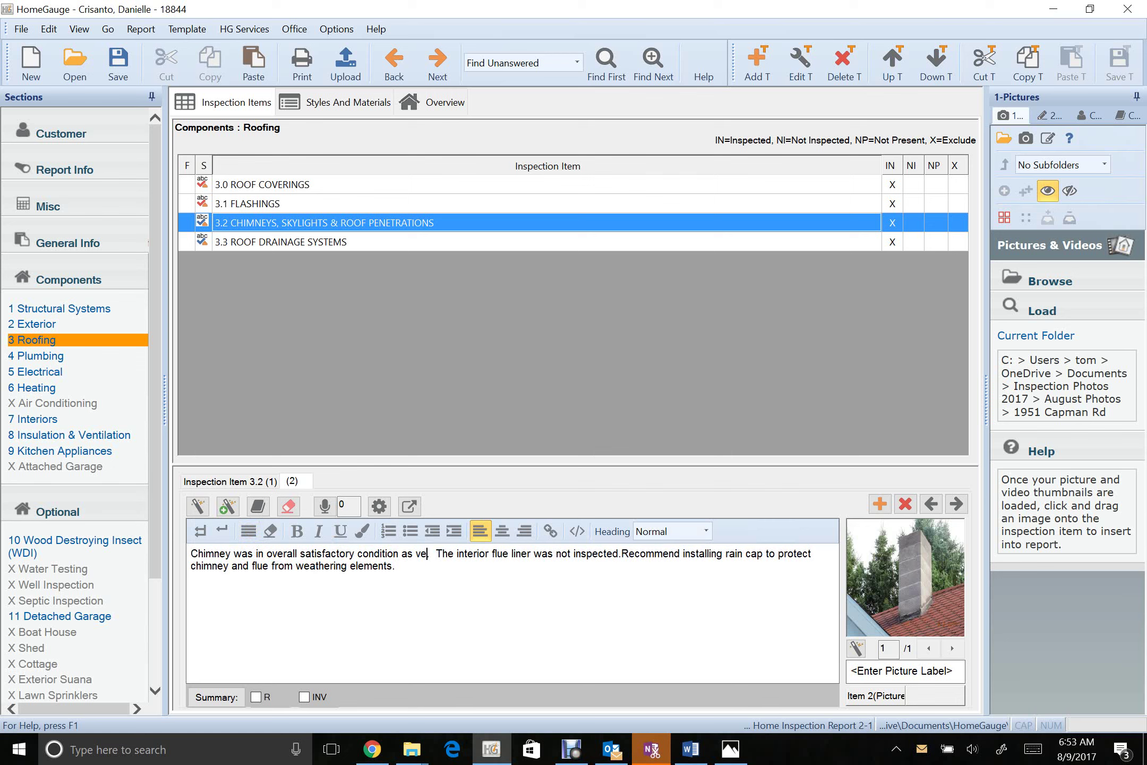
text(wed from t)
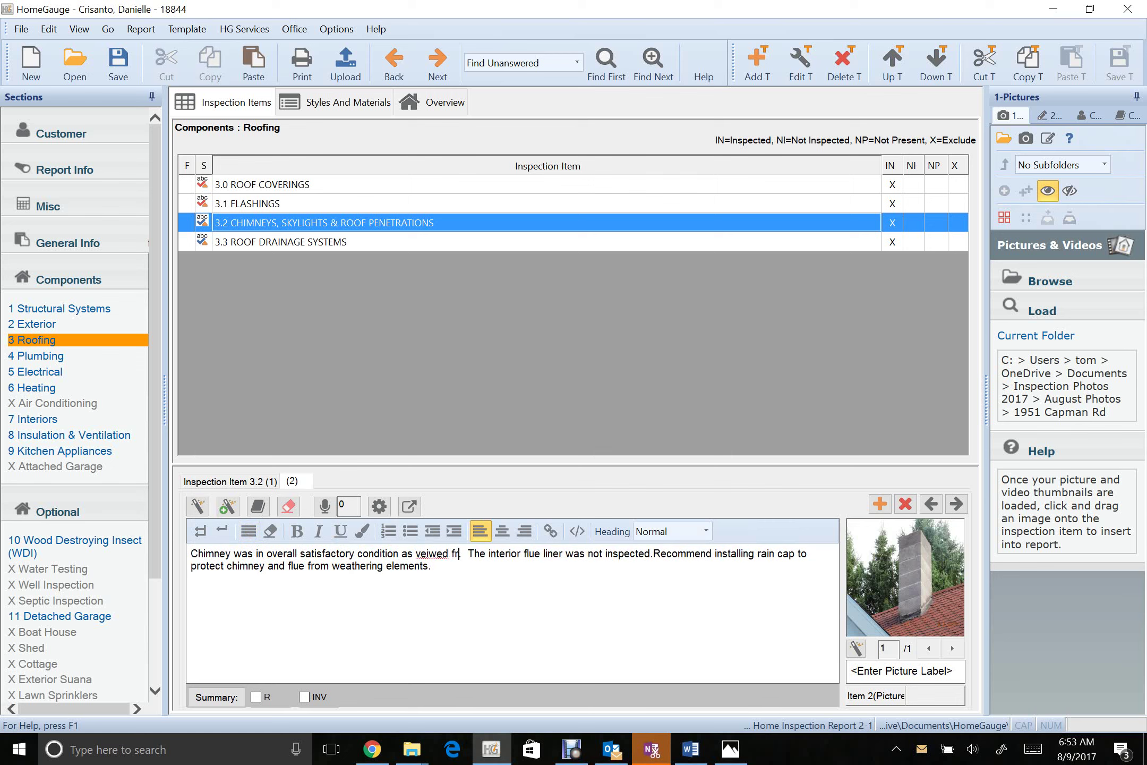
text(he ground)
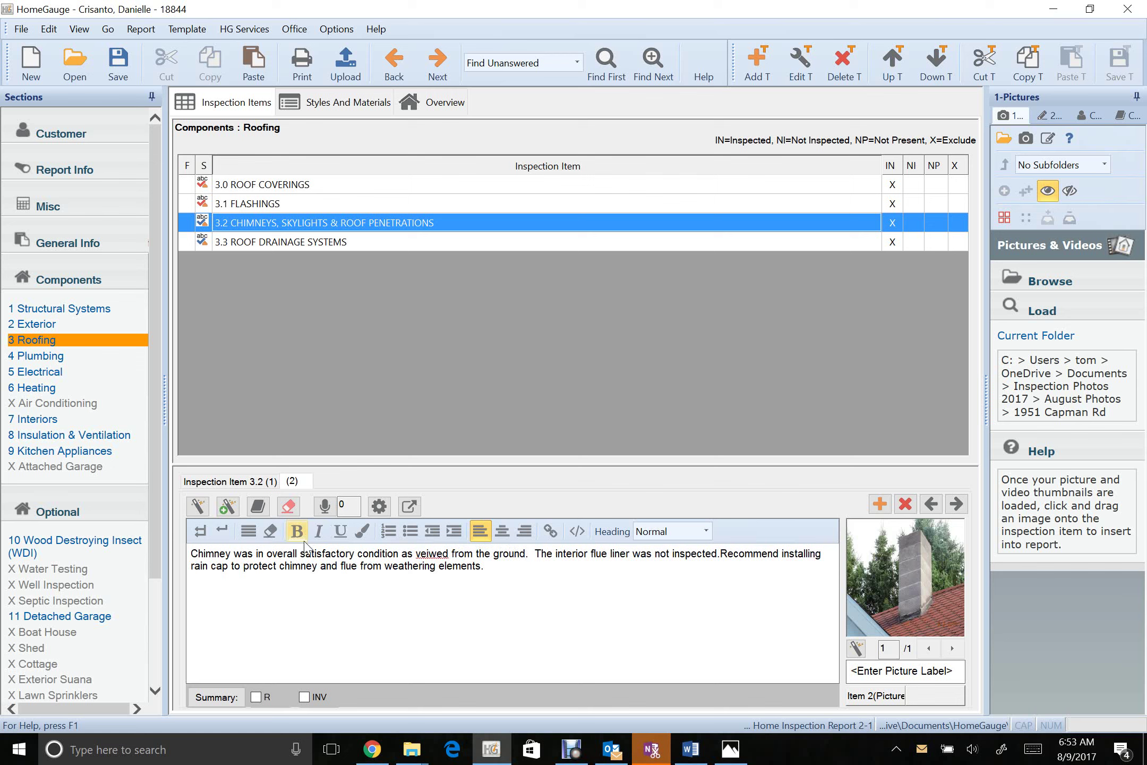
right_click(445, 557)
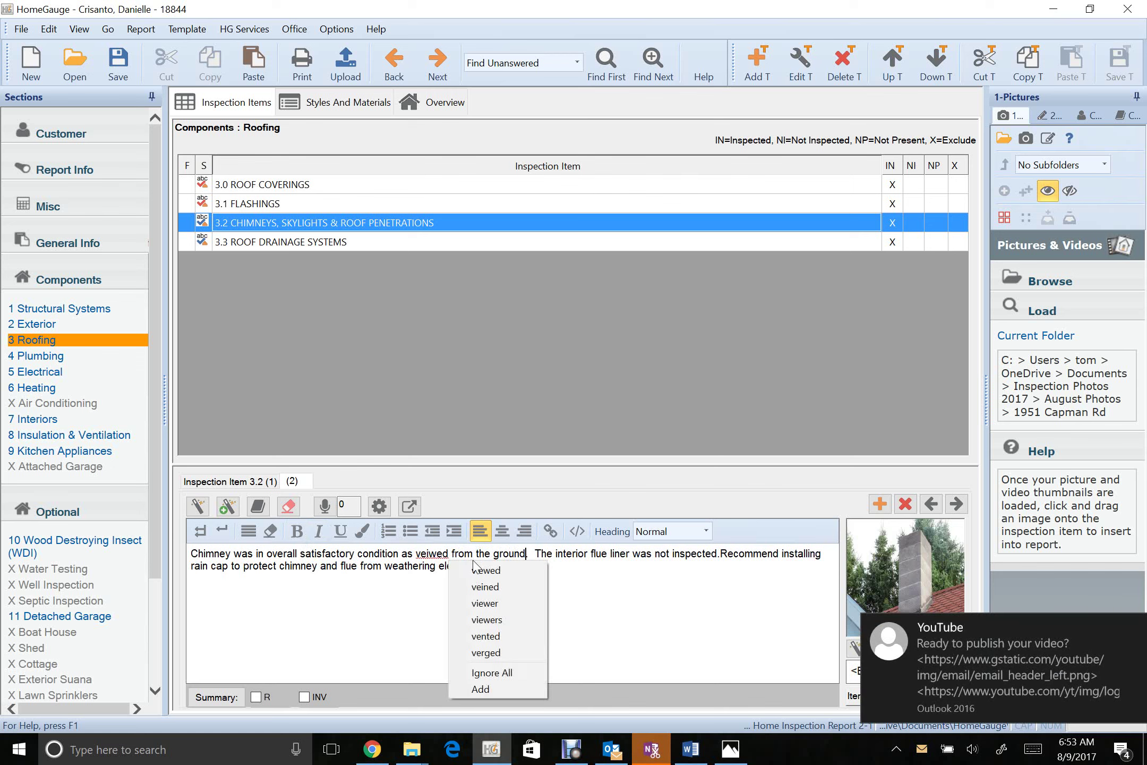
click(494, 571)
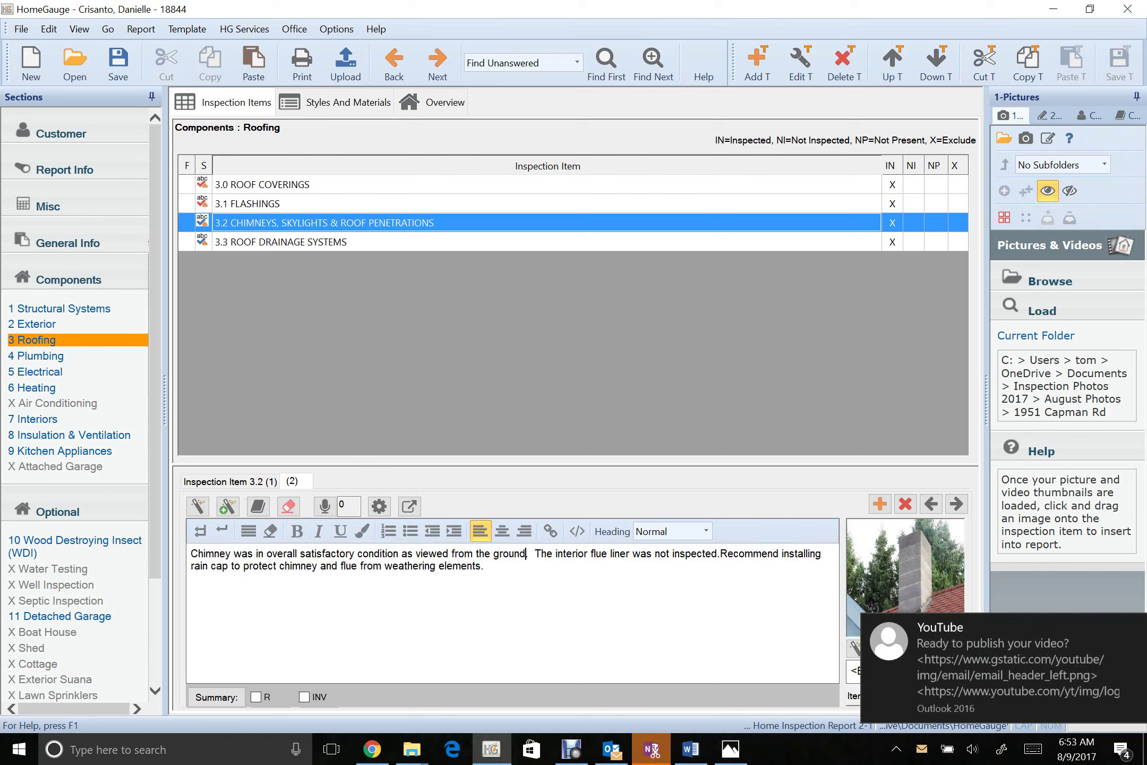
key(BackSpace)
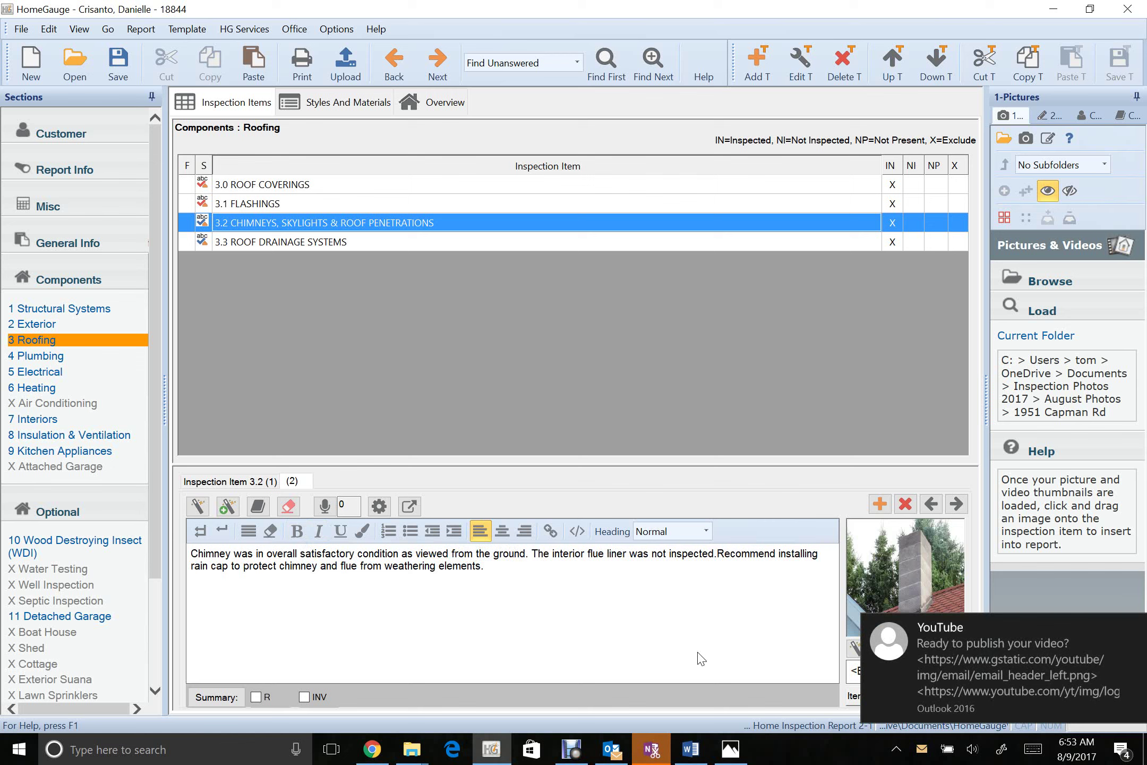
click(718, 553)
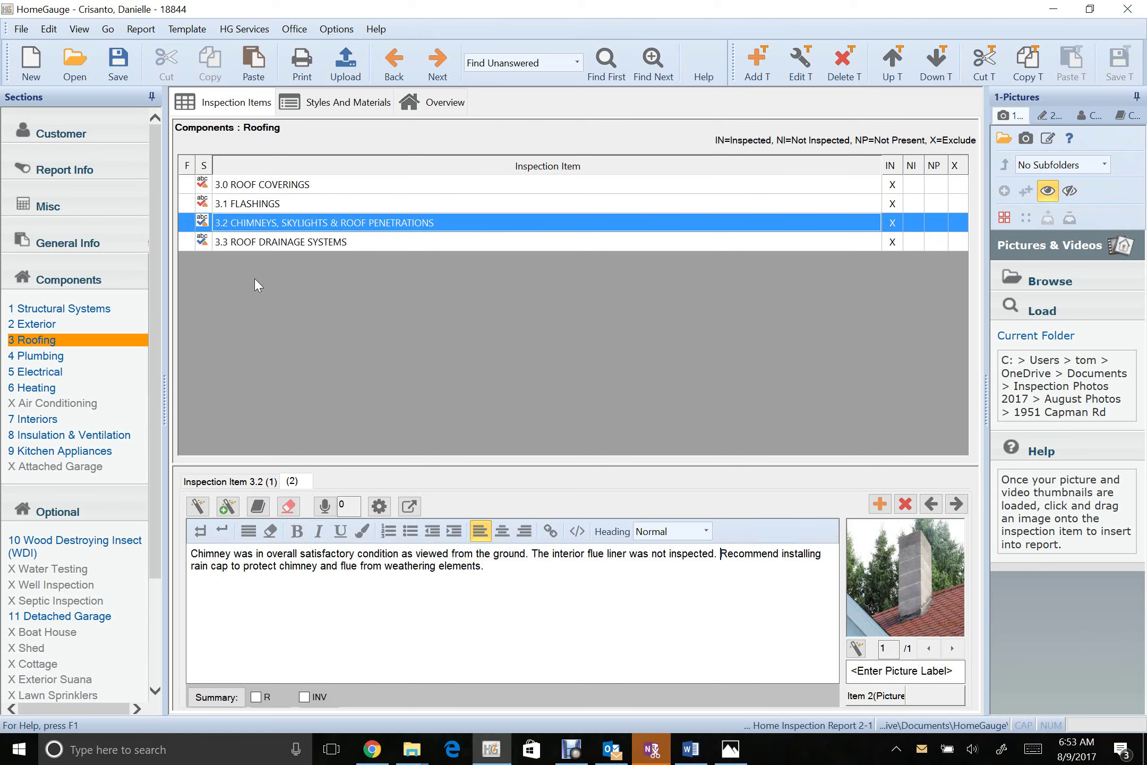
Check the Roof Drainage Systems comment, and delete the extra space before "Recommend" in Plumbing's Drain, Waste & Vent Systems comment
click(234, 240)
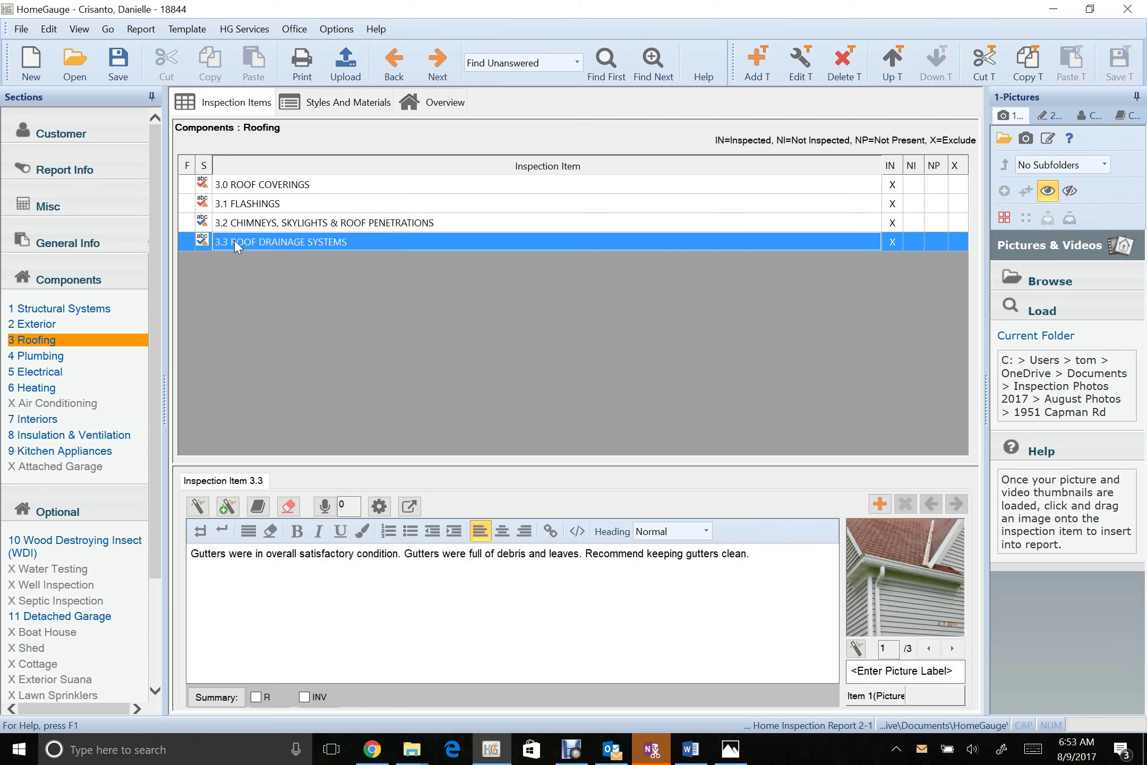
click(72, 363)
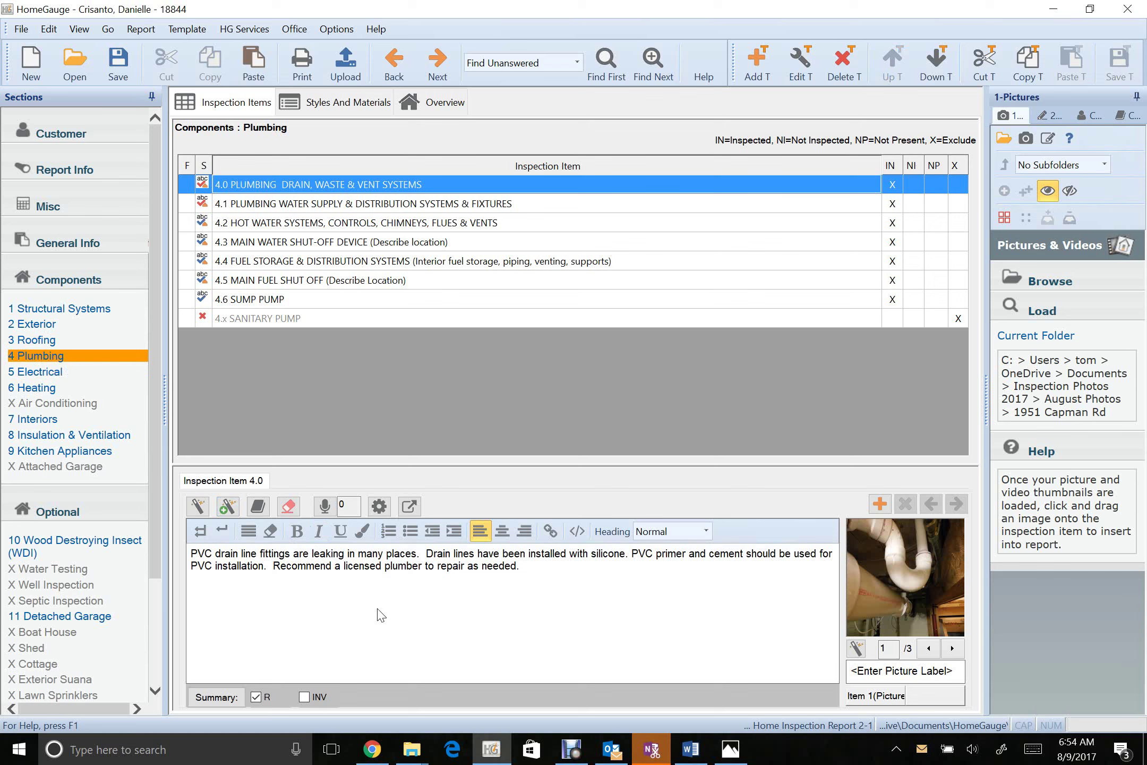
click(274, 588)
key(BackSpace)
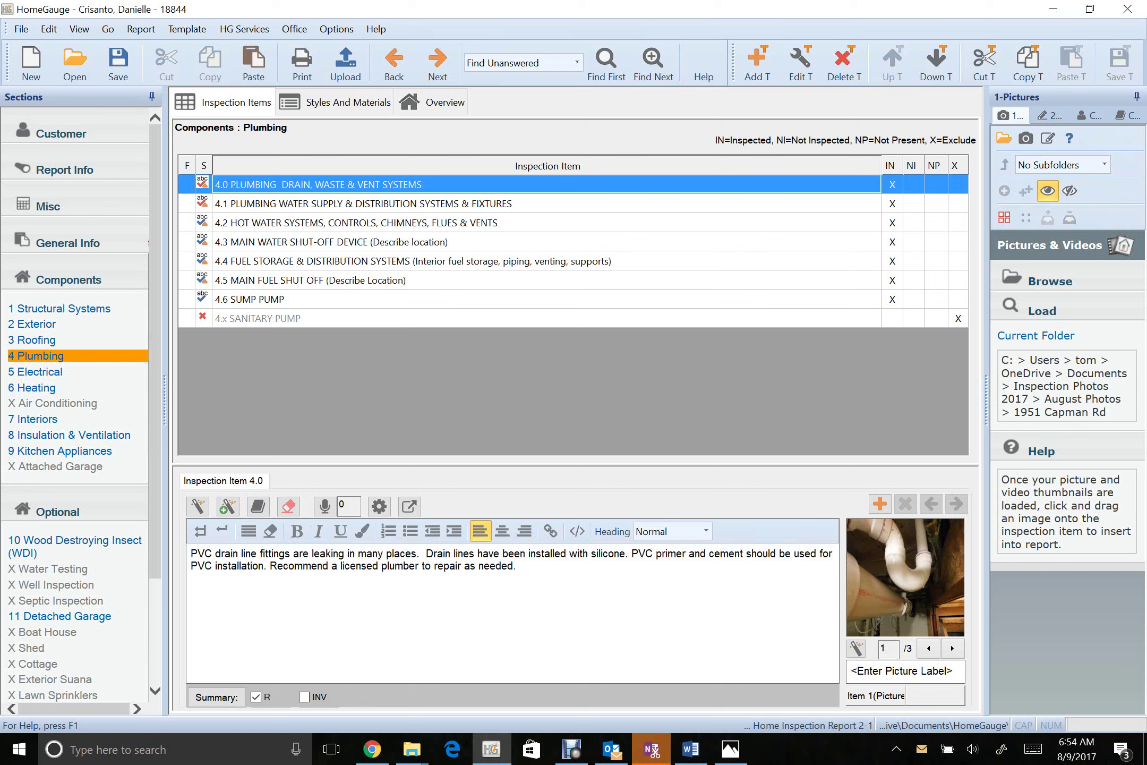
Review both Plumbing Water Supply & Distribution comments with their pictures and summary flags, and check the plumbing water distribution materials
click(312, 211)
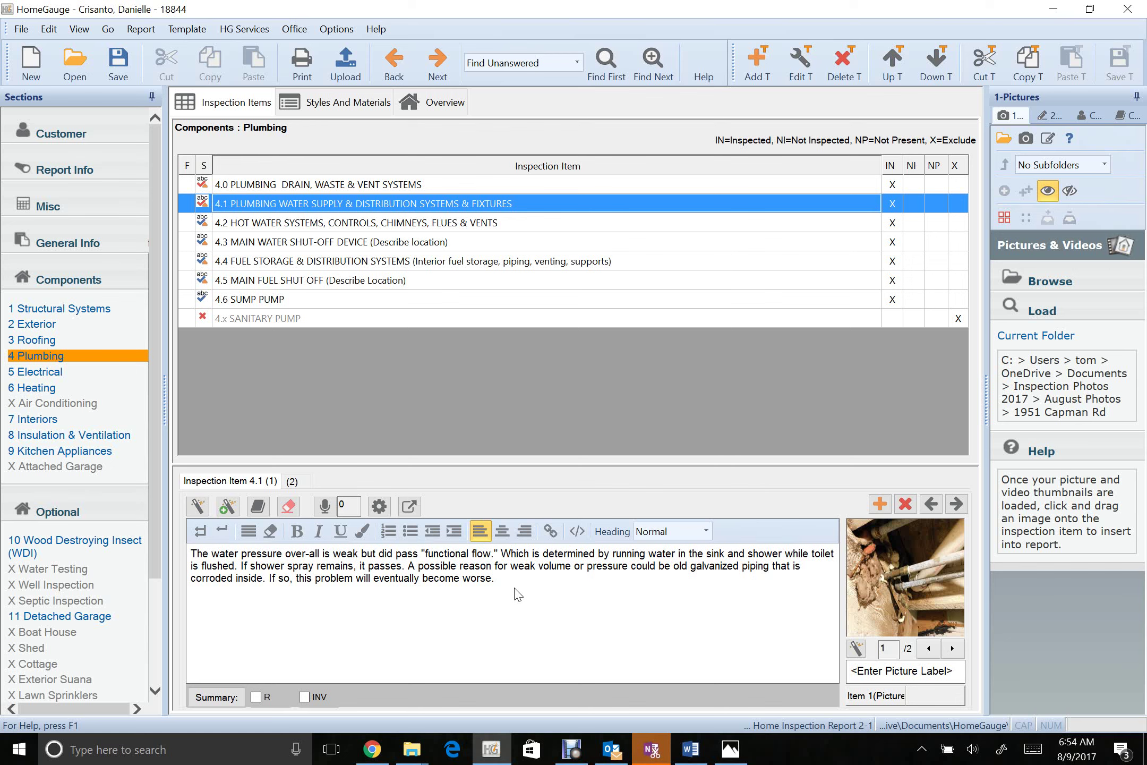
click(364, 108)
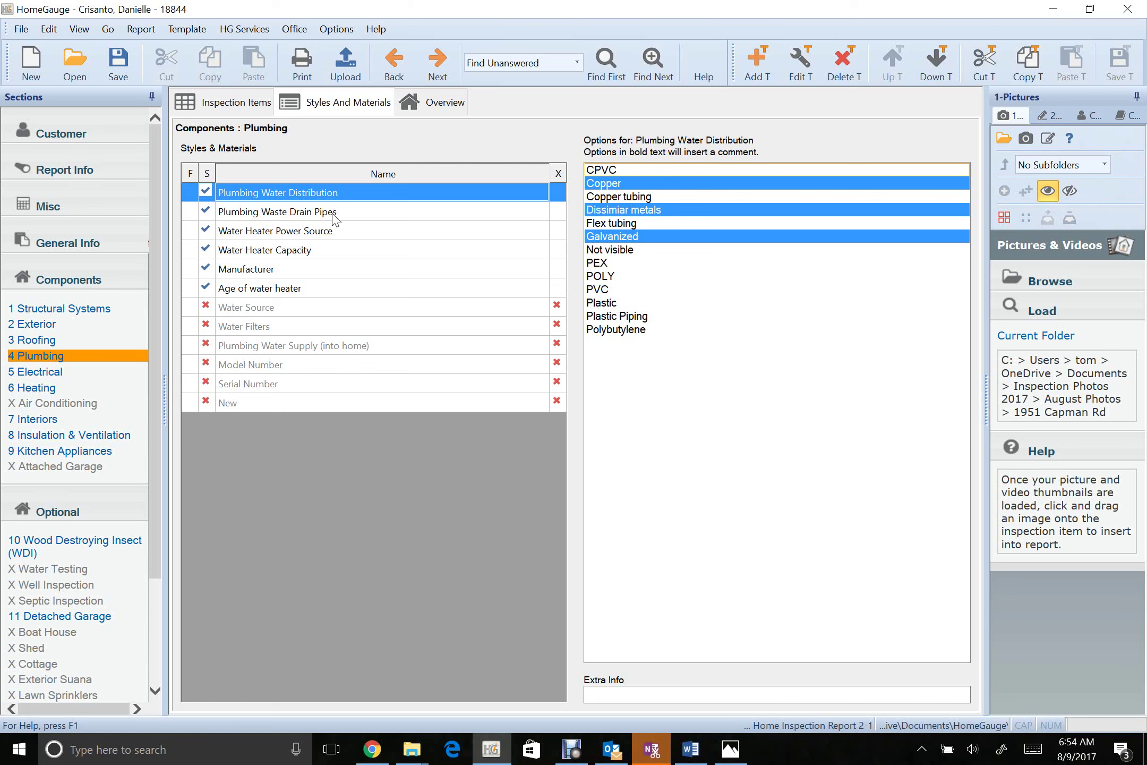
click(273, 110)
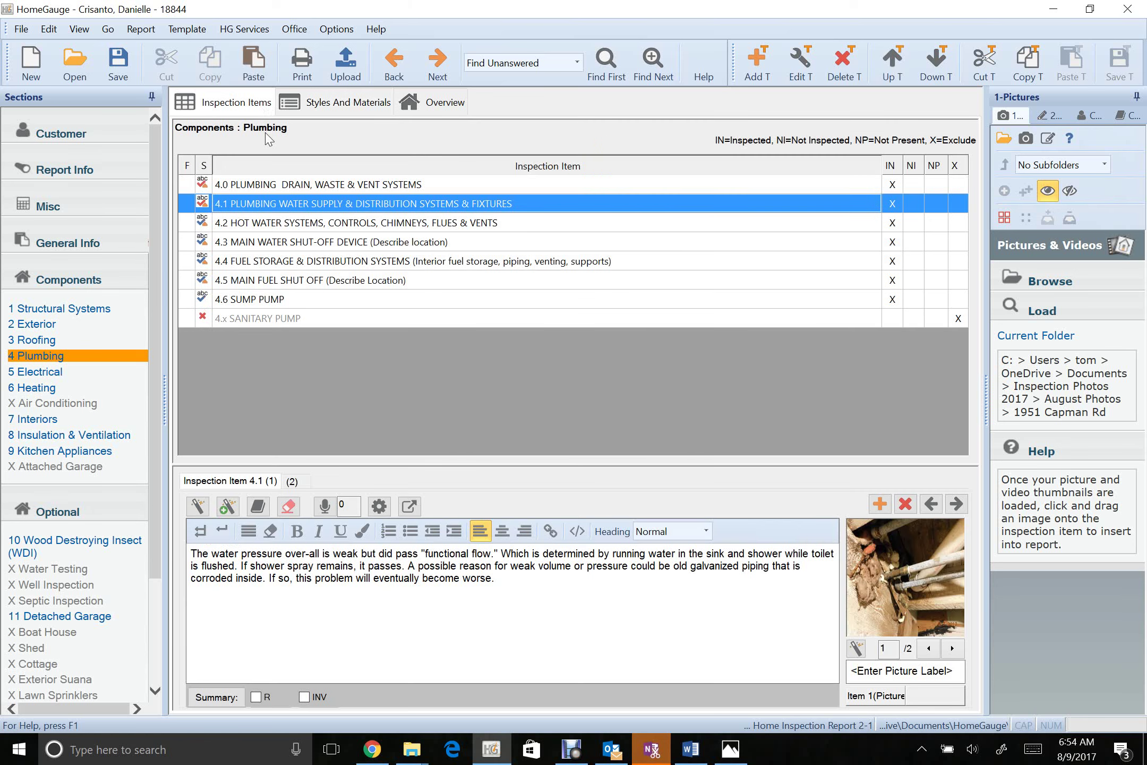
click(953, 654)
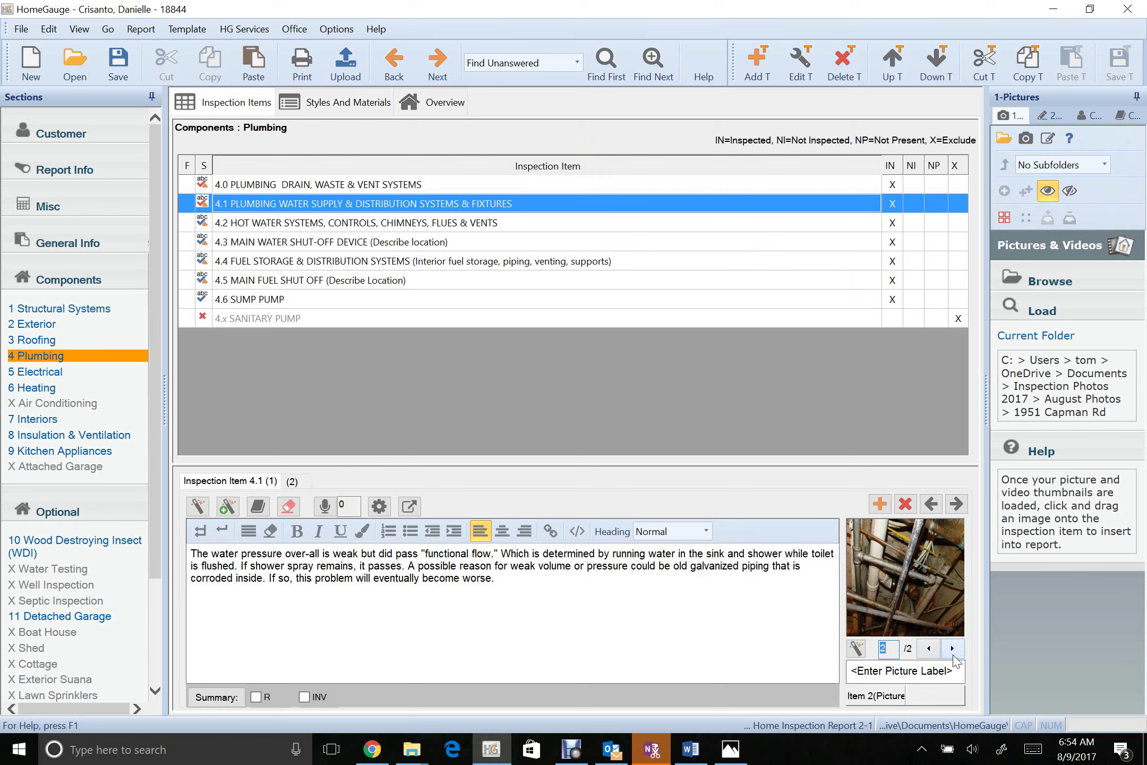
click(533, 627)
click(291, 481)
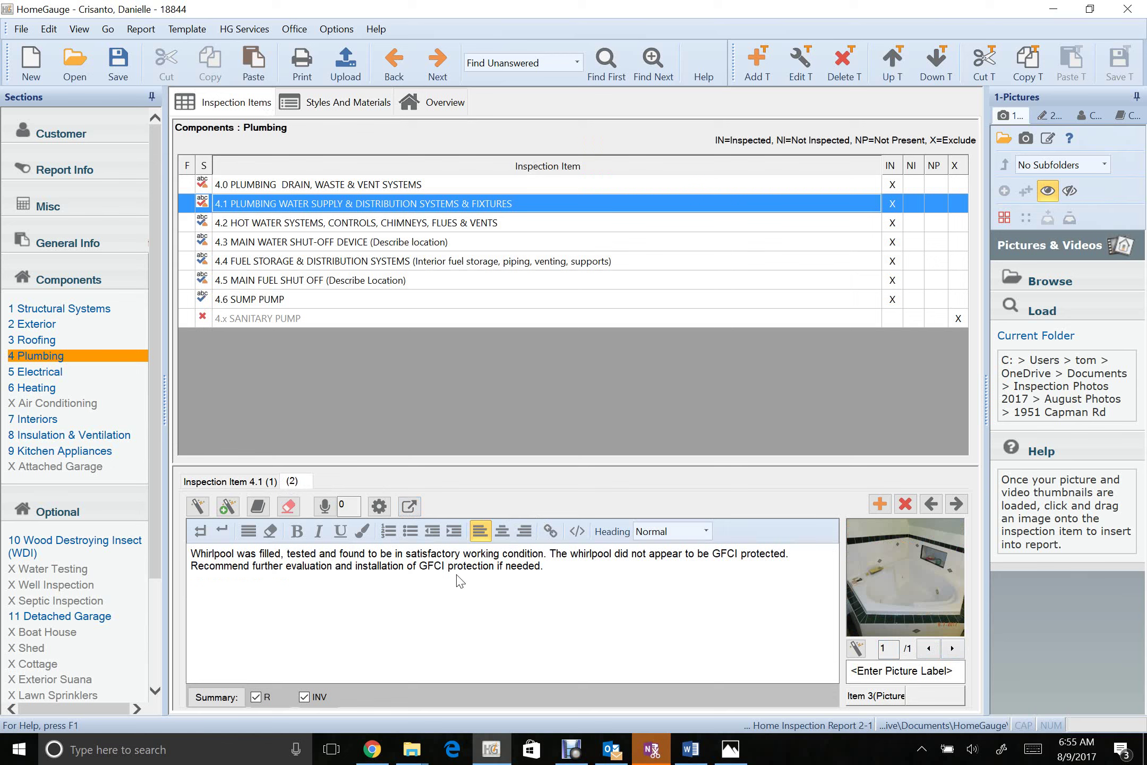
click(494, 574)
click(652, 751)
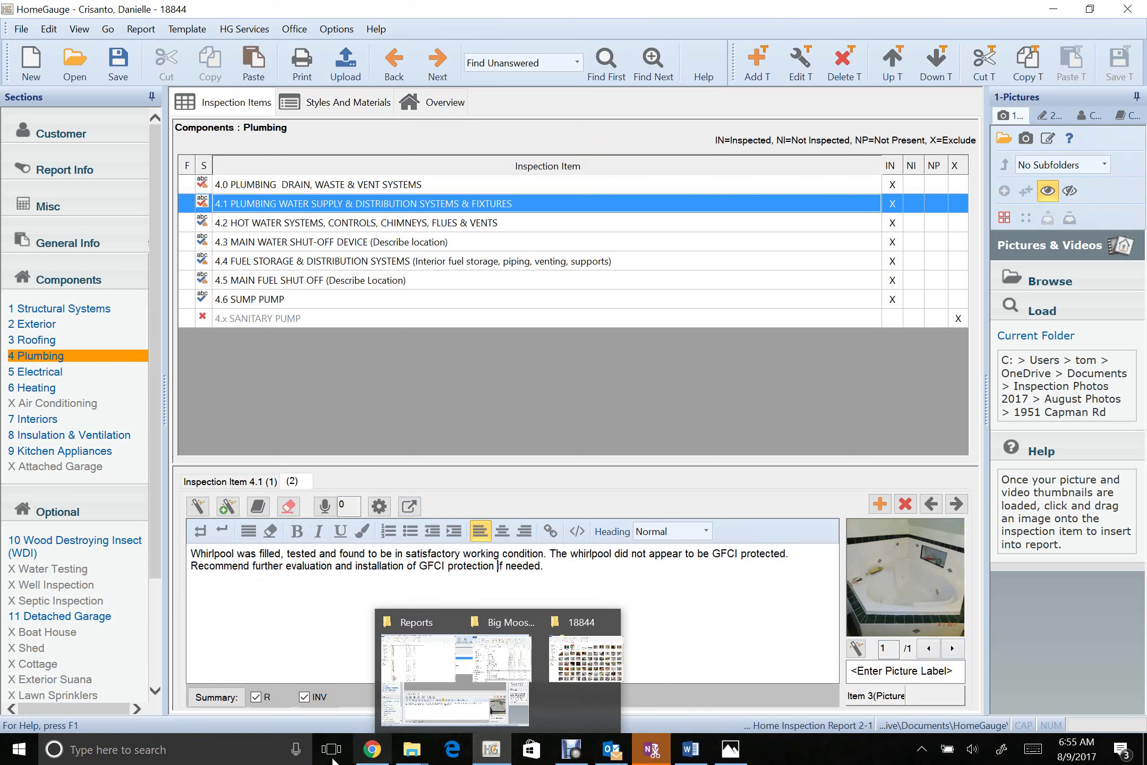
click(697, 618)
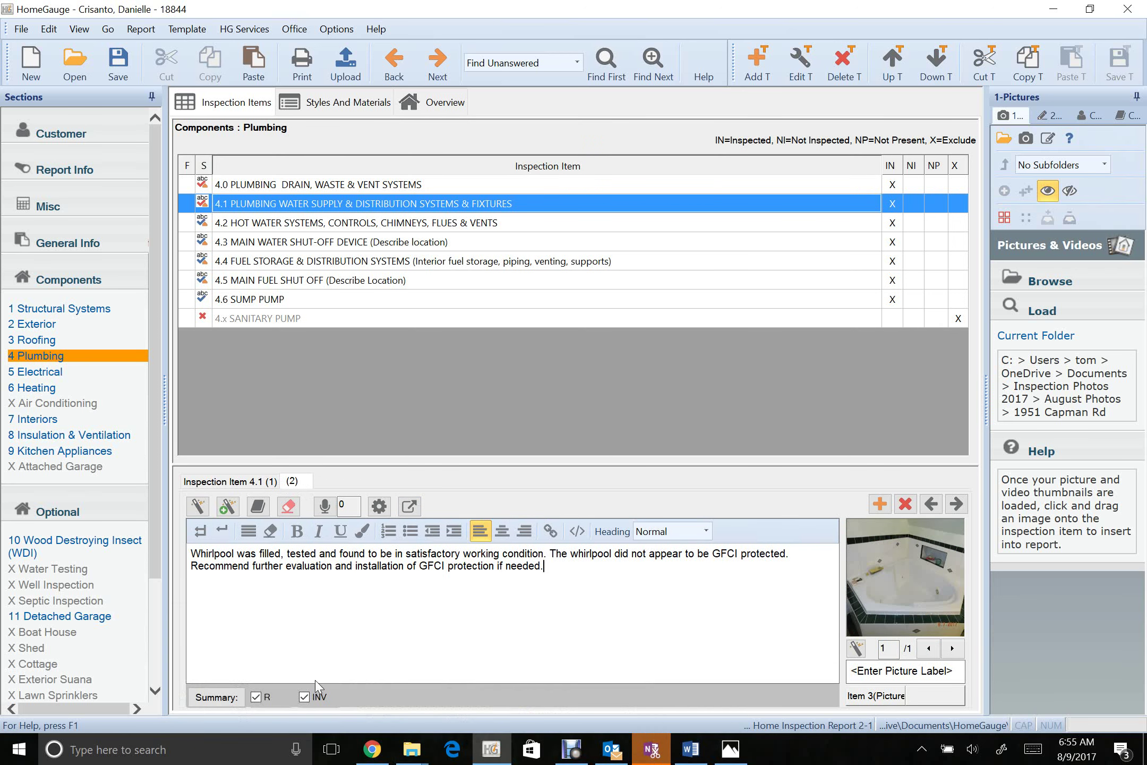
Append "Plumbing pipes could be updated to copper or pex." to the water pressure comment under Plumbing Water Supply & Distribution Systems
click(252, 482)
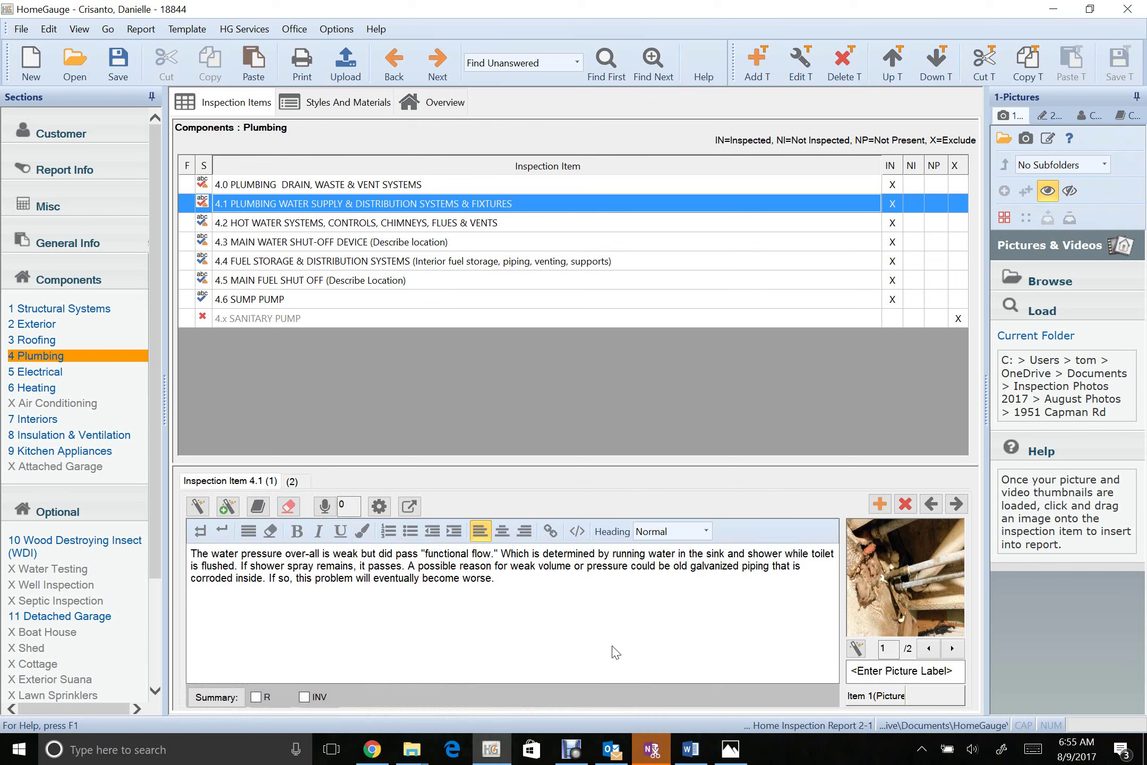
text(Plumbing pipes may event)
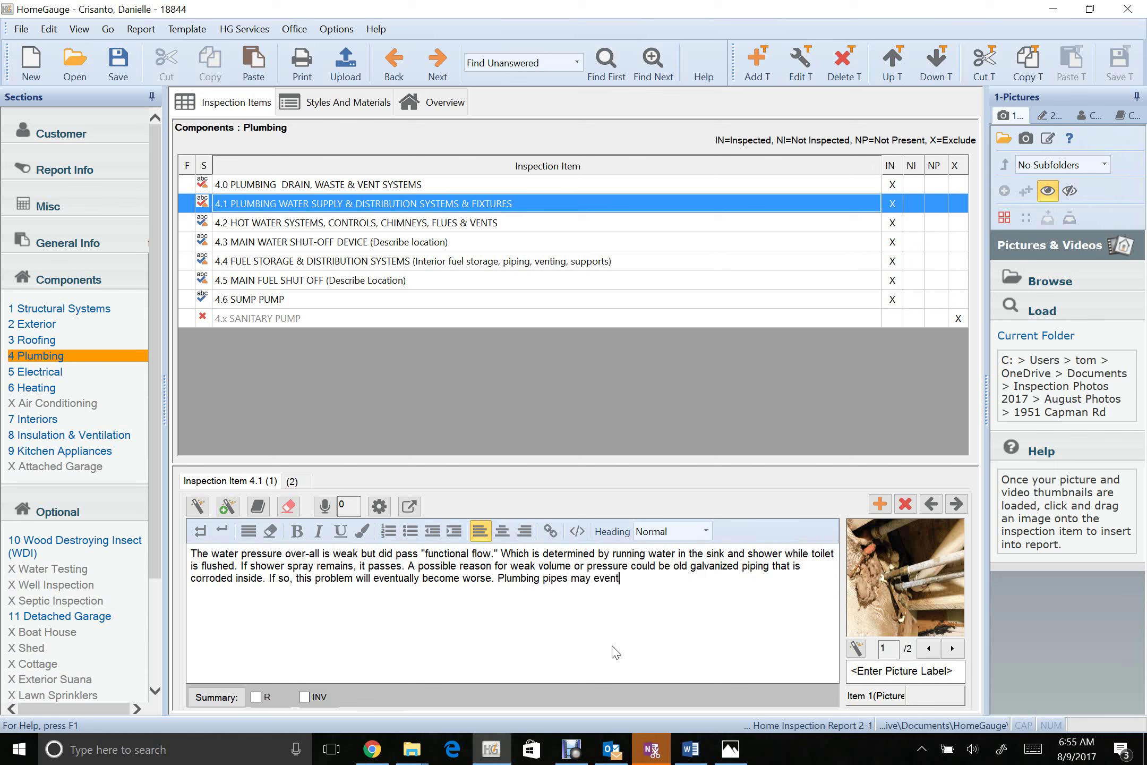
text(ually need t)
key(BackSpace)
key(BackSpace)
key(BackSpace)
key(BackSpace)
key(BackSpace)
key(BackSpace)
key(BackSpace)
key(BackSpace)
key(BackSpace)
key(BackSpace)
key(BackSpace)
key(BackSpace)
key(BackSpace)
key(BackSpace)
key(BackSpace)
key(BackSpace)
key(BackSpace)
key(BackSpace)
key(BackSpace)
text(could be updated to copper or pex.)
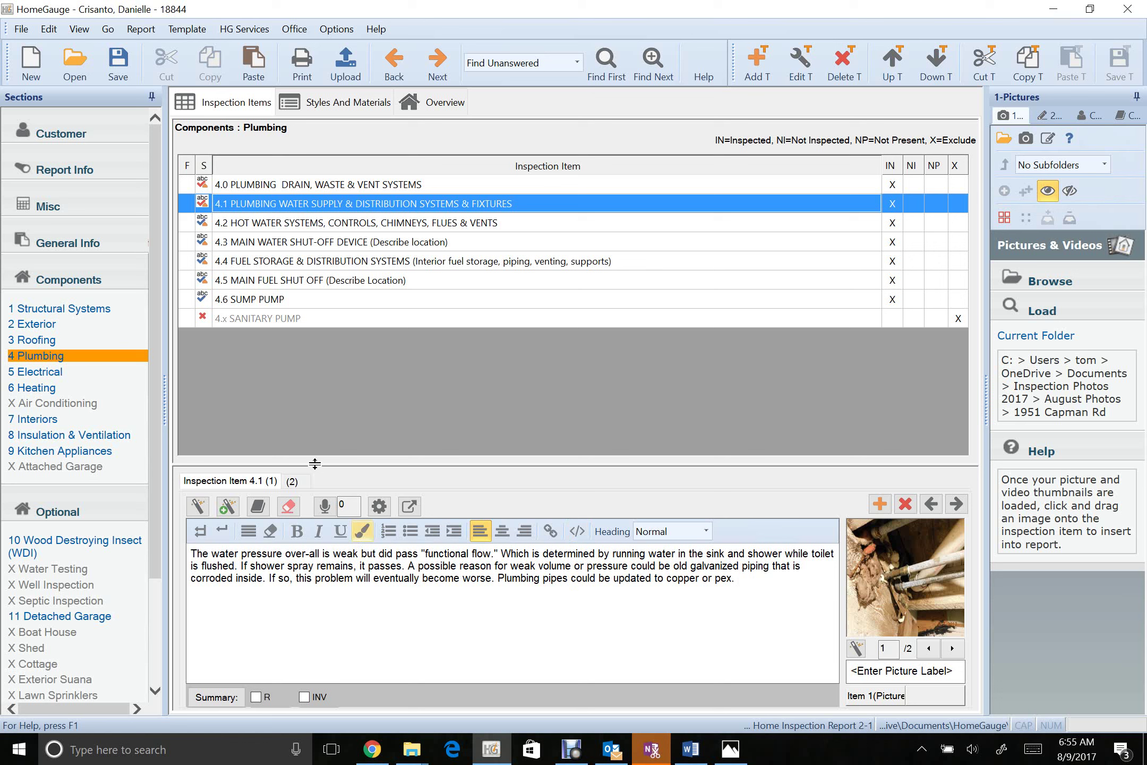
Flag the Hot Water Systems comment on the missing relief valve extension pipe for the R summary, and recheck both comments
click(298, 224)
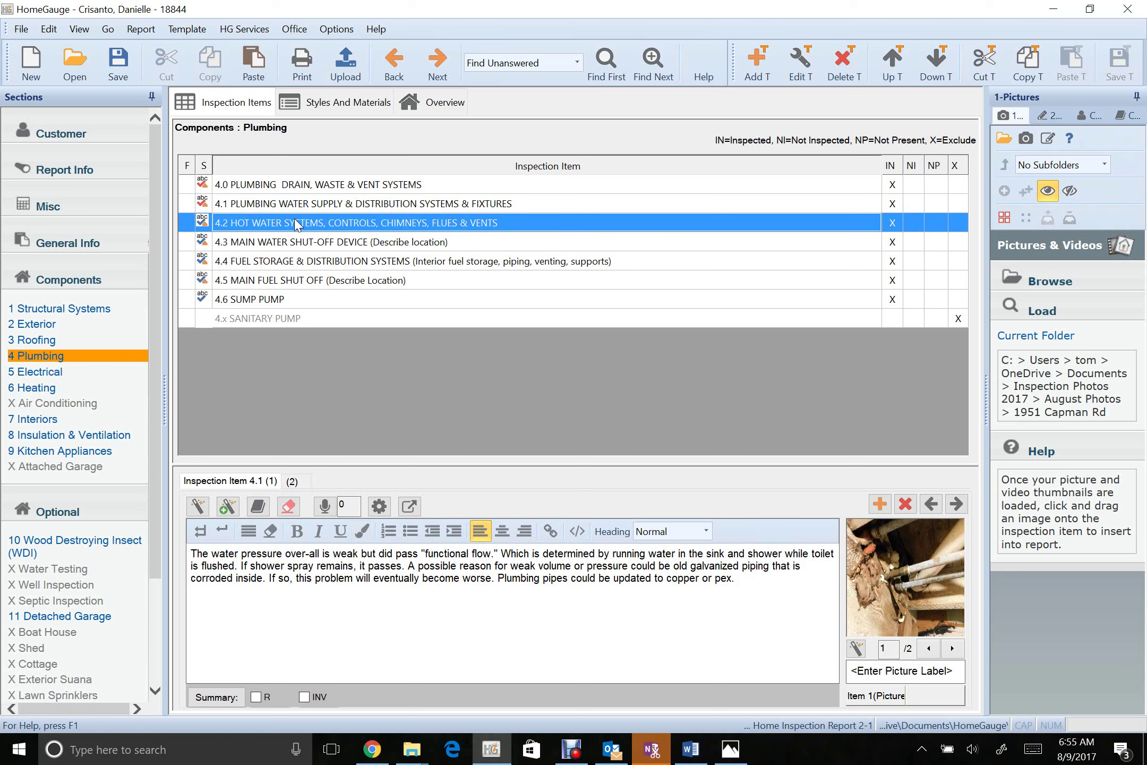
click(294, 480)
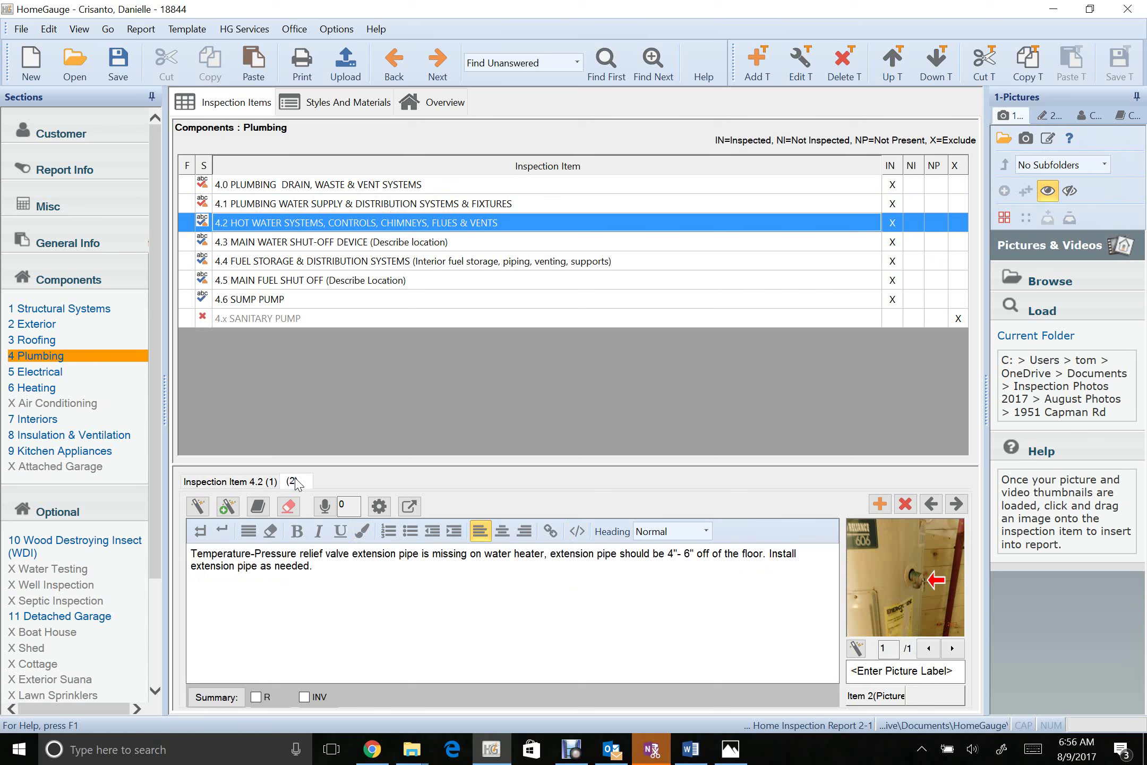
click(256, 696)
click(363, 248)
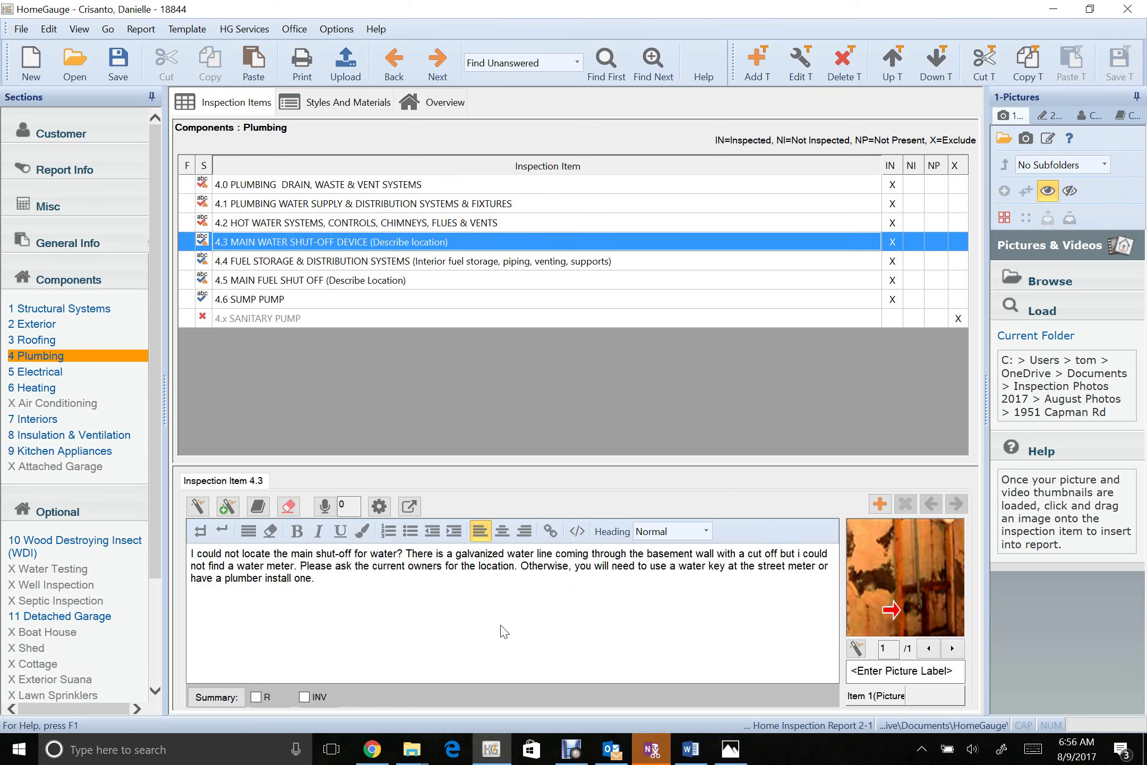
click(542, 228)
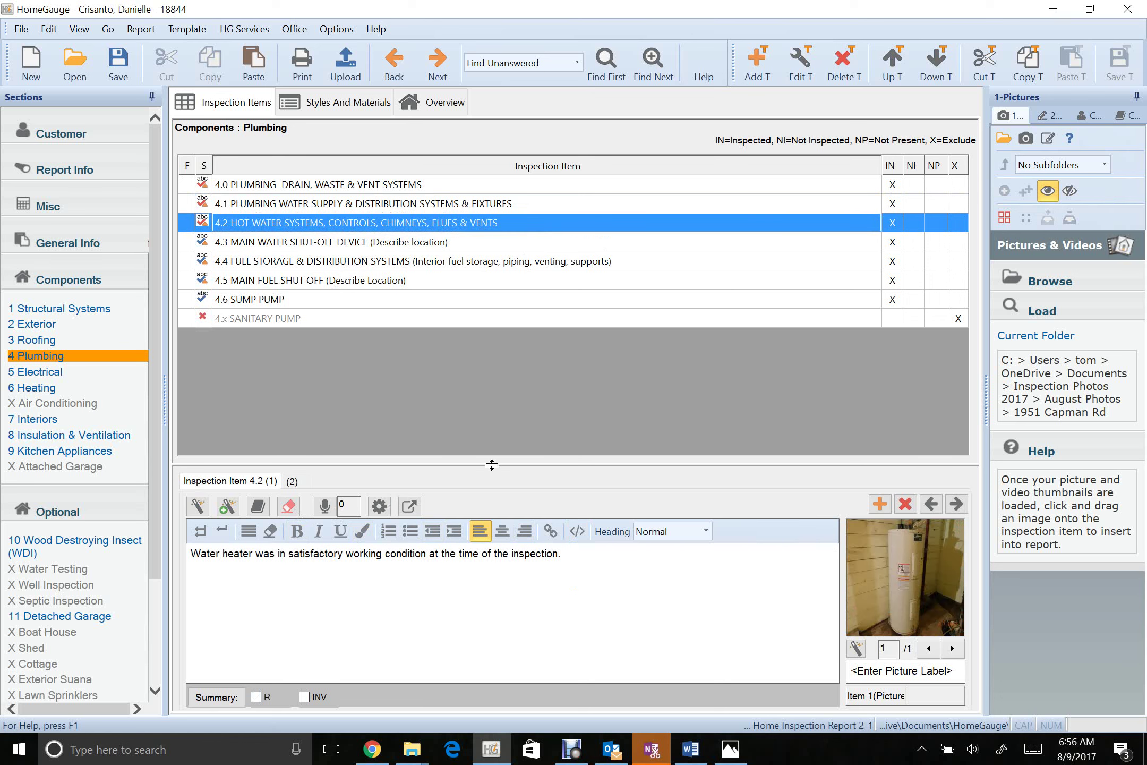
click(300, 484)
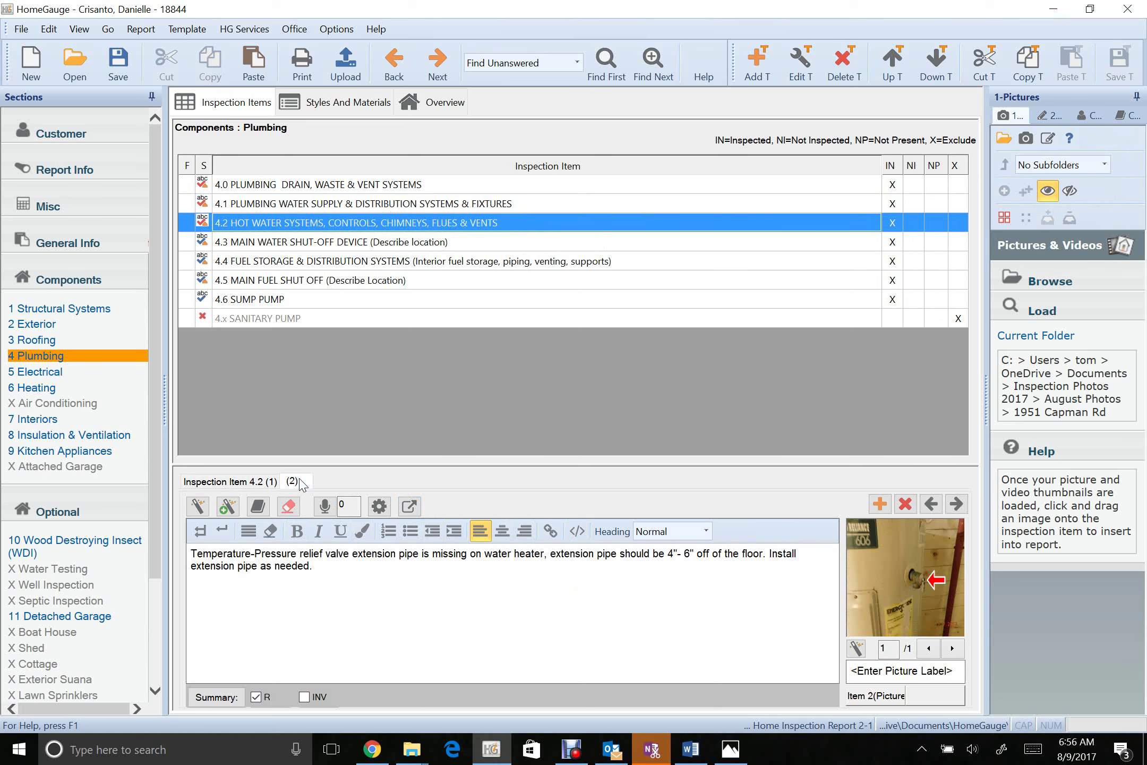
Capitalize the lowercase "i" before "could not find a water meter" in the Main Water Shut-Off Device comment
click(399, 245)
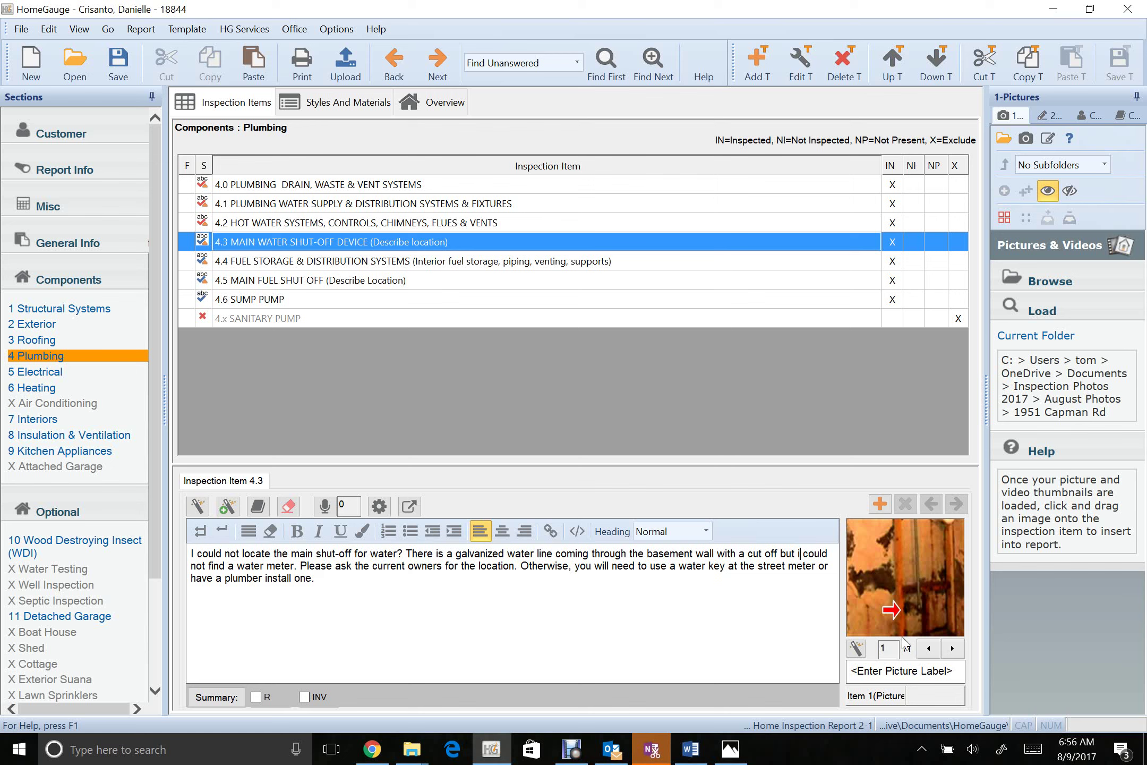
key(BackSpace)
text(I)
Replace "utility" with "propane" before "company" in the gas line comment under Fuel Storage & Distribution Systems
click(344, 265)
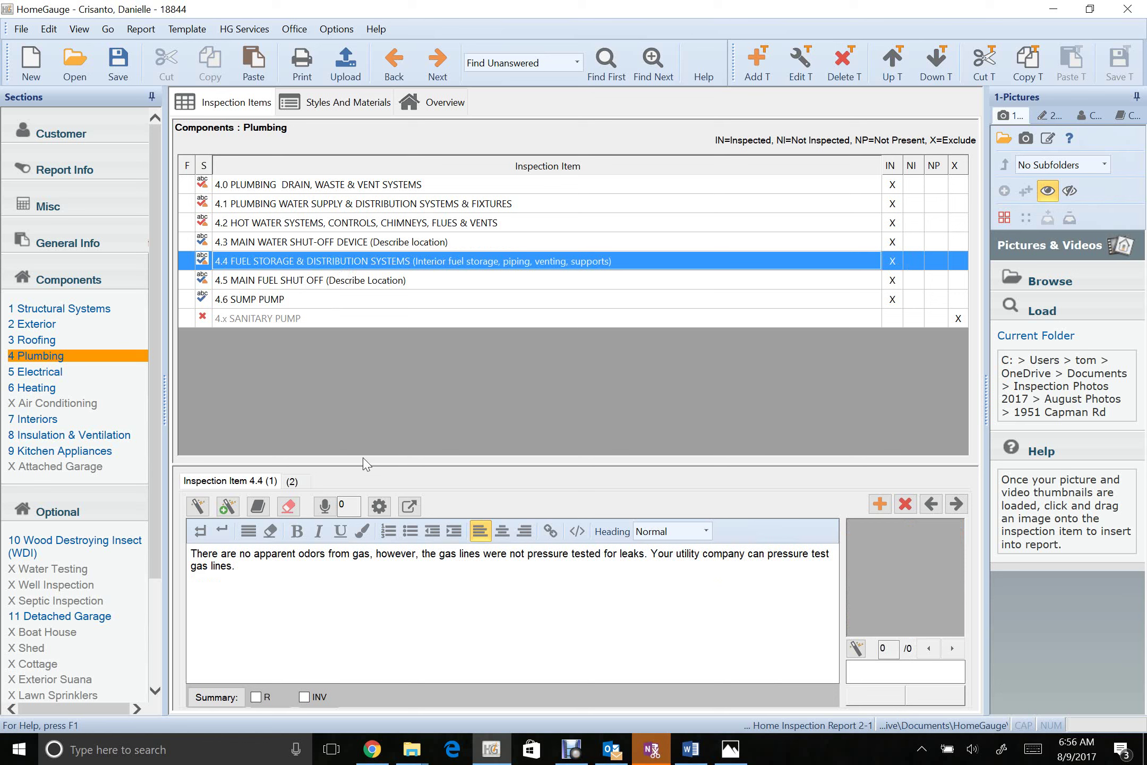
click(293, 481)
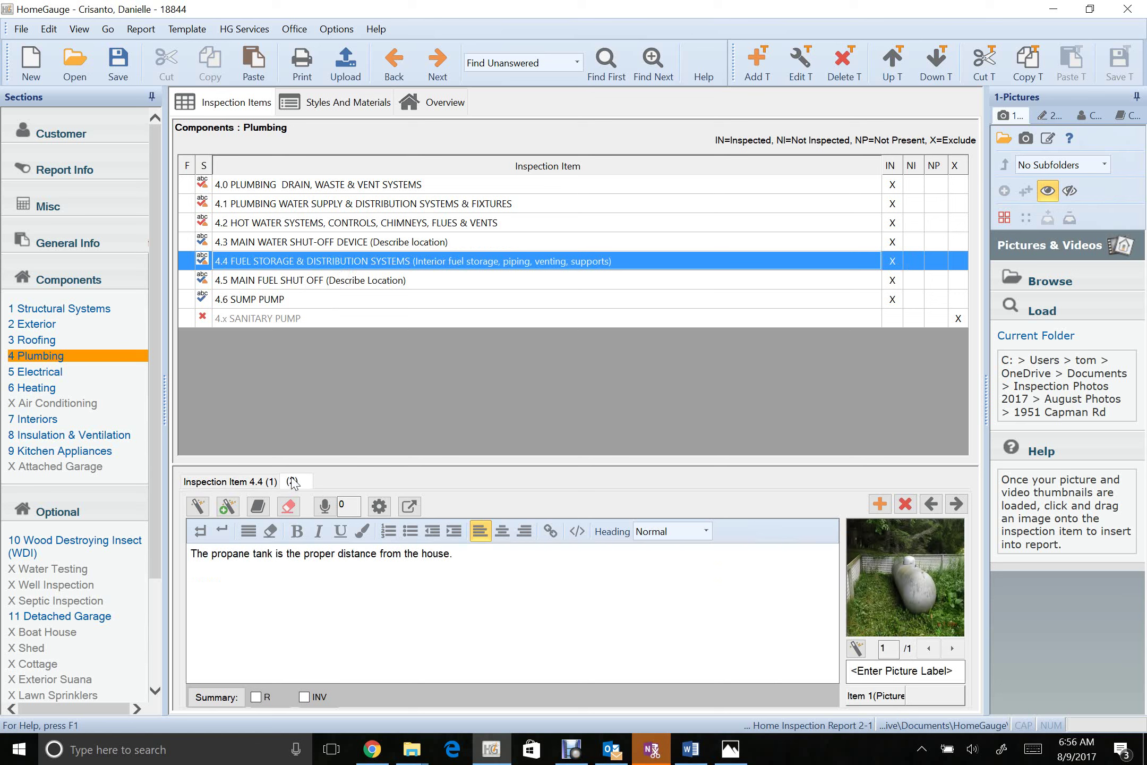
click(272, 481)
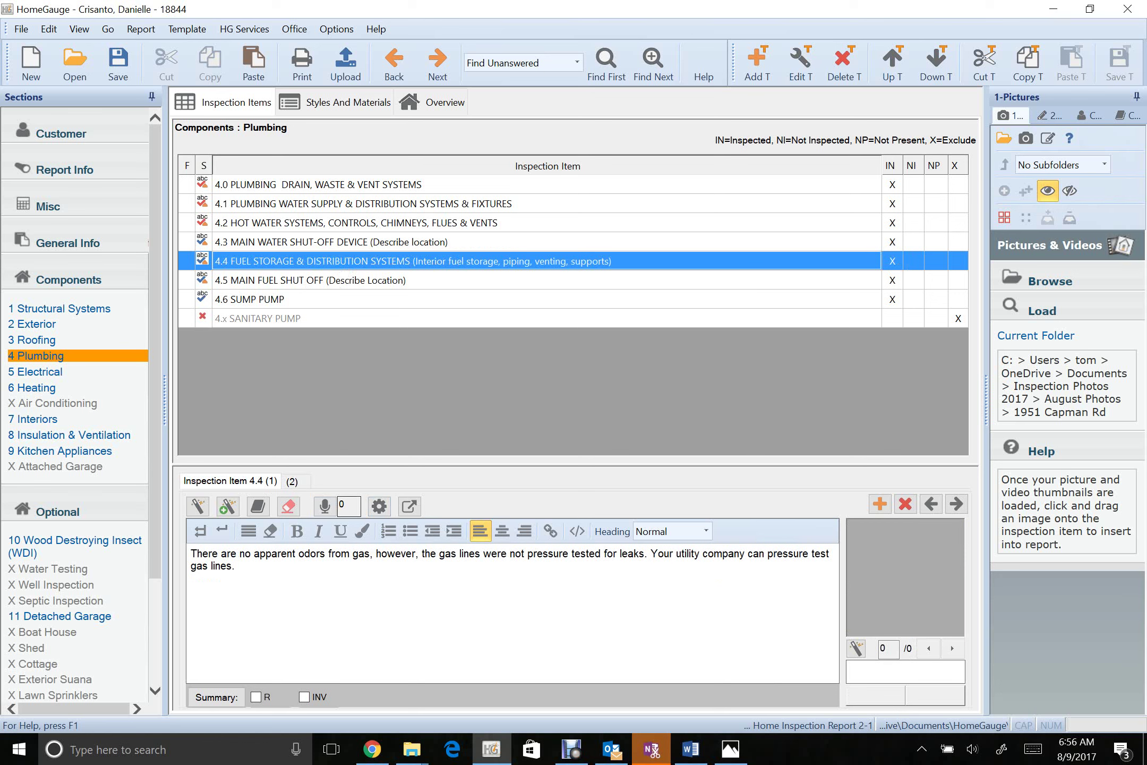
click(701, 554)
key(BackSpace)
key(BackSpace)
key(BackSpace)
key(BackSpace)
key(BackSpace)
key(BackSpace)
key(BackSpace)
text(propane)
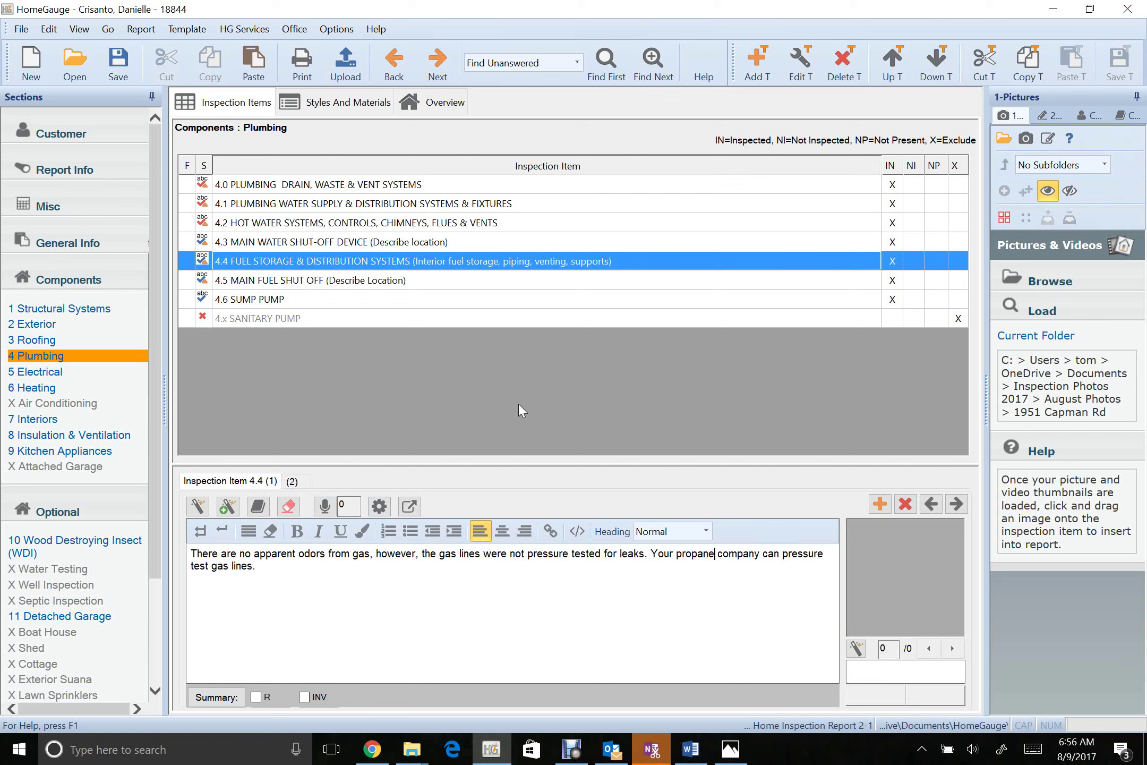
Check the remaining Plumbing and first Electrical comments, and delete the extra space before "Humidifiers" in the electrical panel moisture comment
click(460, 280)
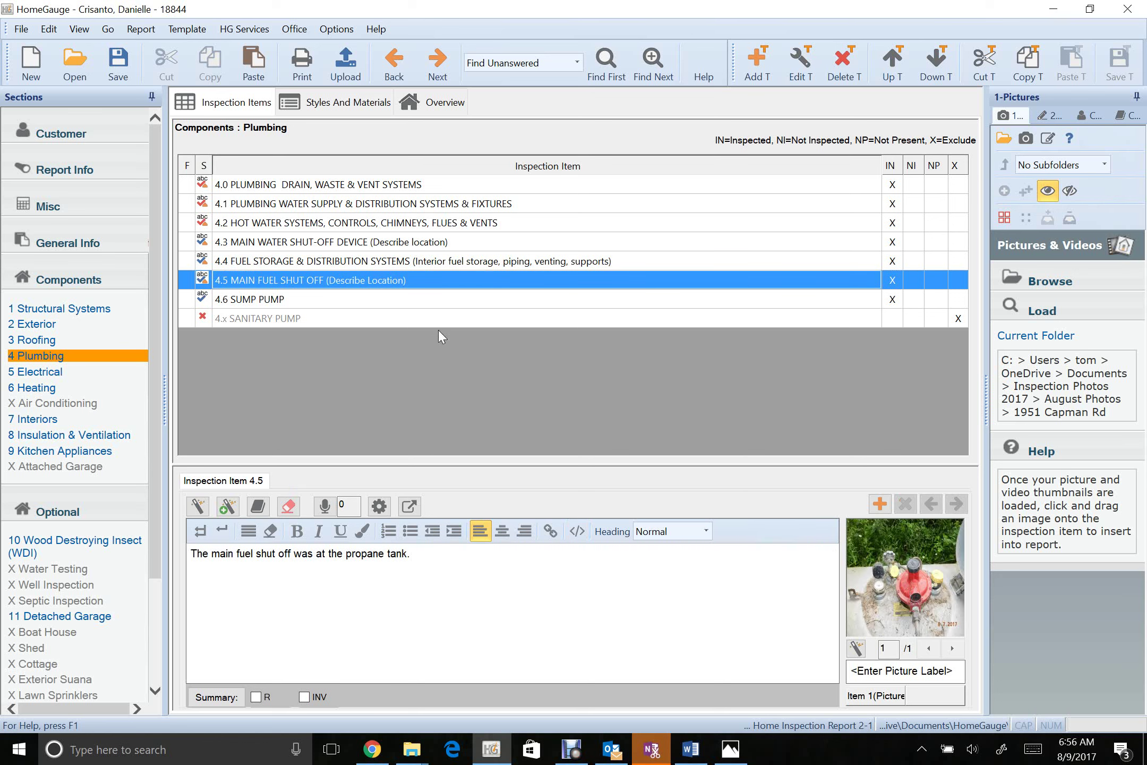
click(428, 299)
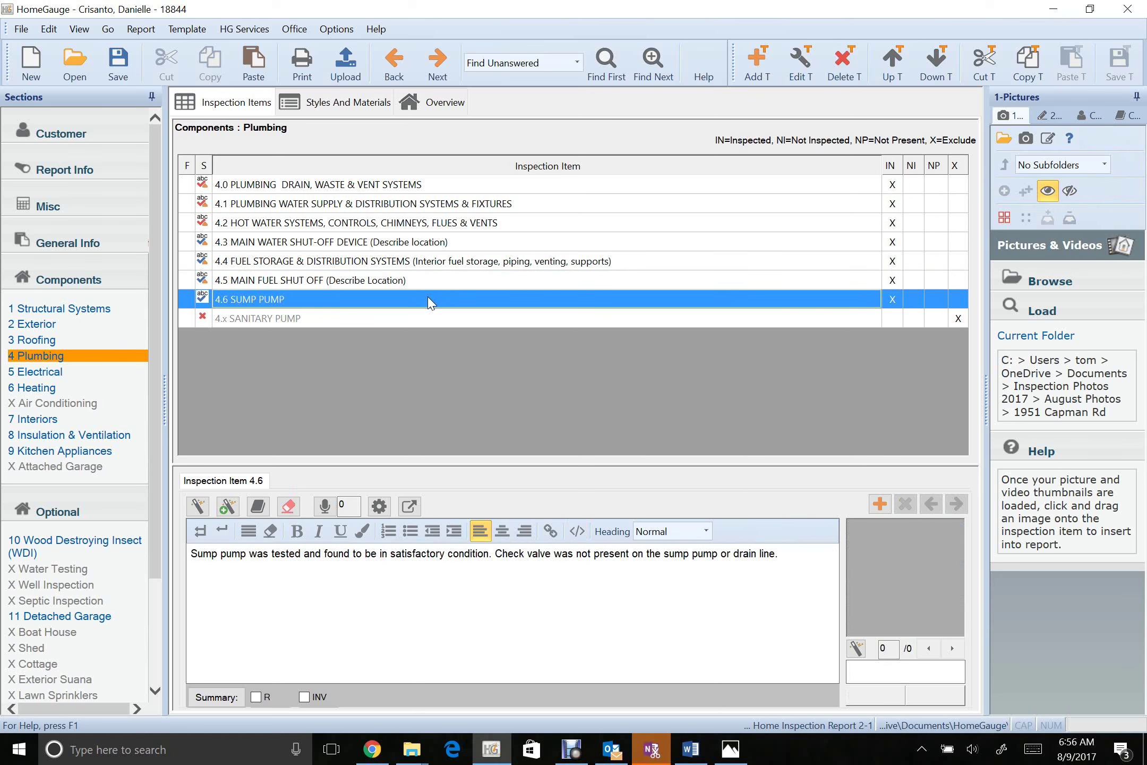
click(95, 374)
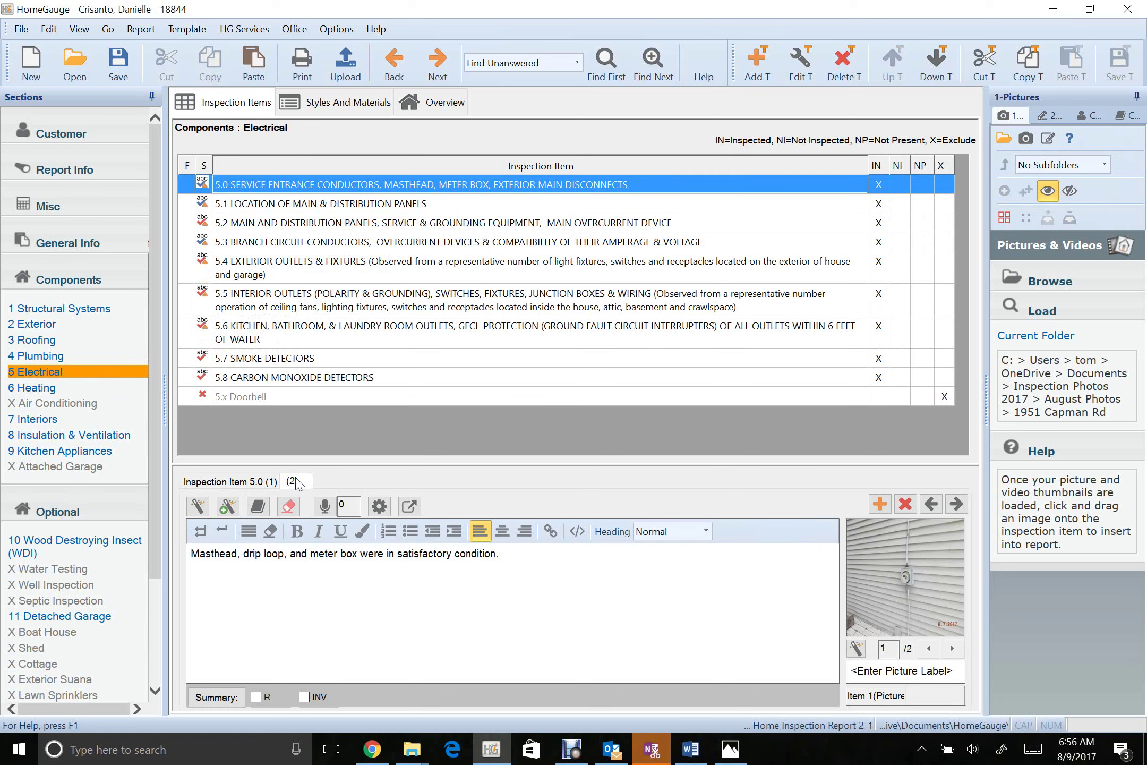
click(322, 207)
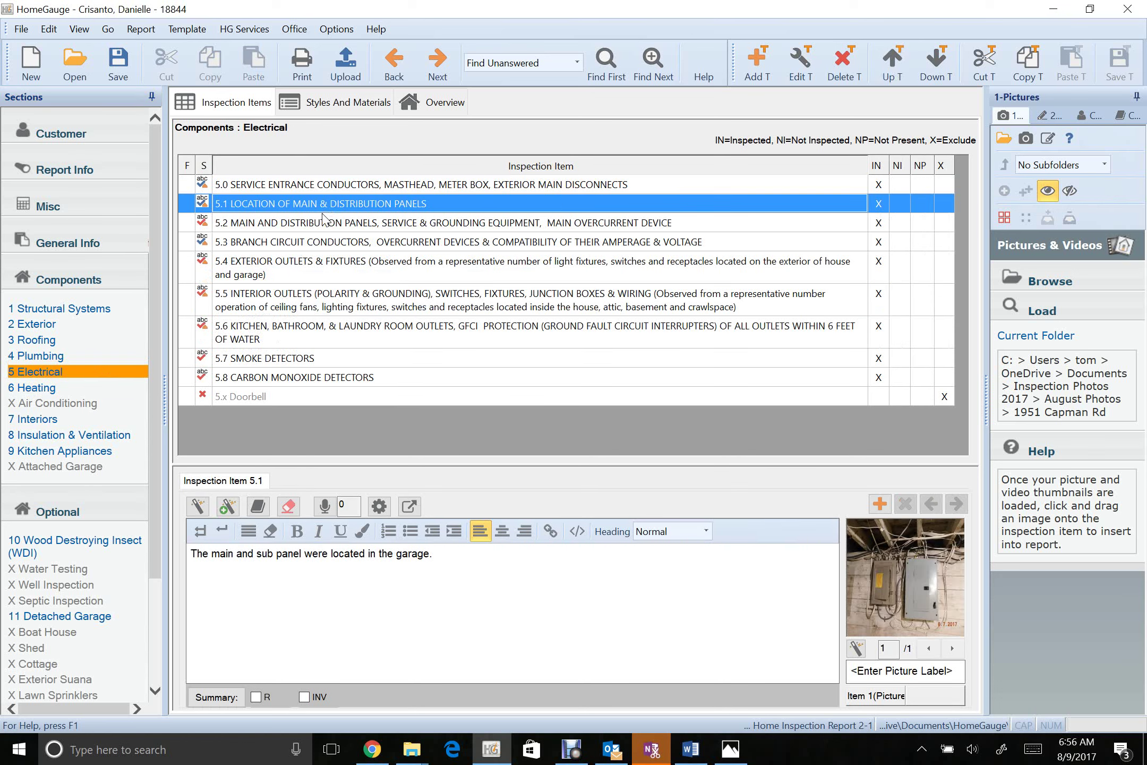
click(314, 229)
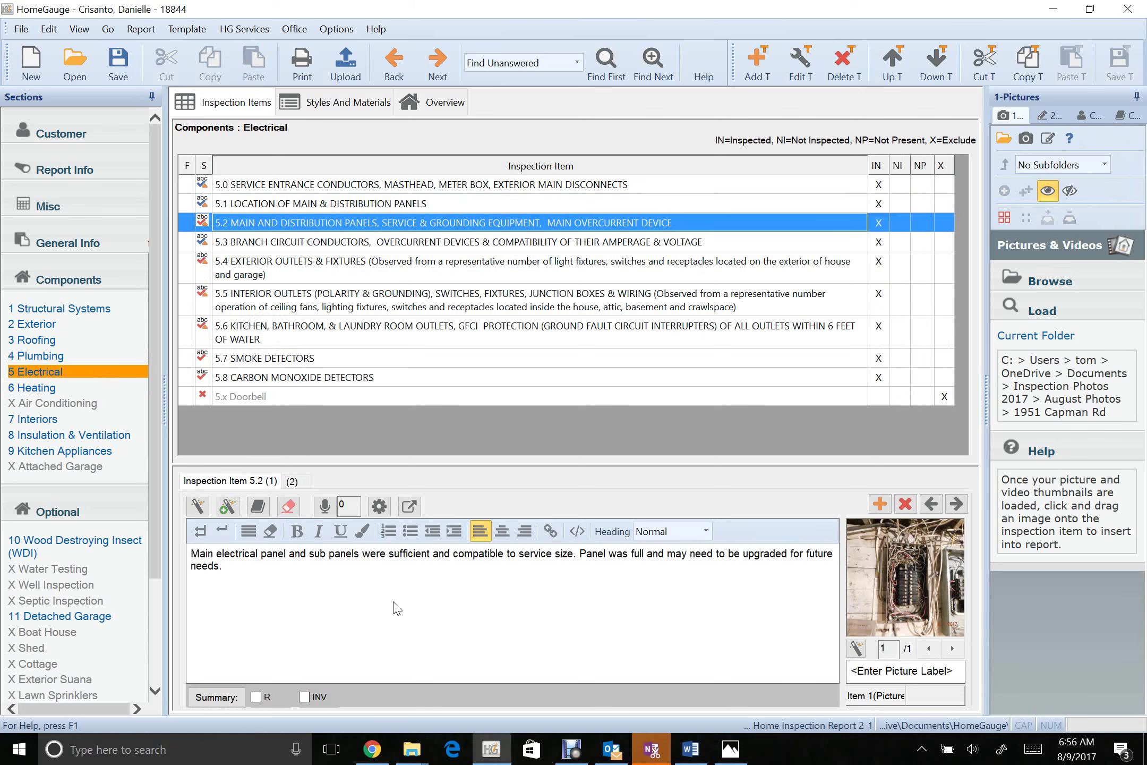
click(291, 481)
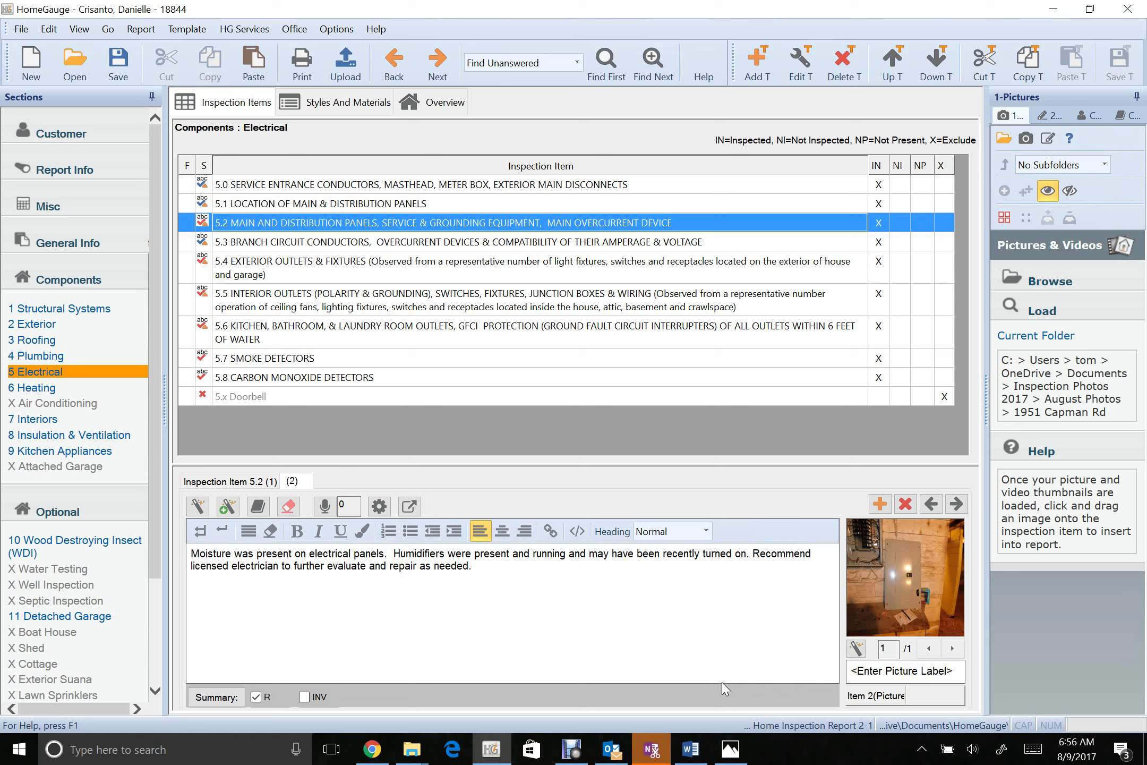
click(390, 552)
key(Delete)
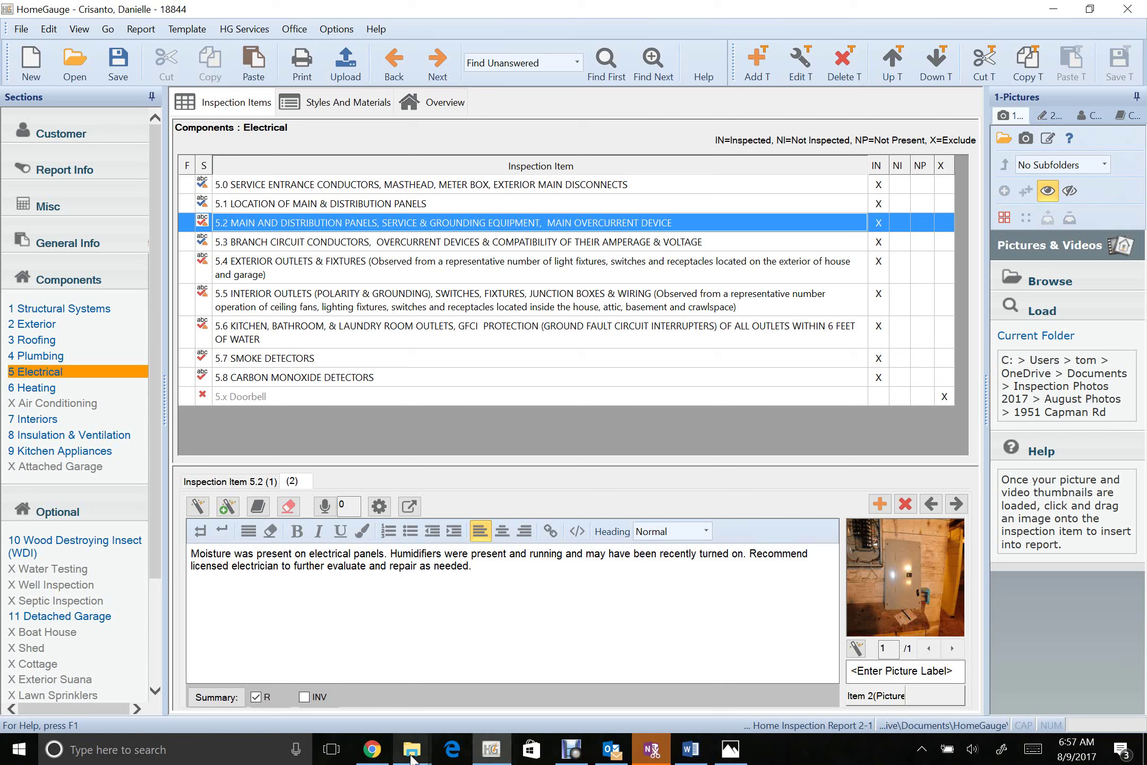
Switch to File Explorer, view picture i51 of the electrical panel enlarged from the report folder, and return to HomeGauge
mouse_move(412, 758)
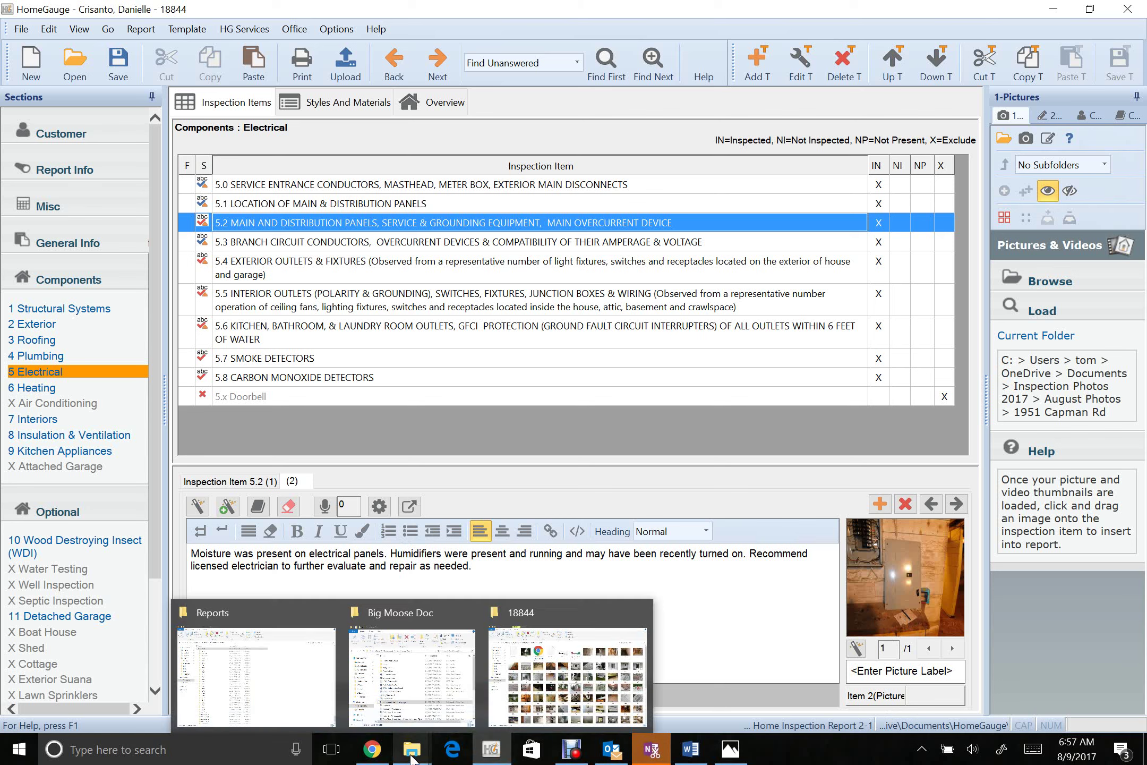
click(551, 676)
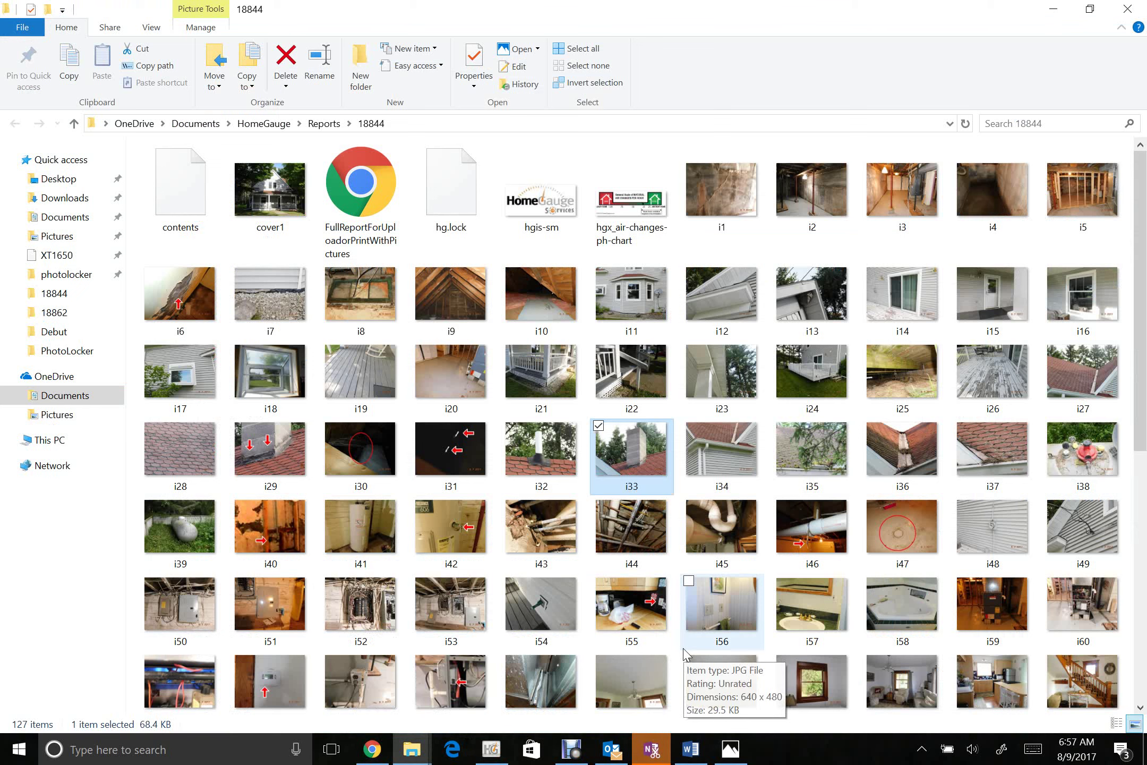
scroll(685, 656, down, 5)
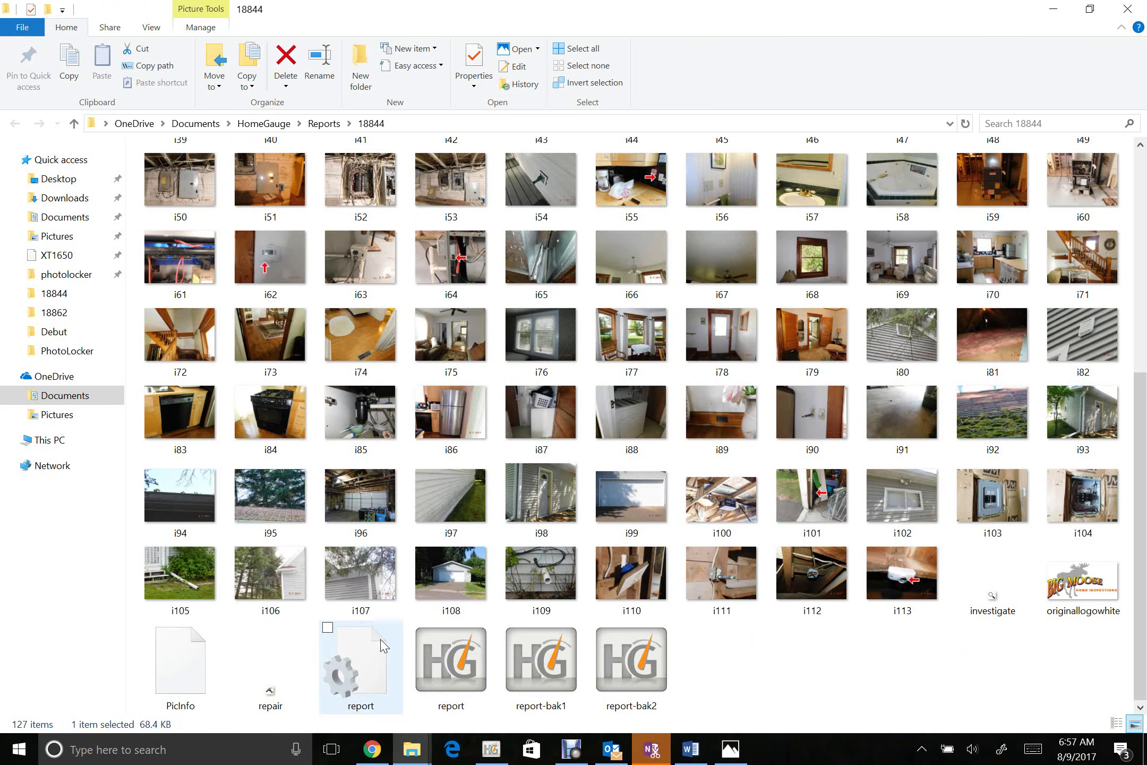
scroll(511, 473, up, 4)
double_click(271, 401)
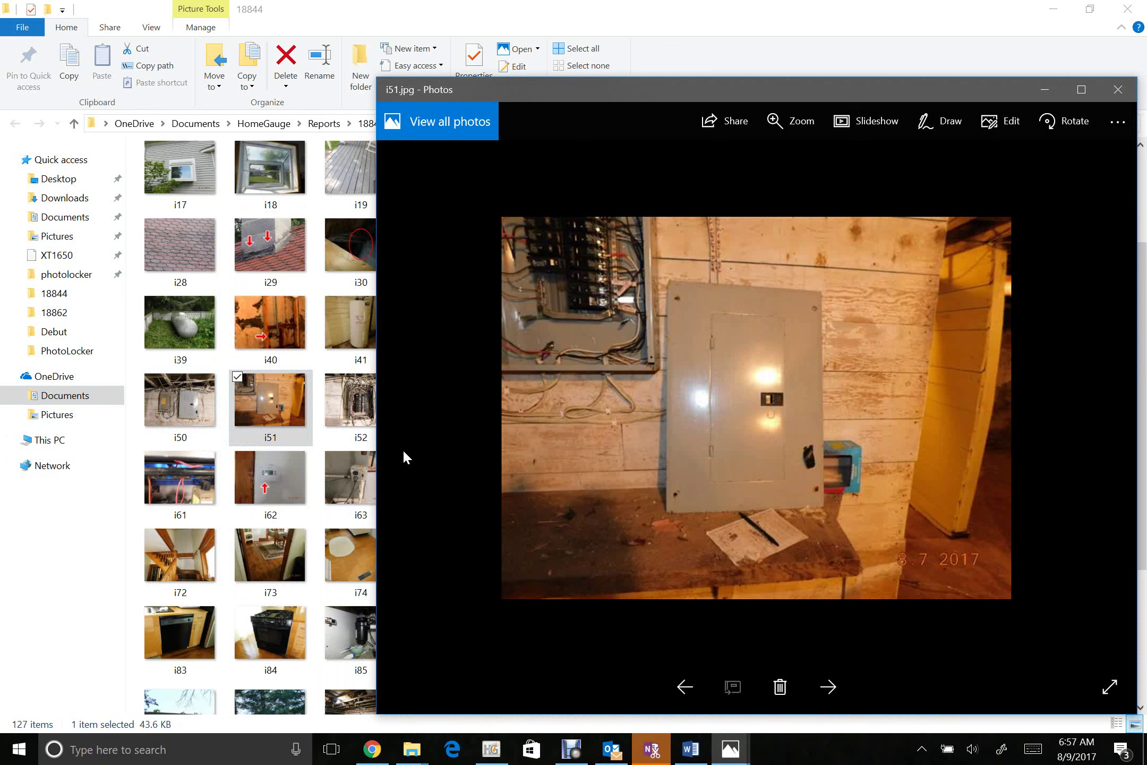
click(1118, 90)
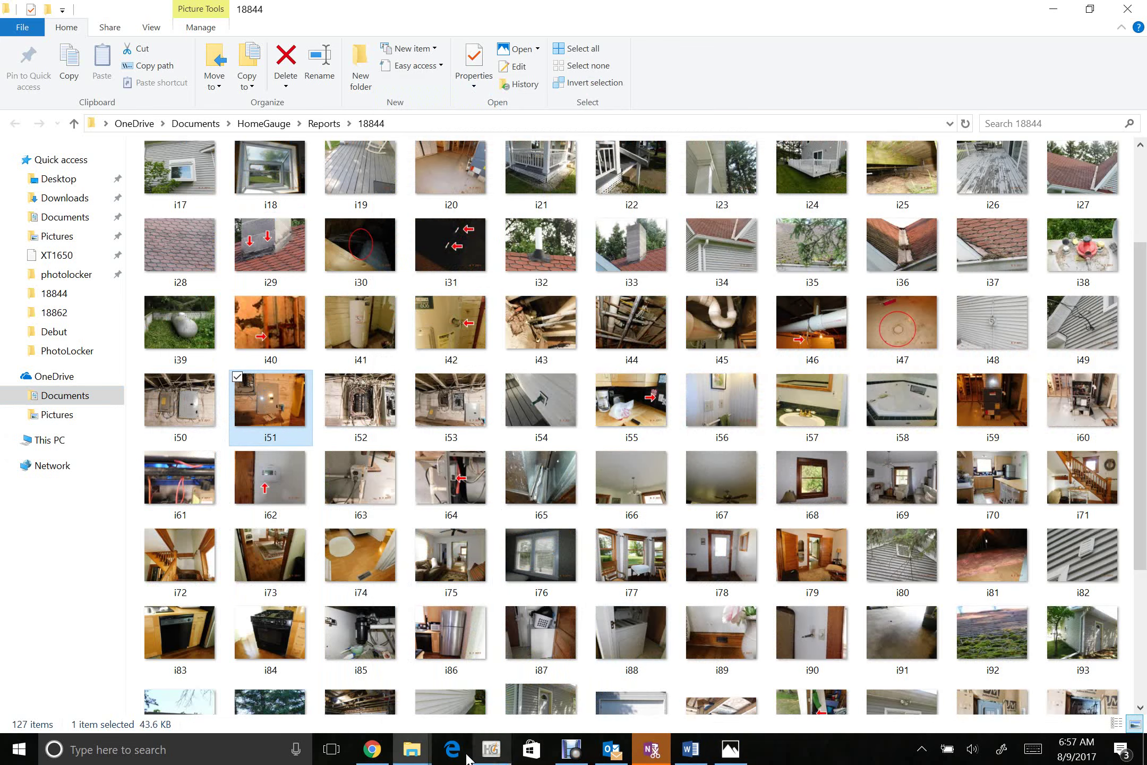
click(491, 748)
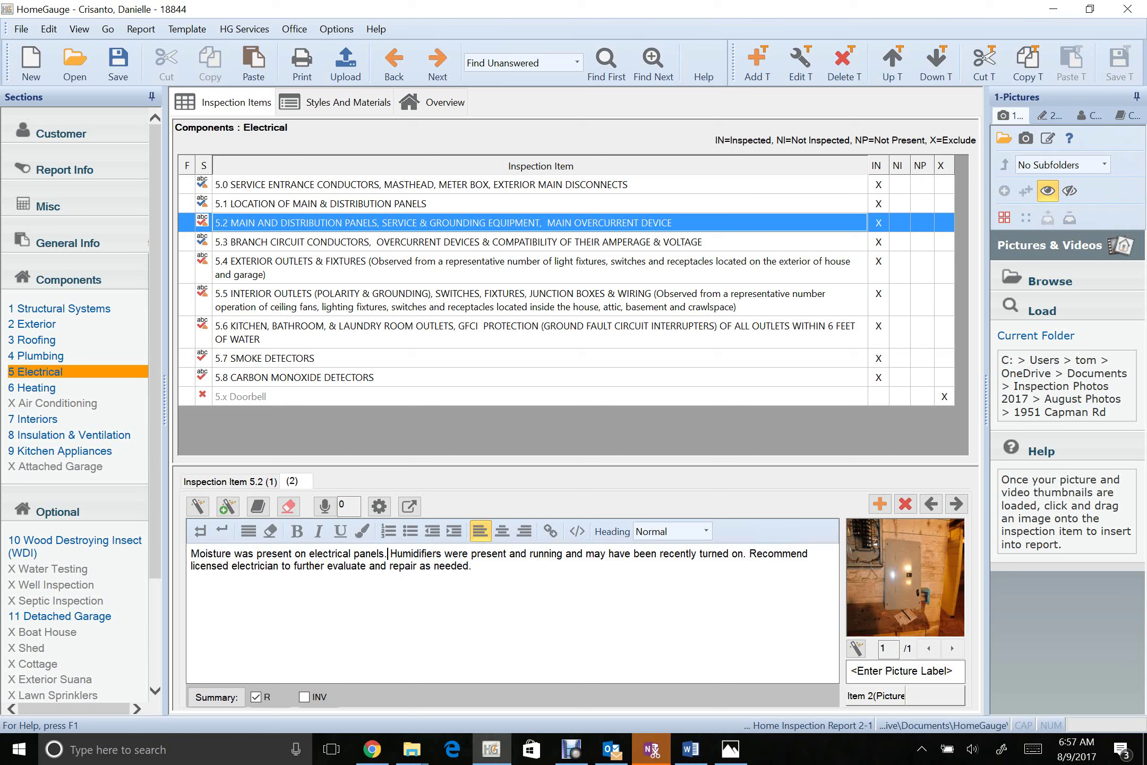
Change the electrical panel moisture recommendation to "Recommend monitoring the conditions in basement area." and remove the comment from the R summary
text(monitoring)
key(BackSpace)
key(BackSpace)
key(BackSpace)
key(BackSpace)
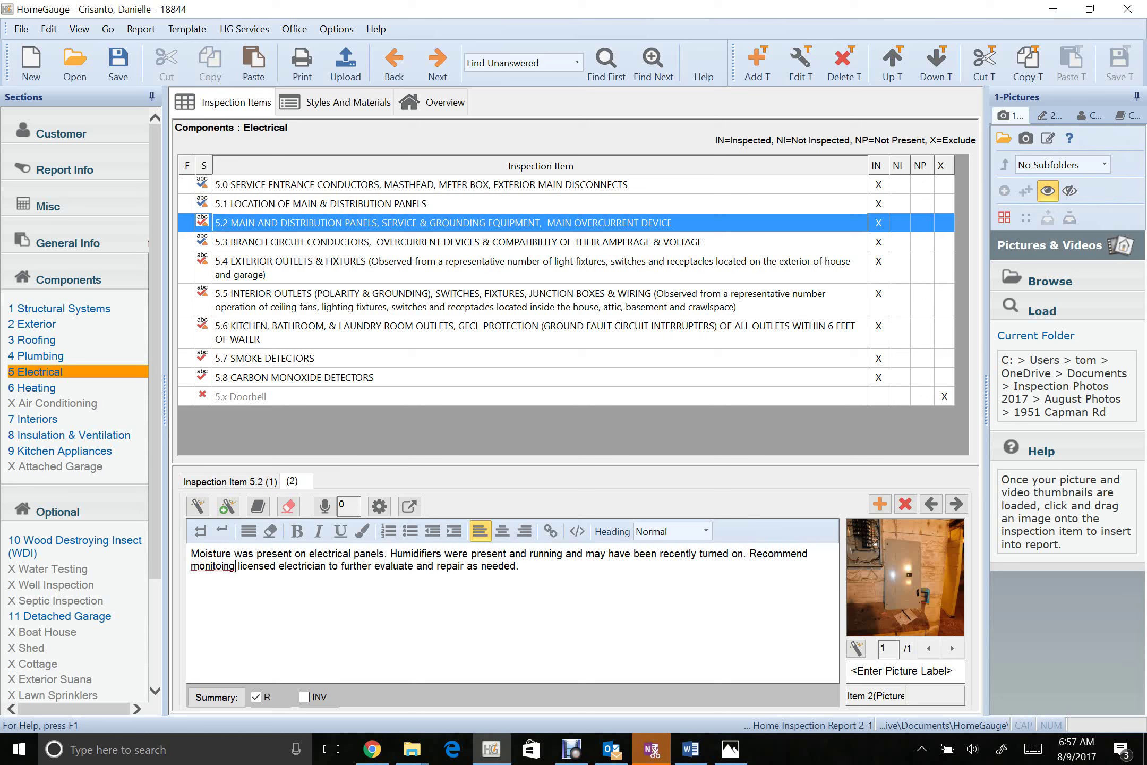
key(BackSpace)
text(oring )
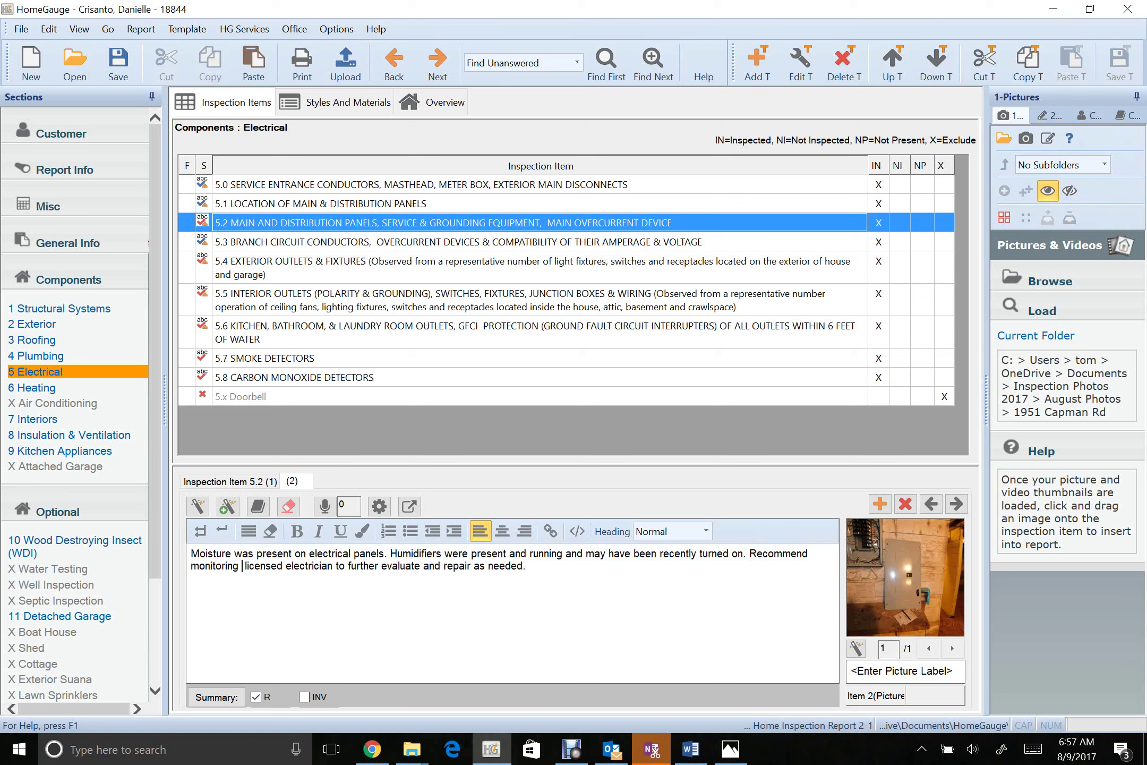
text(the conditions)
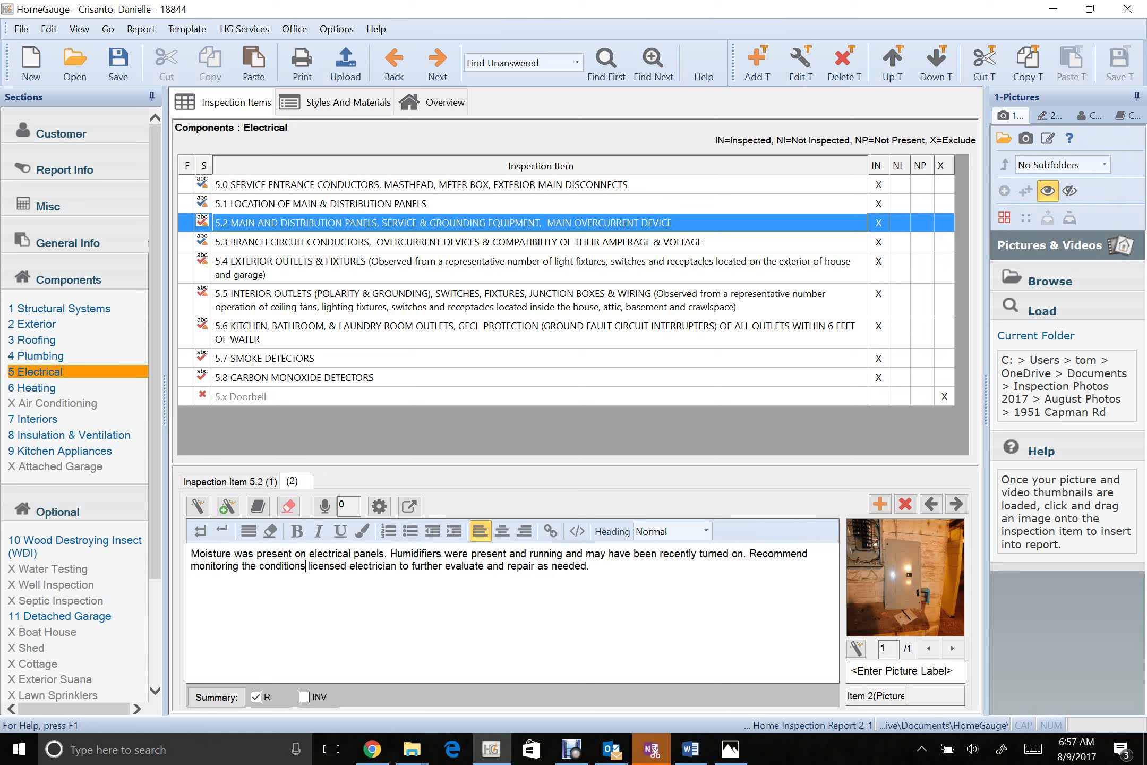
text( in)
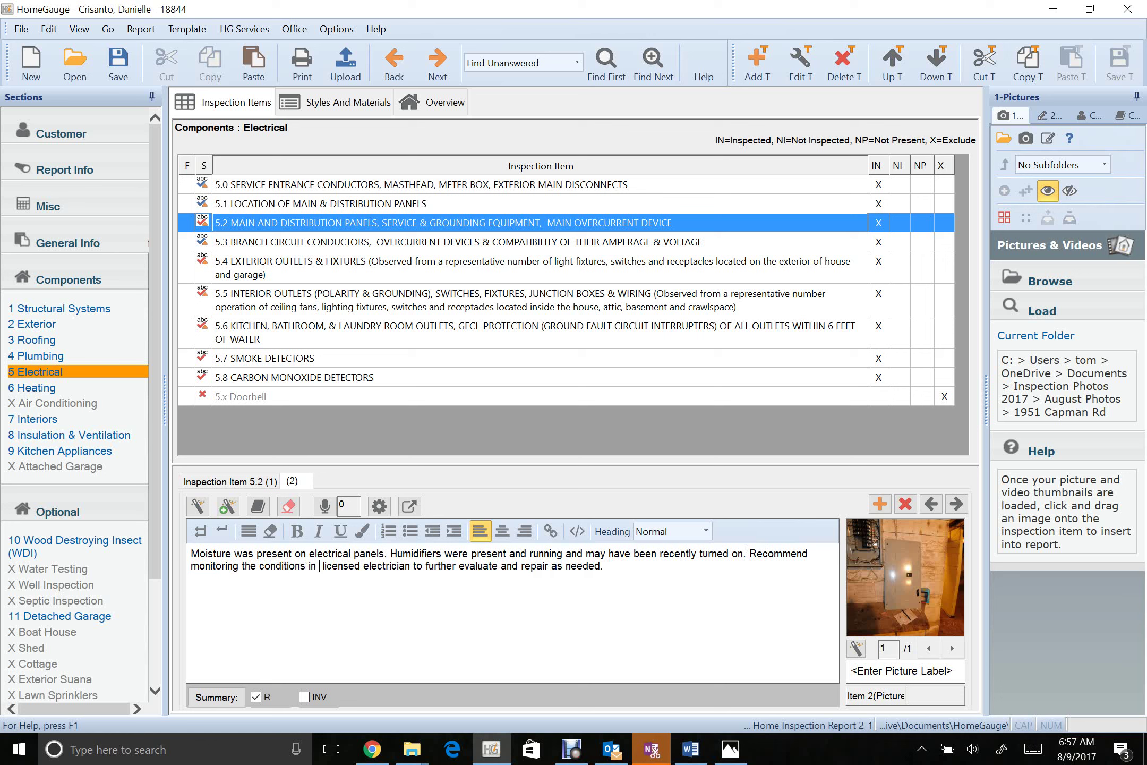
key(shift+End)
text(basement area.)
click(268, 698)
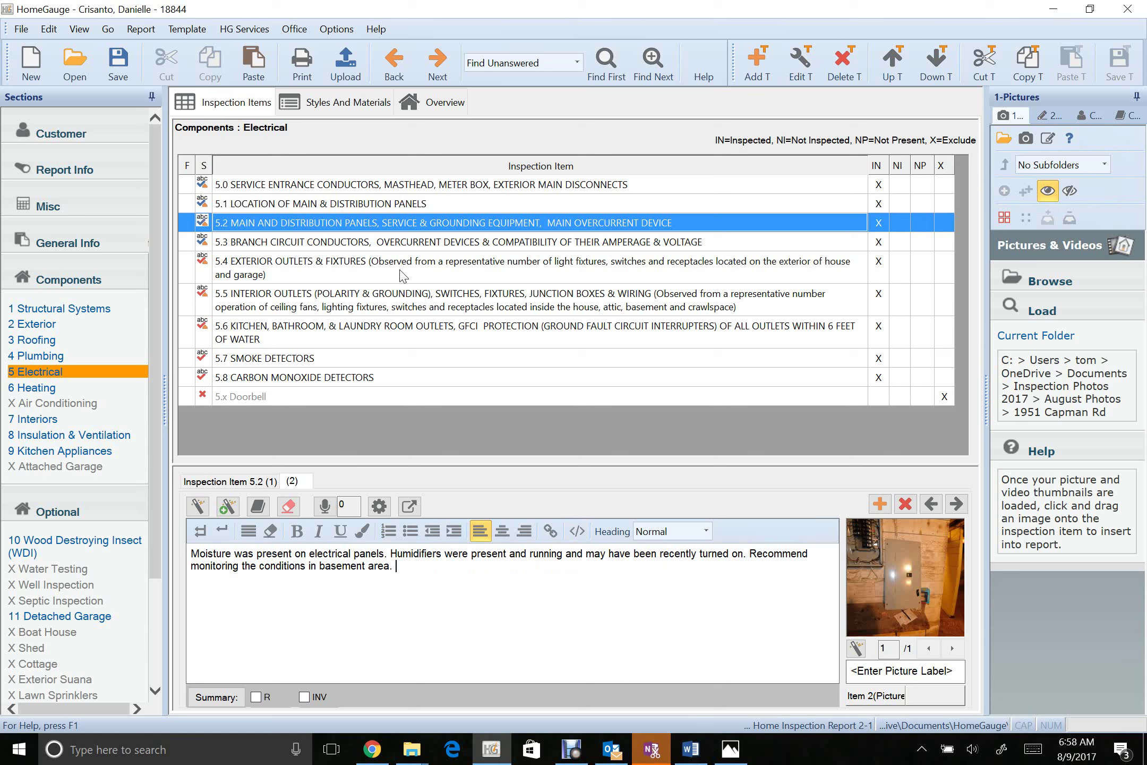
Check the branch circuit comment, and capitalize the "f" in the first "GFCI" of the Exterior Outlets & Fixtures comment
click(428, 250)
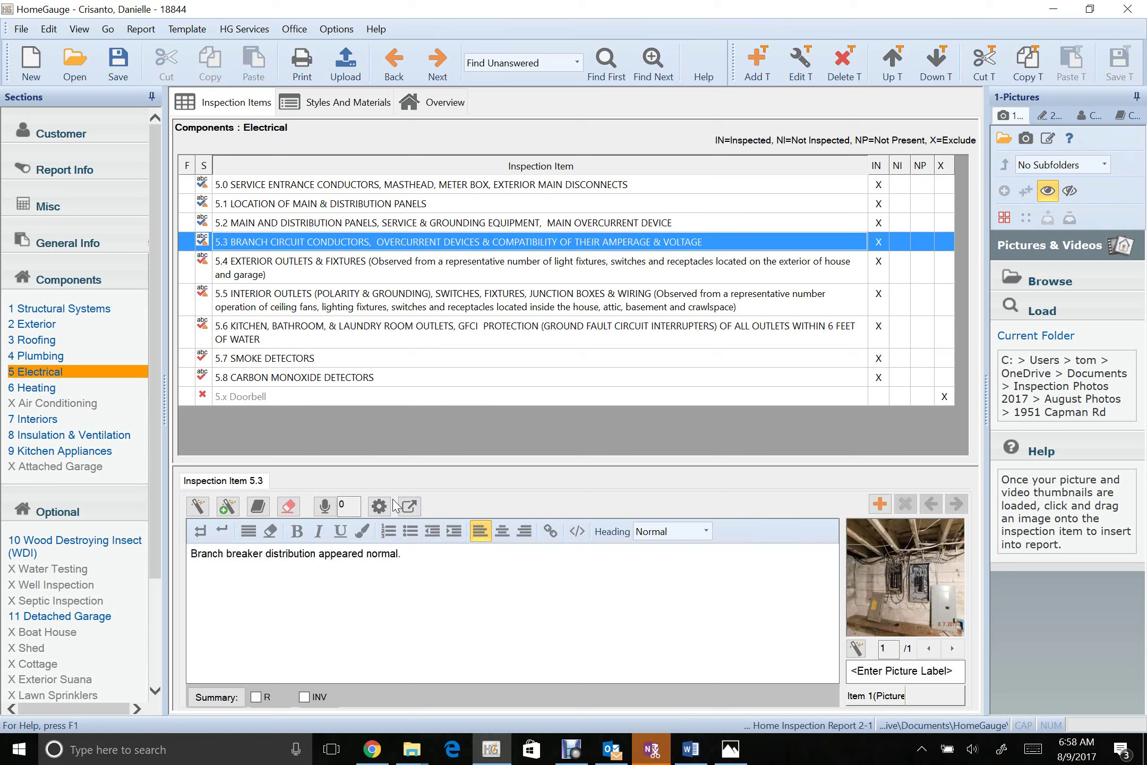
click(367, 264)
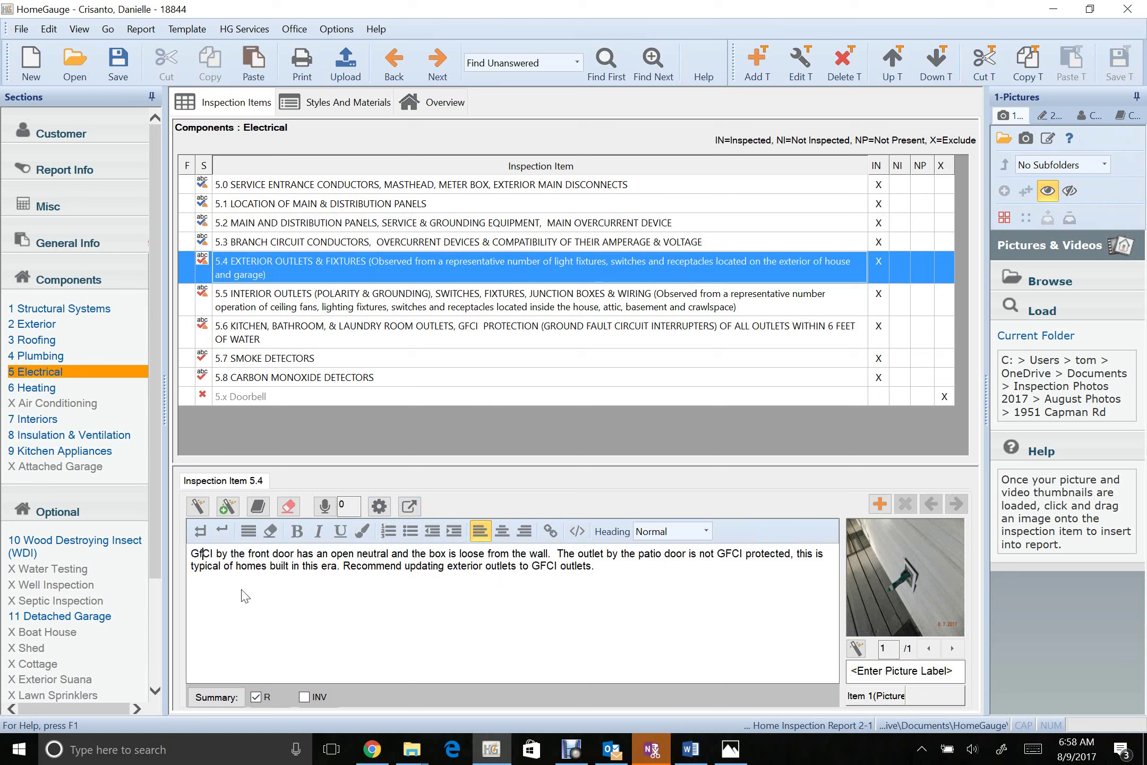
key(BackSpace)
text(F)
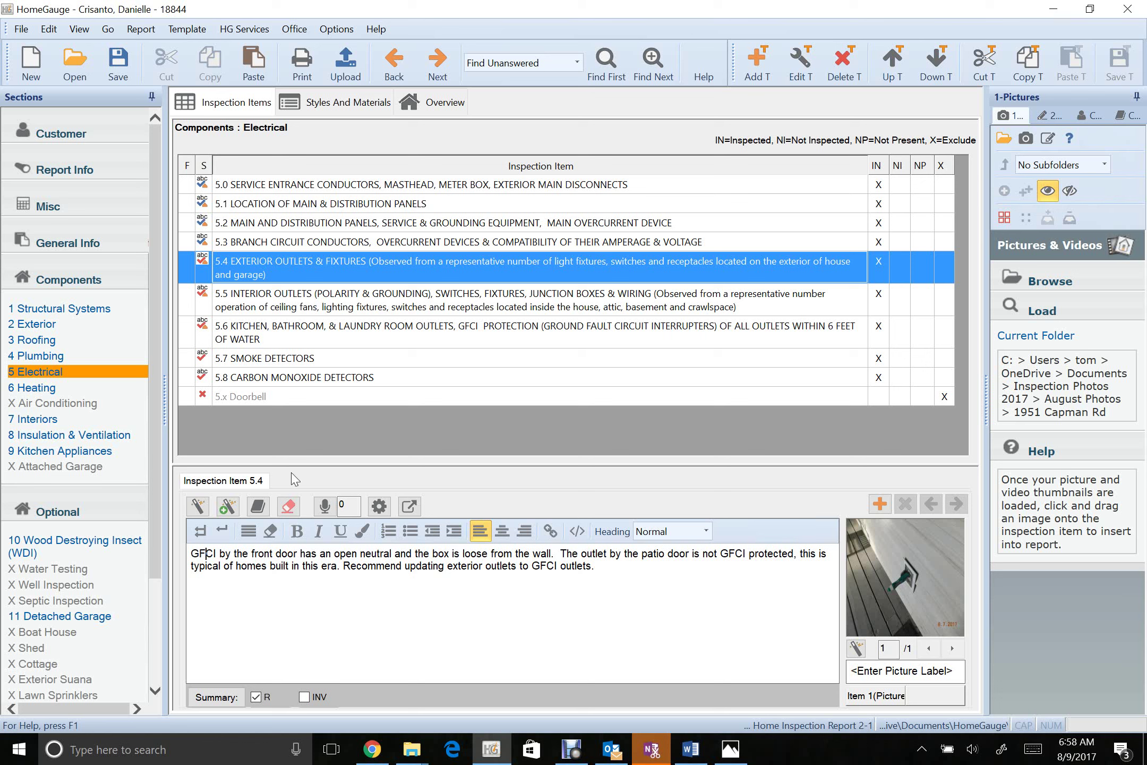
Remove the ungrounded outlets comment under Interior Outlets from the R summary and delete its closing licensed electrician sentence
click(348, 312)
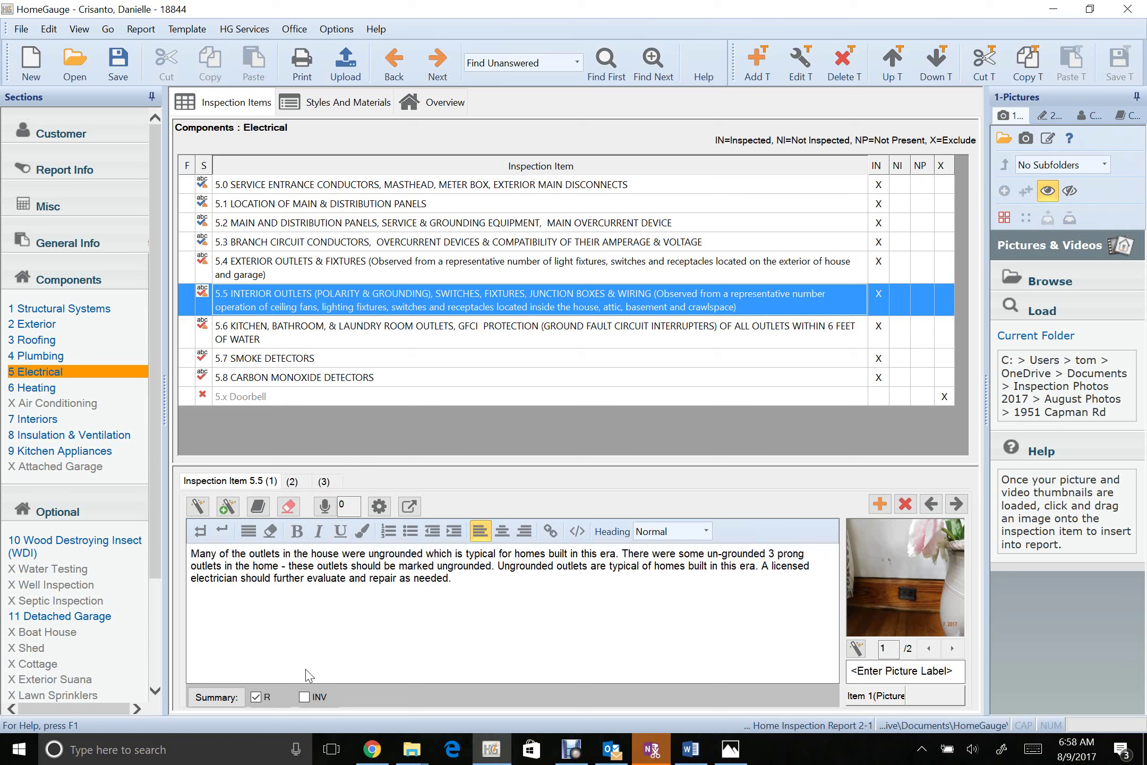
click(256, 697)
click(951, 649)
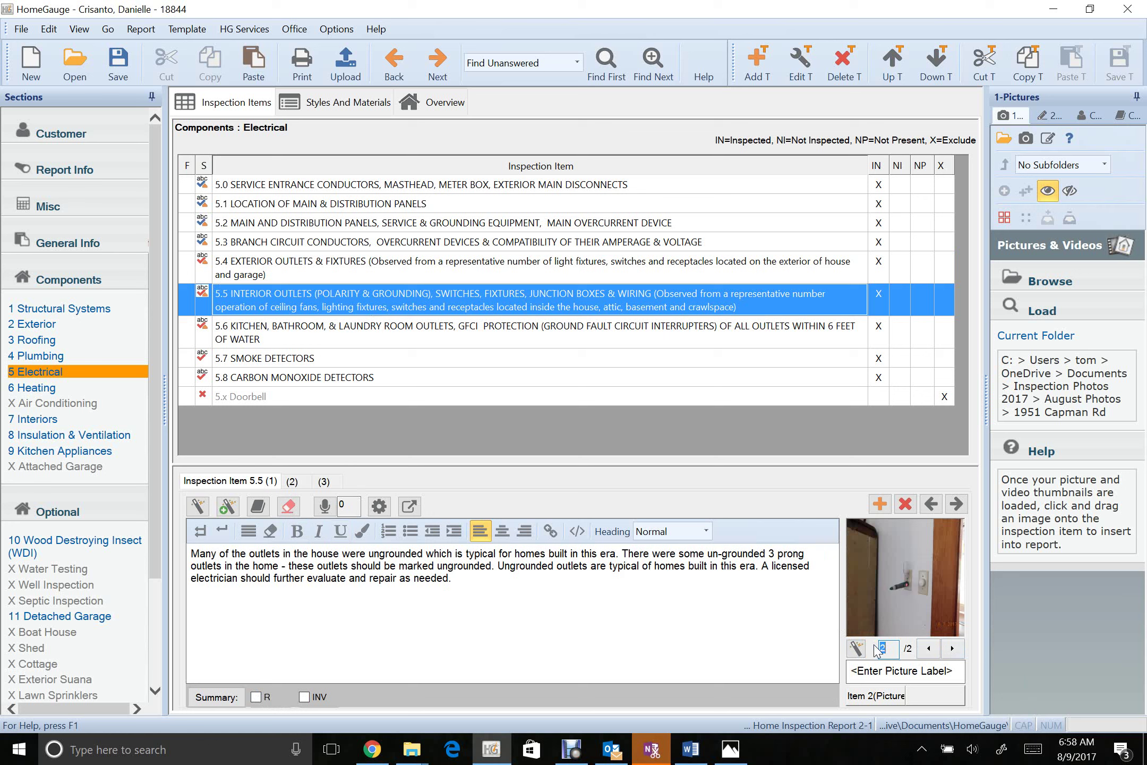
drag(761, 565, 778, 593)
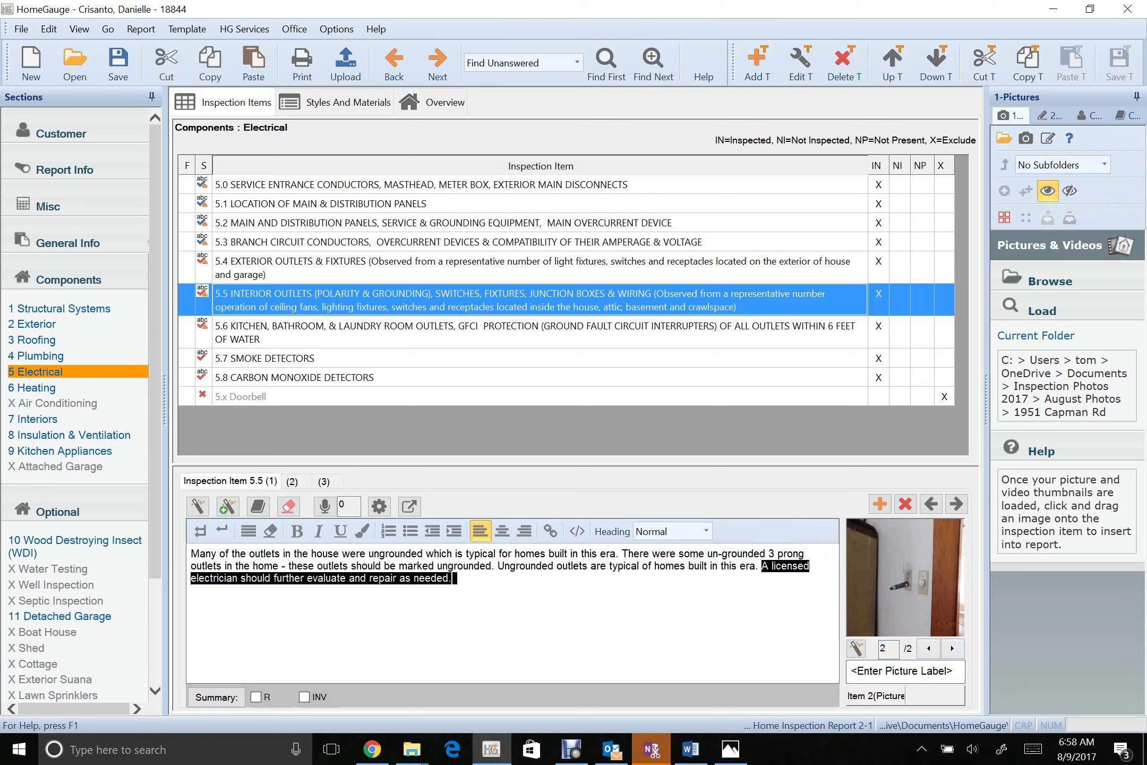
key(Delete)
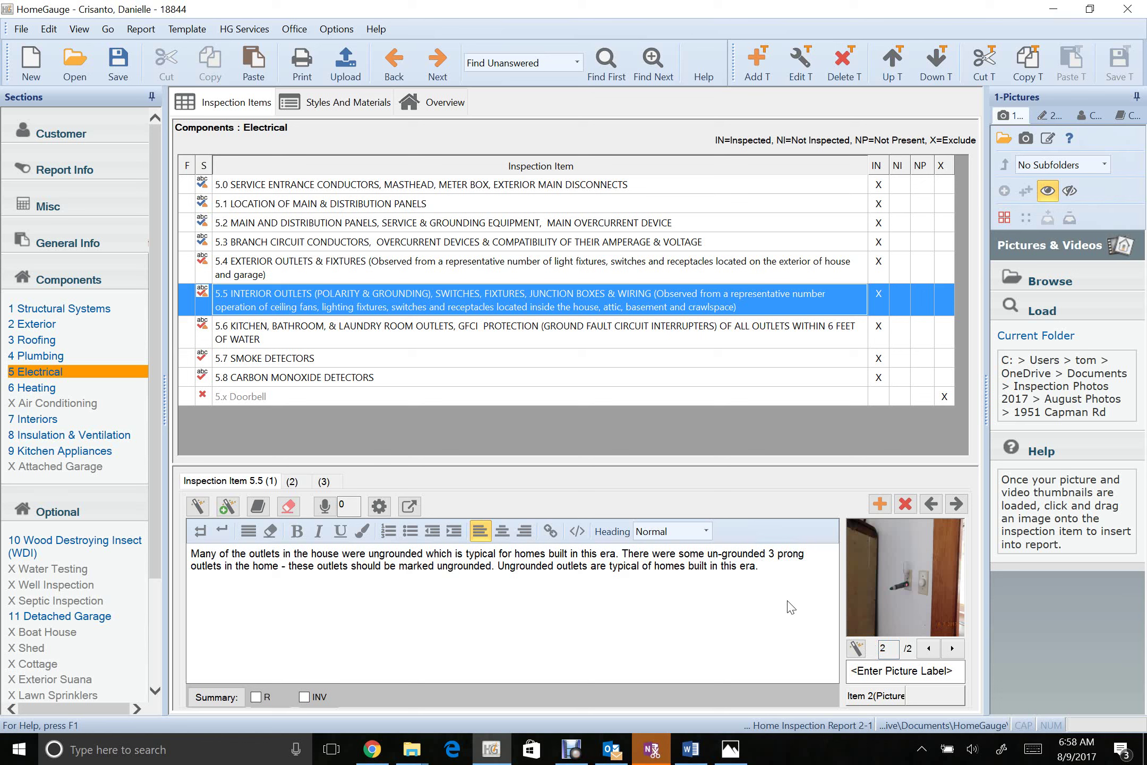
In the missing cover plates comment, delete the extra space before "Cover plates" and the closing licensed electrician sentence
click(292, 481)
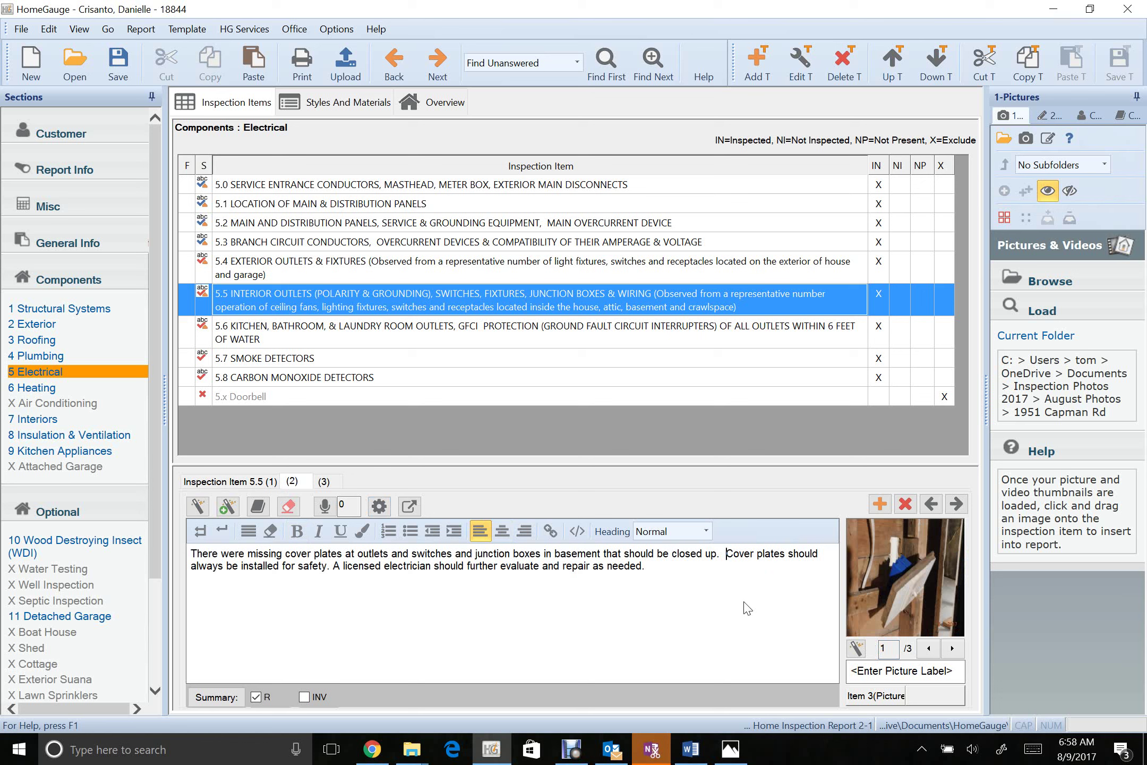
key(BackSpace)
drag(335, 585, 343, 585)
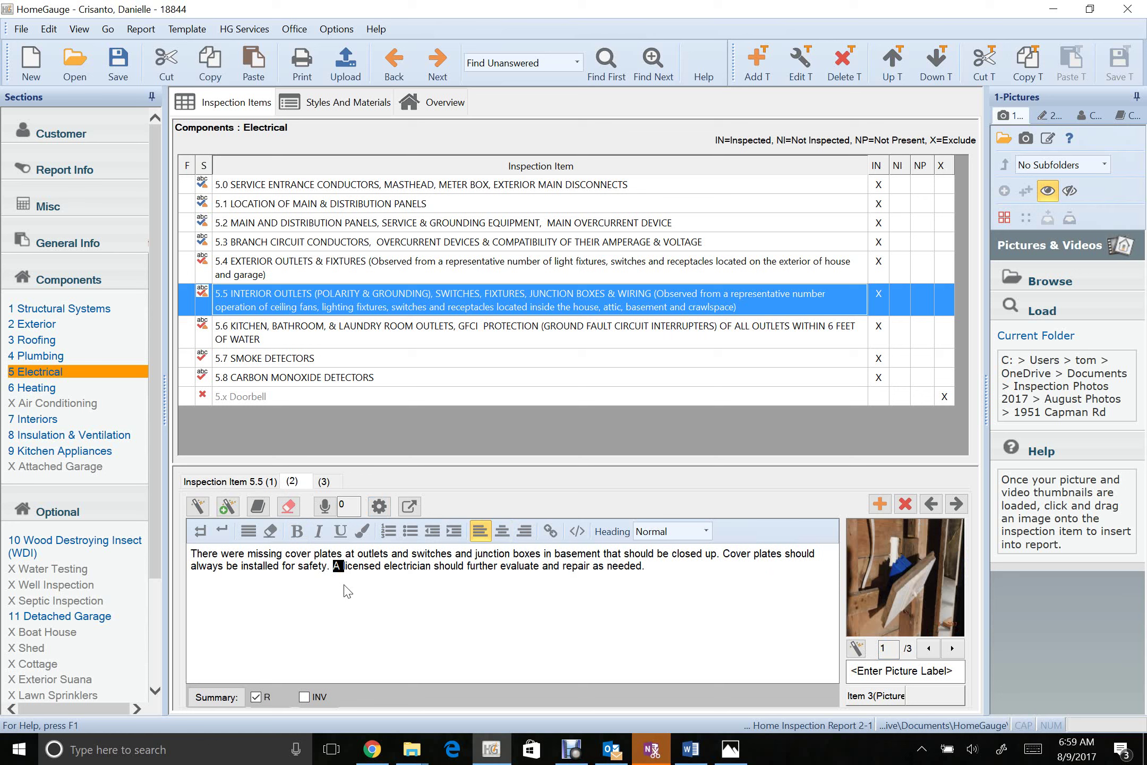
drag(346, 591, 771, 641)
key(Delete)
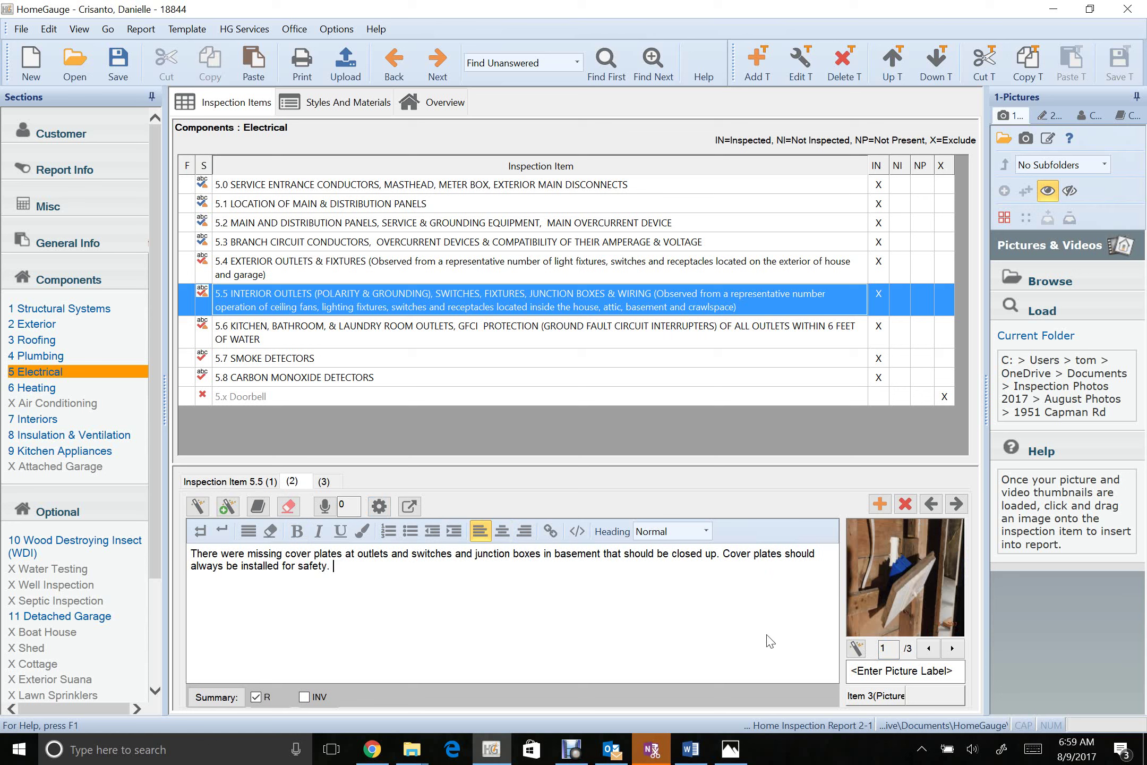
Check the broken light bulb comment, and delete "these" before "all outlets" in the kitchen GFCI comment of item 5.6
click(324, 482)
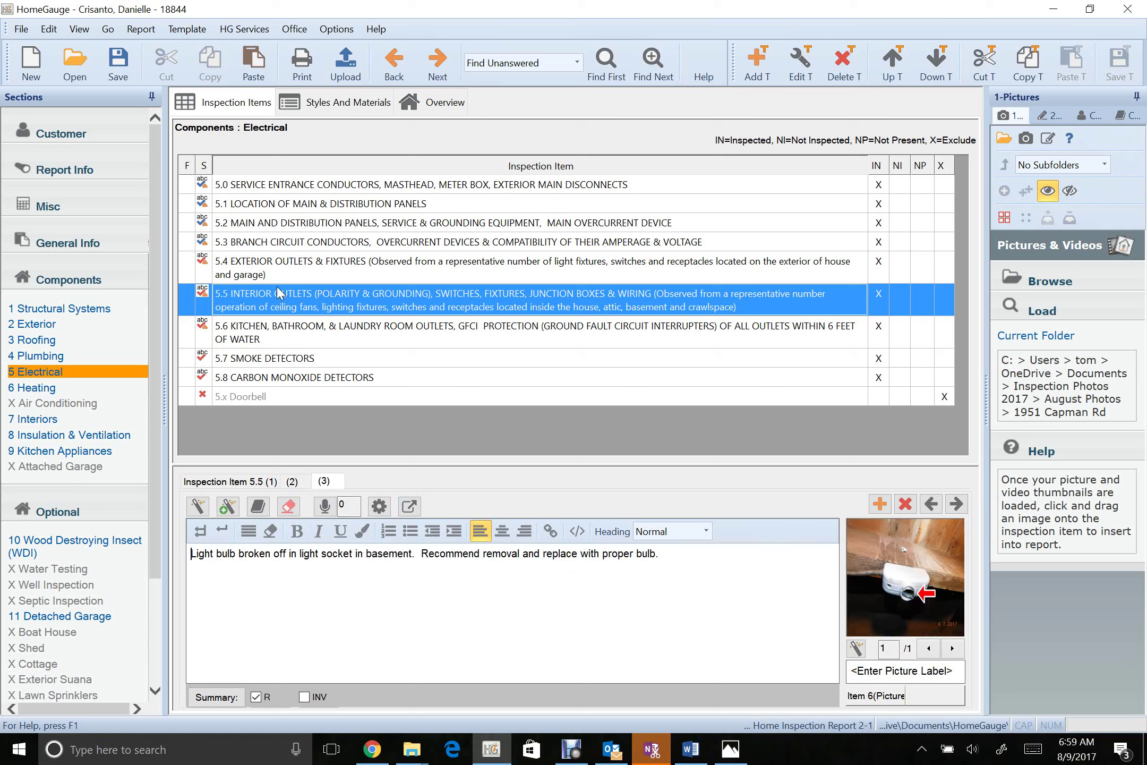
click(280, 332)
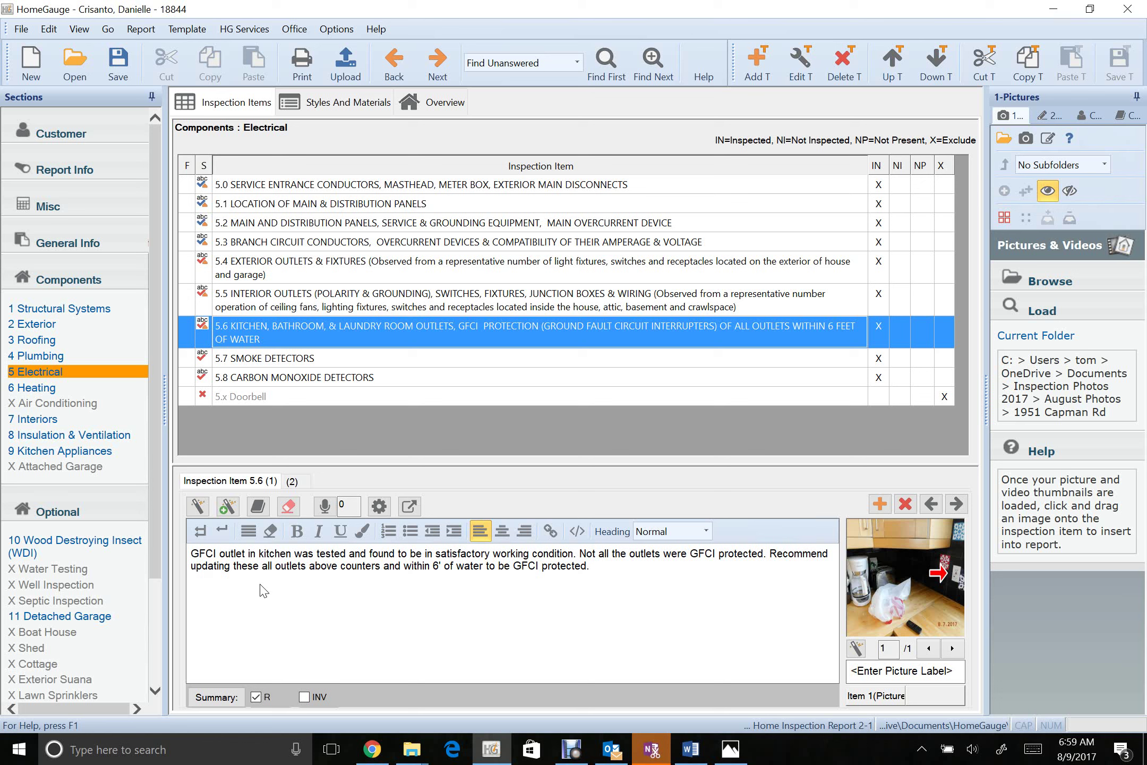
click(239, 578)
key(Delete)
key(Delete)
key(Delete)
key(Delete)
key(Delete)
key(Delete)
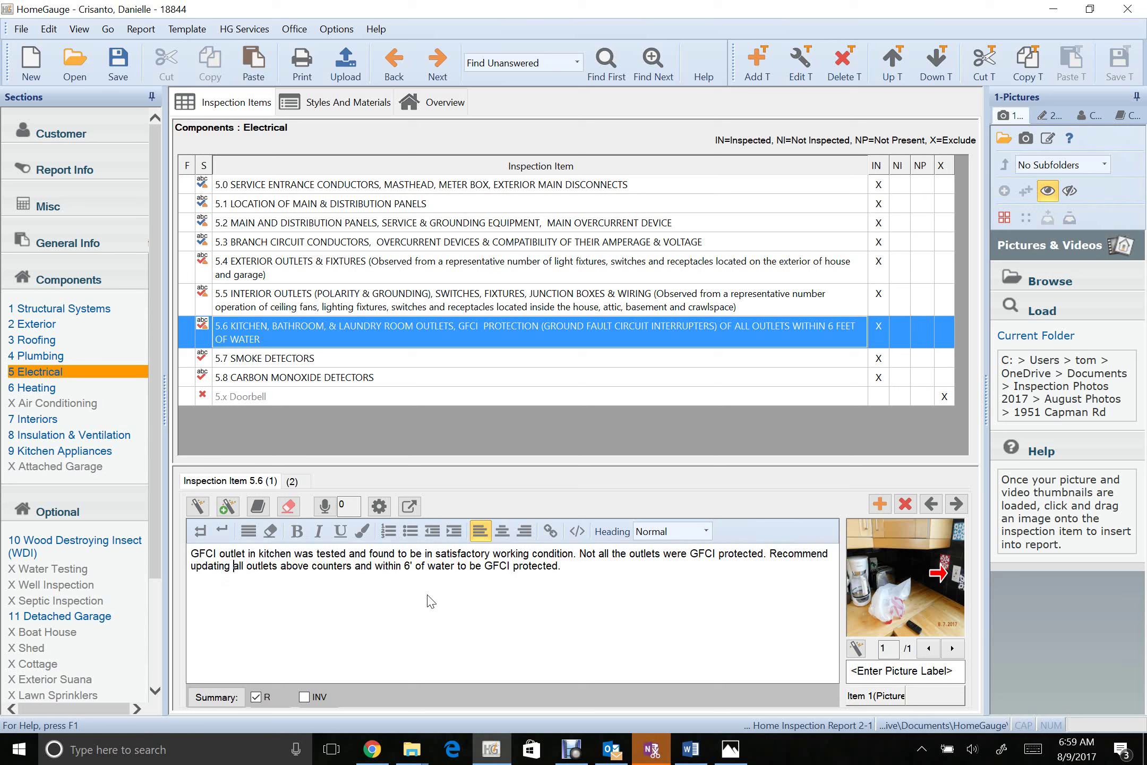
Reword the end of the kitchen GFCI recommendation so it reads "updating all outlets above counters to GFCIs."
key(ctrl+Right)
key(Right)
key(Right)
key(Right)
key(Right)
key(Right)
key(Right)
key(Right)
key(Right)
key(Right)
key(Right)
key(Right)
key(Right)
key(Right)
key(Right)
key(Right)
key(Right)
key(Right)
key(Right)
text(to)
key(Delete)
key(Delete)
key(Delete)
key(Delete)
key(Delete)
key(Delete)
key(Delete)
key(Delete)
key(Delete)
key(Delete)
key(Delete)
key(Delete)
key(Delete)
key(Delete)
key(Delete)
key(Delete)
key(Delete)
key(Delete)
key(Delete)
key(Delete)
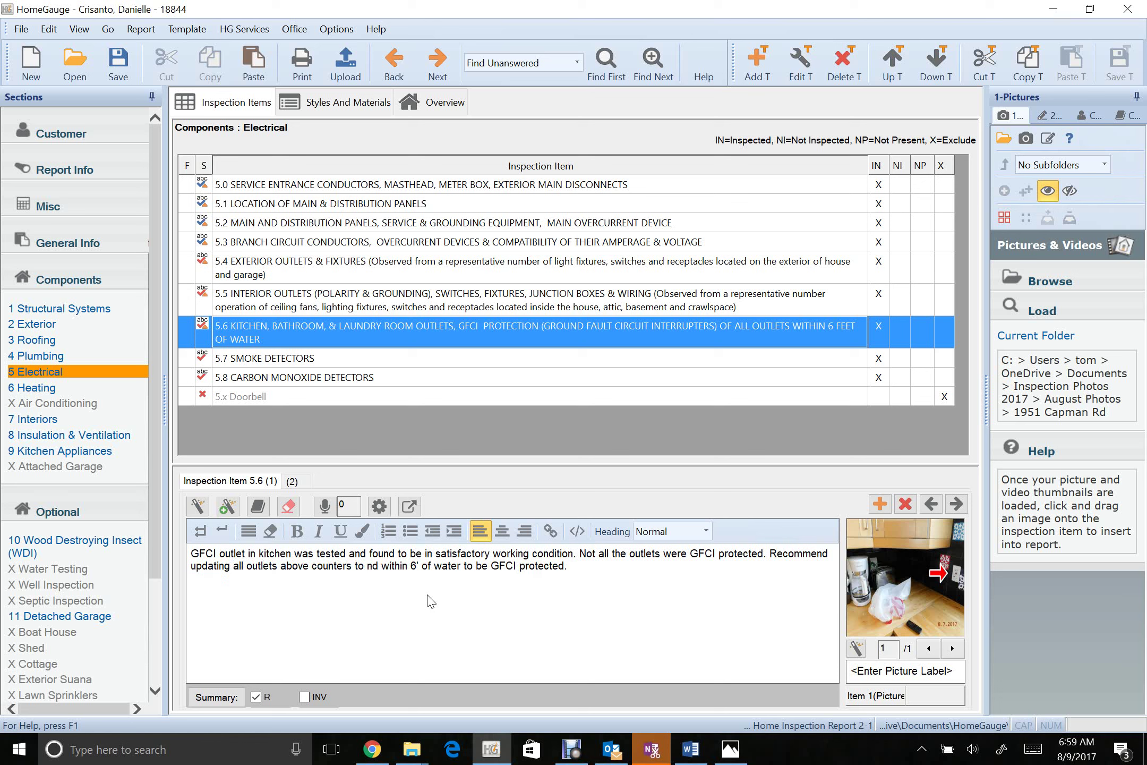
key(Delete)
key(Delete)
key(Delete)
key(Delete)
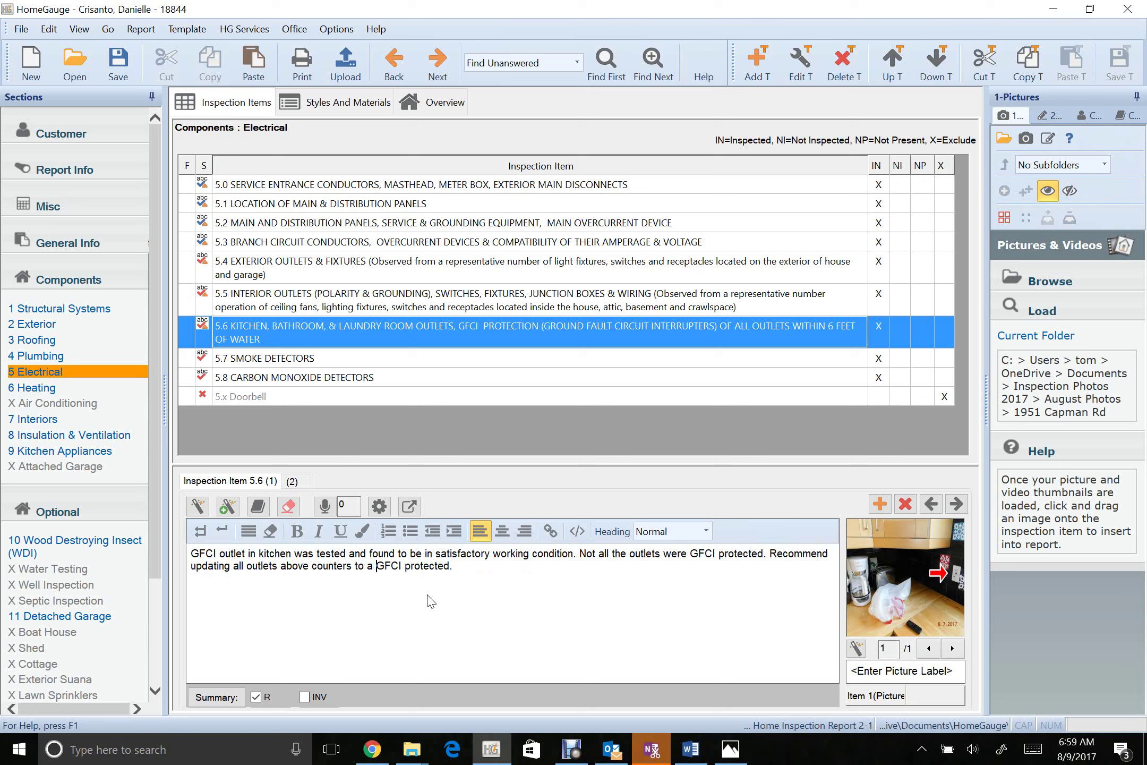
key(BackSpace)
key(Right)
key(Right)
key(Right)
key(BackSpace)
text(s.)
key(Delete)
key(Delete)
key(Delete)
key(Delete)
key(Delete)
key(Delete)
key(Delete)
key(Delete)
key(Delete)
key(Delete)
Check the bathroom outlets comment, and mark both Smoke Detectors and Carbon Monoxide Detectors as Not Present
click(298, 481)
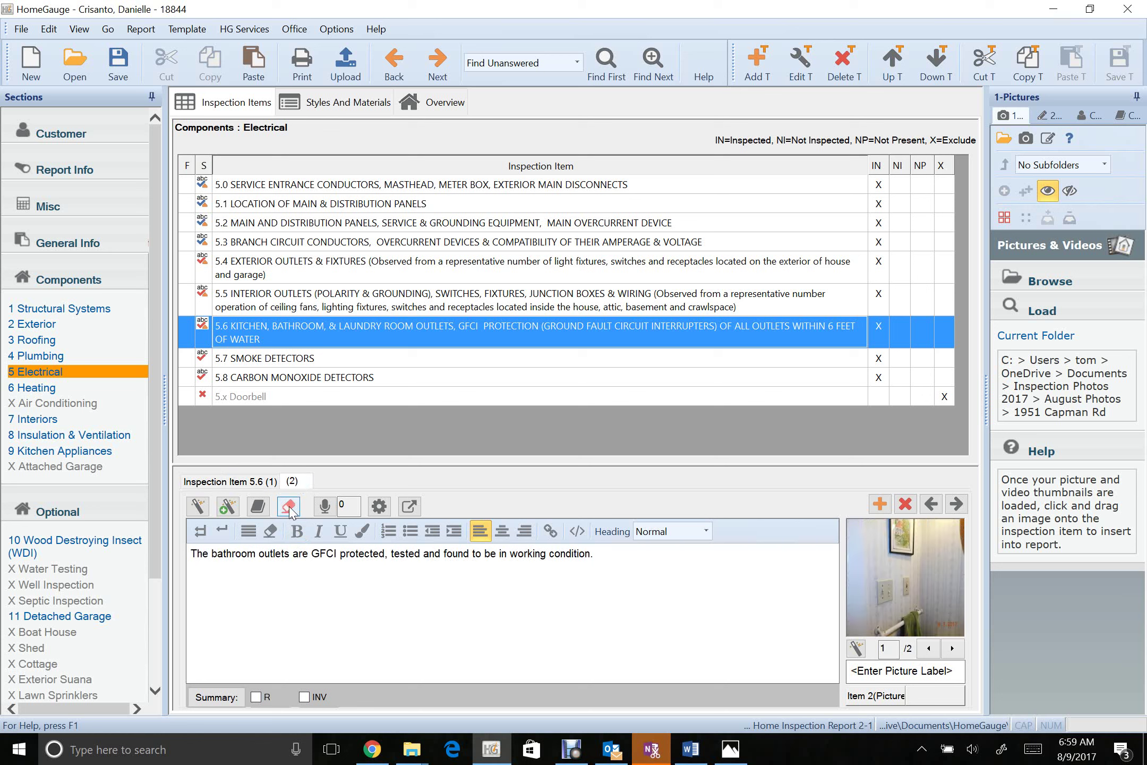
click(332, 358)
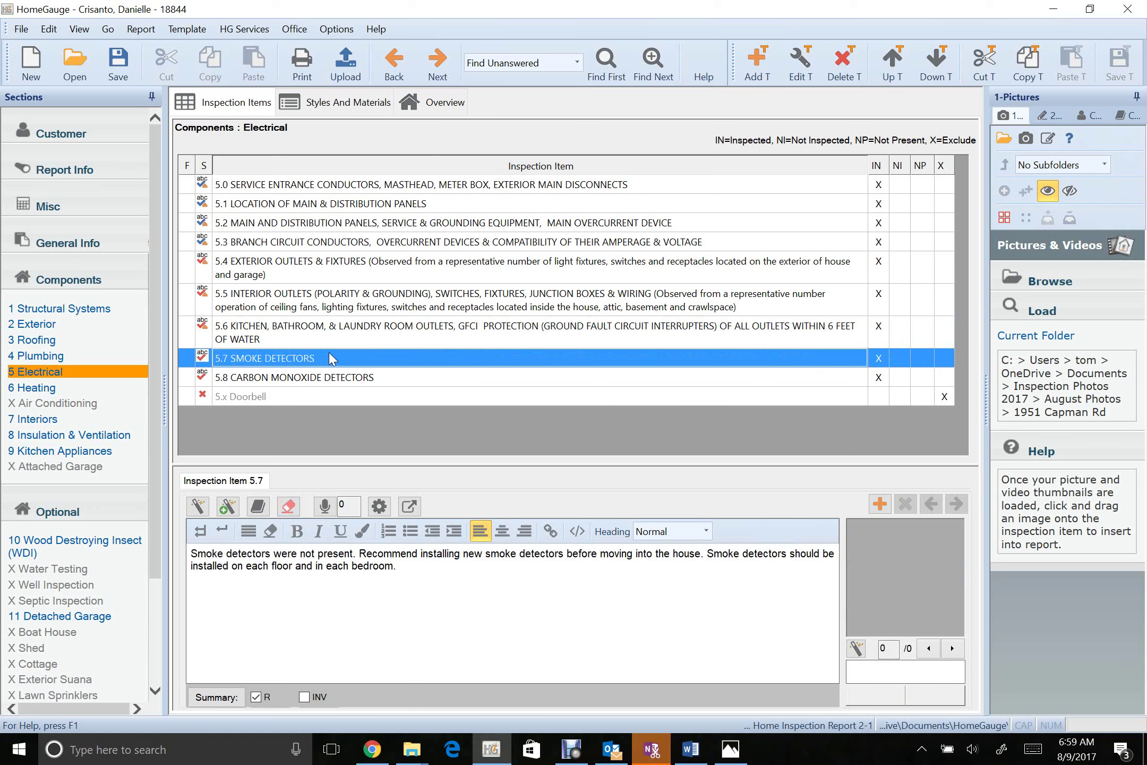
click(878, 359)
click(921, 359)
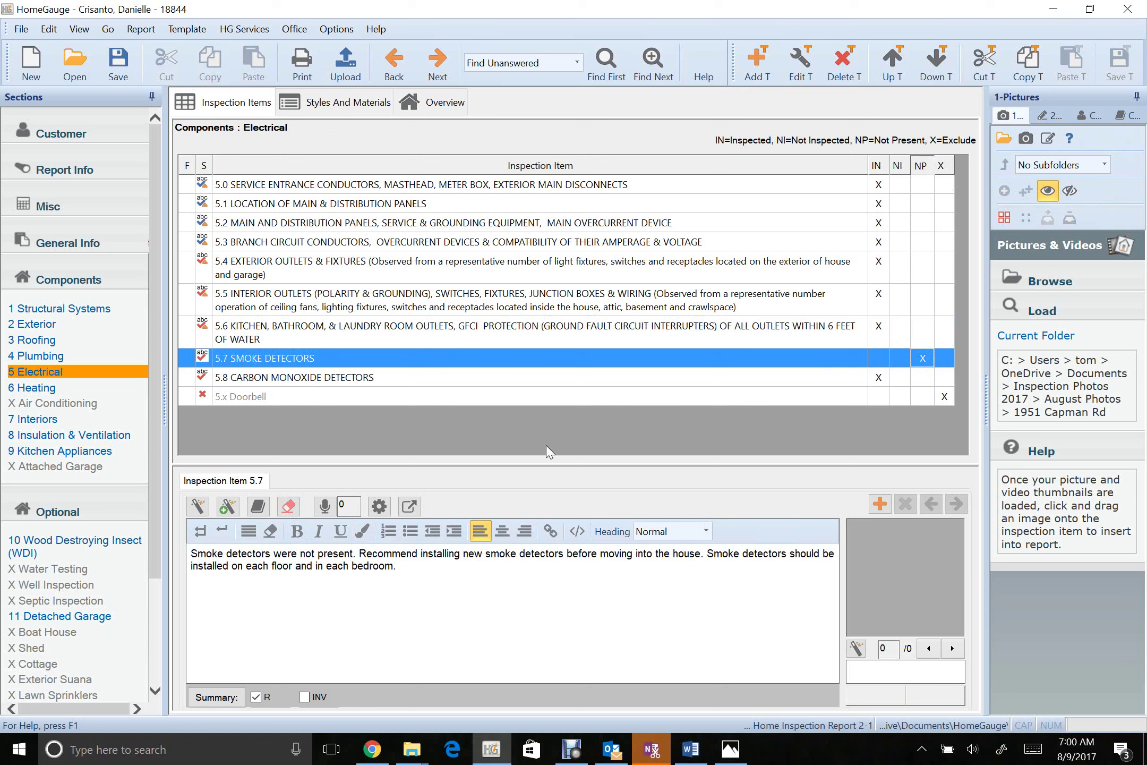
click(327, 382)
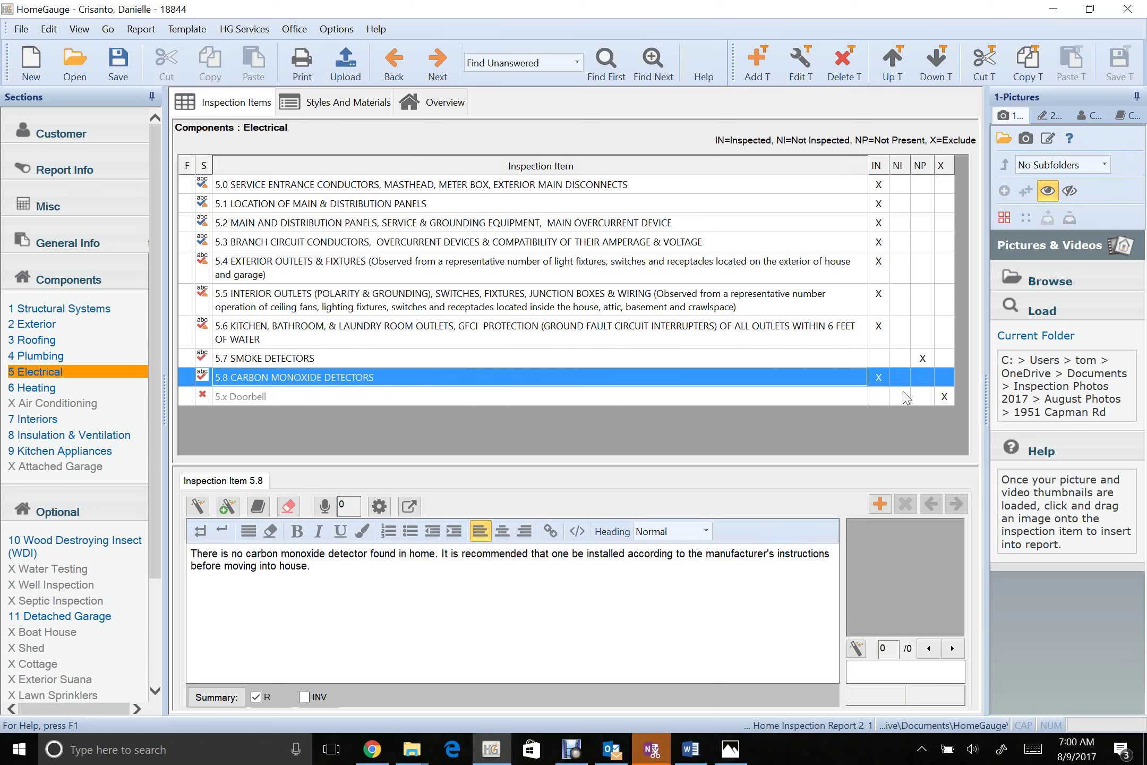
click(922, 378)
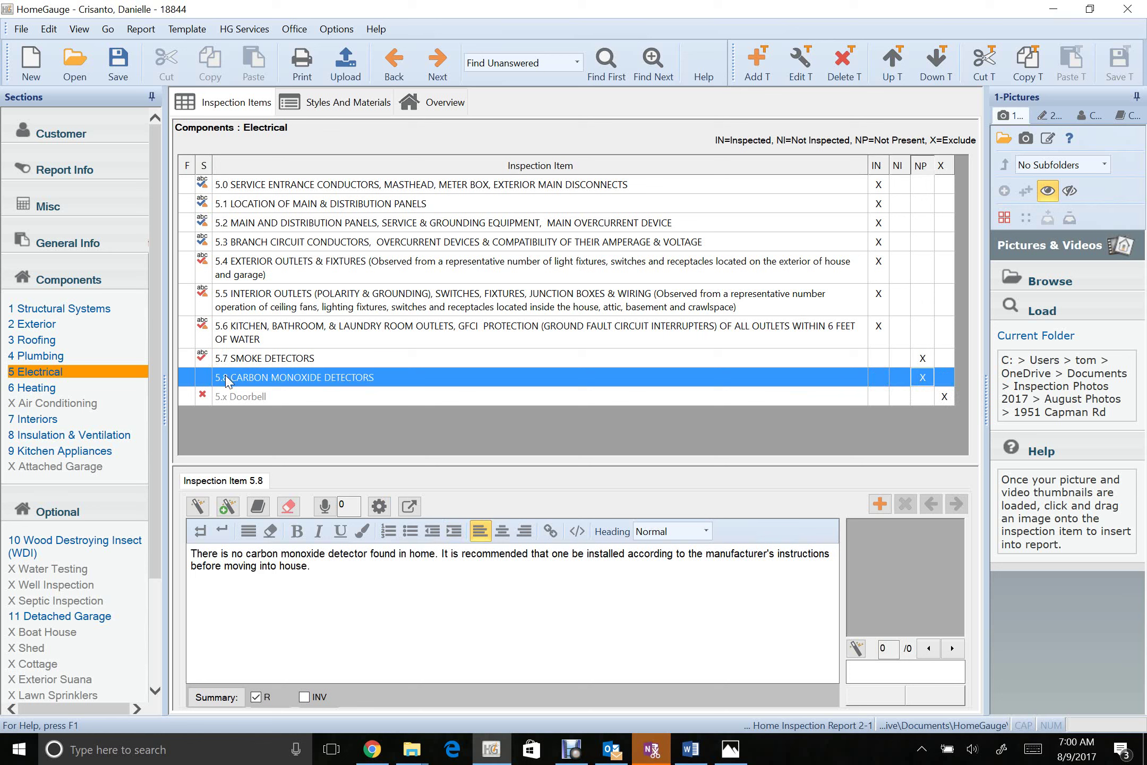
click(302, 357)
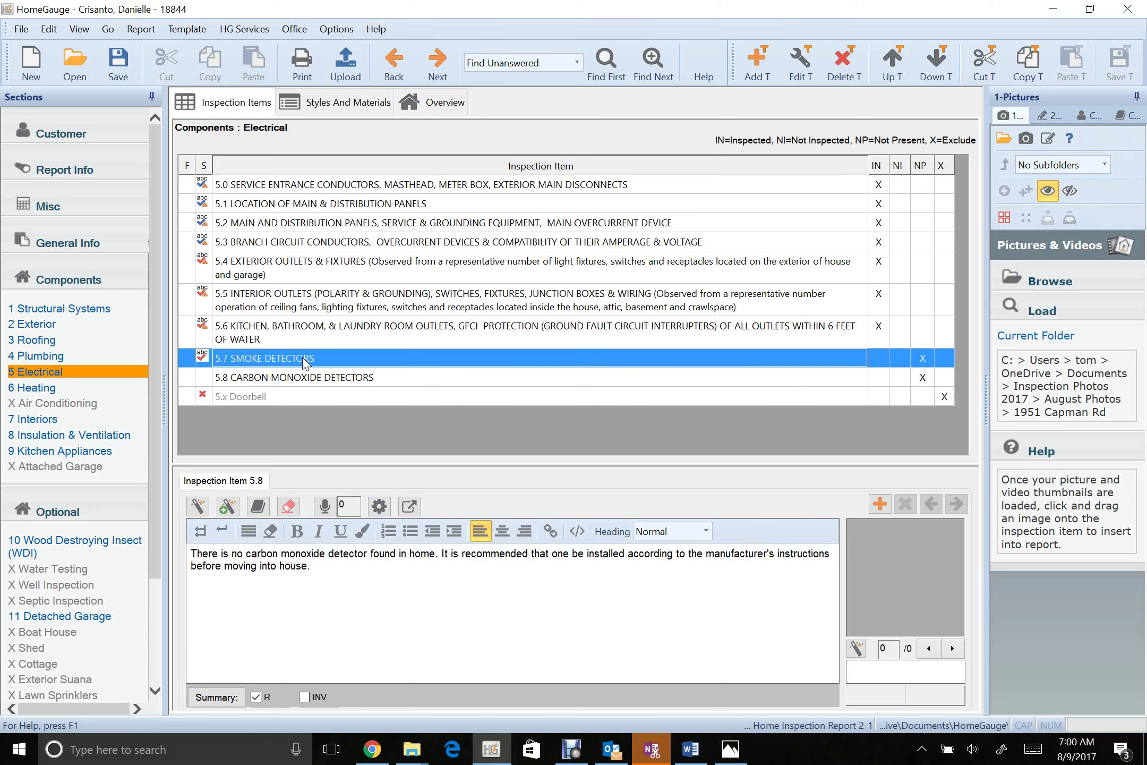
Go to the Heating section and review the second comment of Heating Systems & Equipment
click(37, 387)
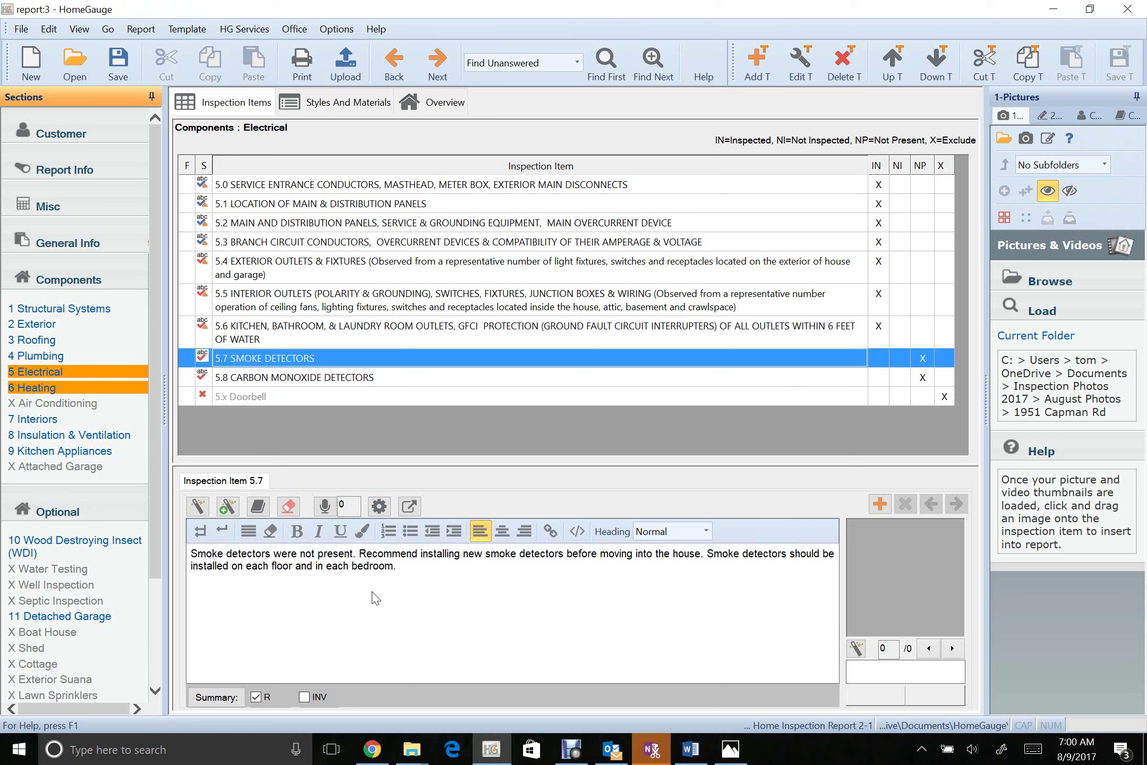
click(292, 481)
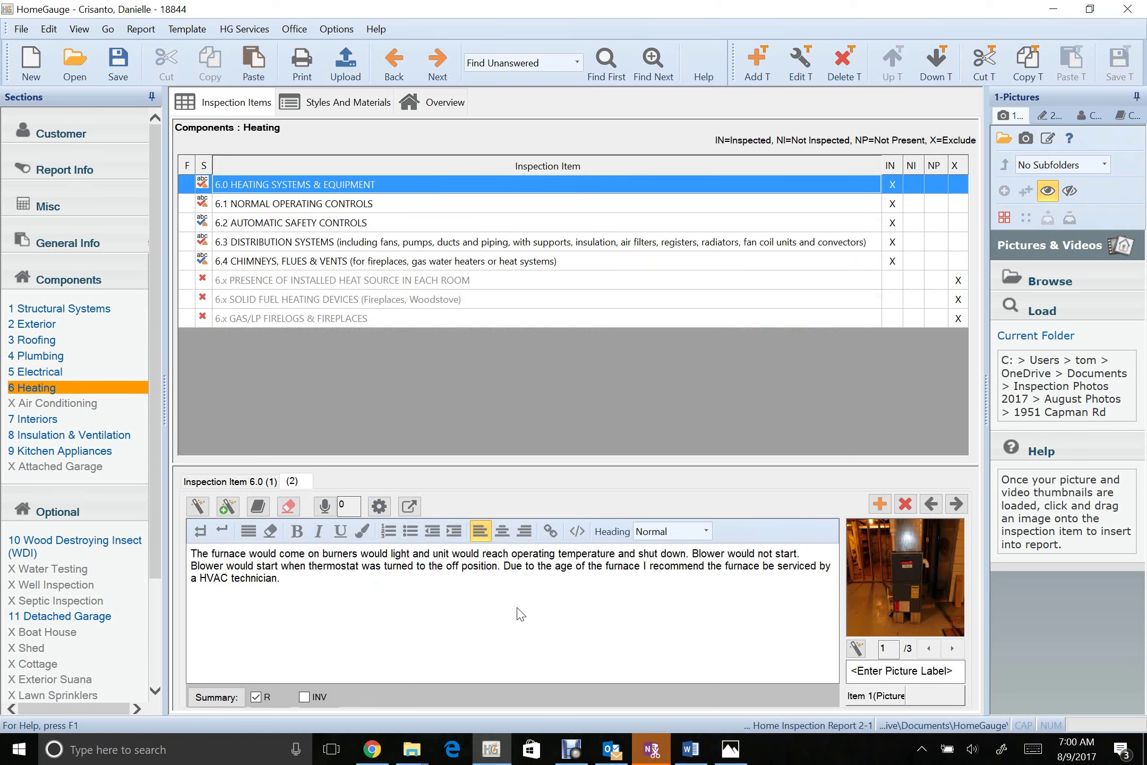
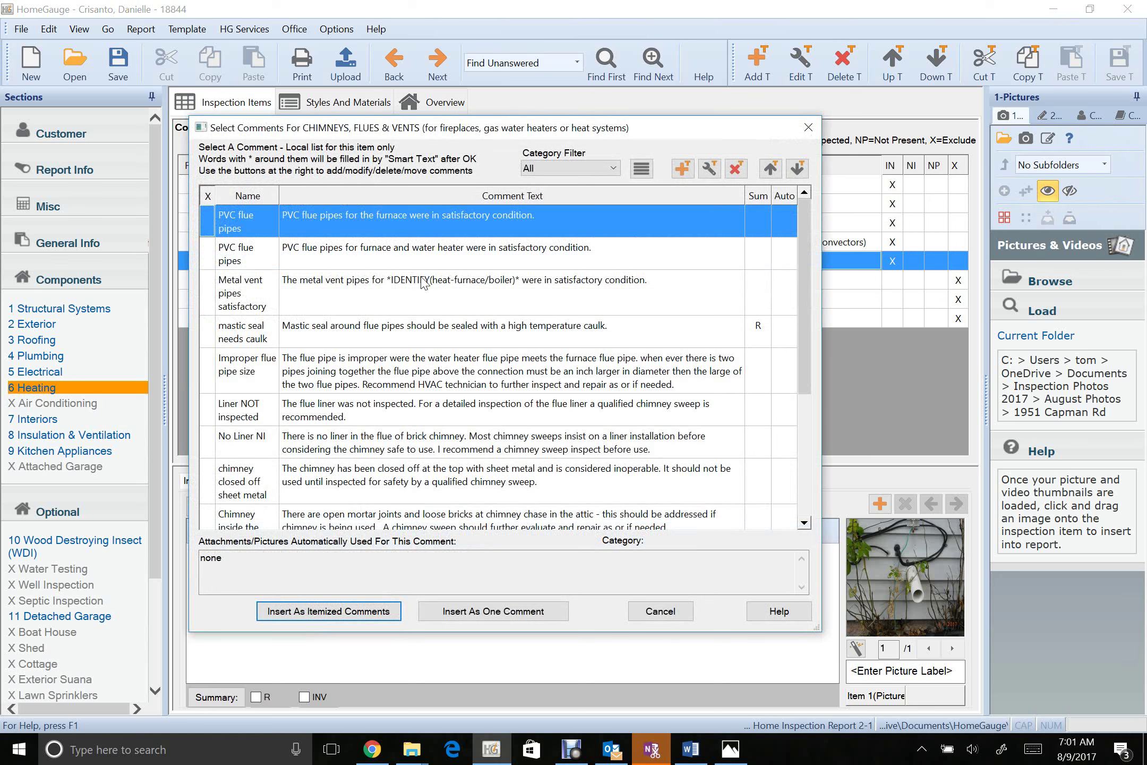
Dismiss the comment list for Chimneys, Flues & Vents and change its comment to "PVC flue pipe for the furnace was in satisfactory condition."
click(667, 618)
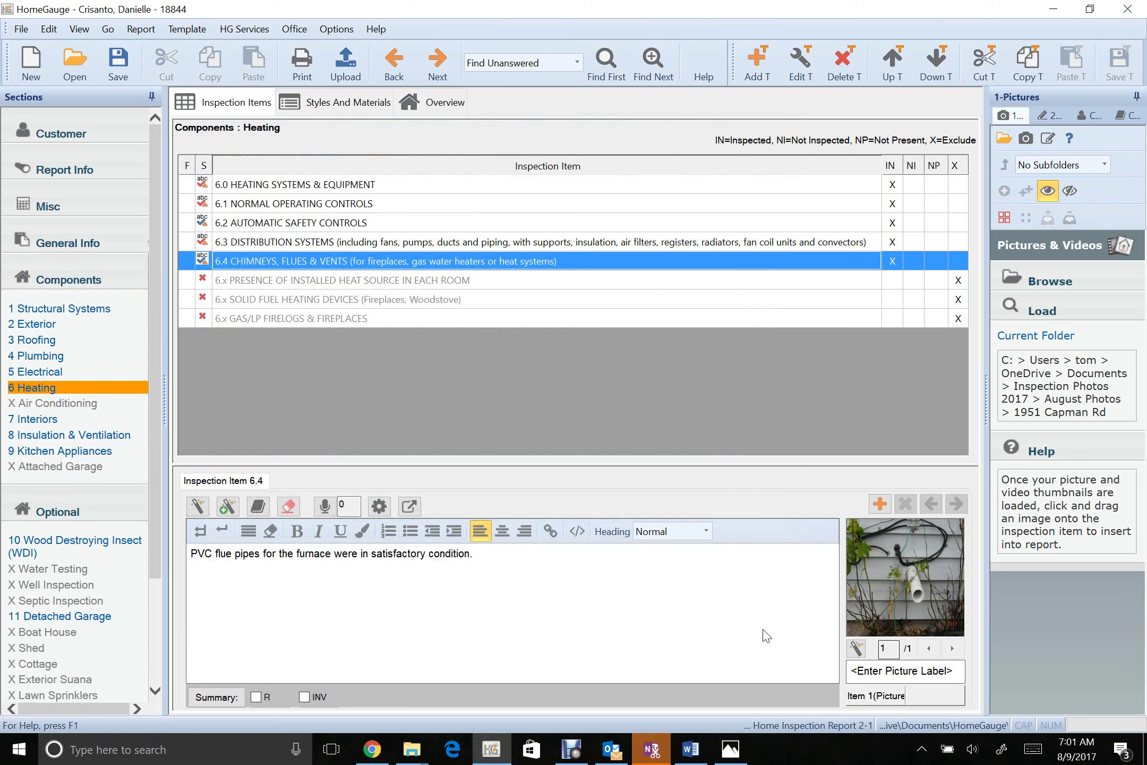
click(259, 572)
key(BackSpace)
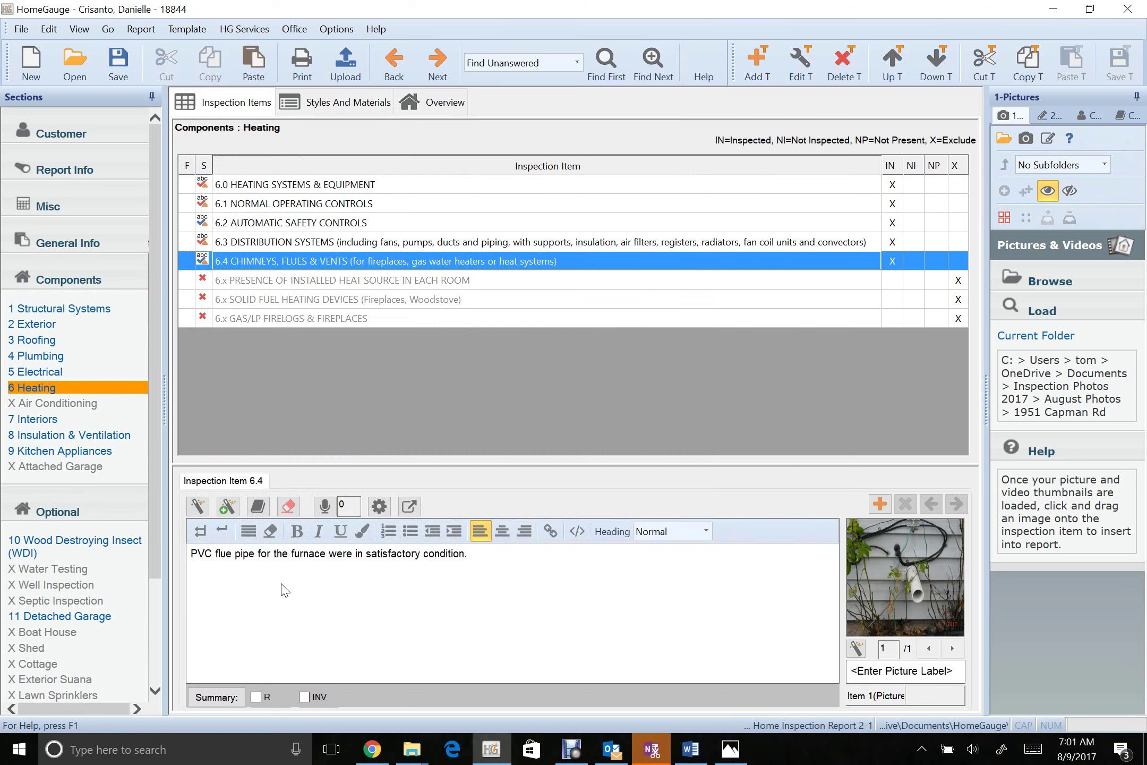
text(as)
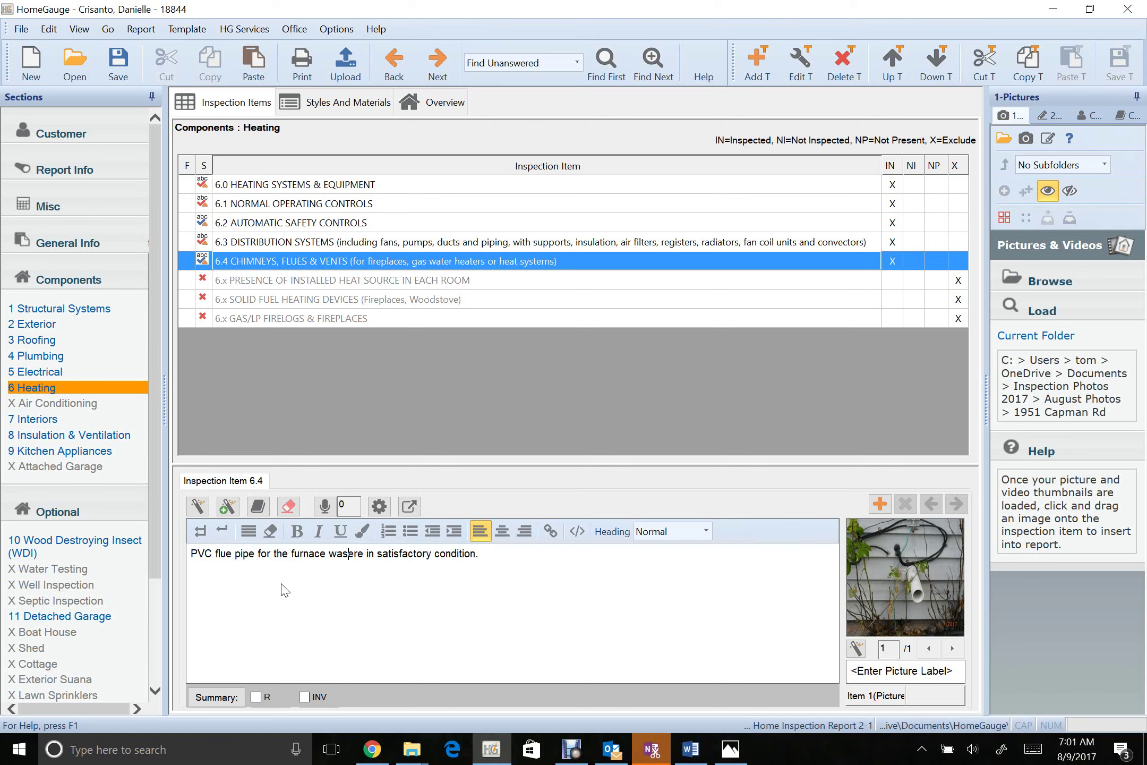
key(Delete)
key(Delete)
key(Delete)
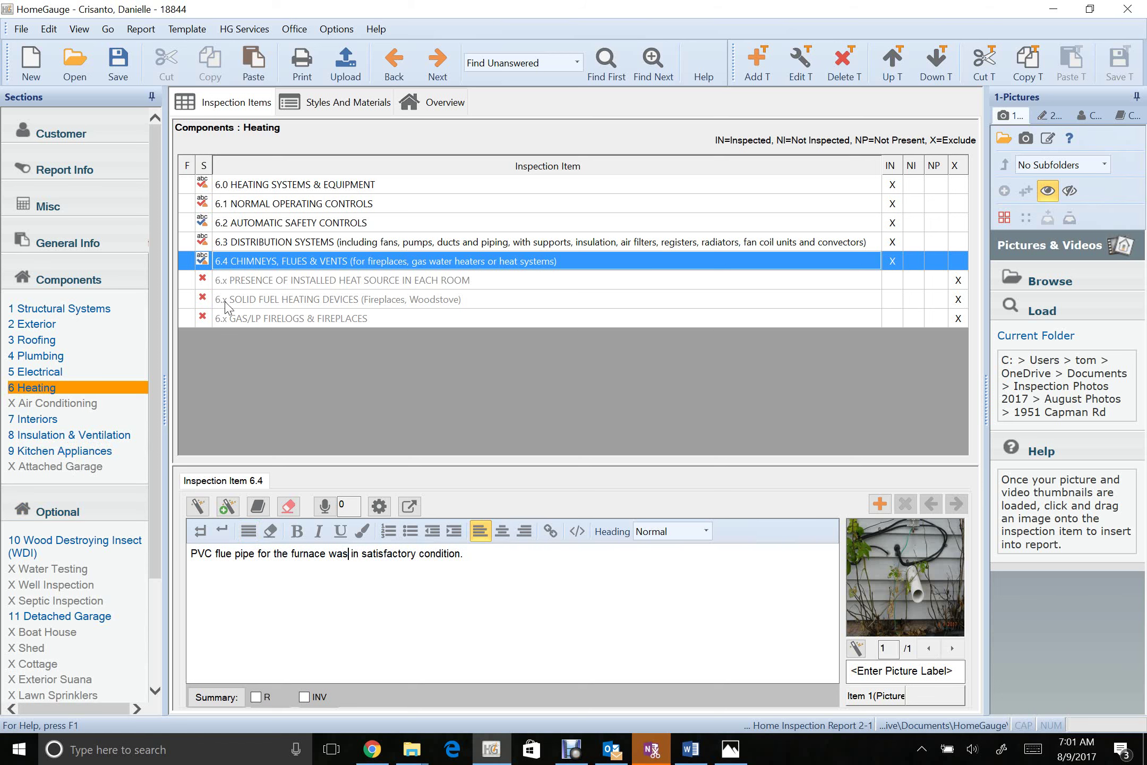
Go to the Interiors section and review the second Ceilings comment
click(87, 418)
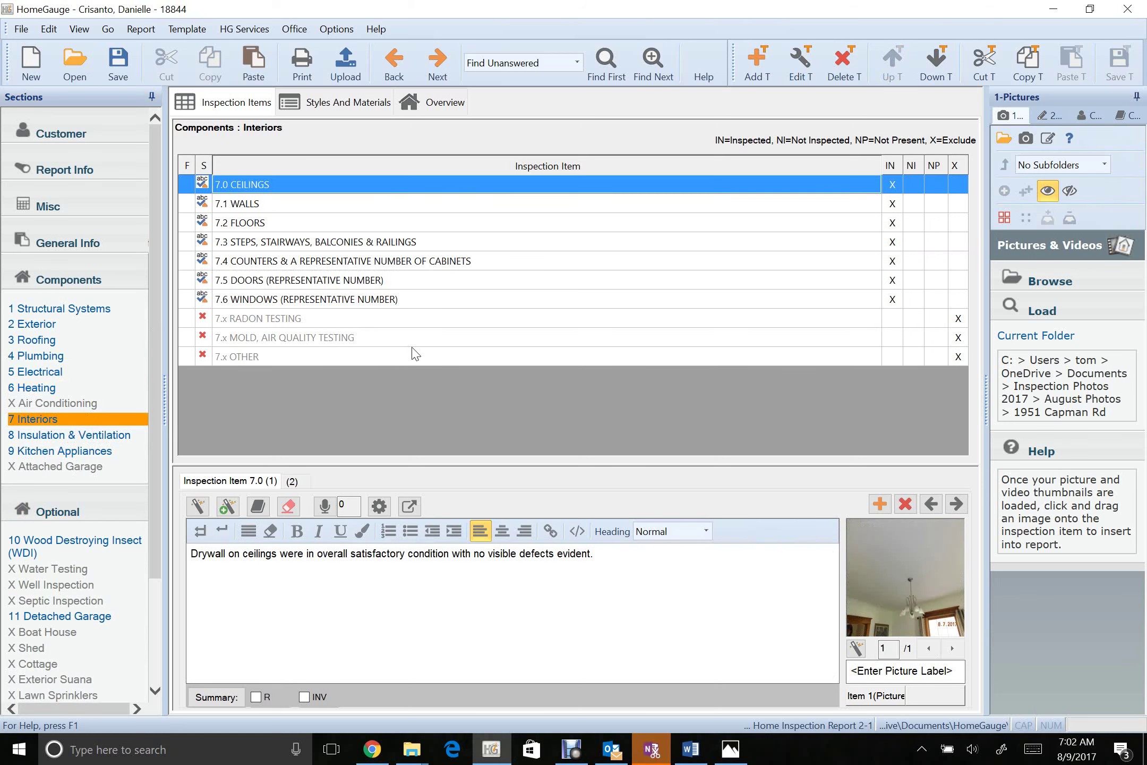
click(295, 481)
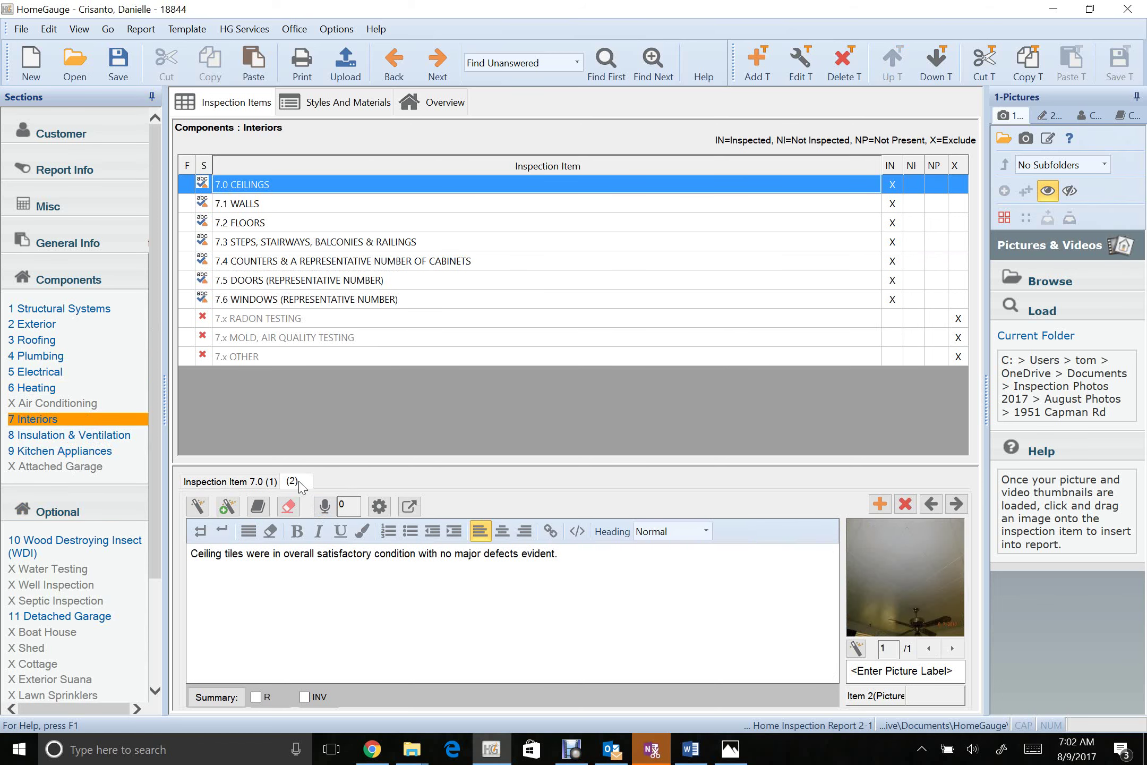
Shorten the Walls comment to "Interior walls were in overall satisfactory condition."
click(280, 206)
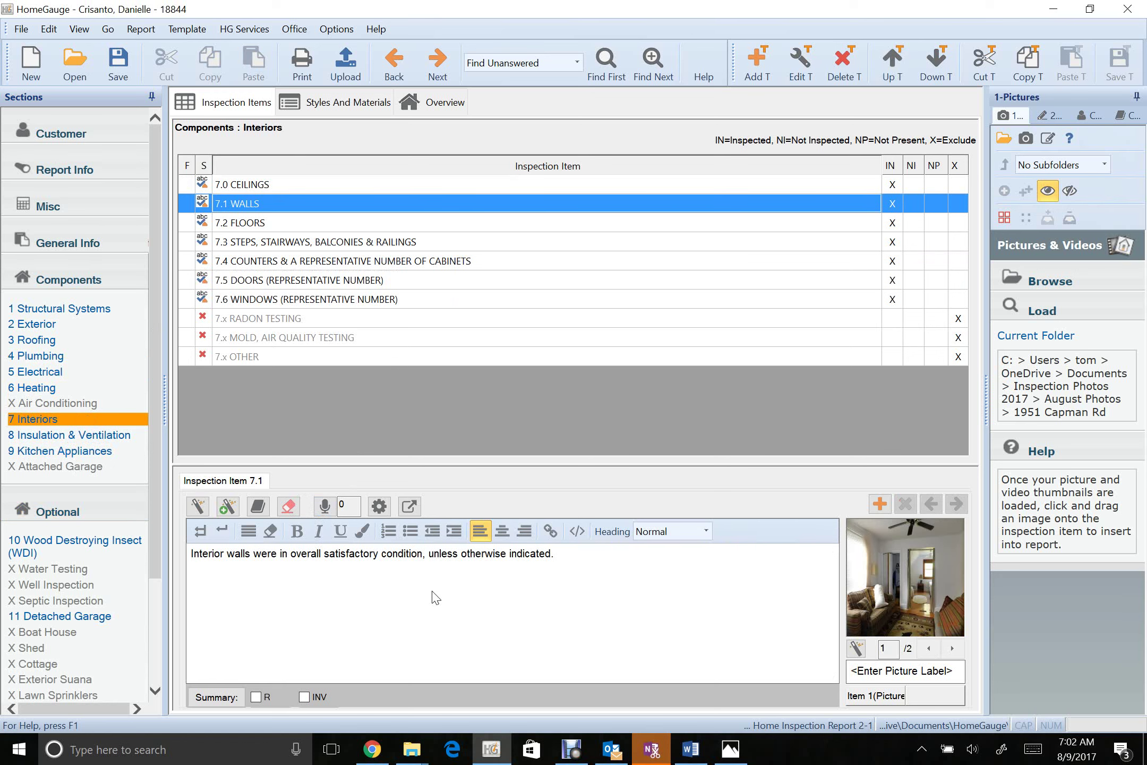
click(420, 573)
drag(425, 579, 649, 594)
key(BackSpace)
key(BackSpace)
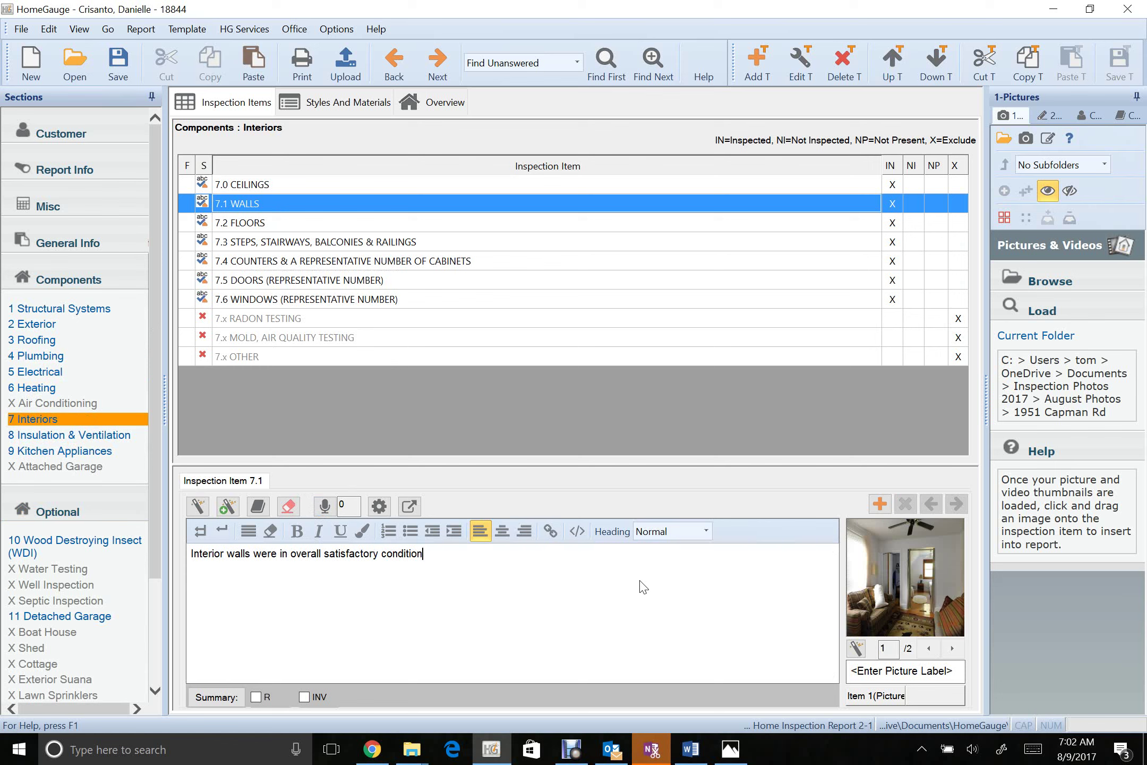
text(.)
Review the comments for Floors, Steps, Stairways, Balconies & Railings, Counters & Cabinets, and Doors in the Interiors section
click(247, 227)
click(319, 244)
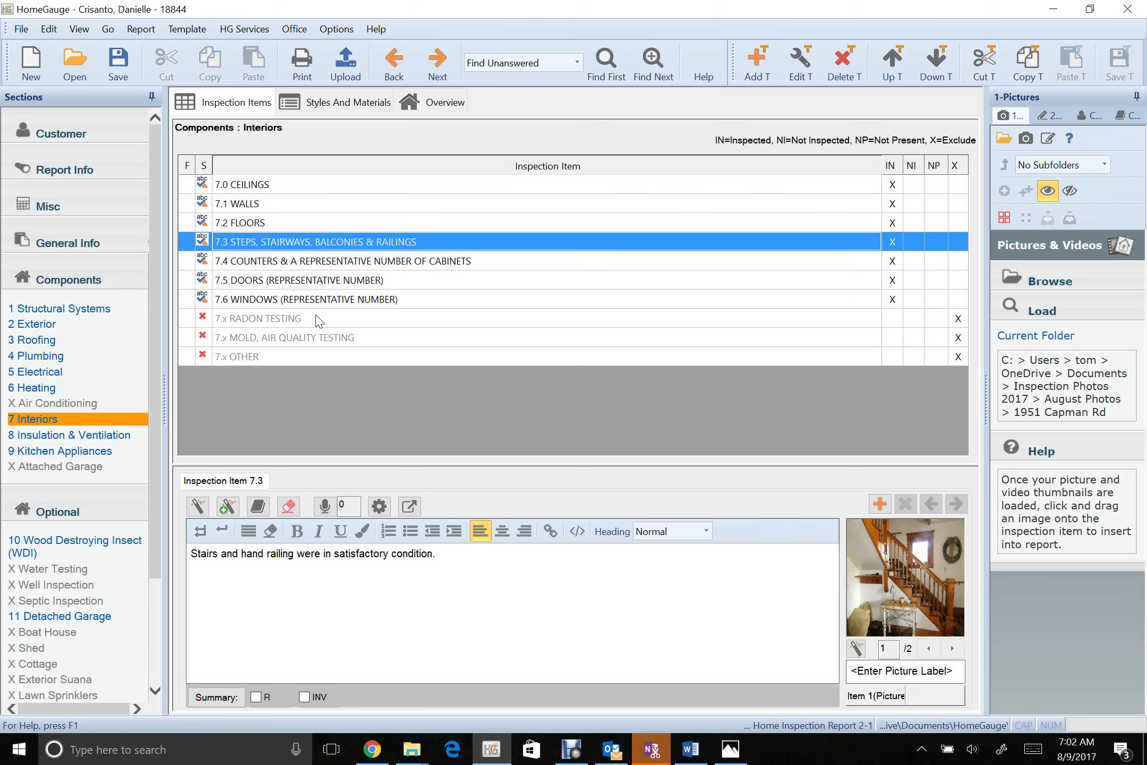
click(319, 260)
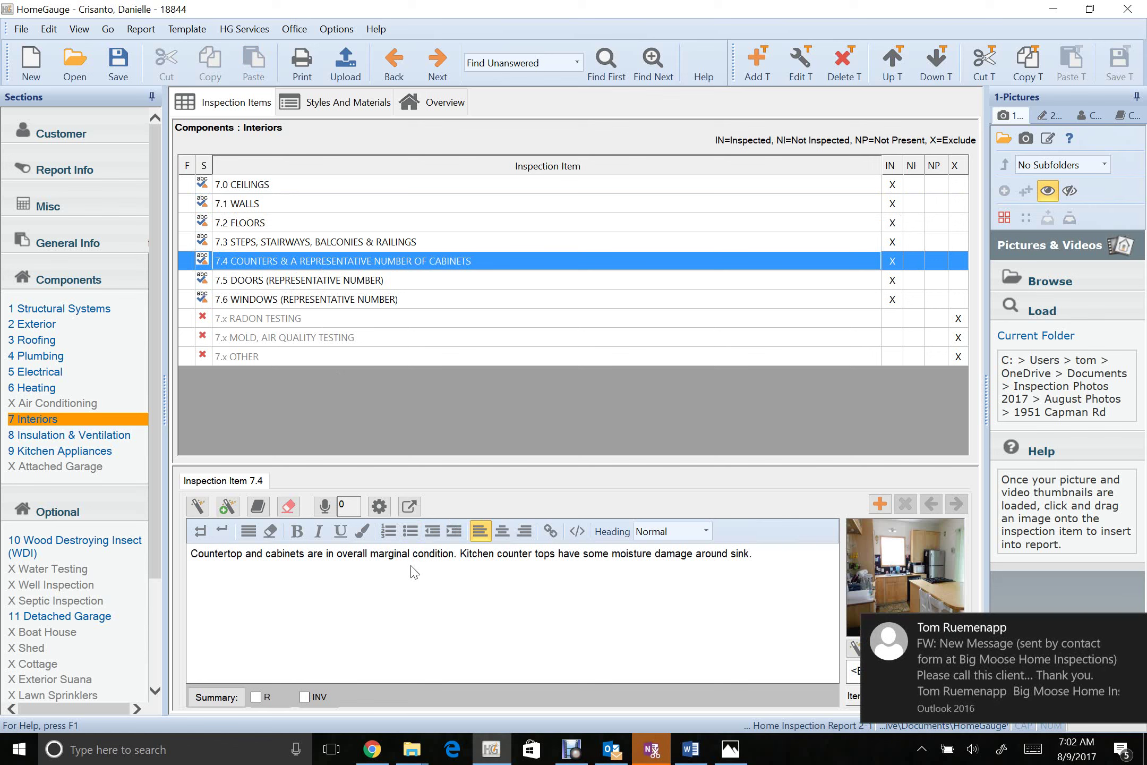
click(266, 284)
click(267, 269)
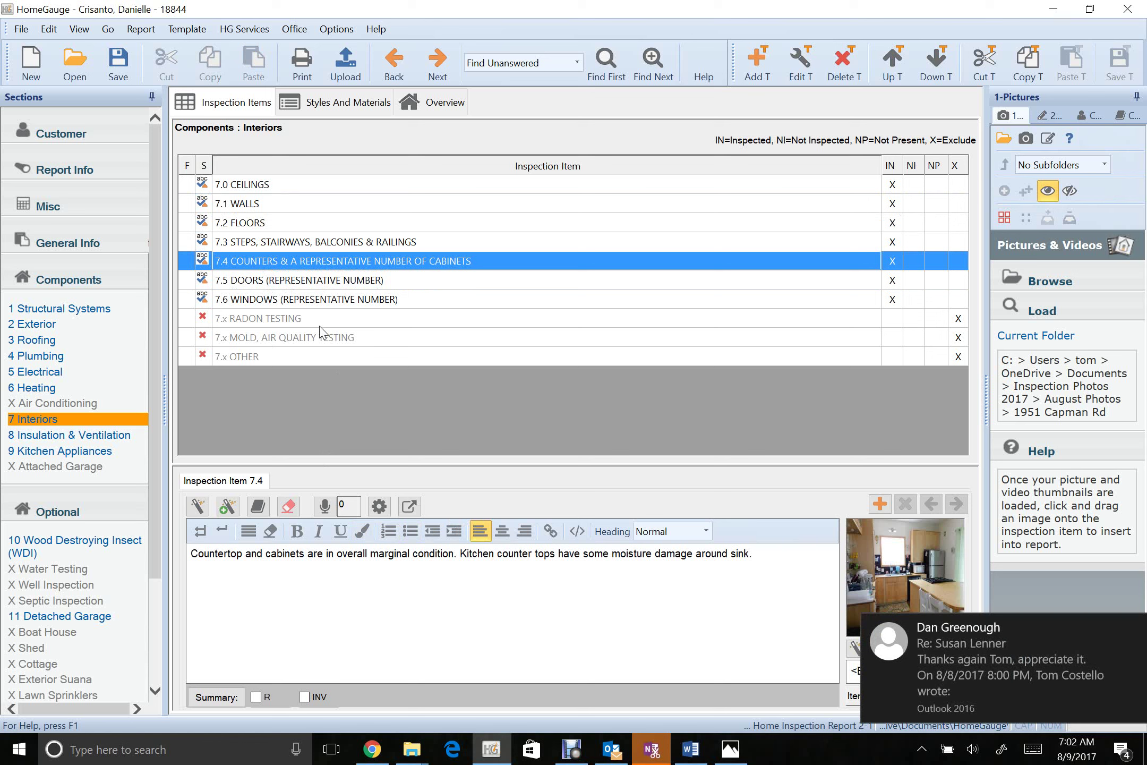
click(357, 281)
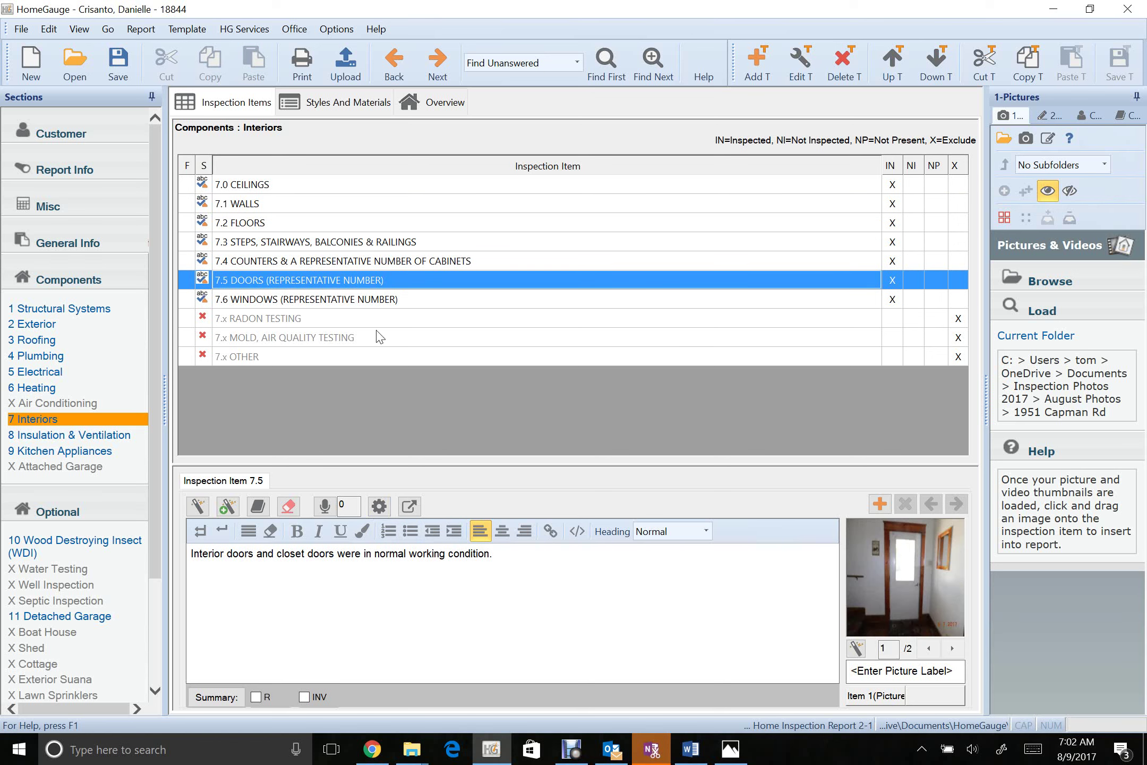
Look through the Windows pictures and shorten the Windows comment to "Windows were in overall satisfactory condition."
click(385, 300)
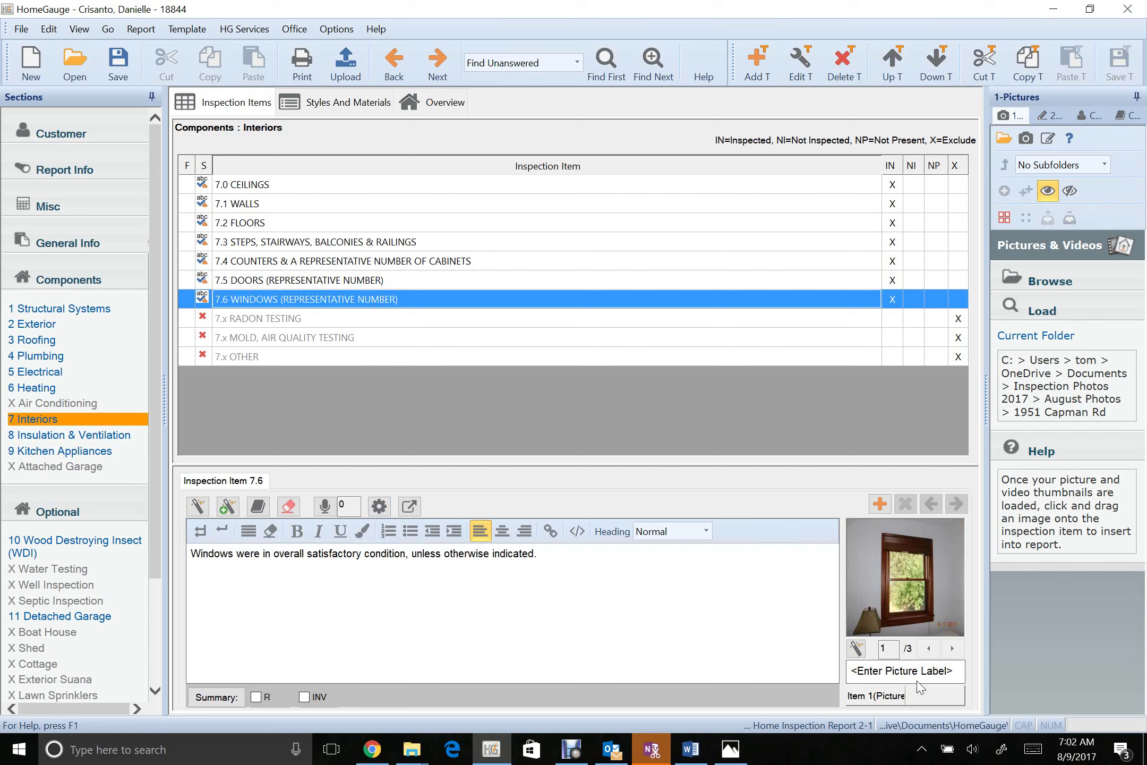
click(952, 648)
click(952, 648)
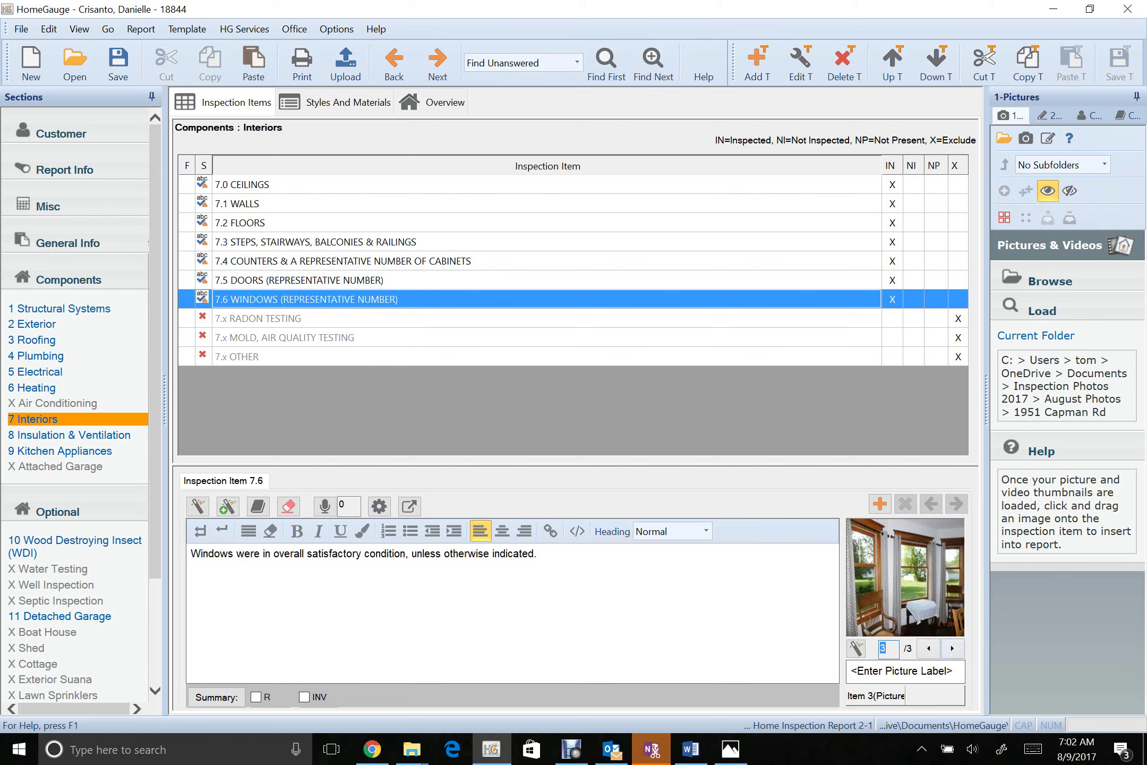
drag(407, 557, 558, 586)
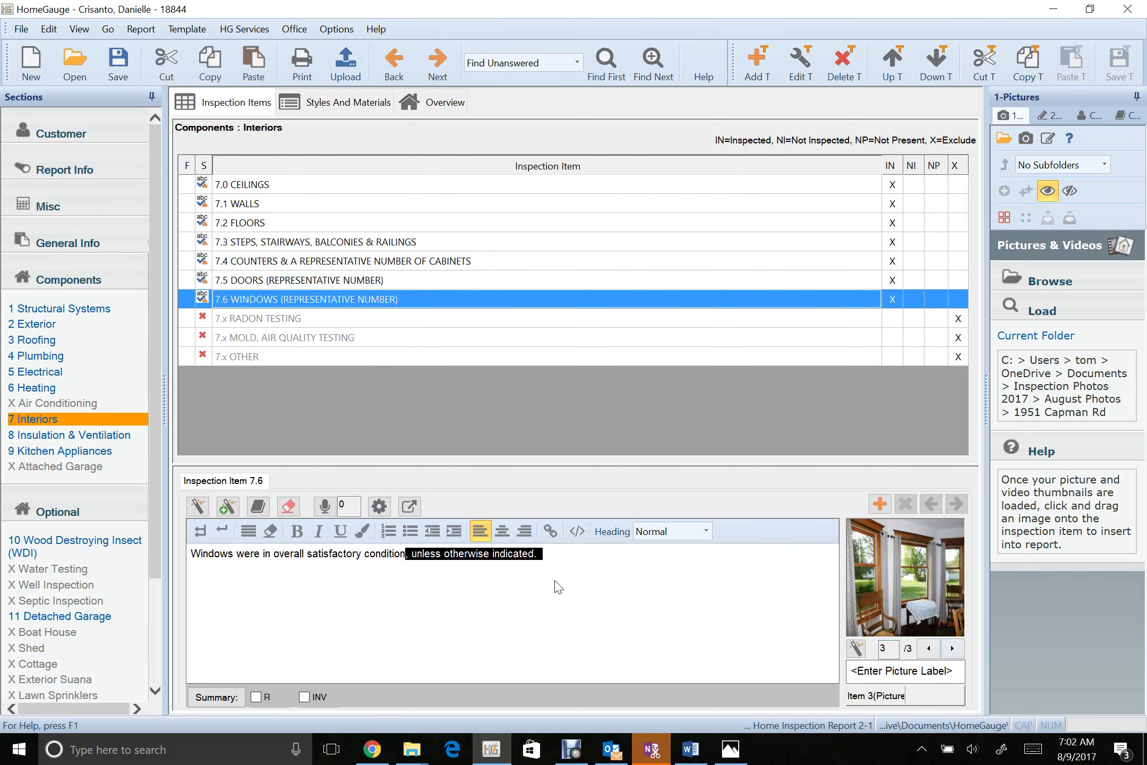
text(.)
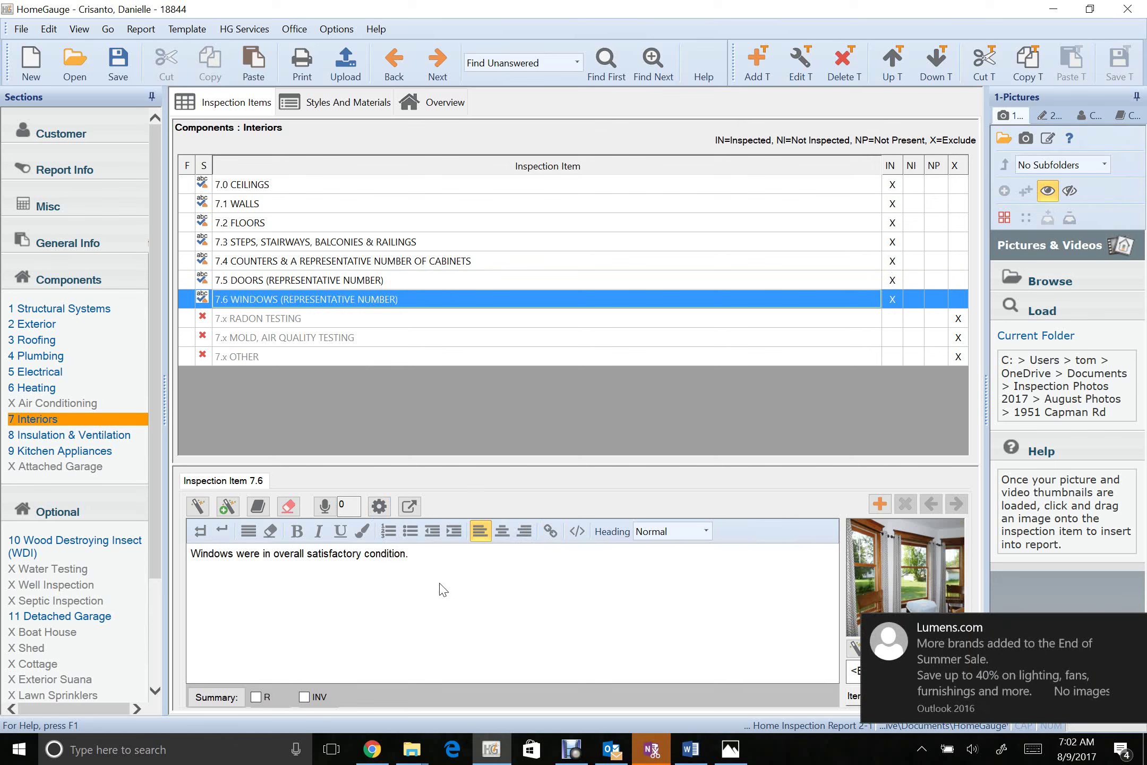
Go to the Insulation & Ventilation section and review the comments for attic insulation, under-floor insulation, attic and foundation ventilation, and venting systems
click(48, 439)
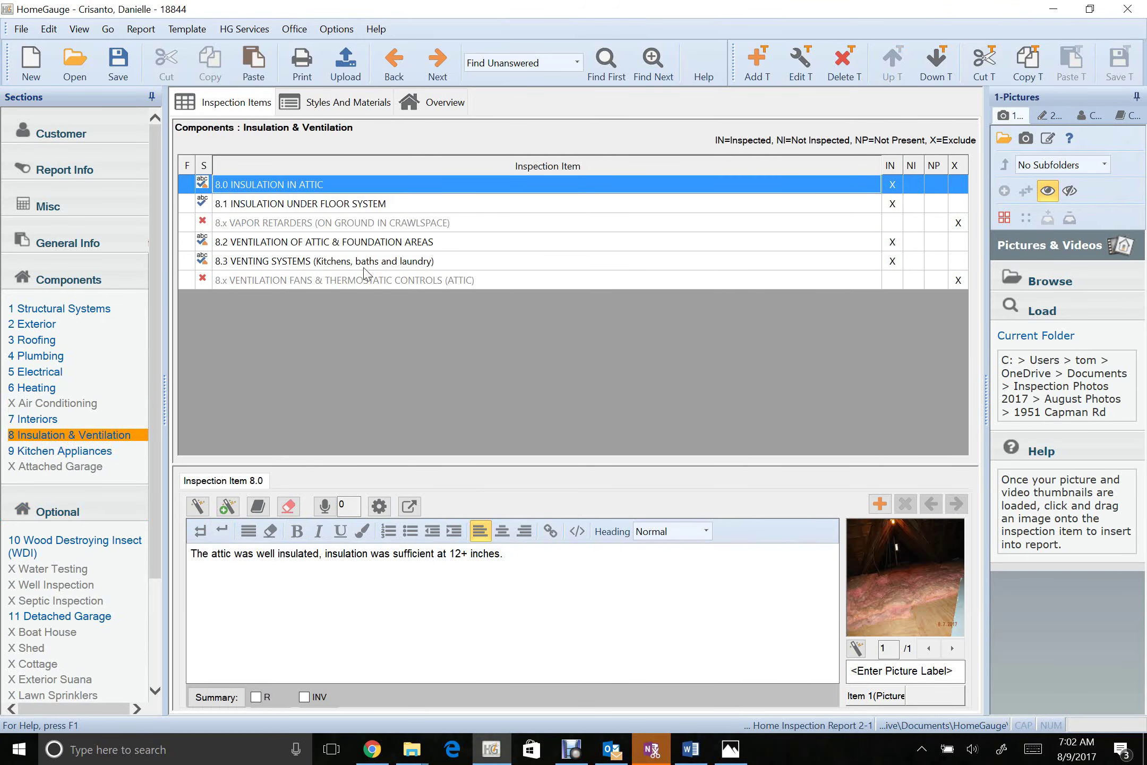
click(403, 206)
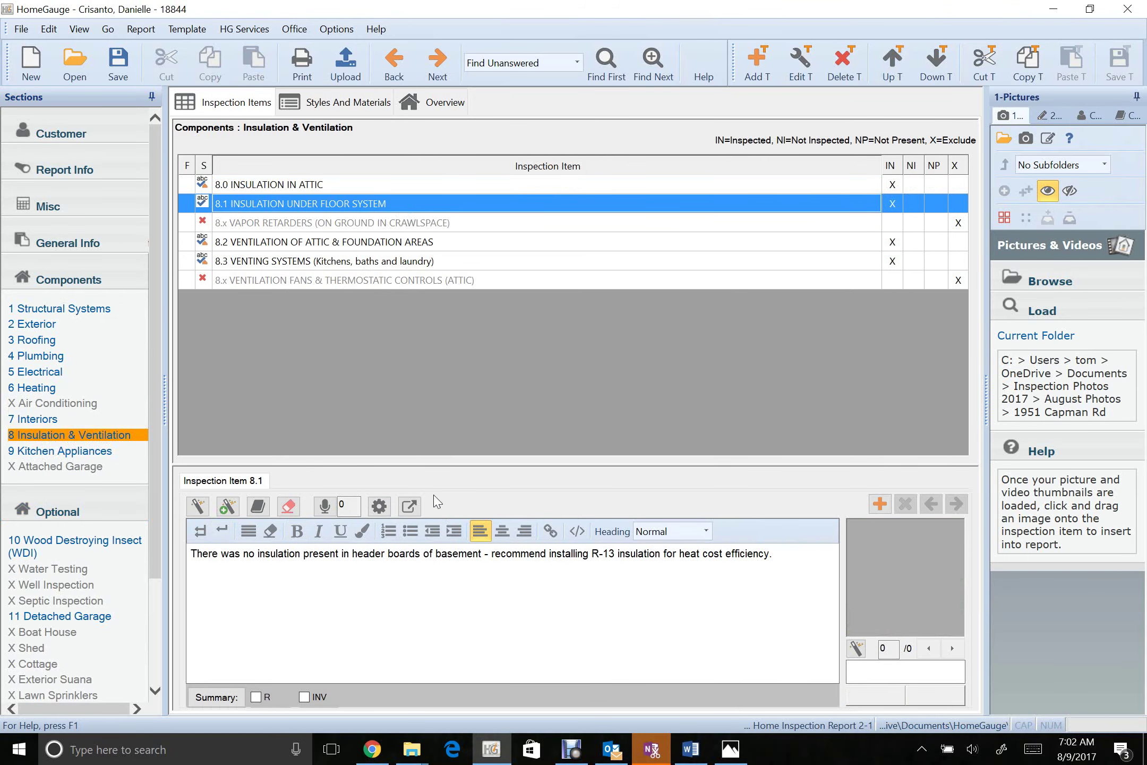
click(368, 249)
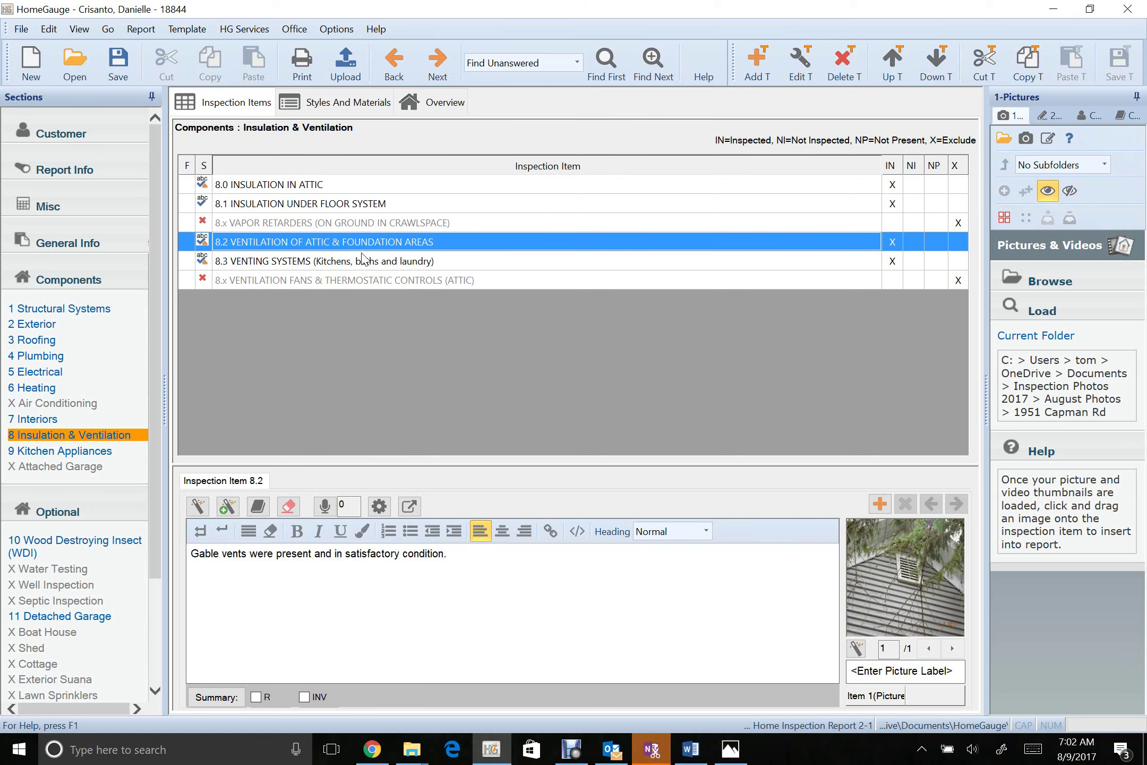
click(363, 259)
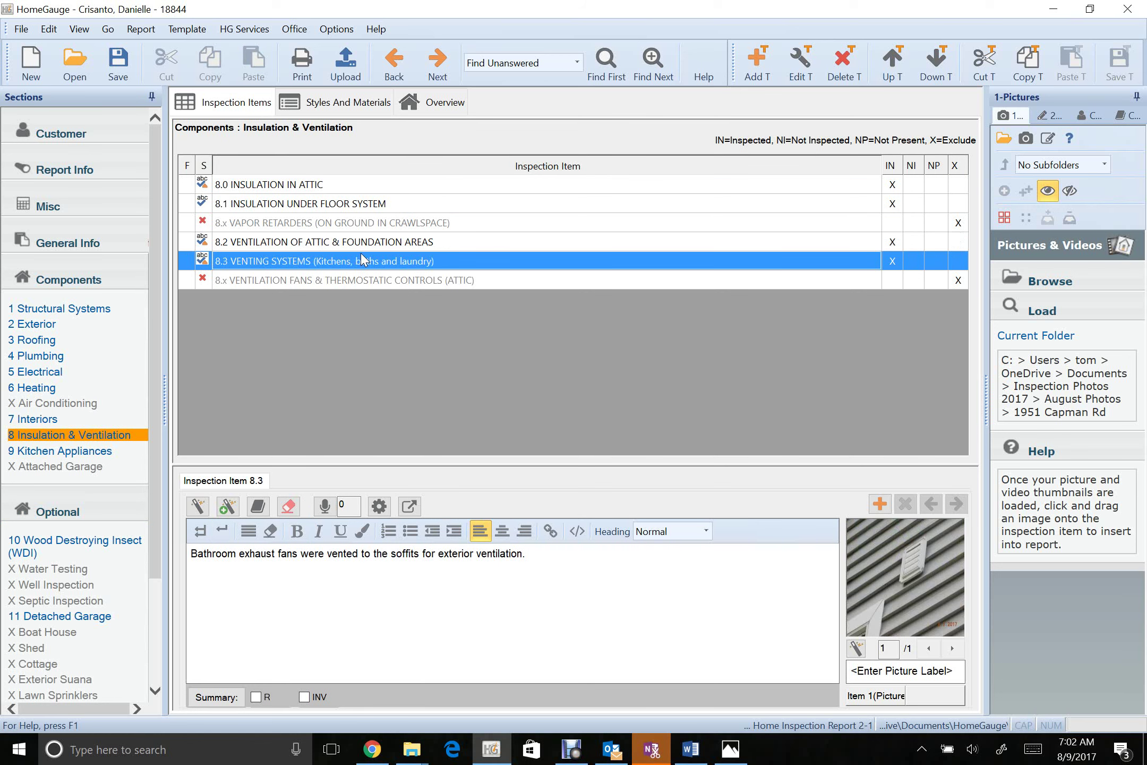
Go to the Kitchen Appliances section and review the Dishwasher, Food Waste Disposer and Ranges/Ovens/Cooktops comments
click(60, 452)
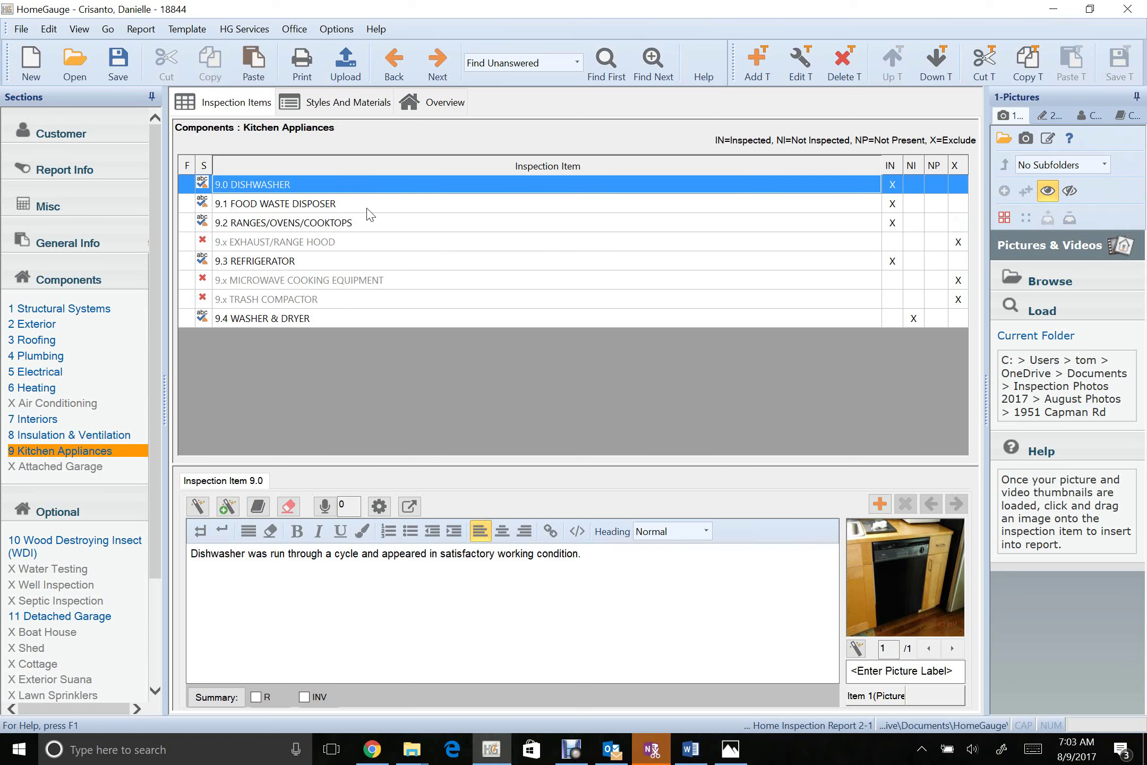
click(374, 205)
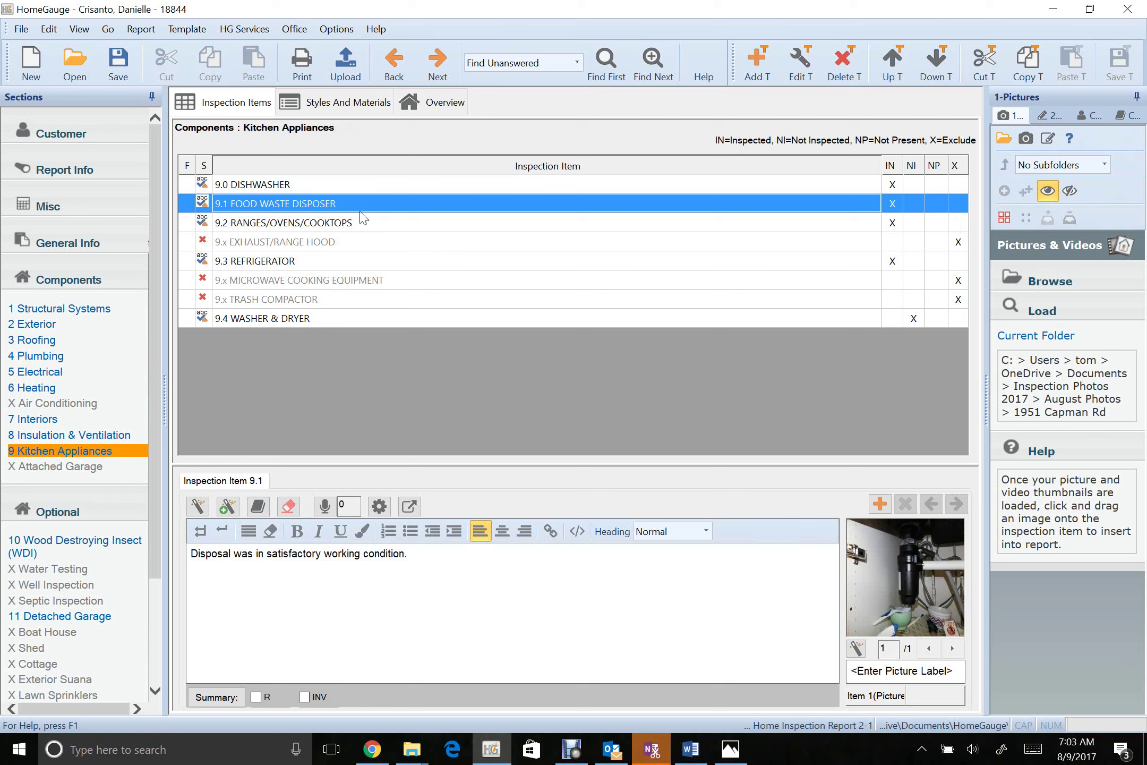
click(349, 225)
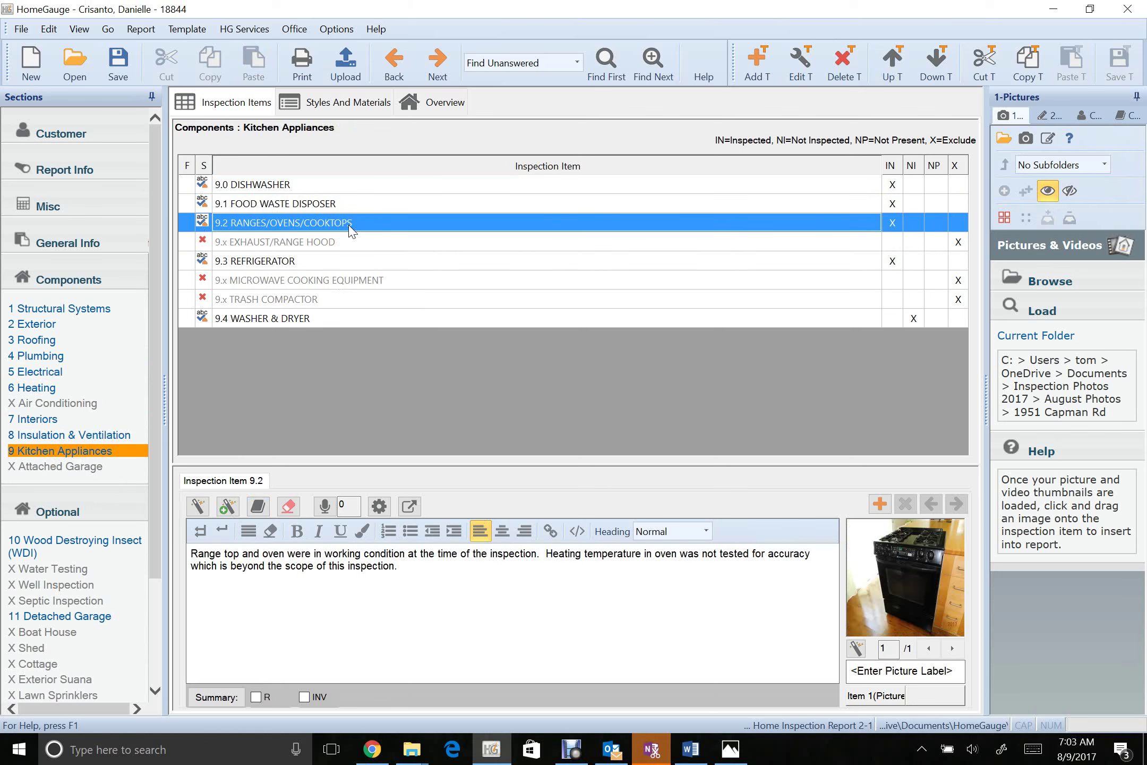
Delete the sentence "Refrigerators are not under any warranty or guaranty." from the Refrigerator comment, and check the Washer & Dryer comment
click(333, 261)
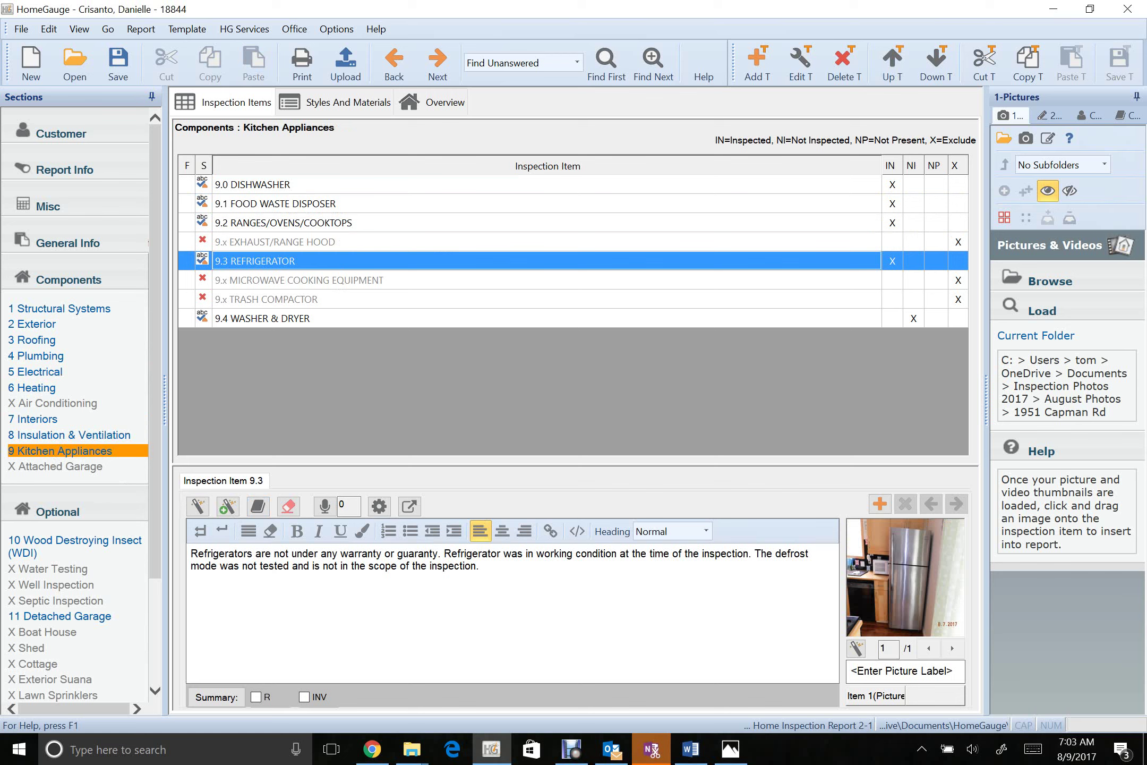
drag(438, 554, 191, 554)
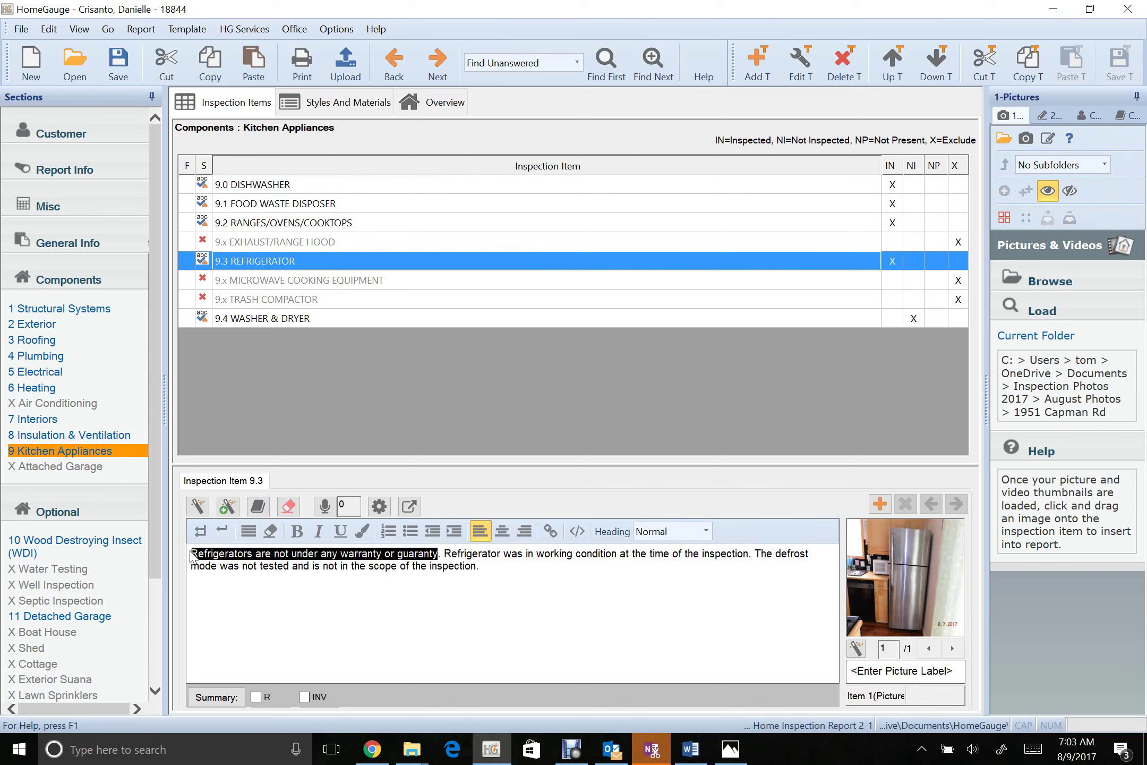
key(Delete)
key(Delete)
key(Delete)
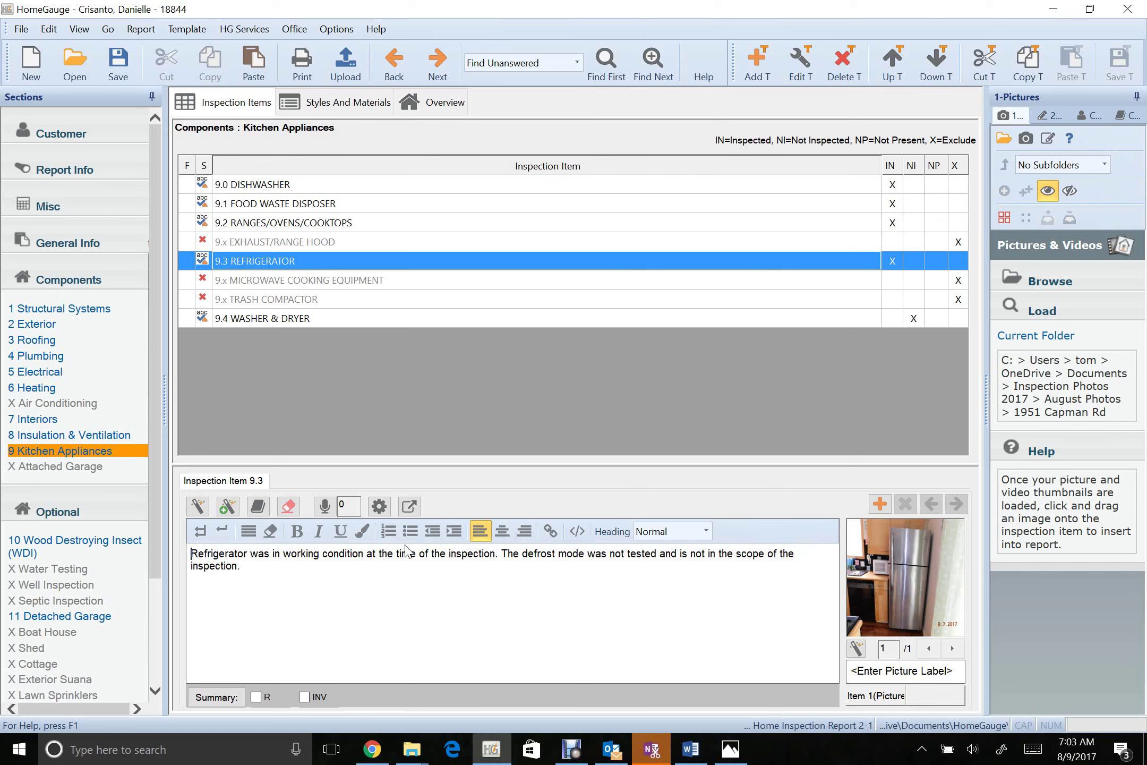
click(326, 314)
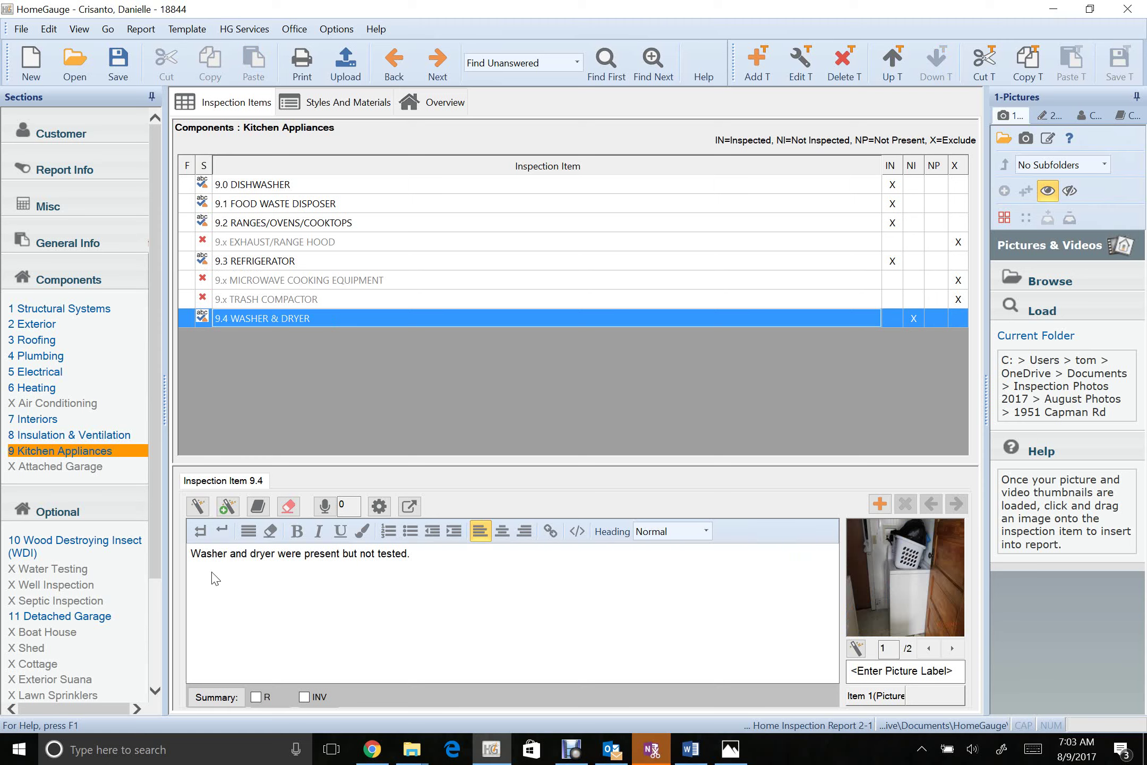
In Wood Destroying Insect (WDI), add a second No visual evidence comment using the stored inspection-date disclaimer that ends with the NPMA-33 Pest Form sentence
click(85, 547)
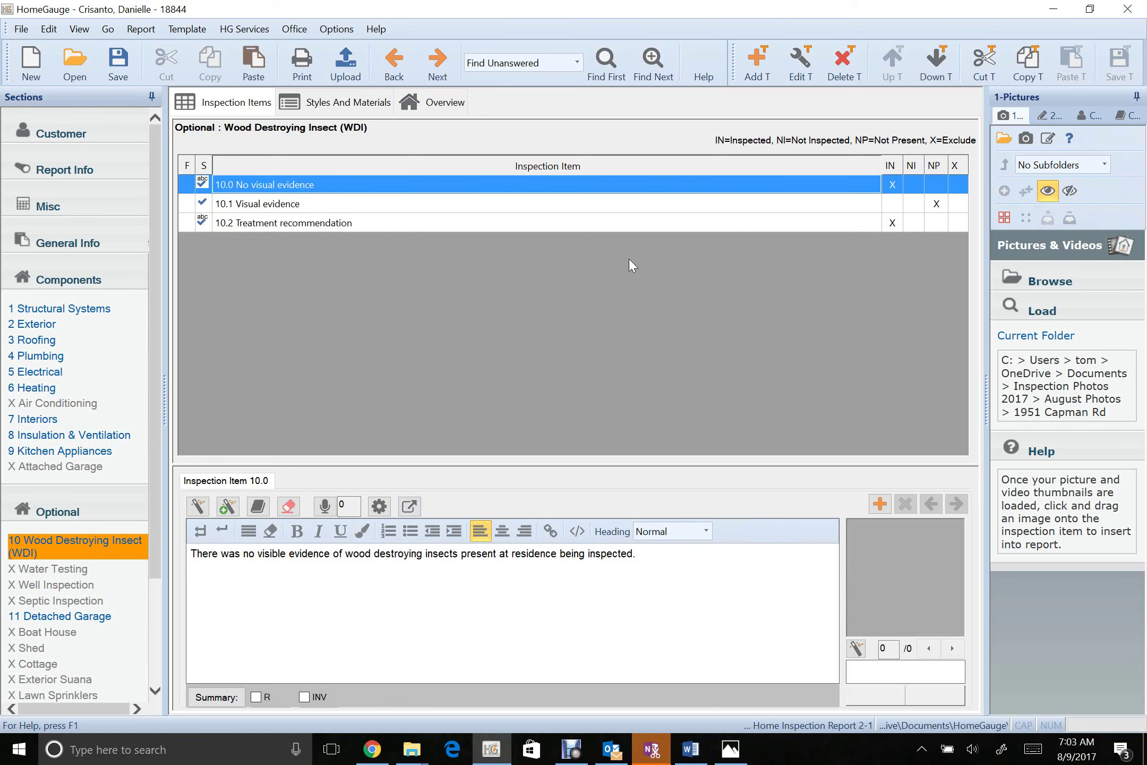
click(879, 504)
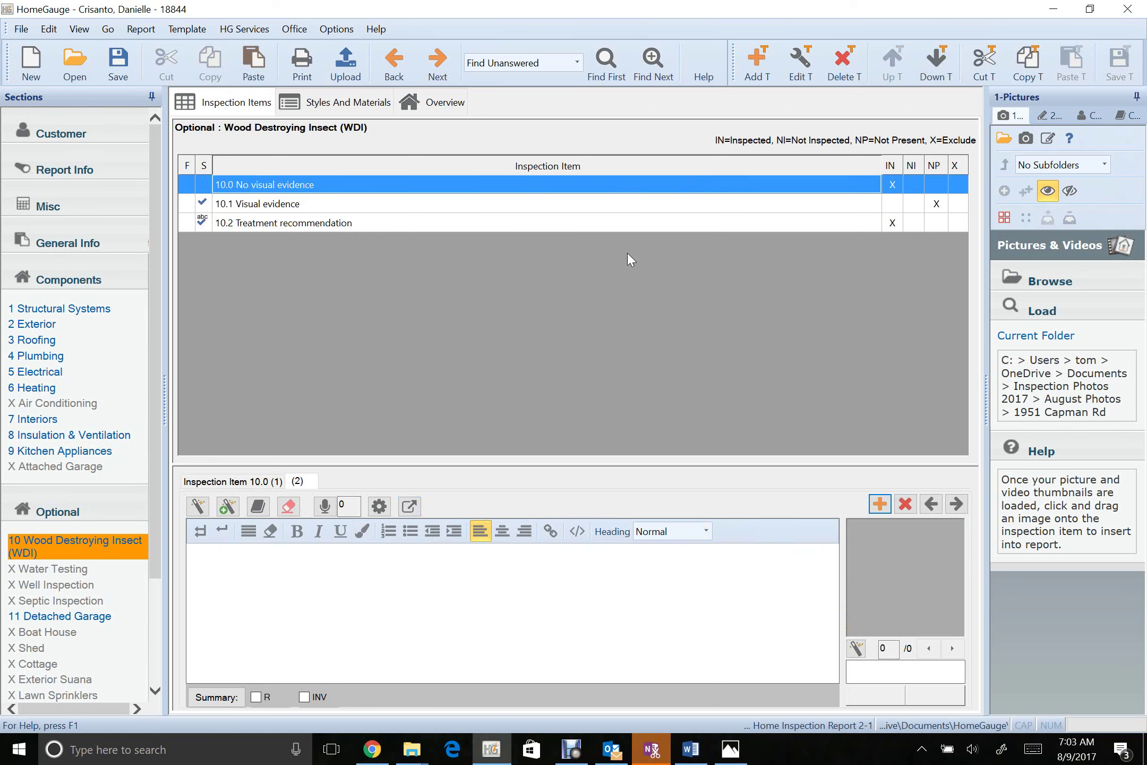
double_click(735, 184)
click(535, 275)
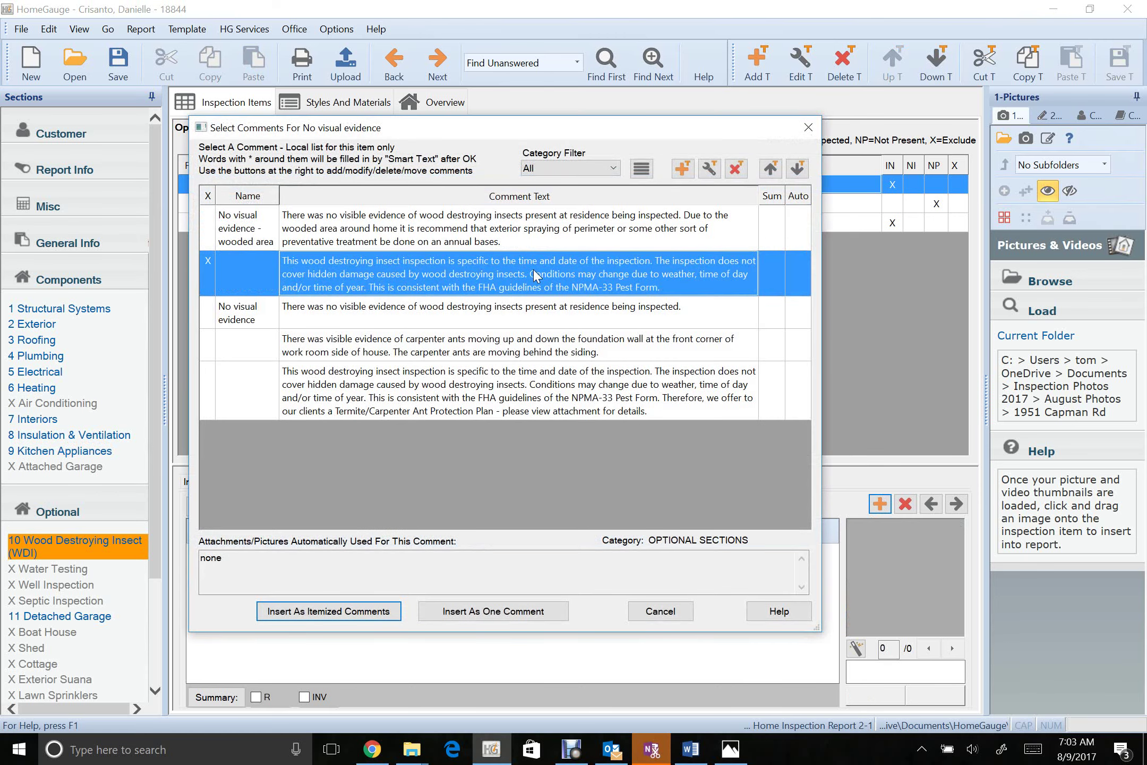
click(507, 611)
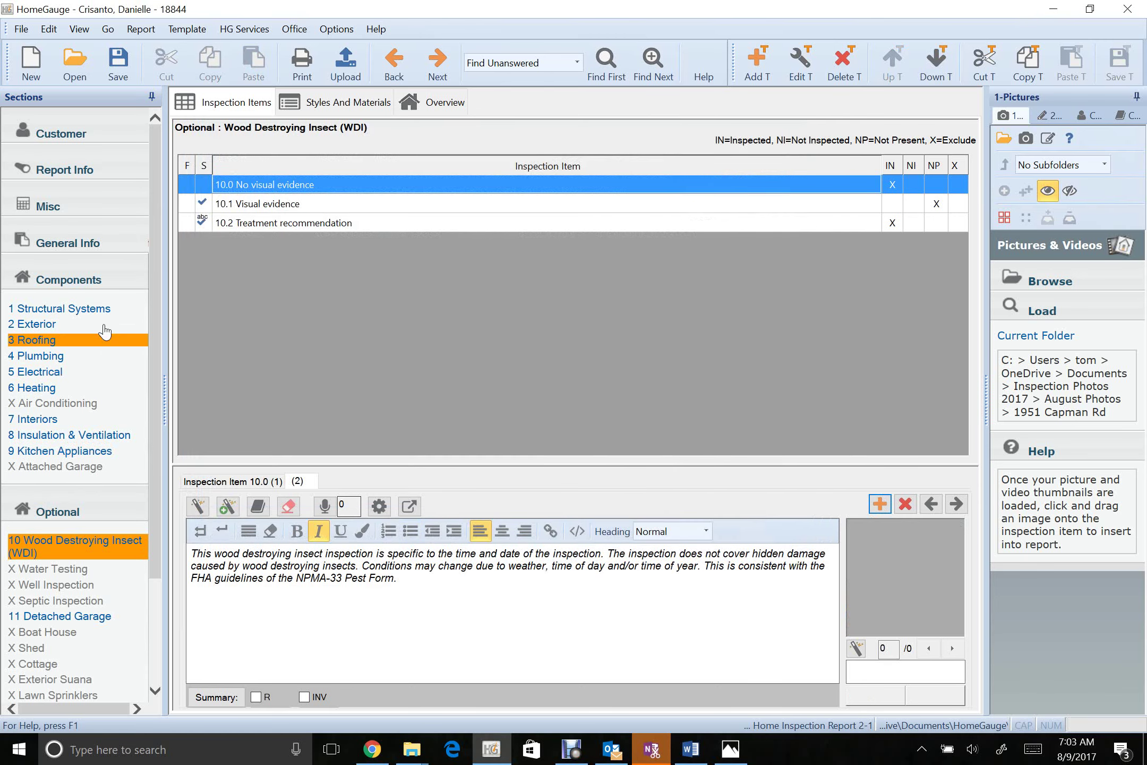
Check the General Info page, and replace the first No visual evidence comment in the WDI section with the stored "No visual evidence - wooded area" comment
click(108, 253)
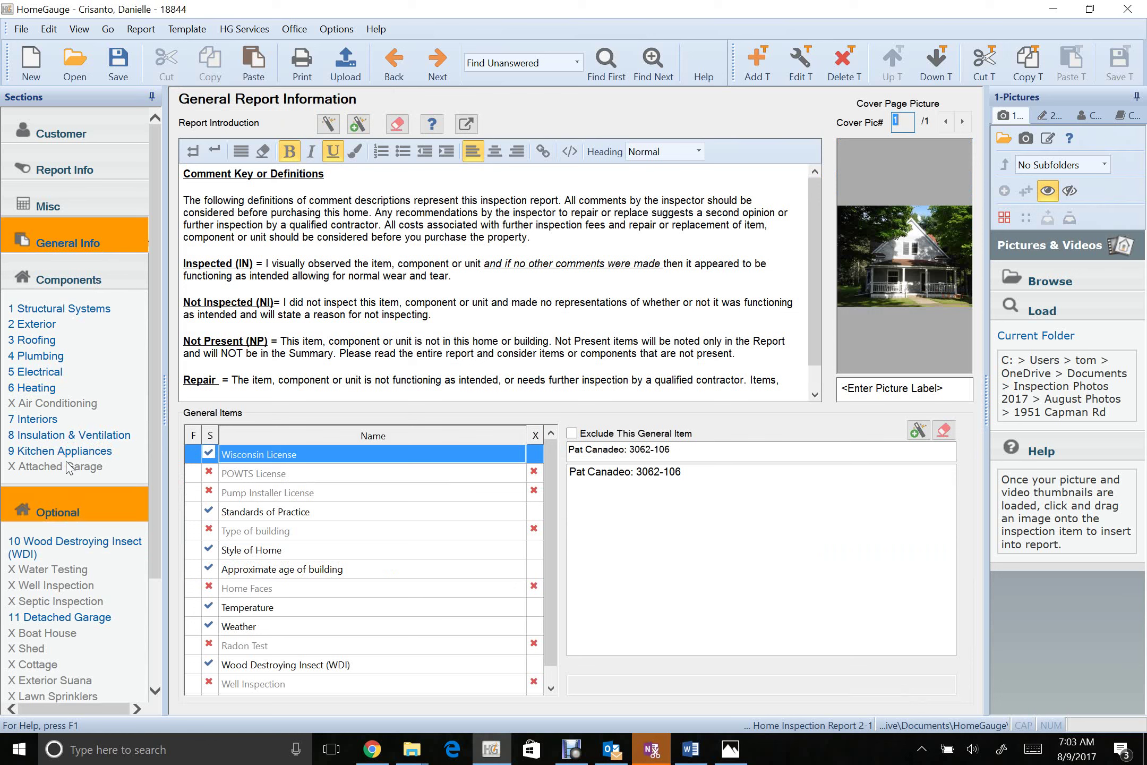
click(87, 543)
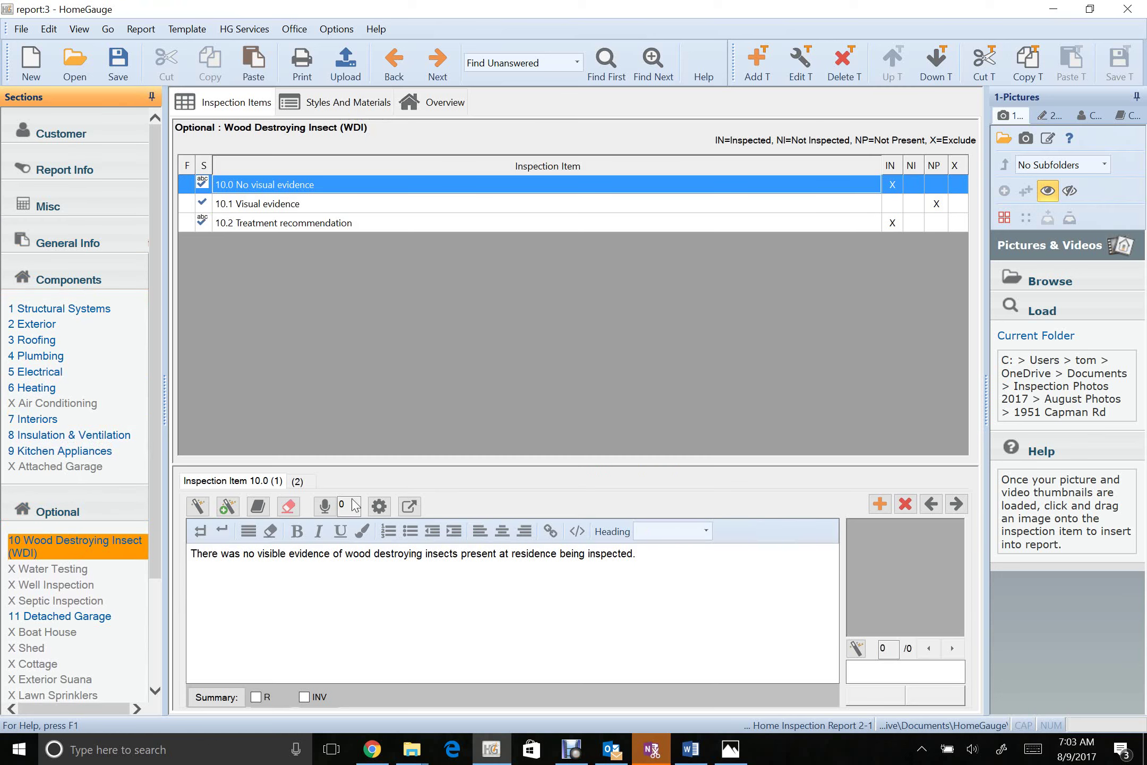
click(289, 507)
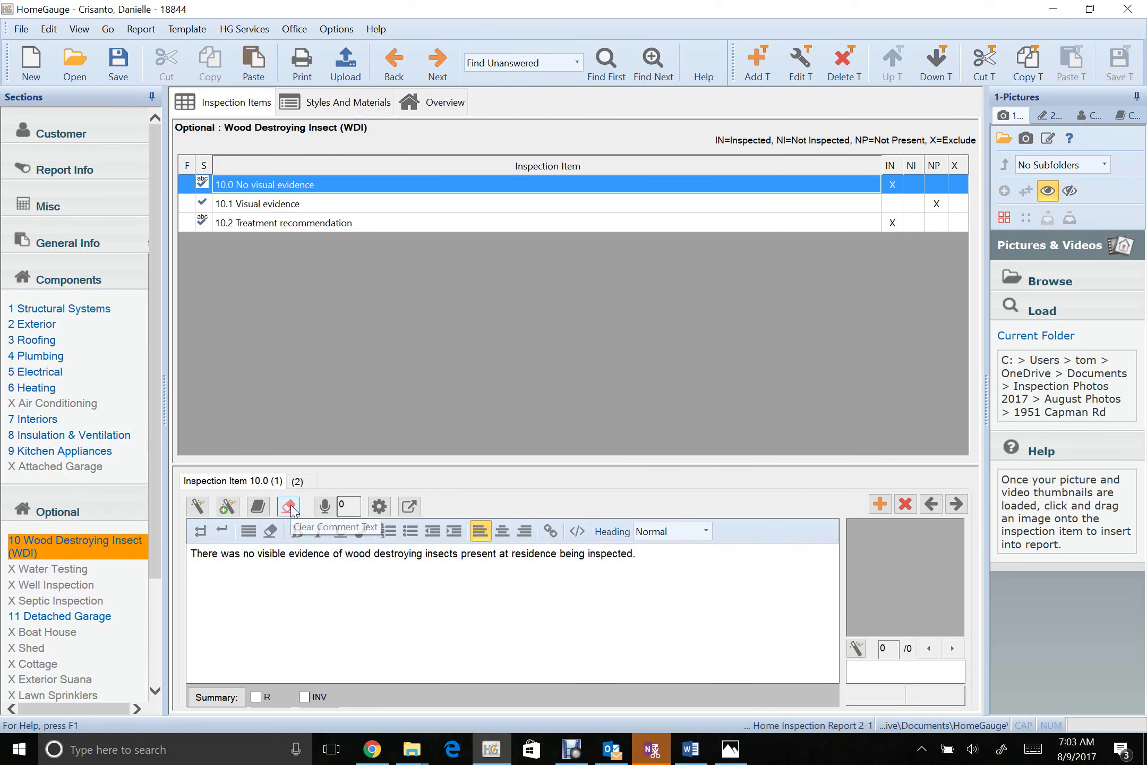
double_click(565, 183)
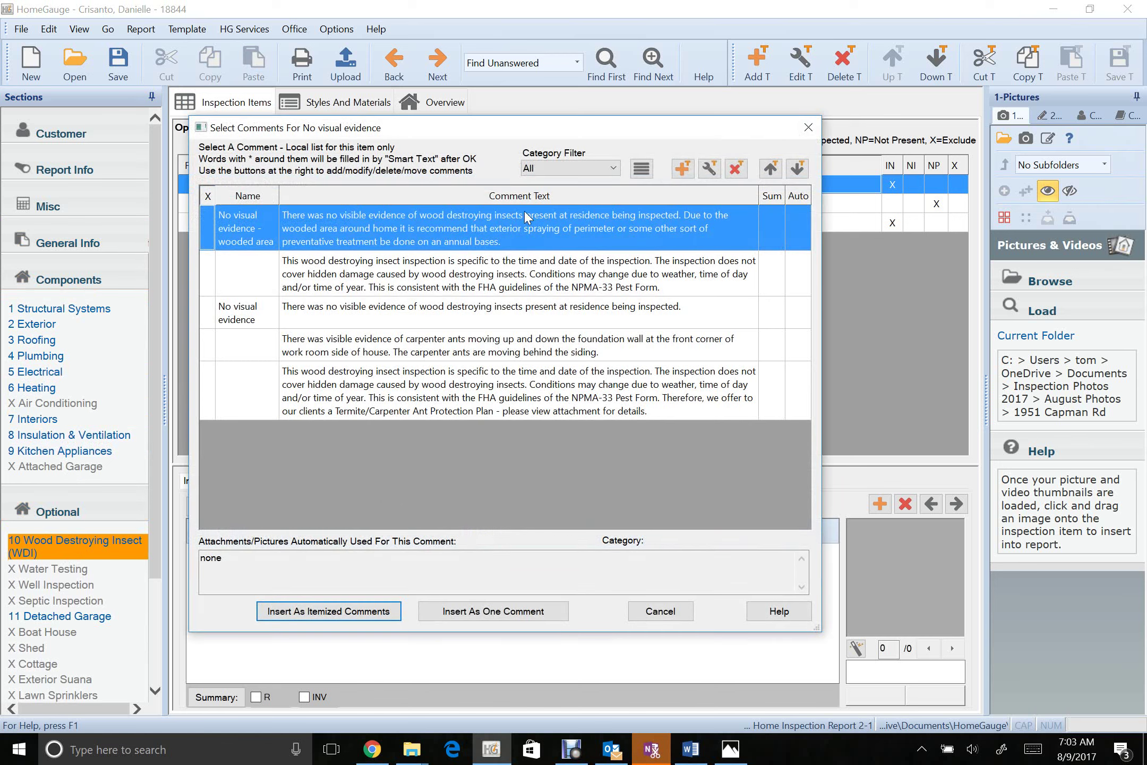
click(478, 611)
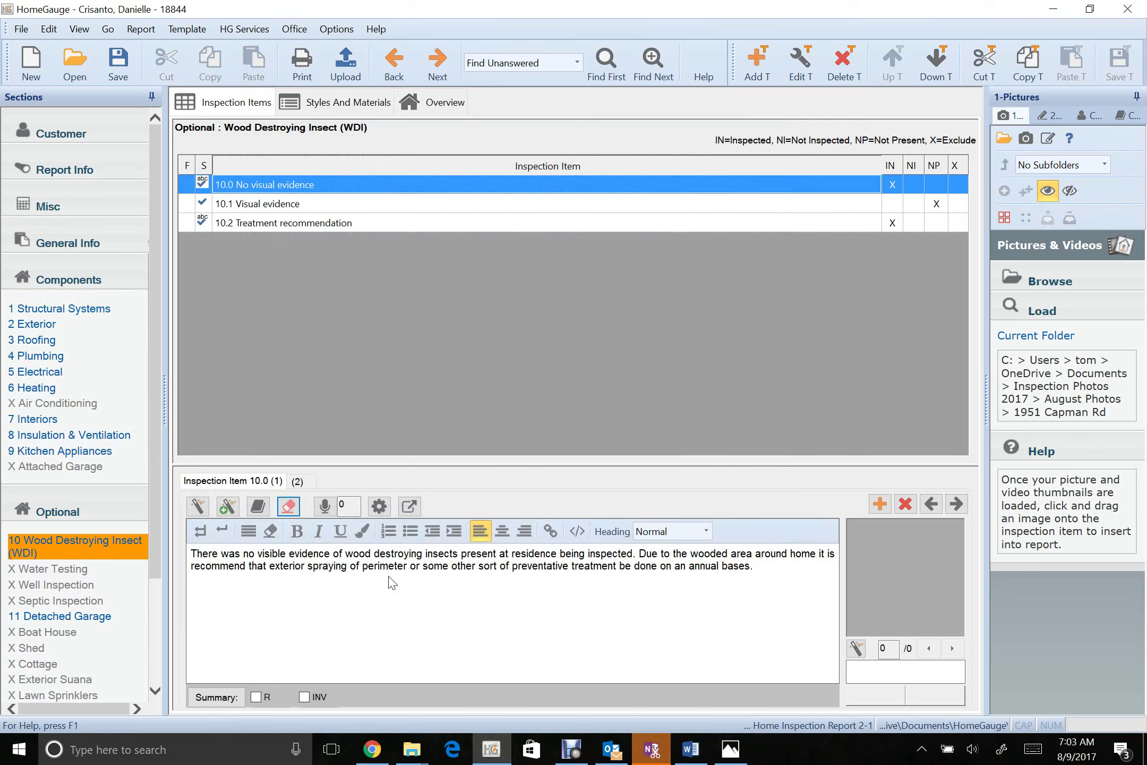
click(641, 554)
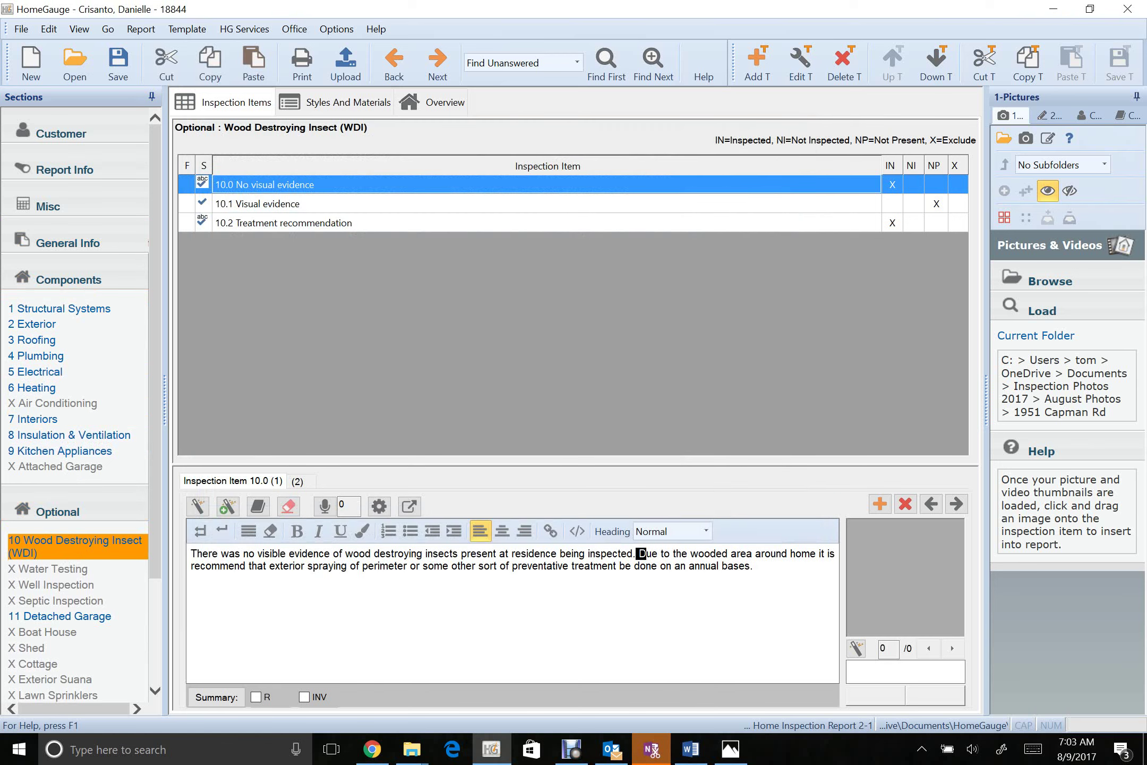
key(ctrl+a)
click(786, 603)
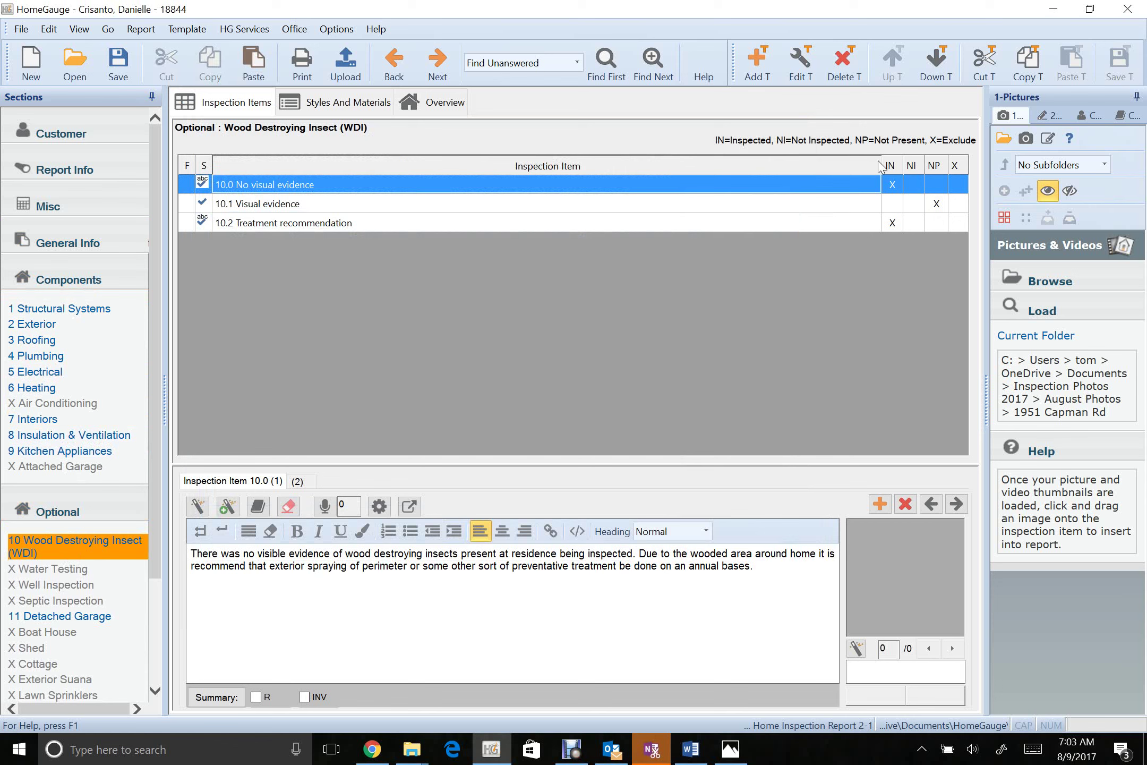
Review the WDI Treatment recommendation comment and the Detached Garage section's overview text and picture
click(854, 223)
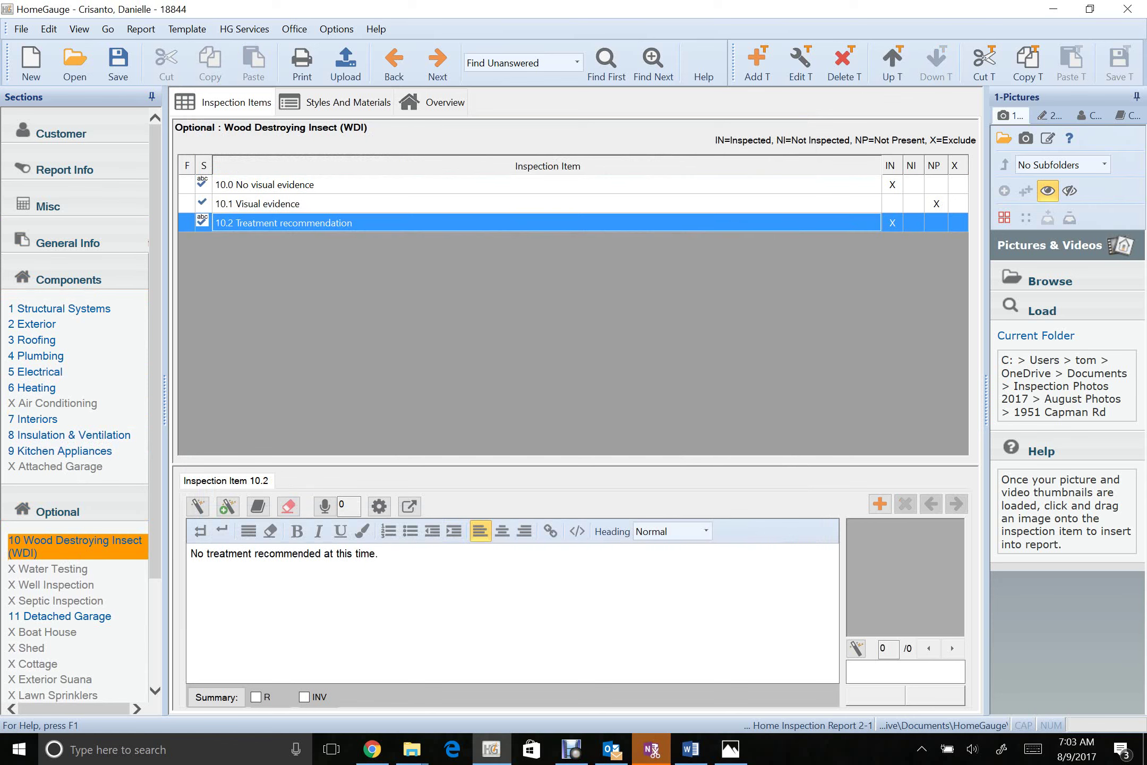
click(66, 616)
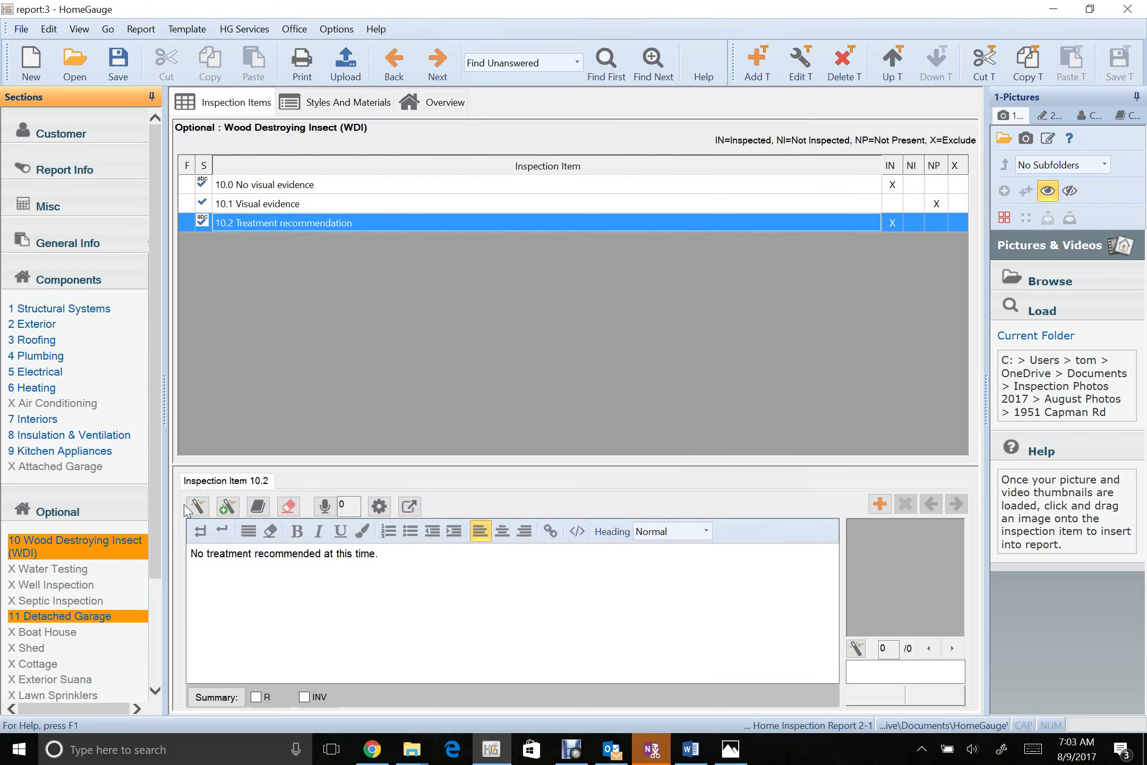
click(446, 111)
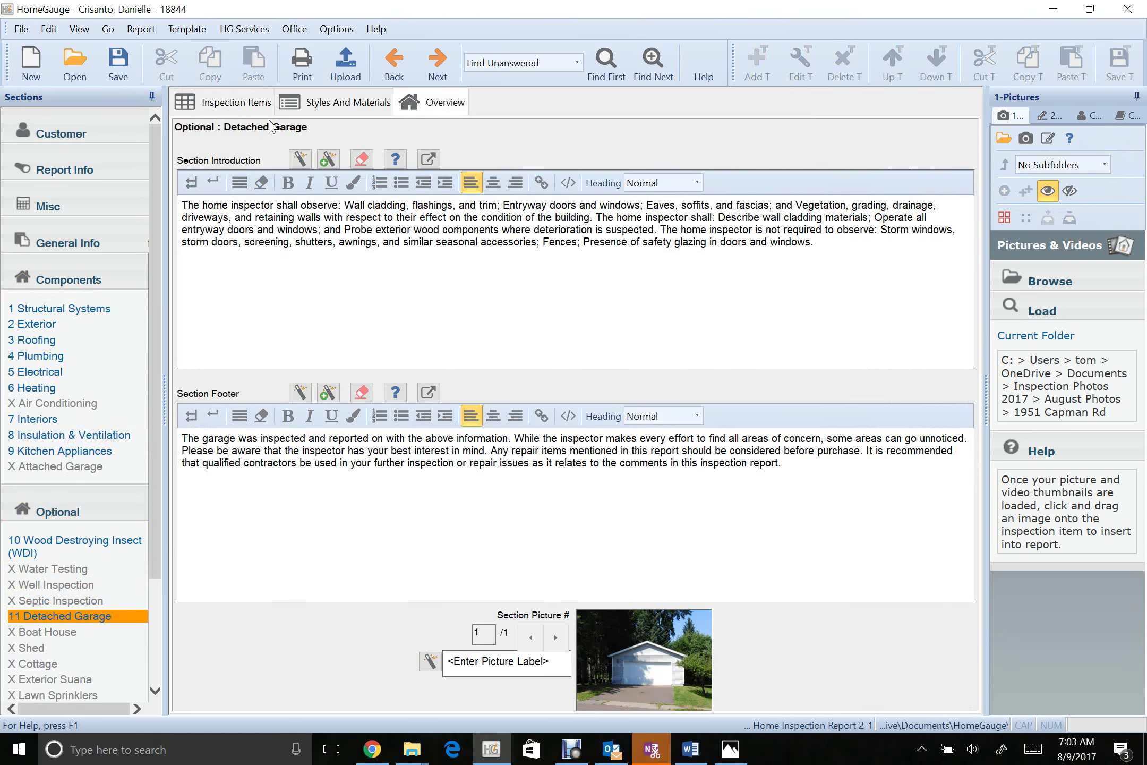
Review the Detached Garage comments and pictures for Foundation & Concrete Floor and Roof Covering
click(254, 114)
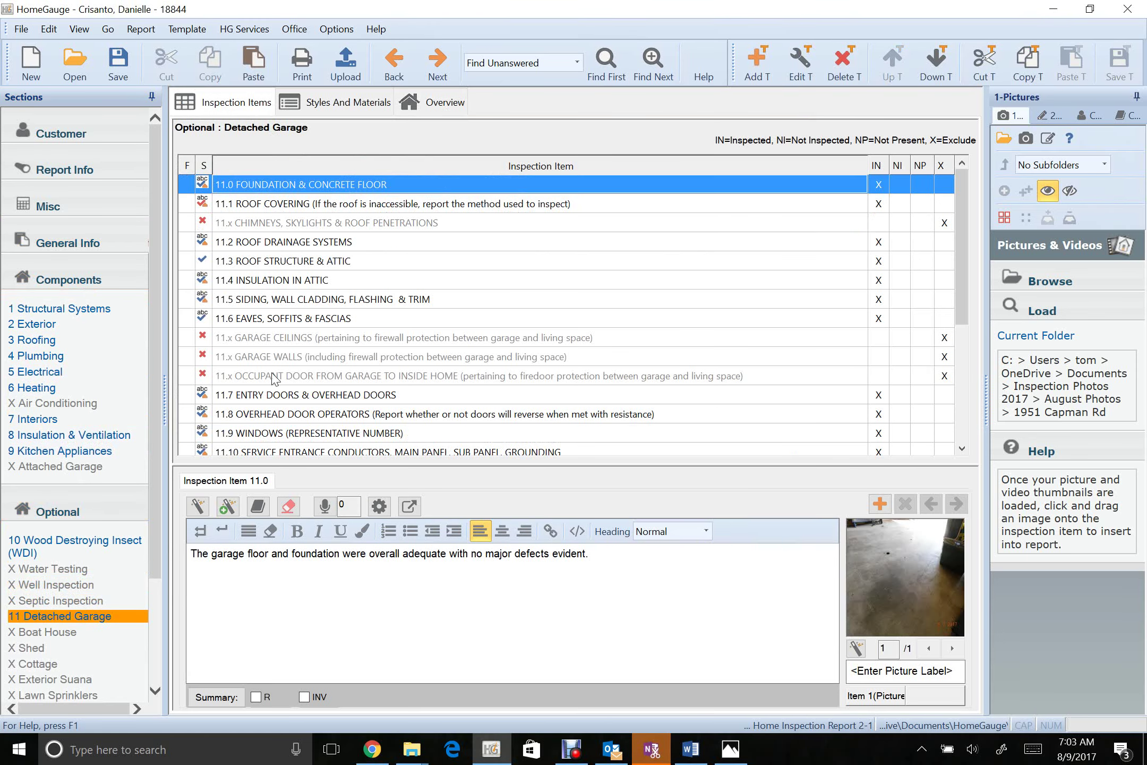
click(313, 206)
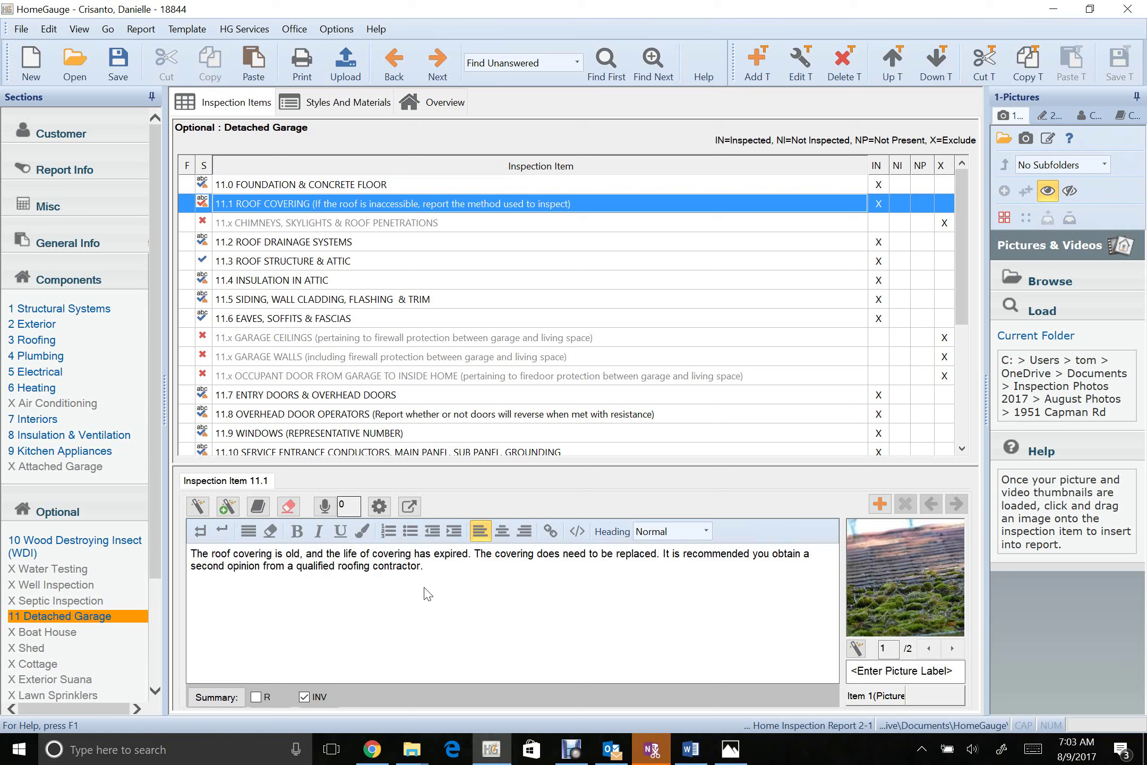
click(952, 650)
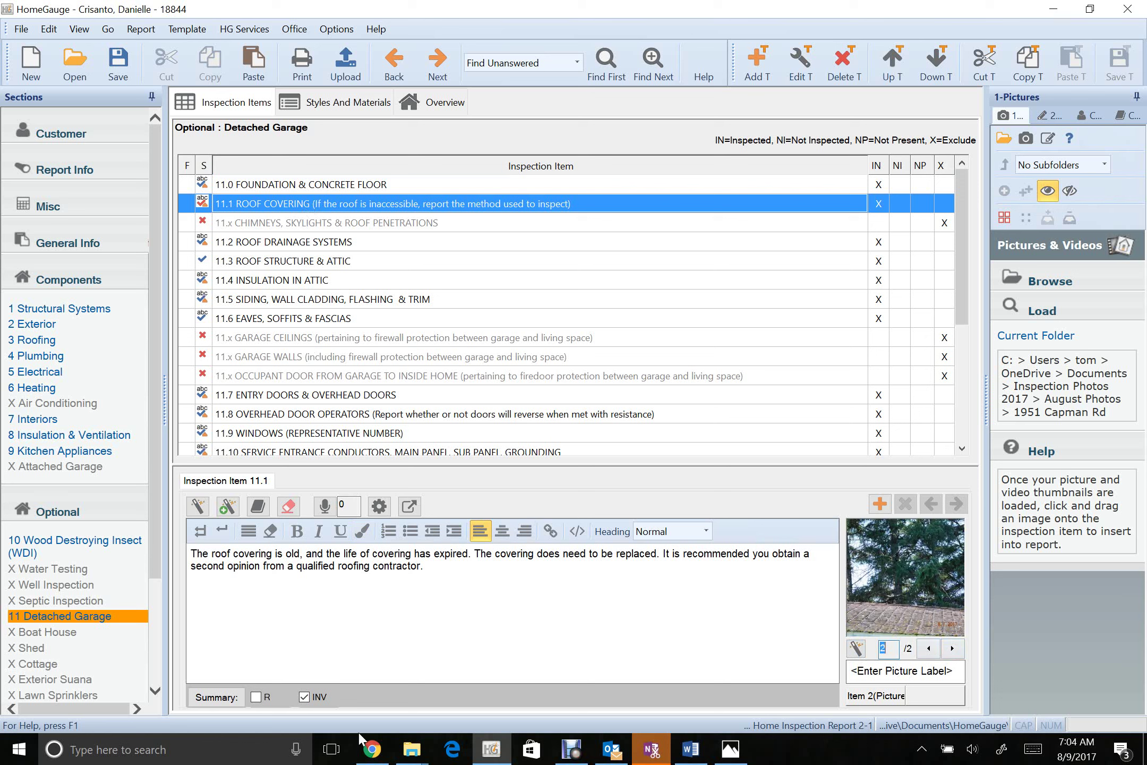
Switch to File Explorer and examine garage photos i92 through i95 from the report's 18844 folder at full size
mouse_move(412, 749)
click(539, 680)
scroll(539, 680, down, 5)
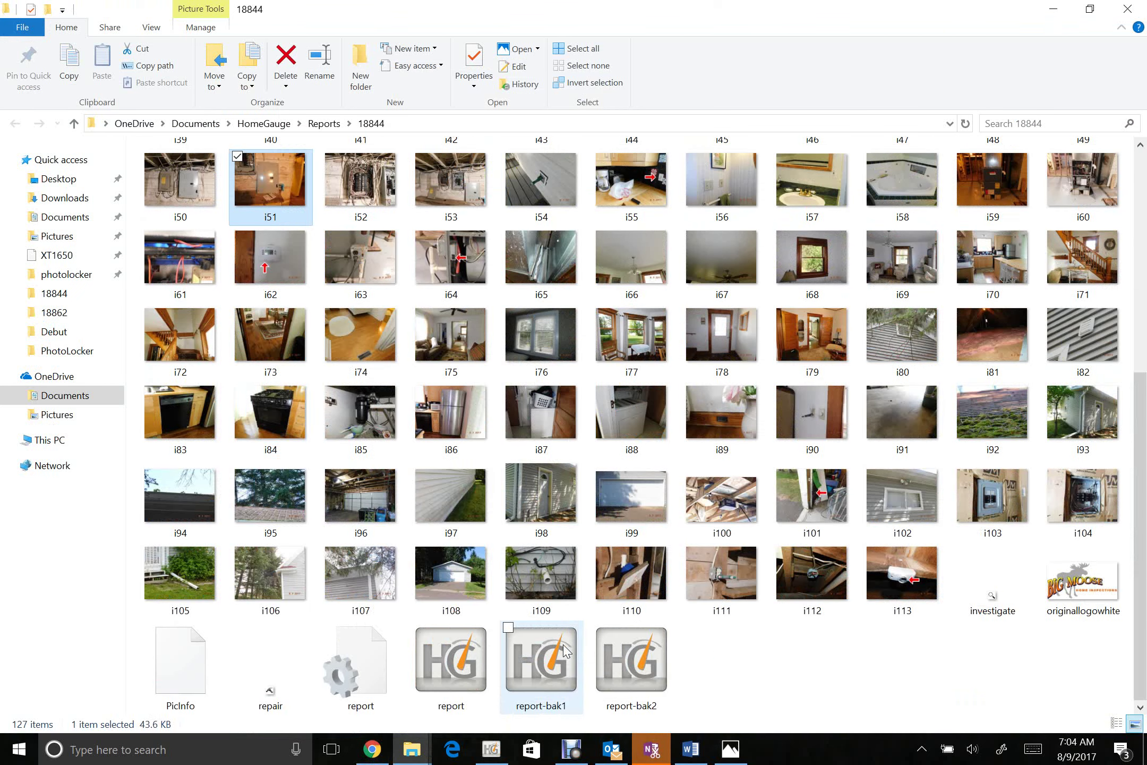
double_click(991, 420)
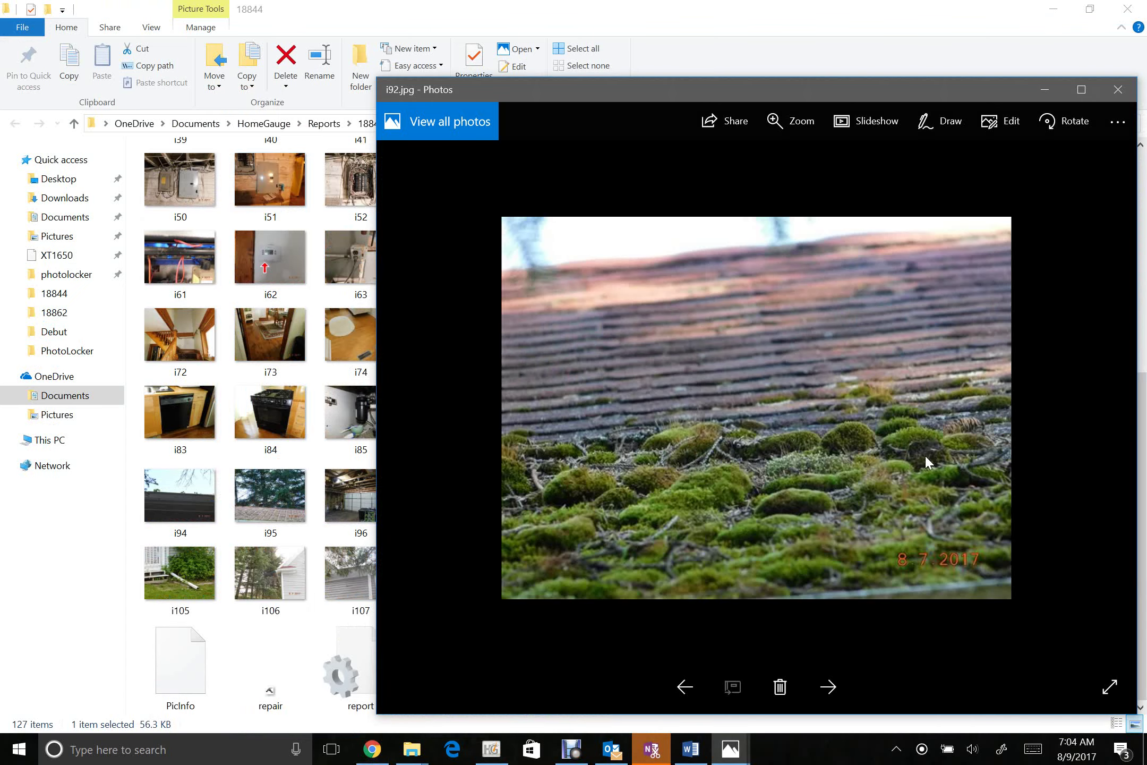
click(830, 686)
click(830, 686)
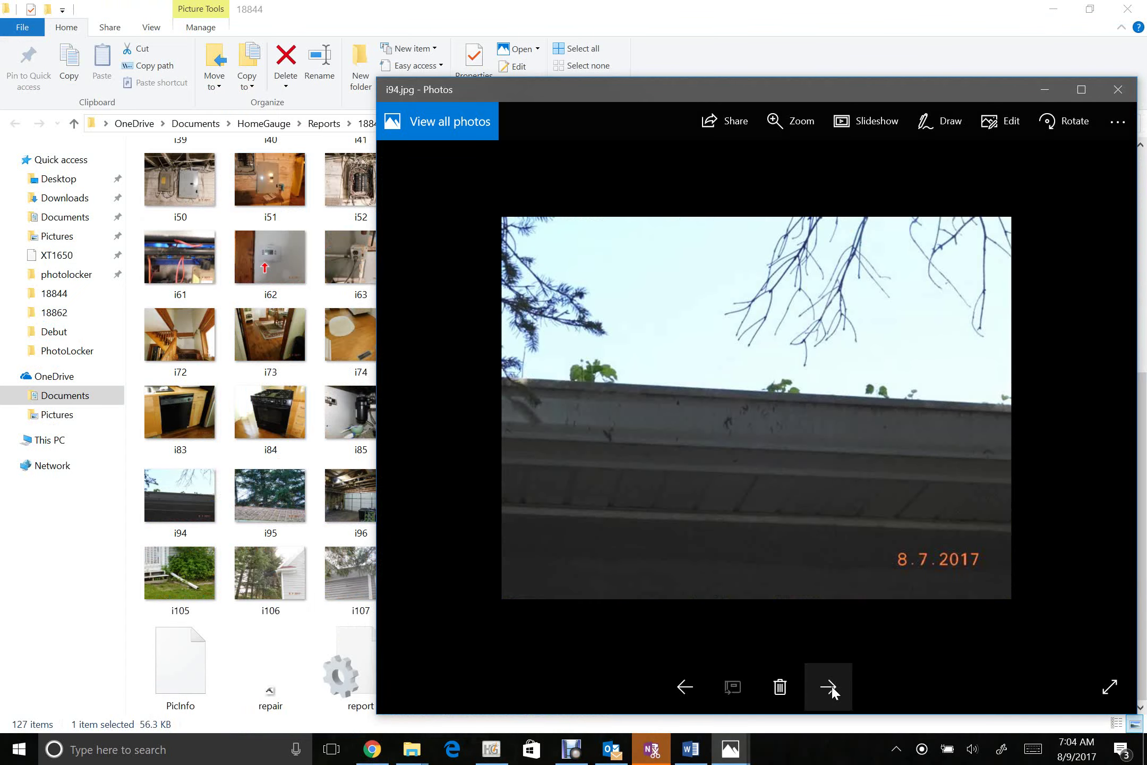
click(831, 686)
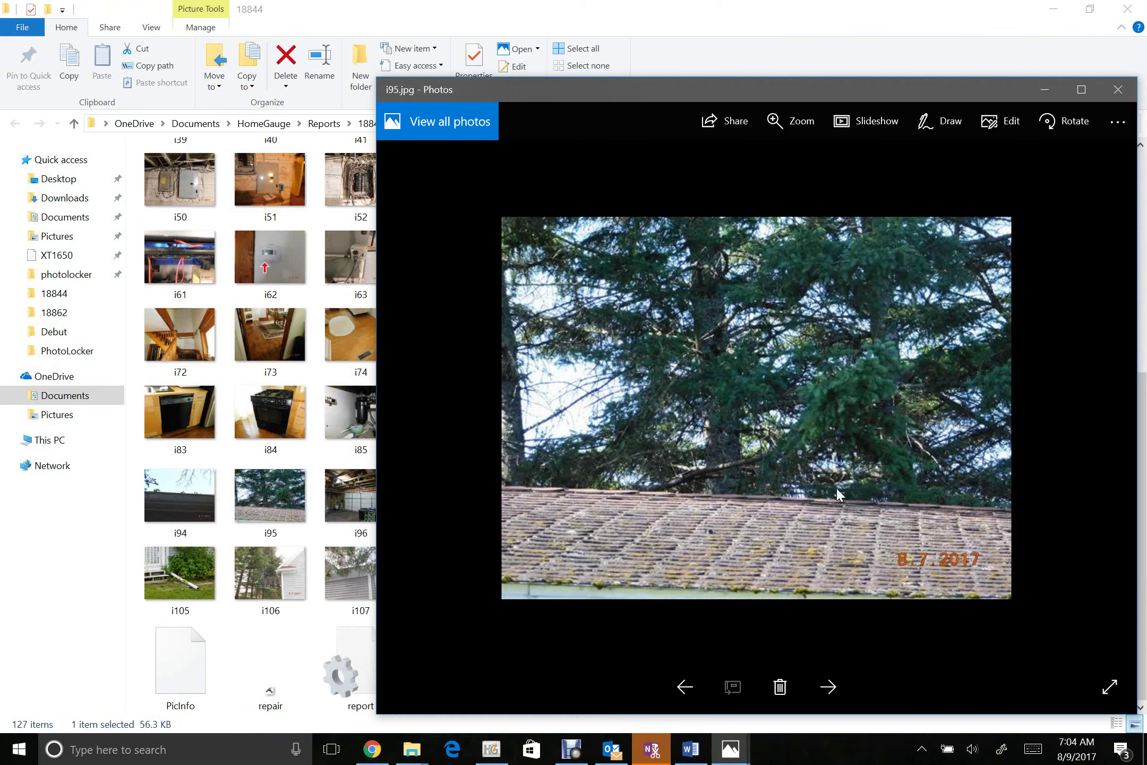
click(1120, 91)
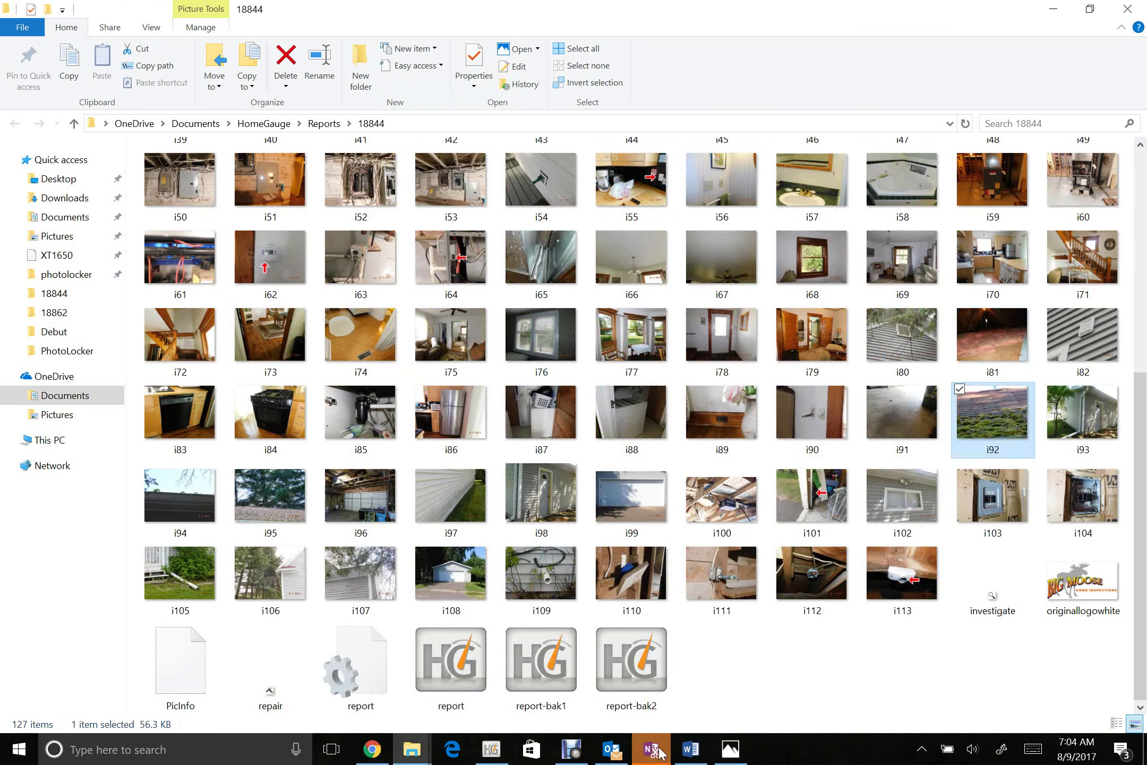
click(572, 749)
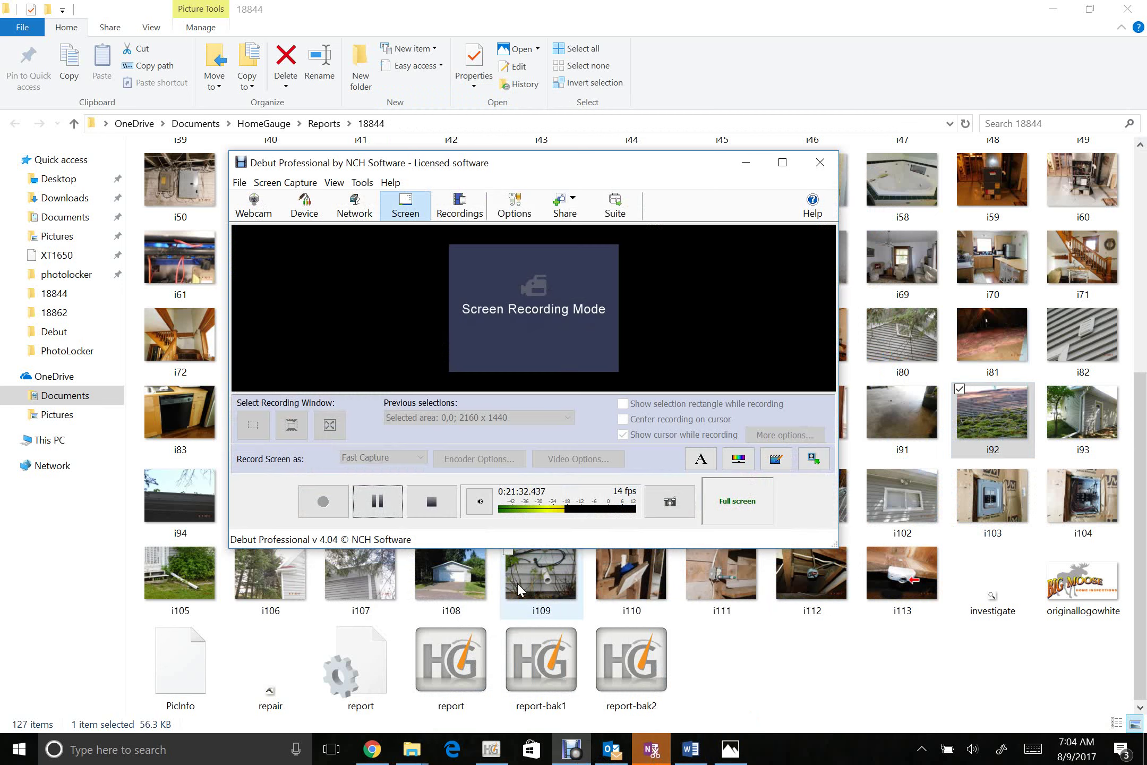
click(415, 503)
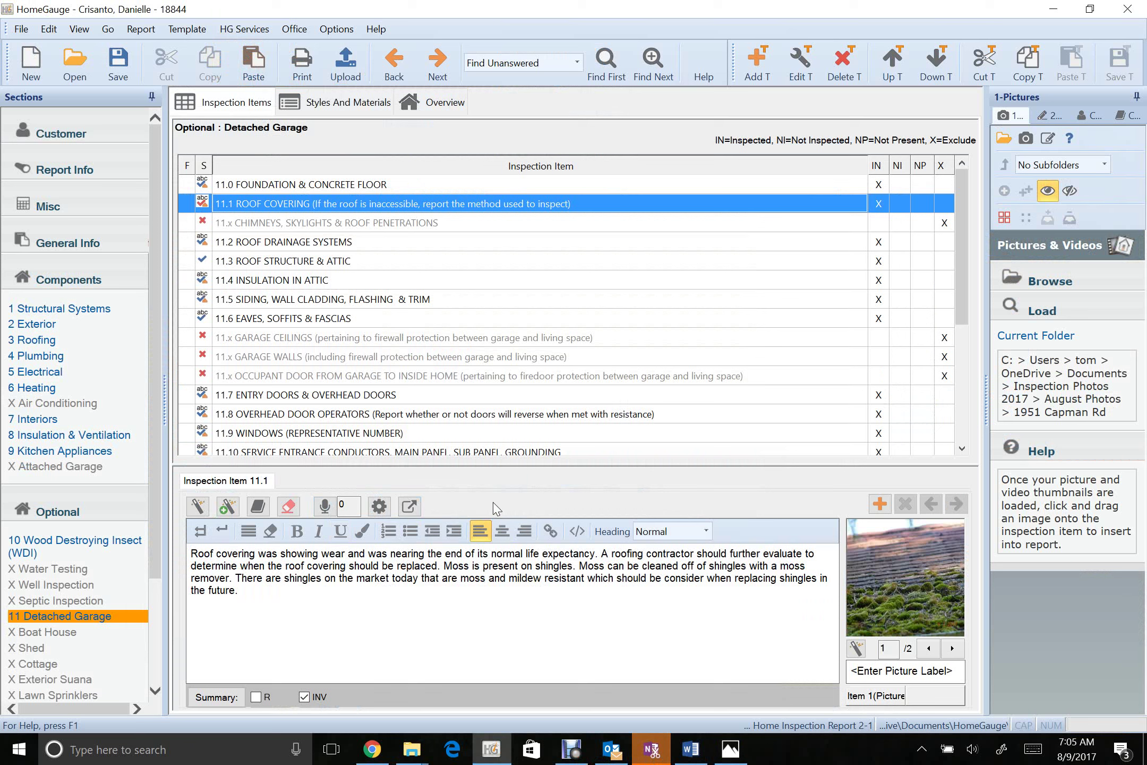
Insert the stored "Adequate condition" comment for the garage's Roof Structure & Attic as one comment
click(348, 240)
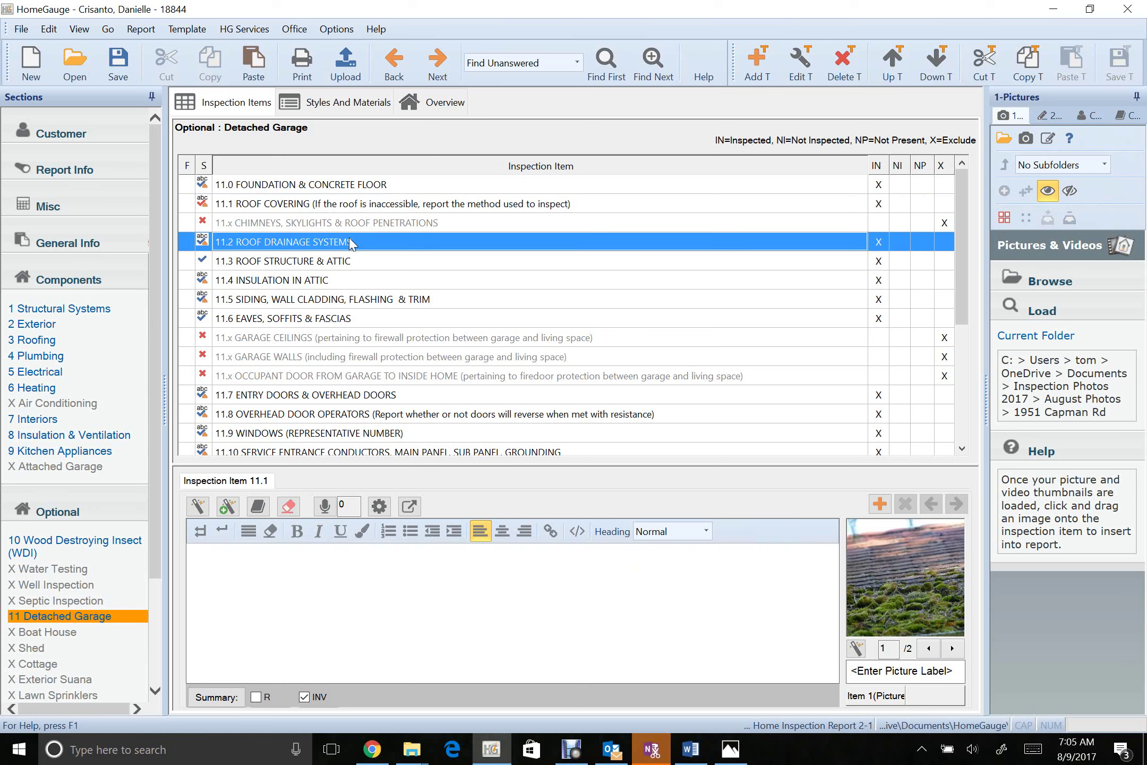
click(332, 261)
click(321, 278)
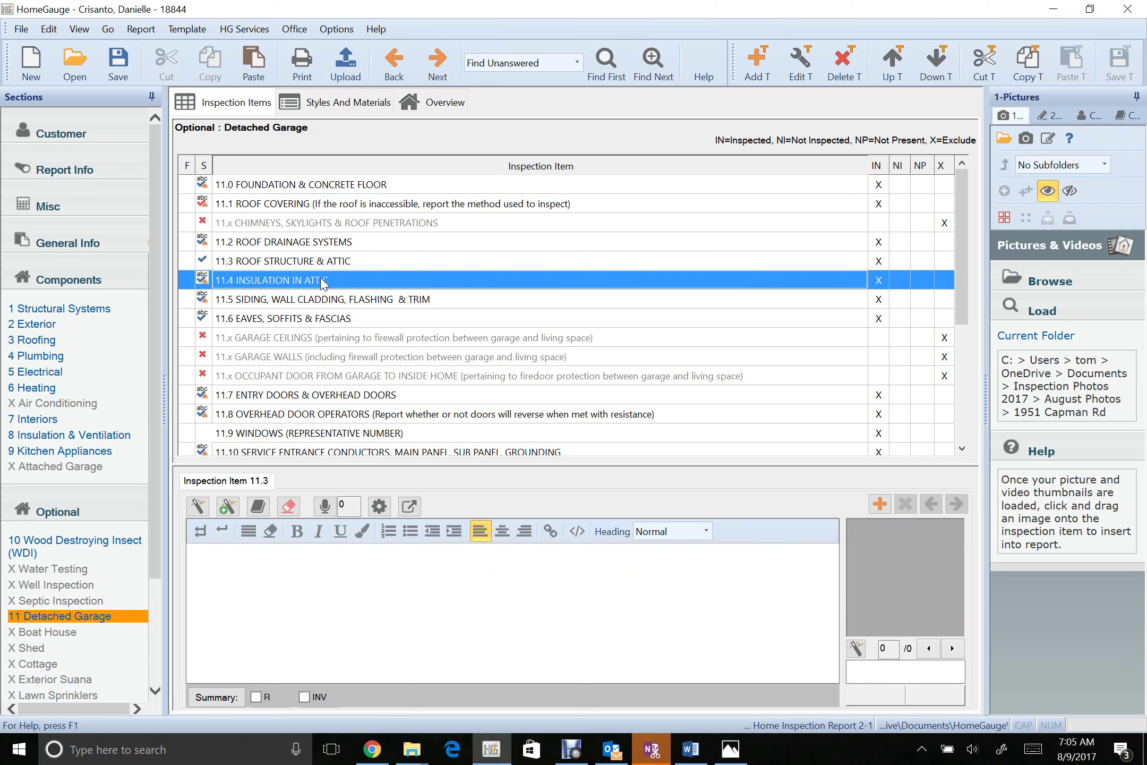
click(327, 263)
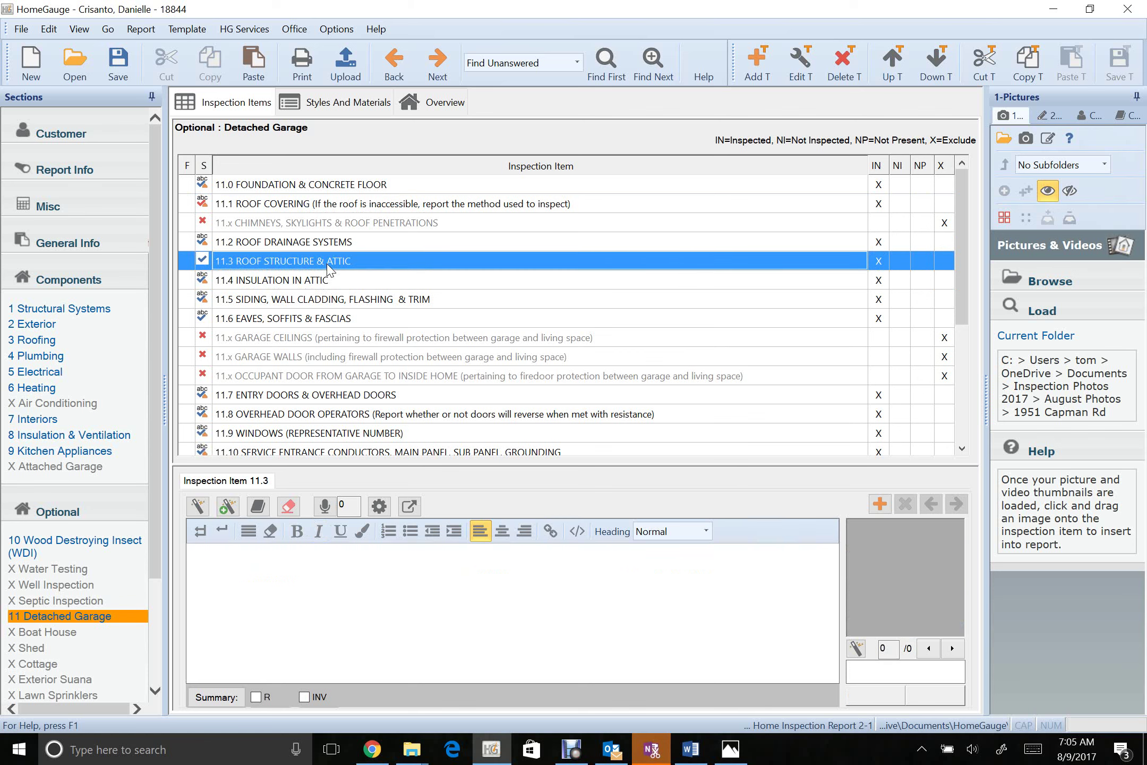
double_click(329, 263)
click(332, 260)
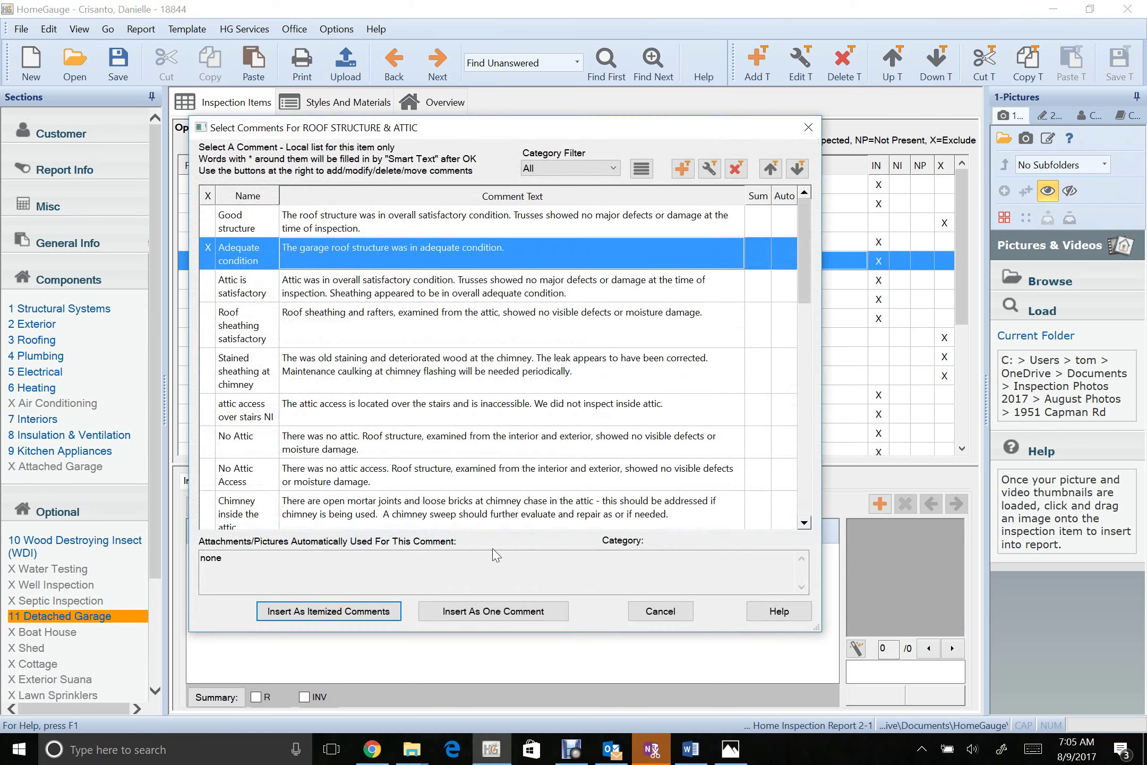
click(528, 613)
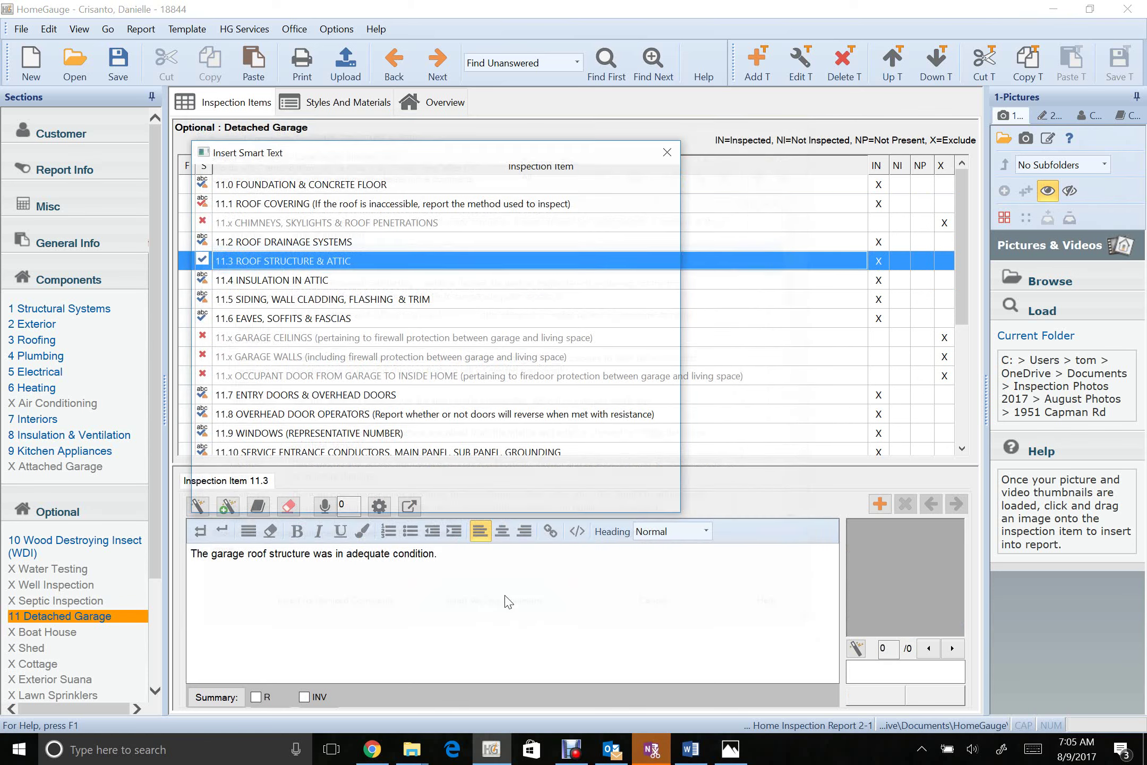
Review the garage comments and pictures for attic insulation, siding, eaves and soffits, and both entry and overhead door entries
click(475, 279)
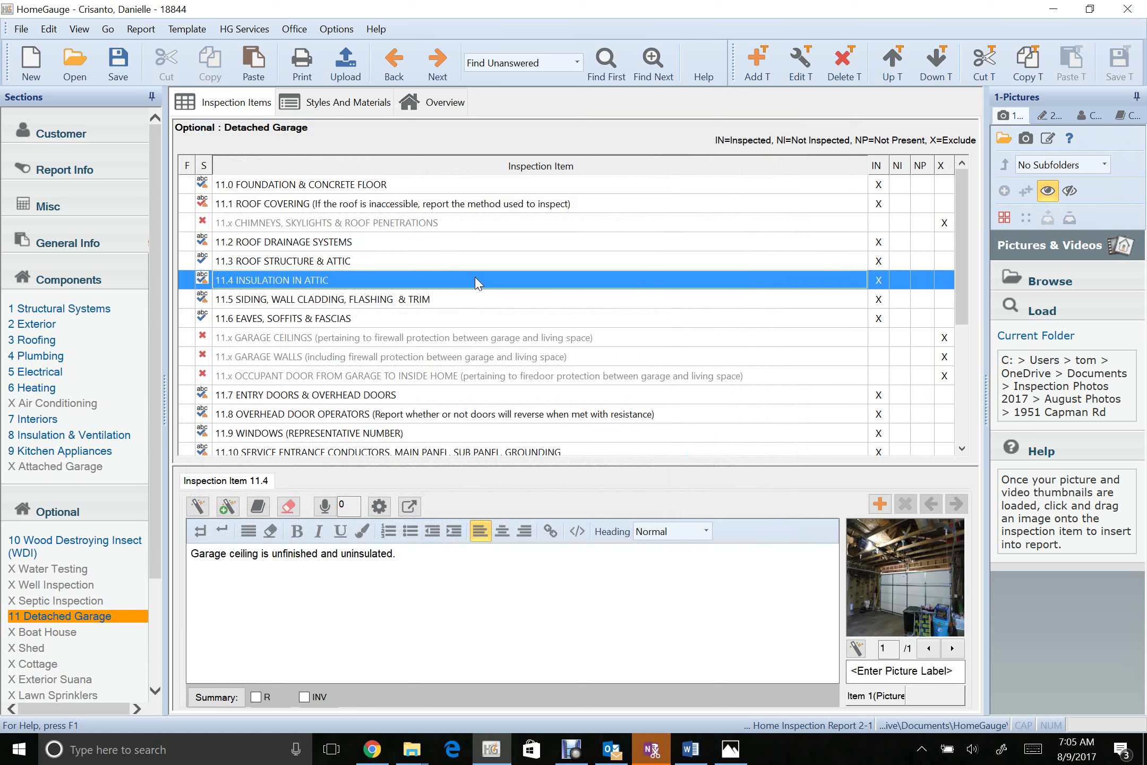
click(454, 296)
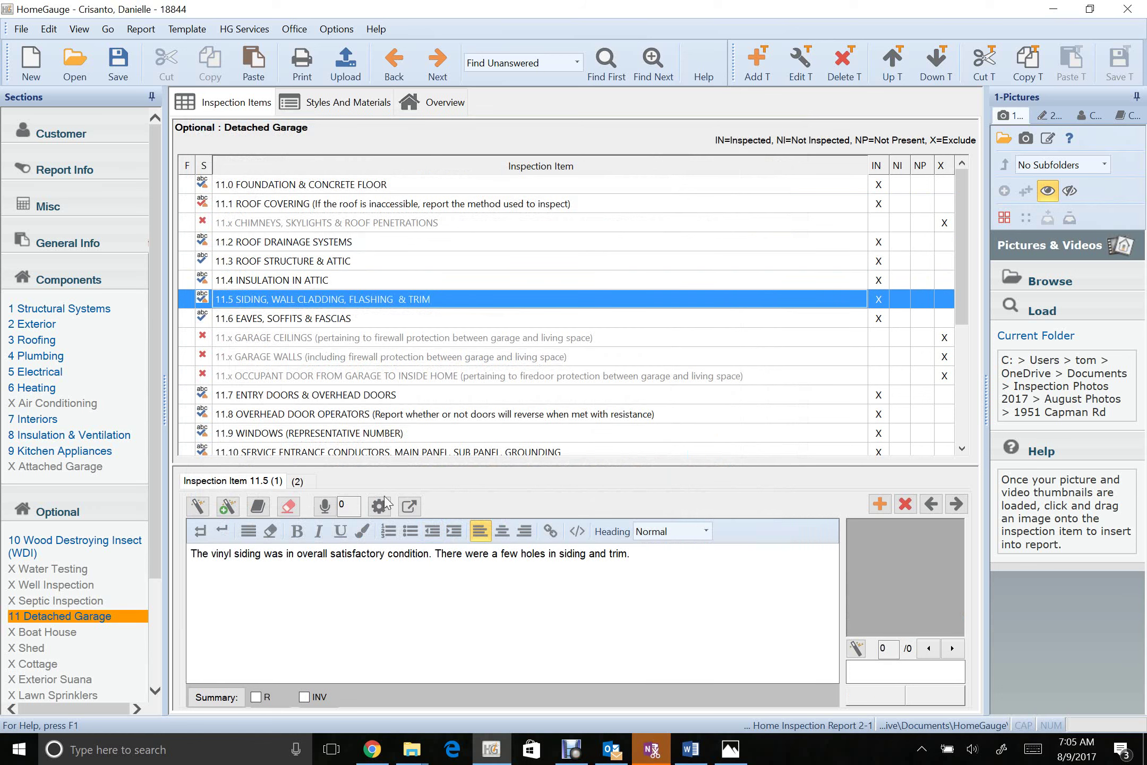
click(306, 483)
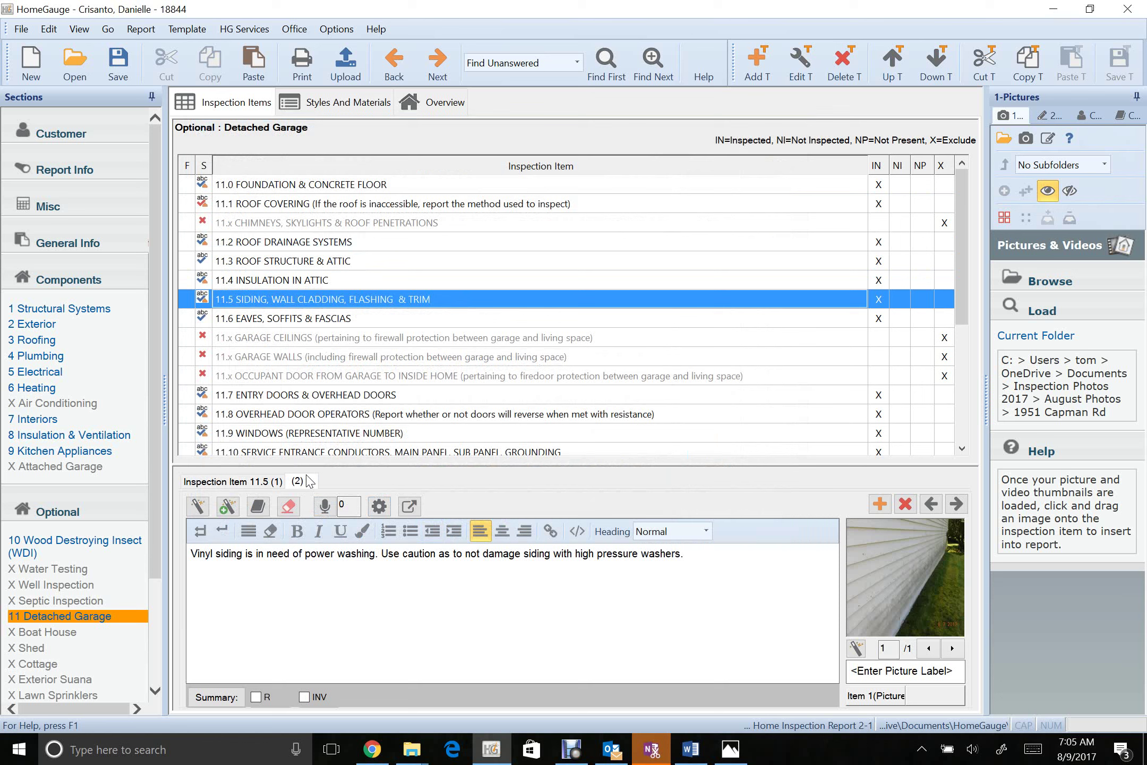
click(434, 326)
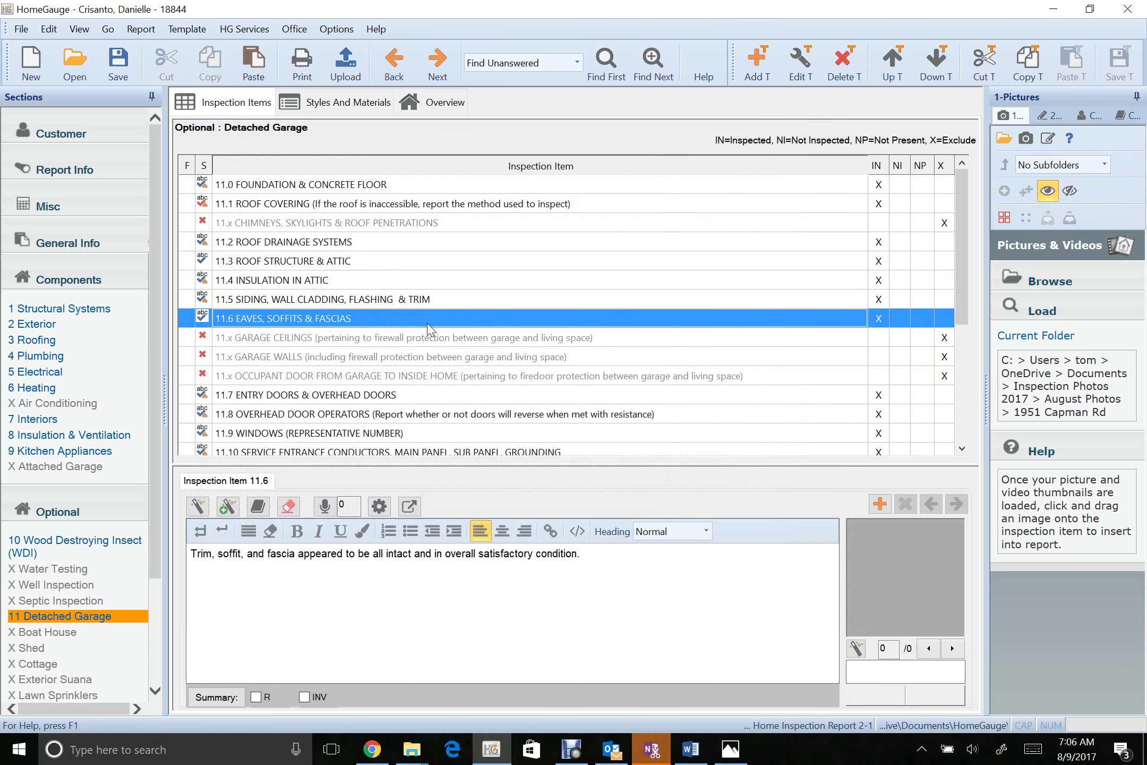
click(398, 399)
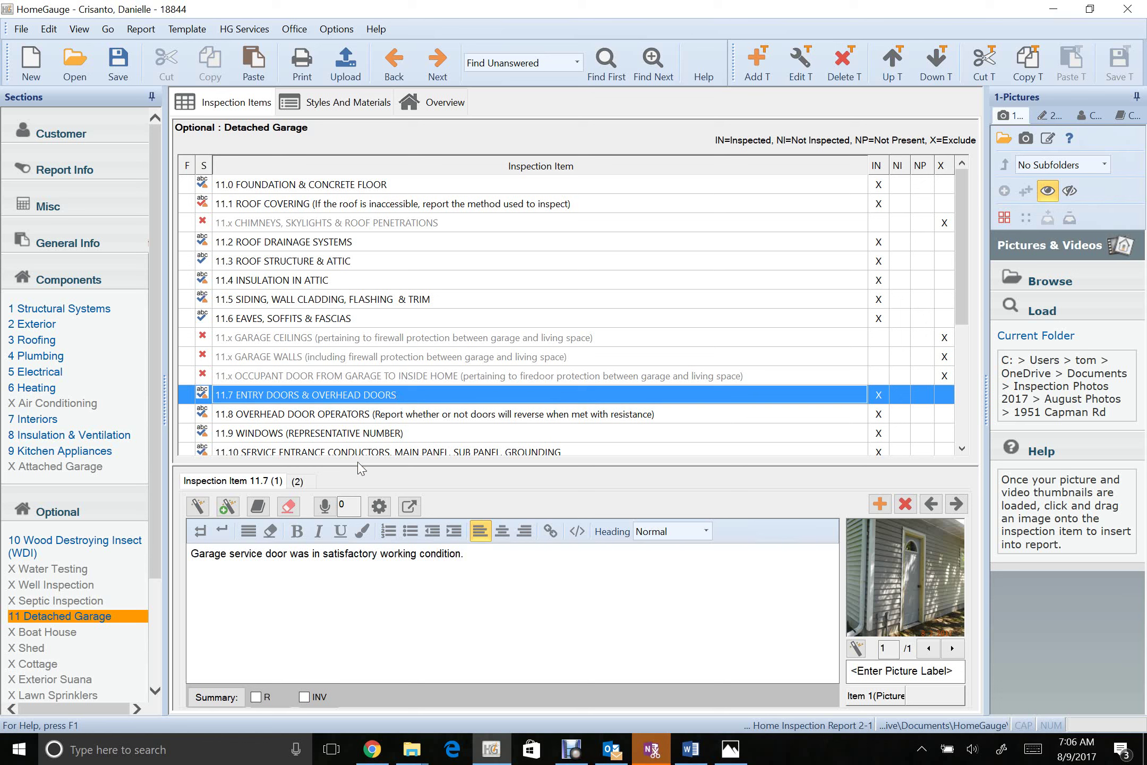
click(308, 483)
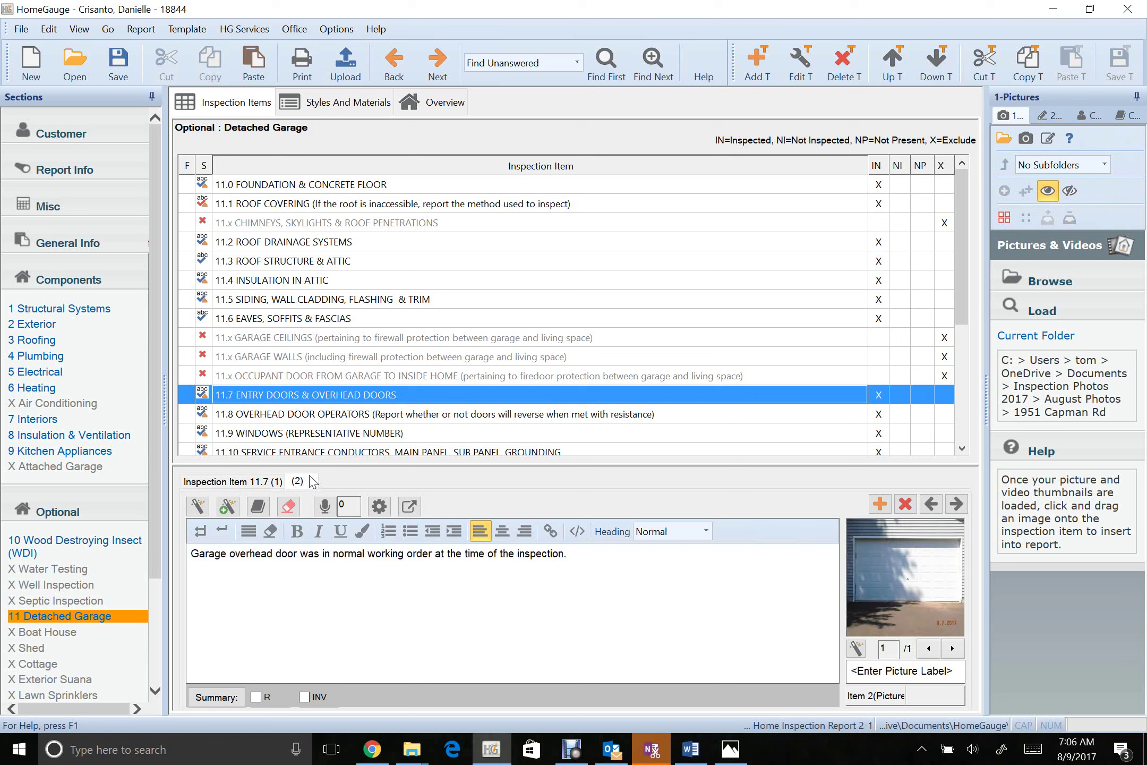
Review the garage comments for overhead door operators, windows, service entrance and sub panel, and branch circuit conductors
click(287, 414)
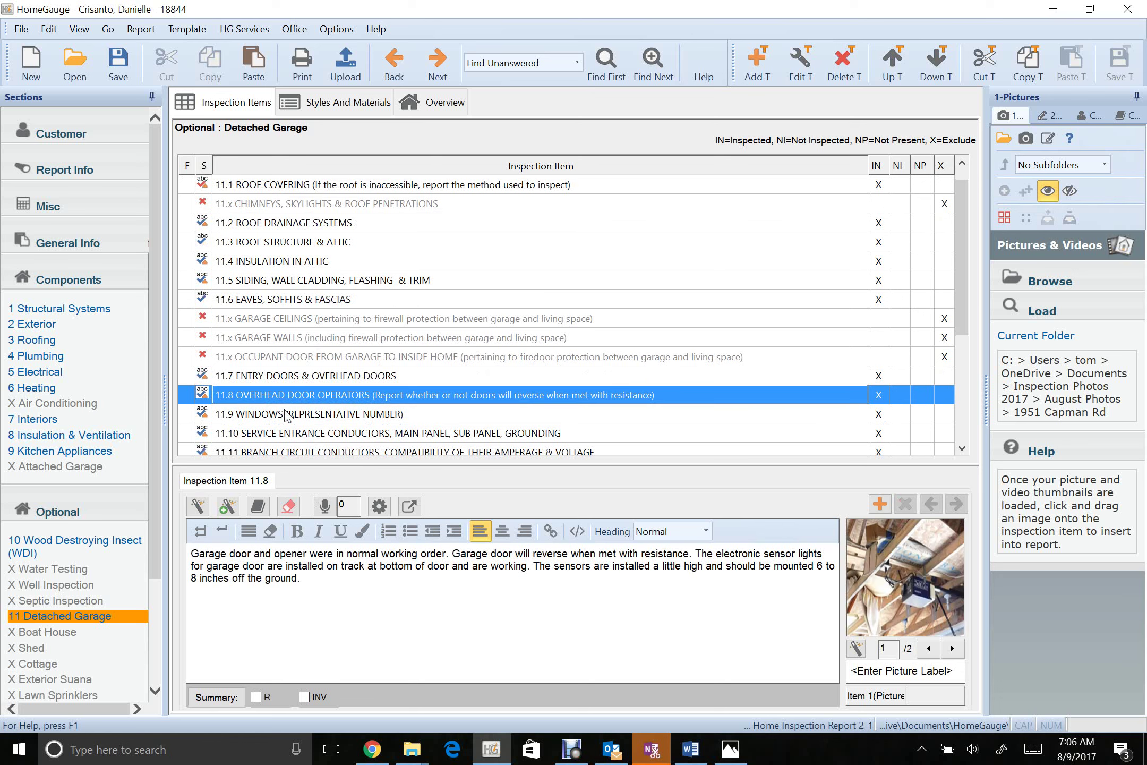
scroll(287, 414, down, 1)
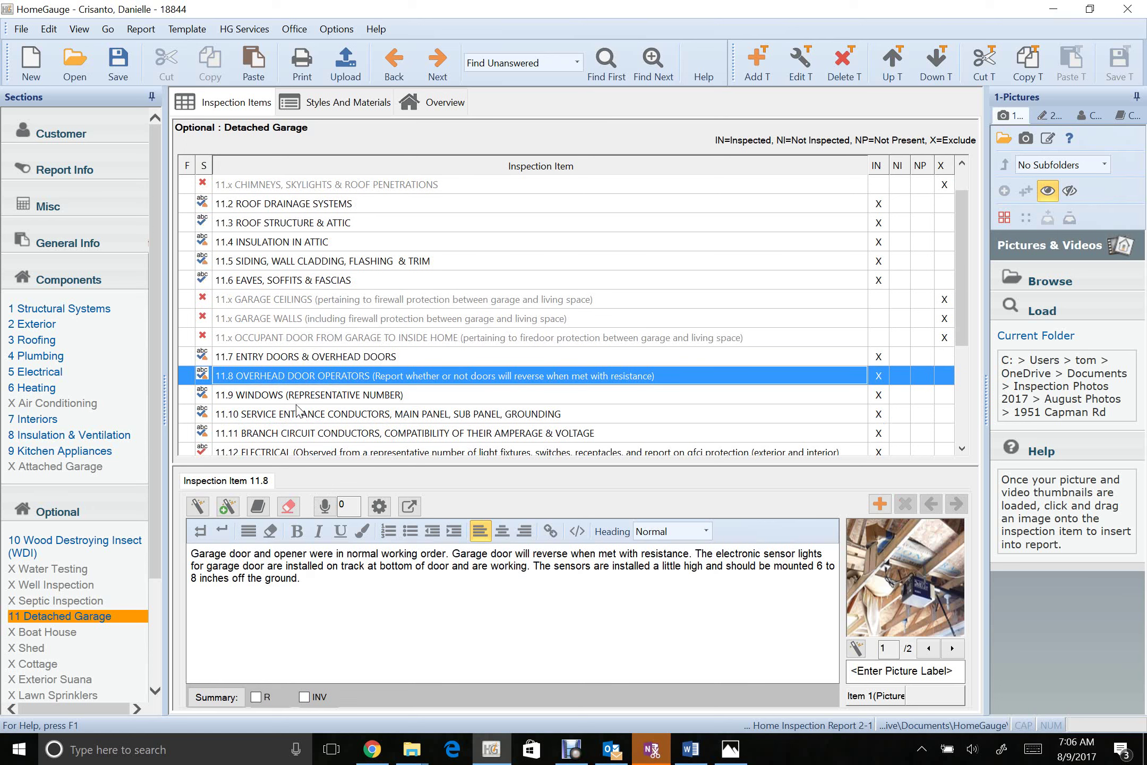
key(ctrl+s)
click(295, 406)
key(Up)
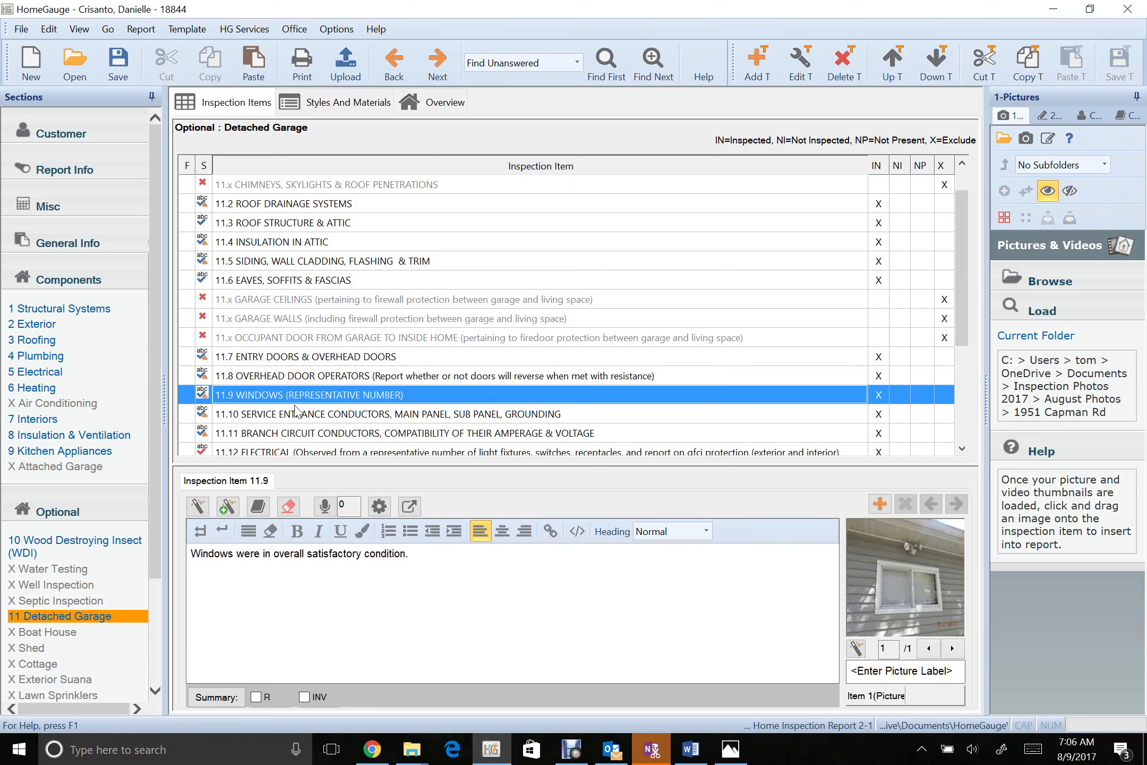
key(Down)
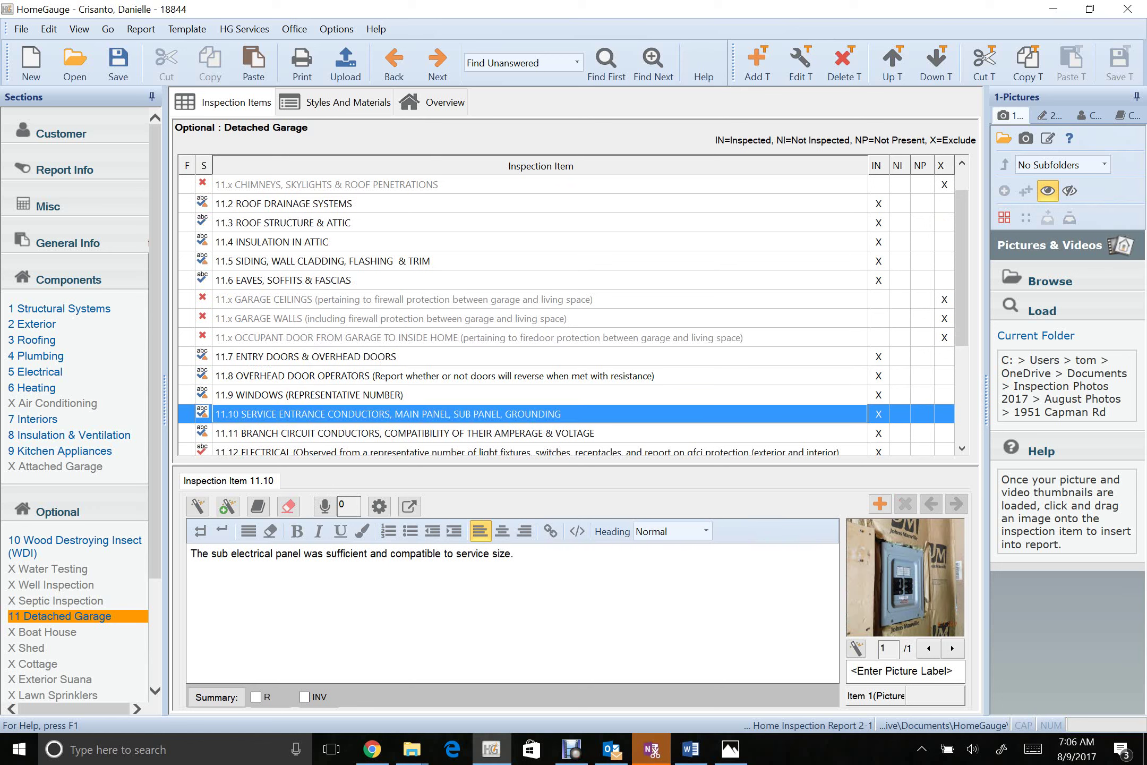
click(469, 431)
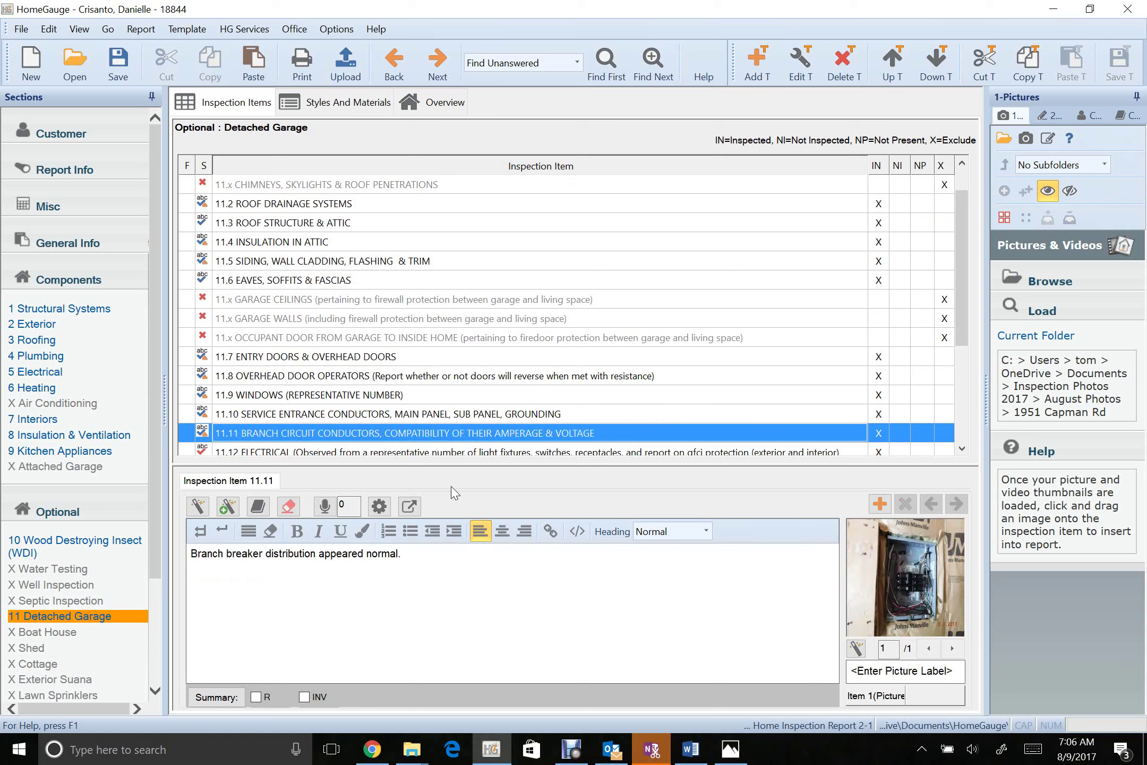
scroll(374, 392, down, 1)
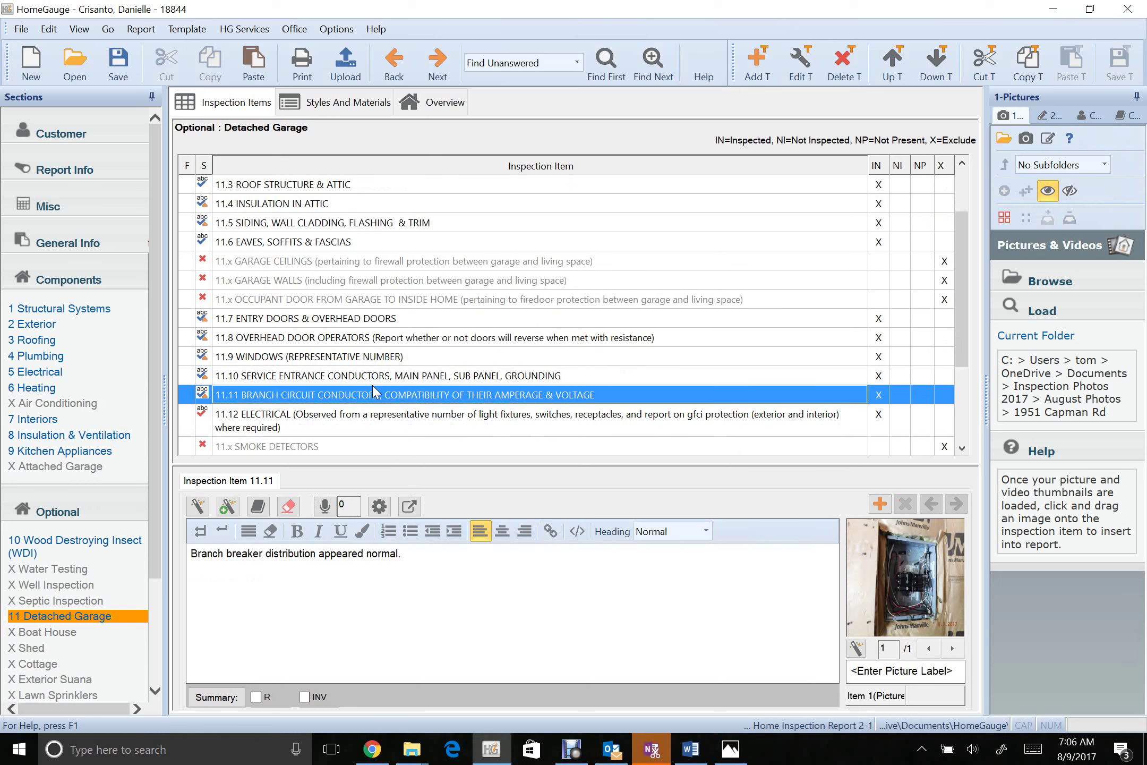
Reword the garage Electrical comment's last sentence to "Recommend updating all garage outlets to have GFCI protection.", clear its R summary flag, and save the report
click(359, 418)
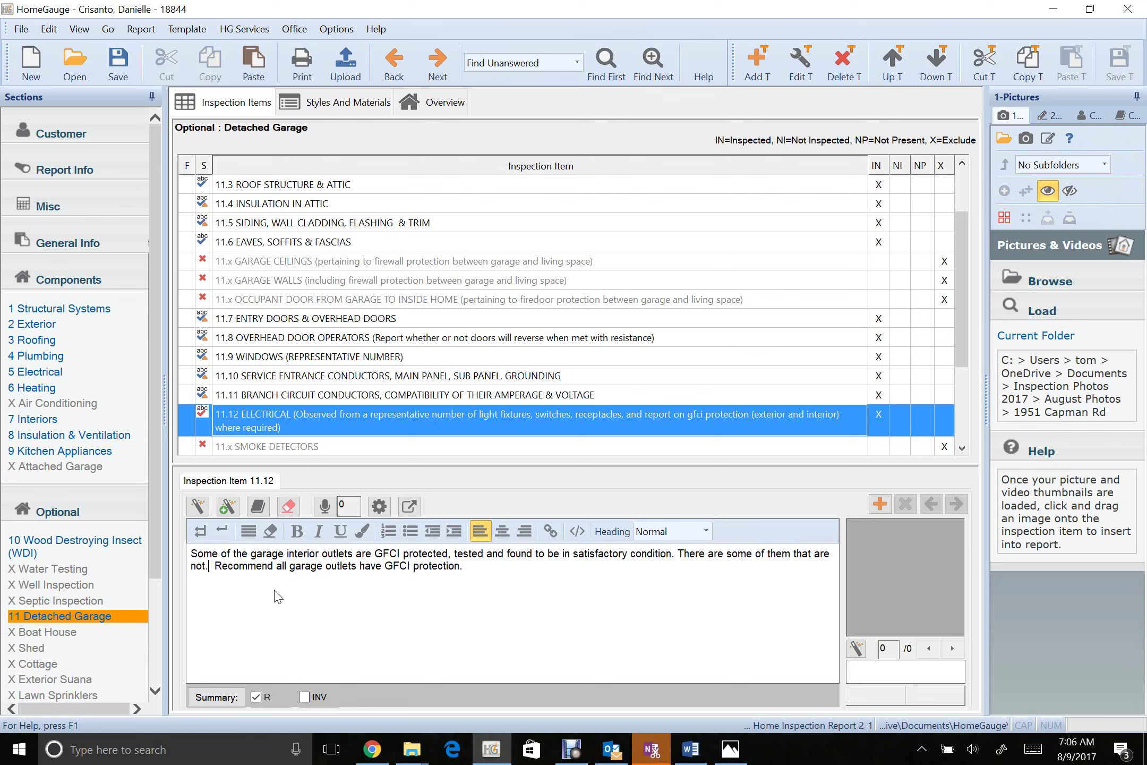
key(Delete)
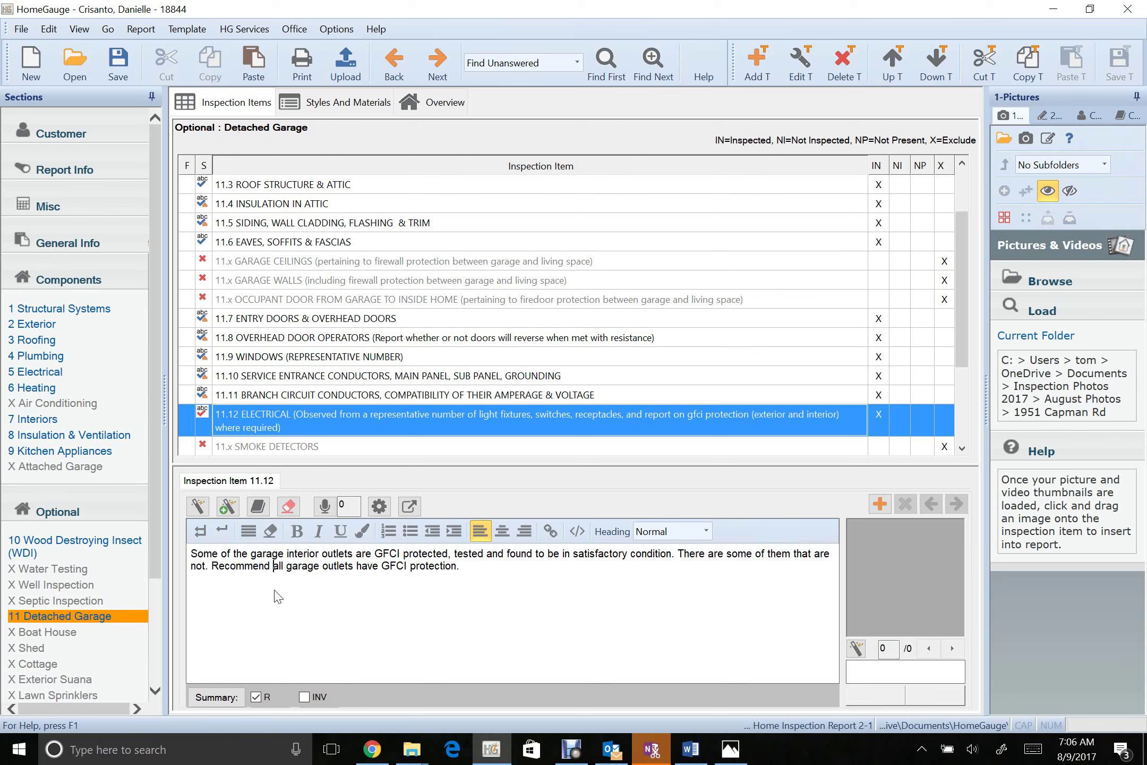
text(updating )
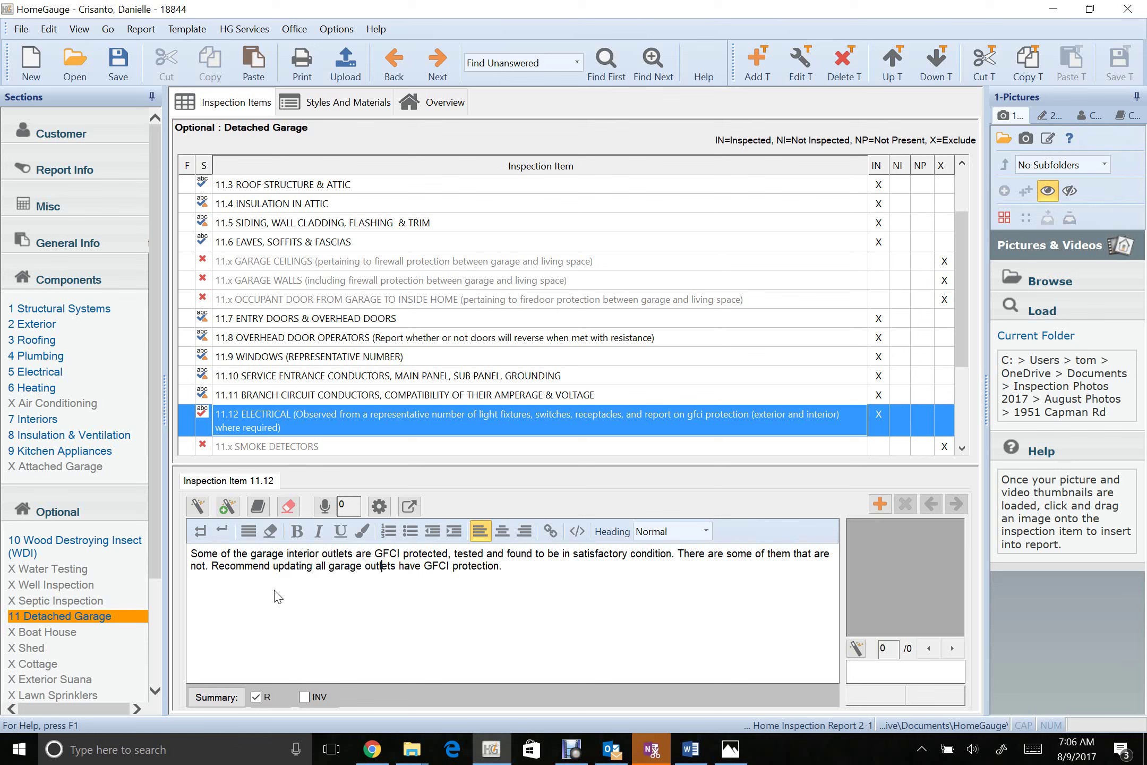
text(to)
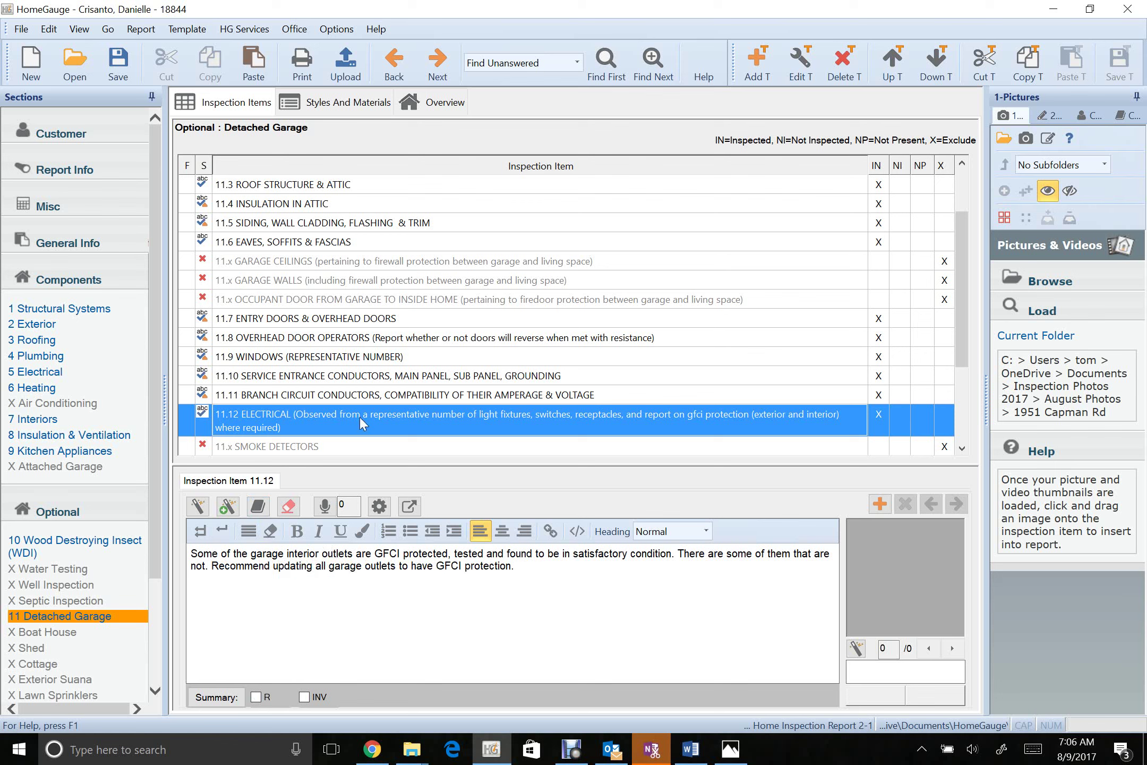
scroll(462, 393, down, 3)
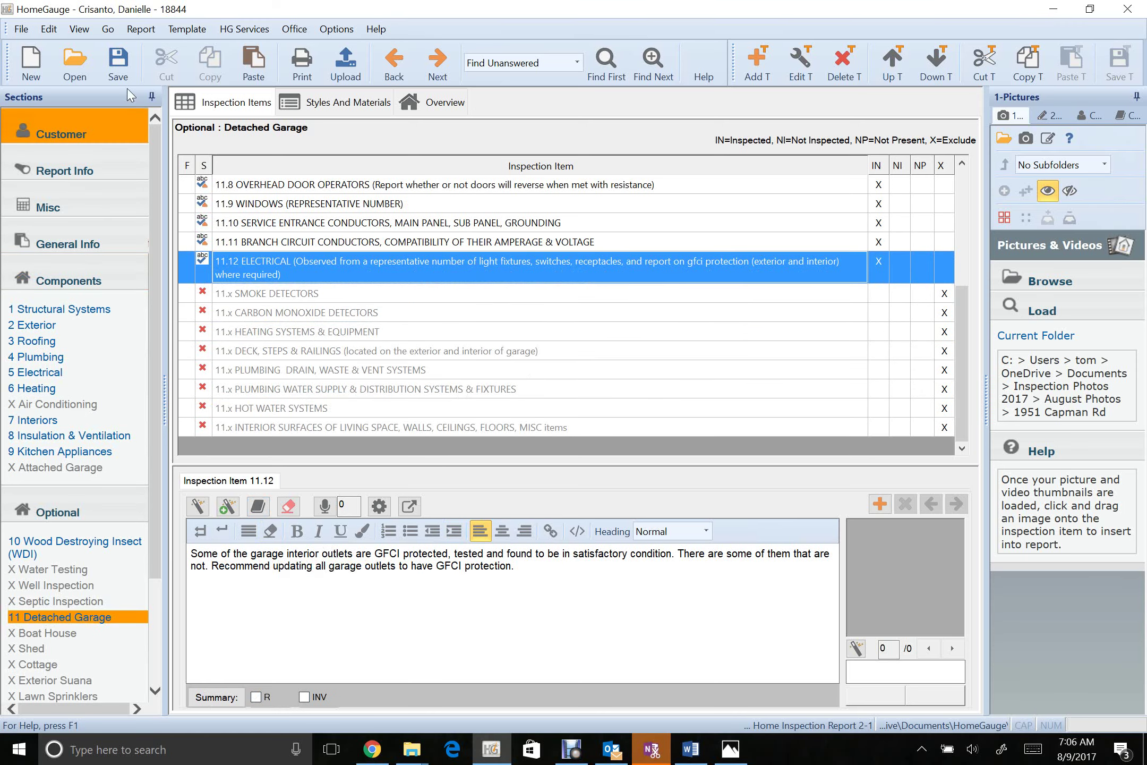
click(127, 72)
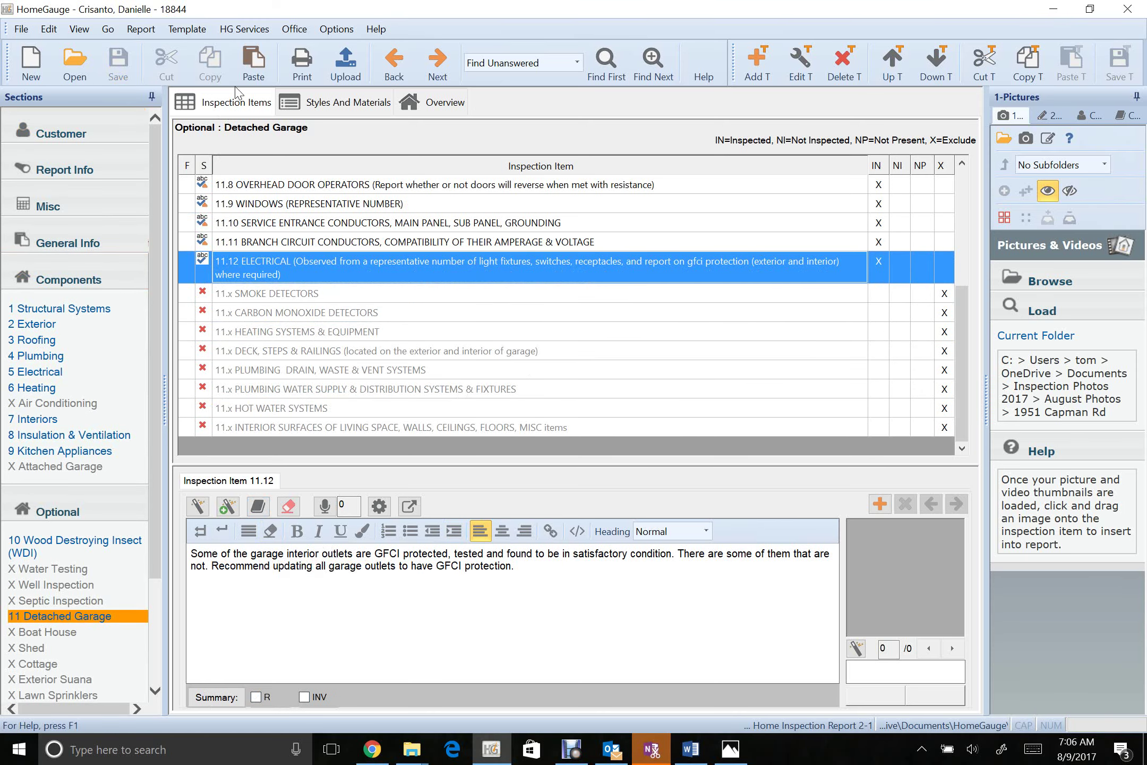
Set the Full Report for Upload document's output type to Adobe Acrobat (PDF) and generate its print preview
click(302, 63)
click(417, 309)
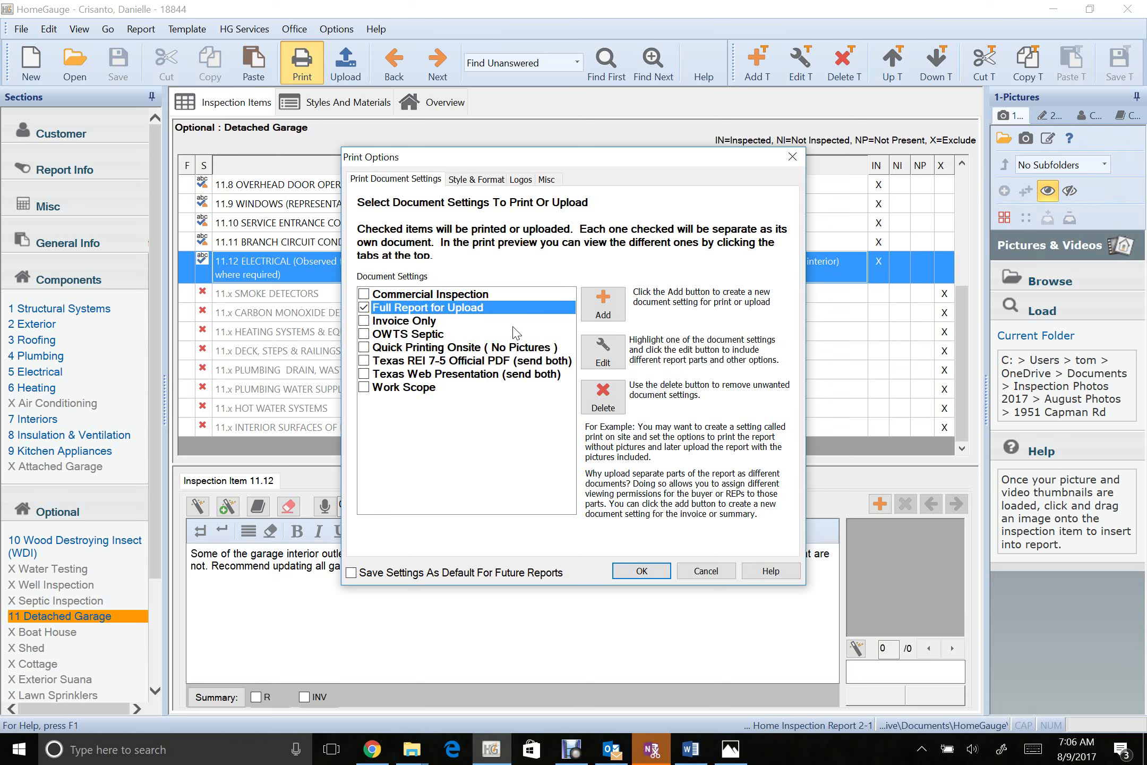
click(592, 337)
click(473, 165)
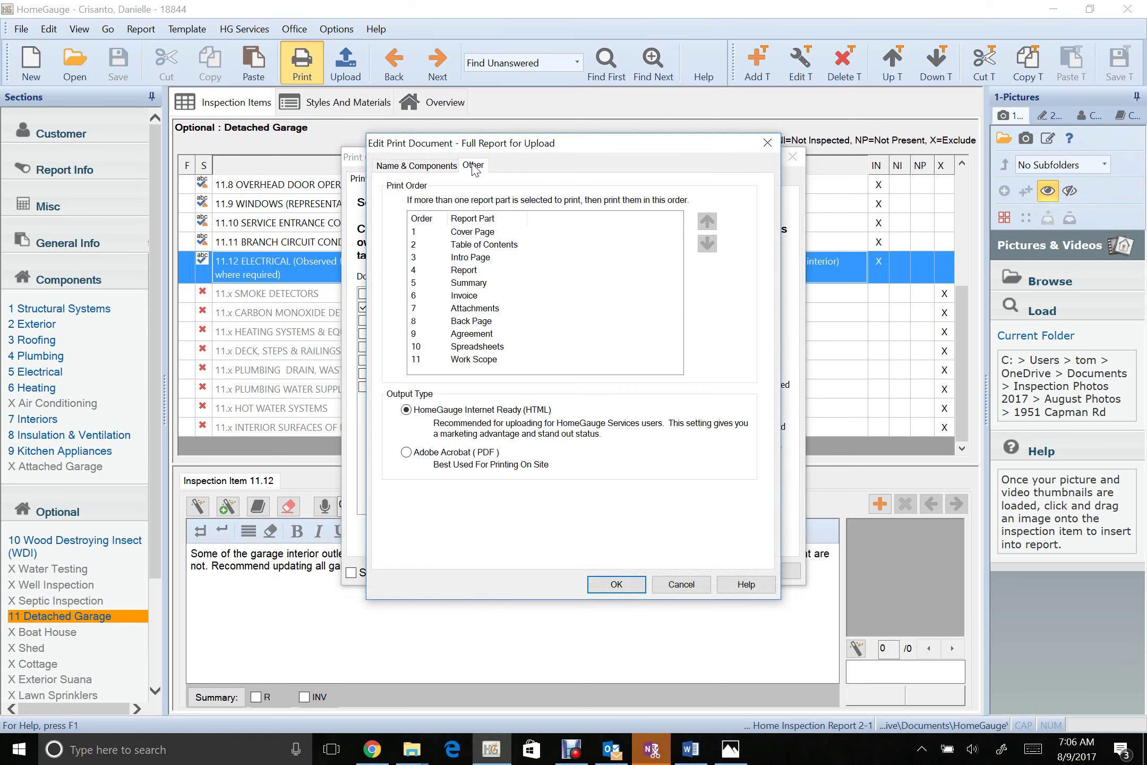
click(445, 453)
click(639, 585)
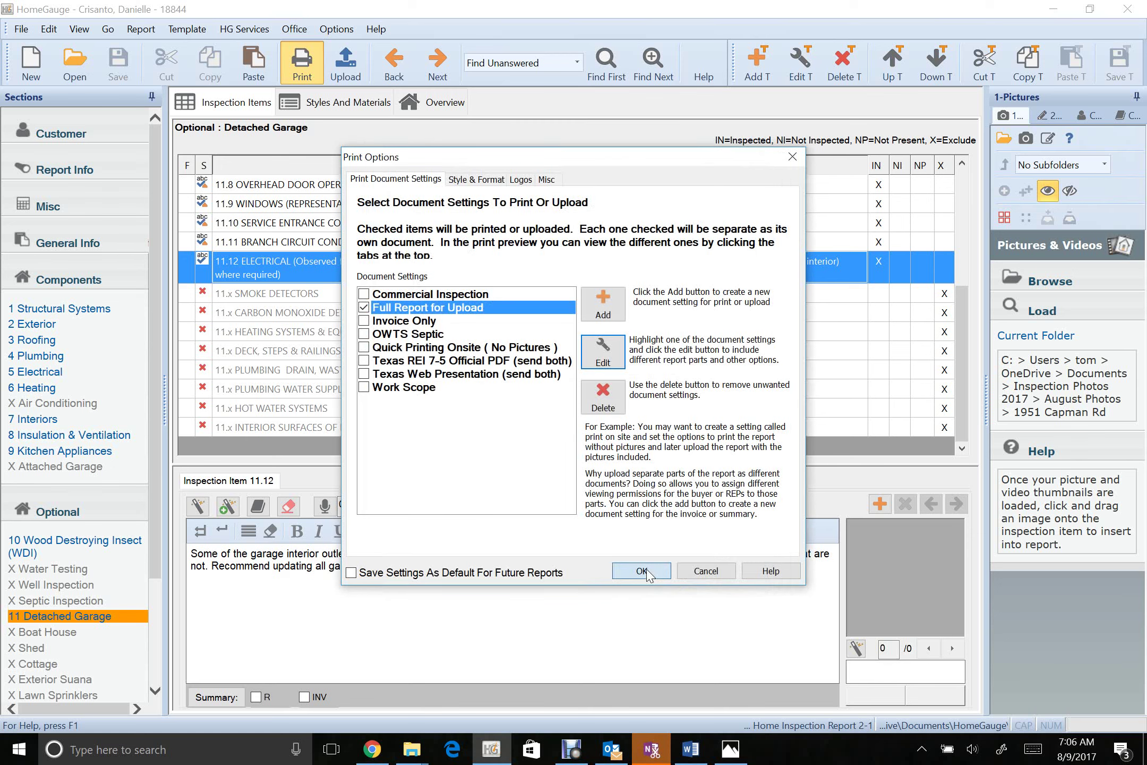
click(641, 571)
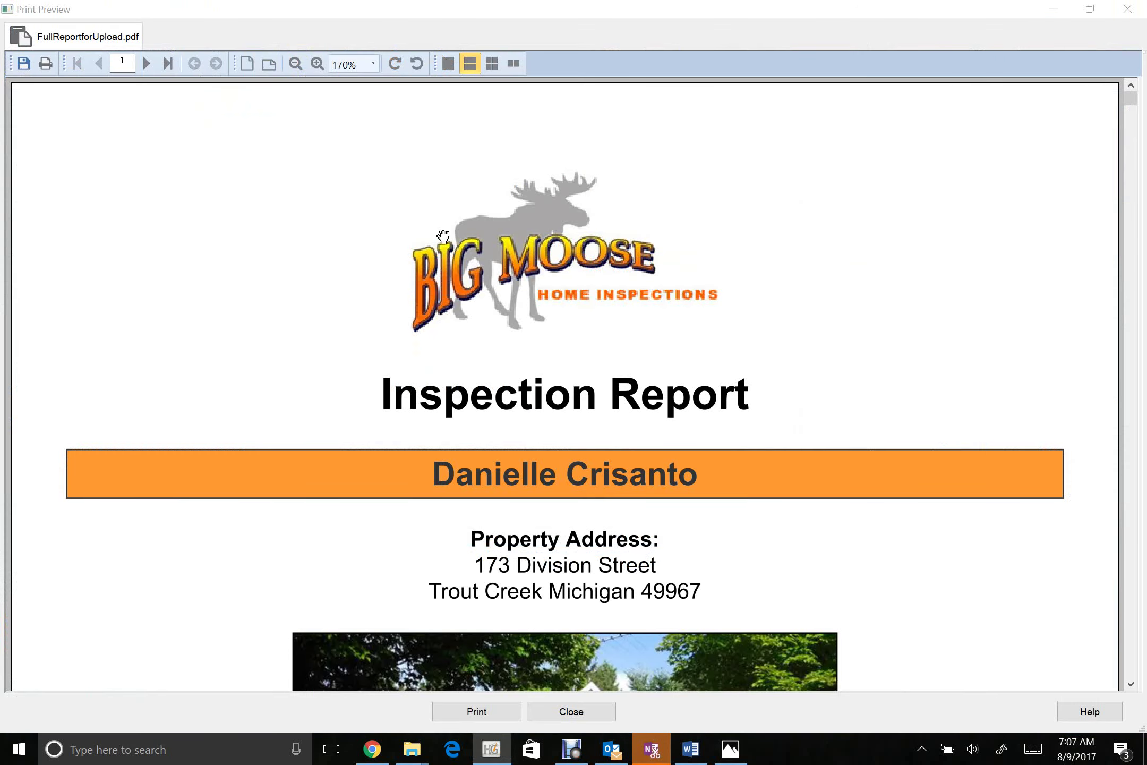
Page through the report preview from the cover page to the Summary to check the layout, comments and pictures
click(374, 64)
click(339, 98)
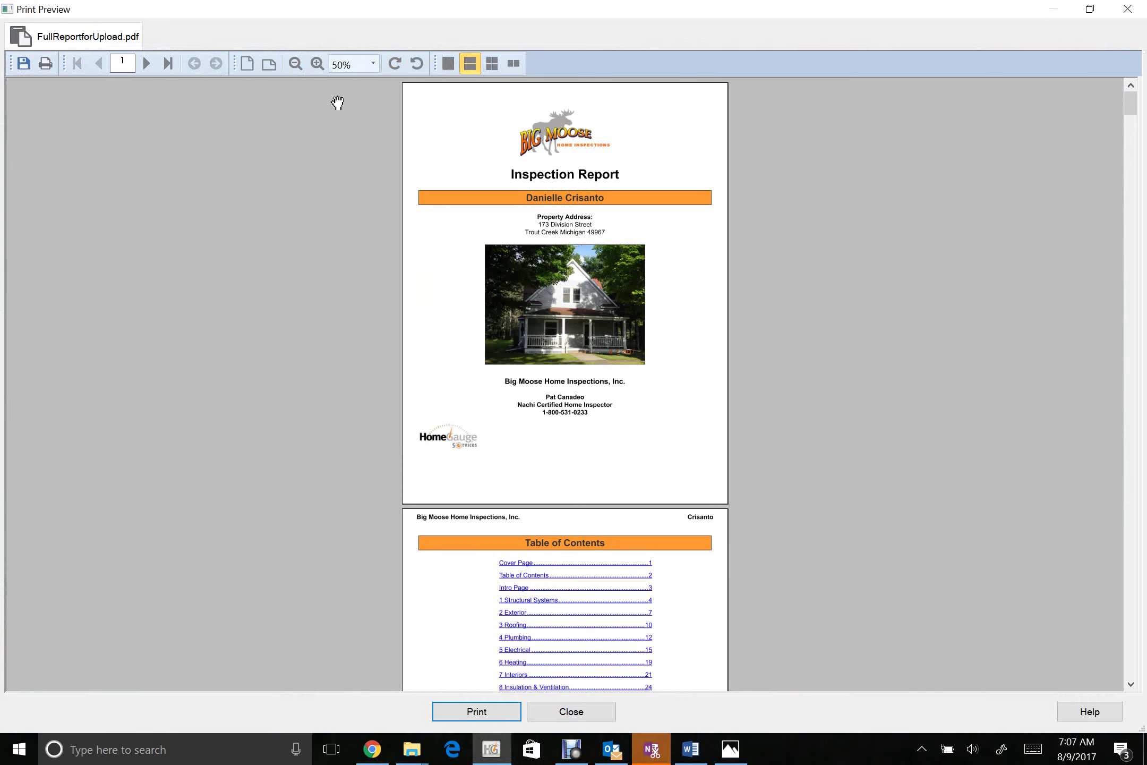
click(147, 65)
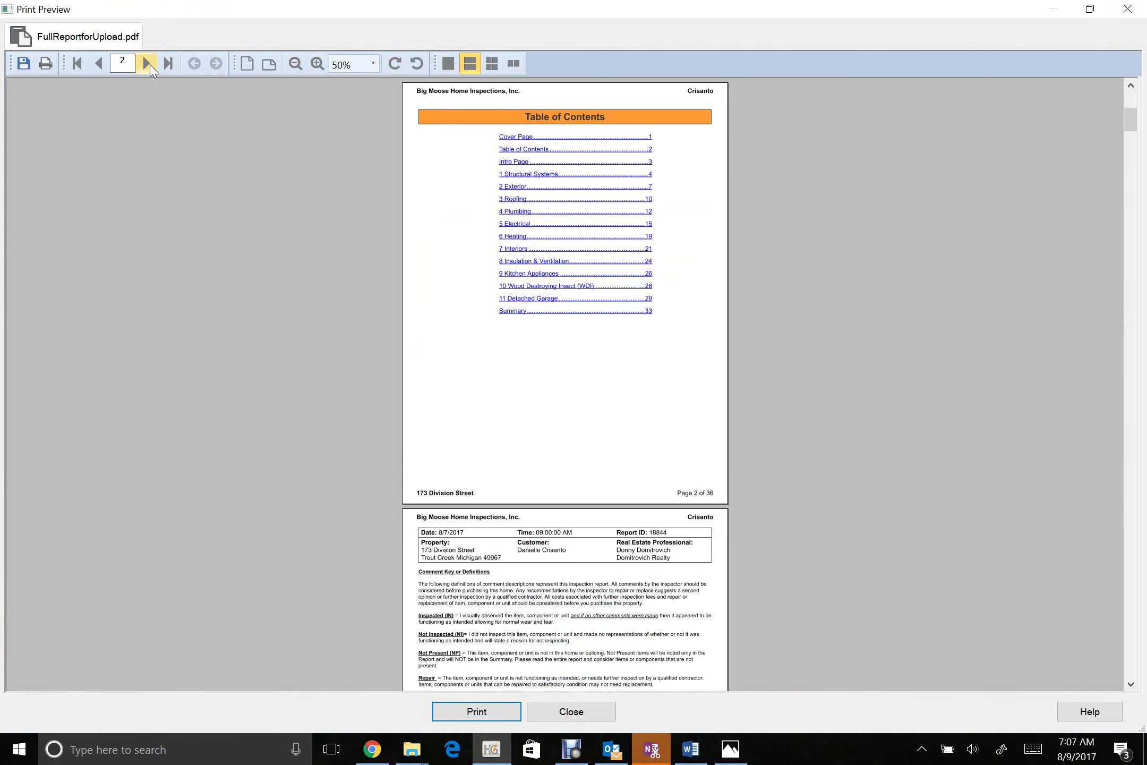
click(148, 65)
click(148, 65)
click(148, 65)
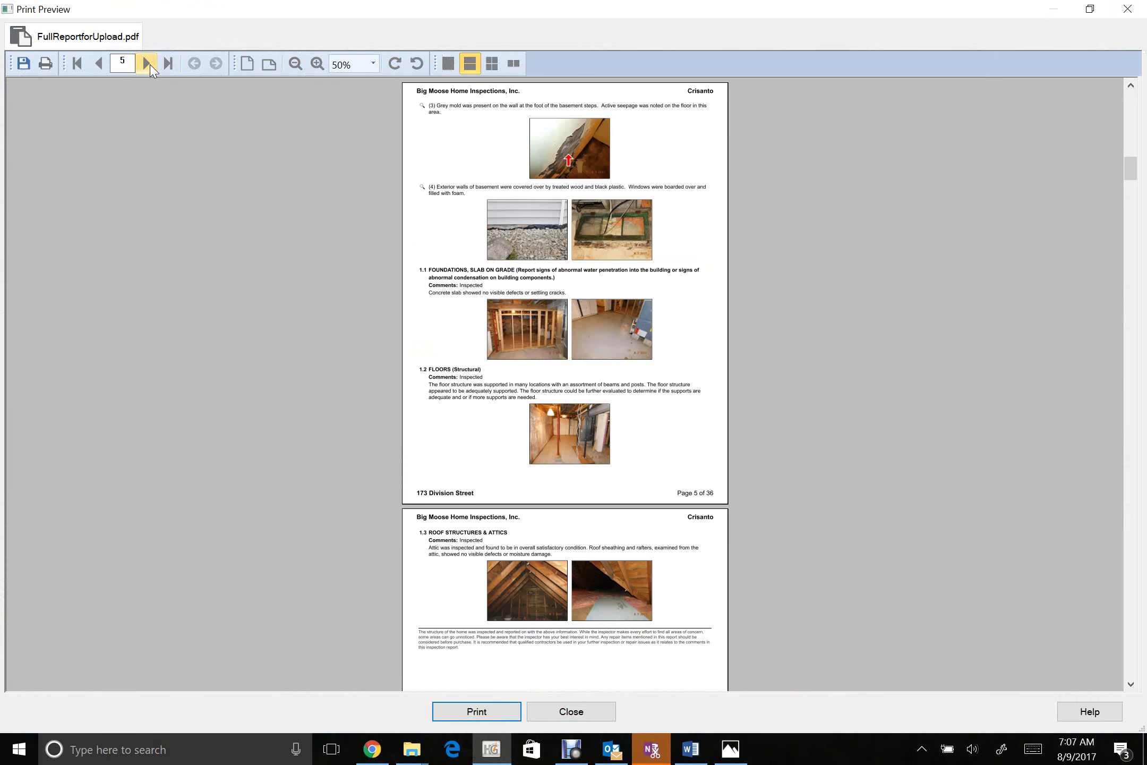
click(148, 65)
click(148, 65)
click(148, 64)
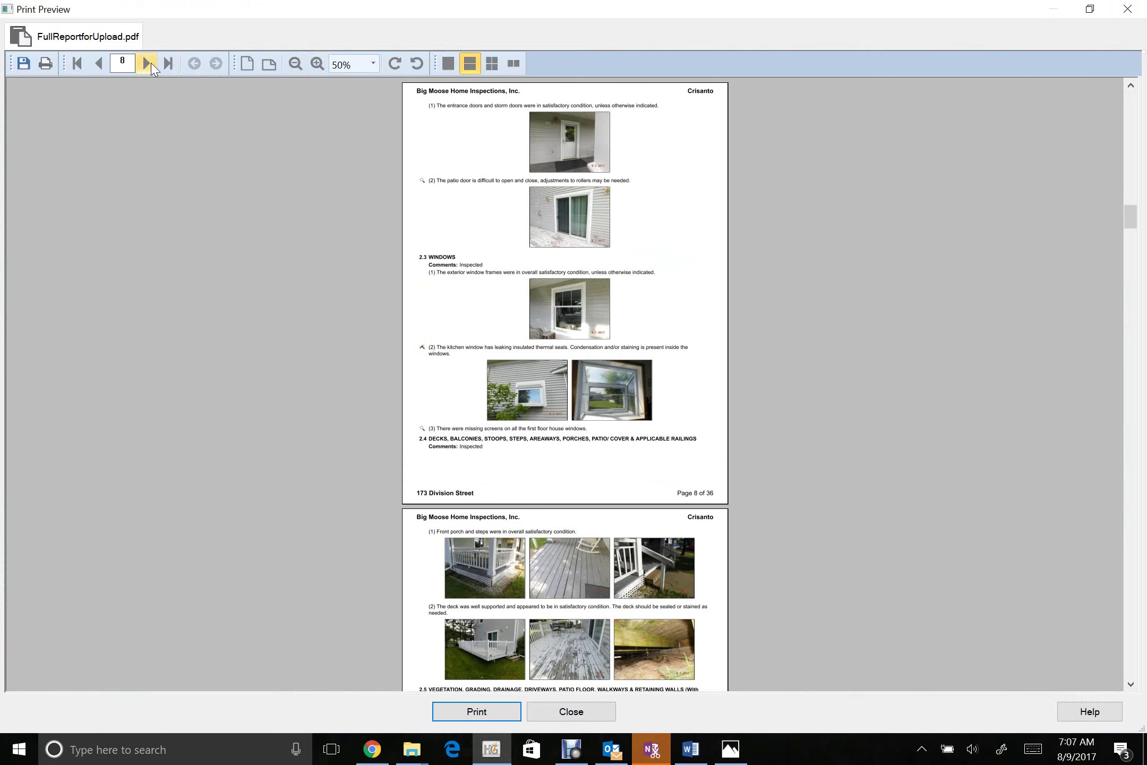
click(147, 65)
click(147, 65)
click(148, 65)
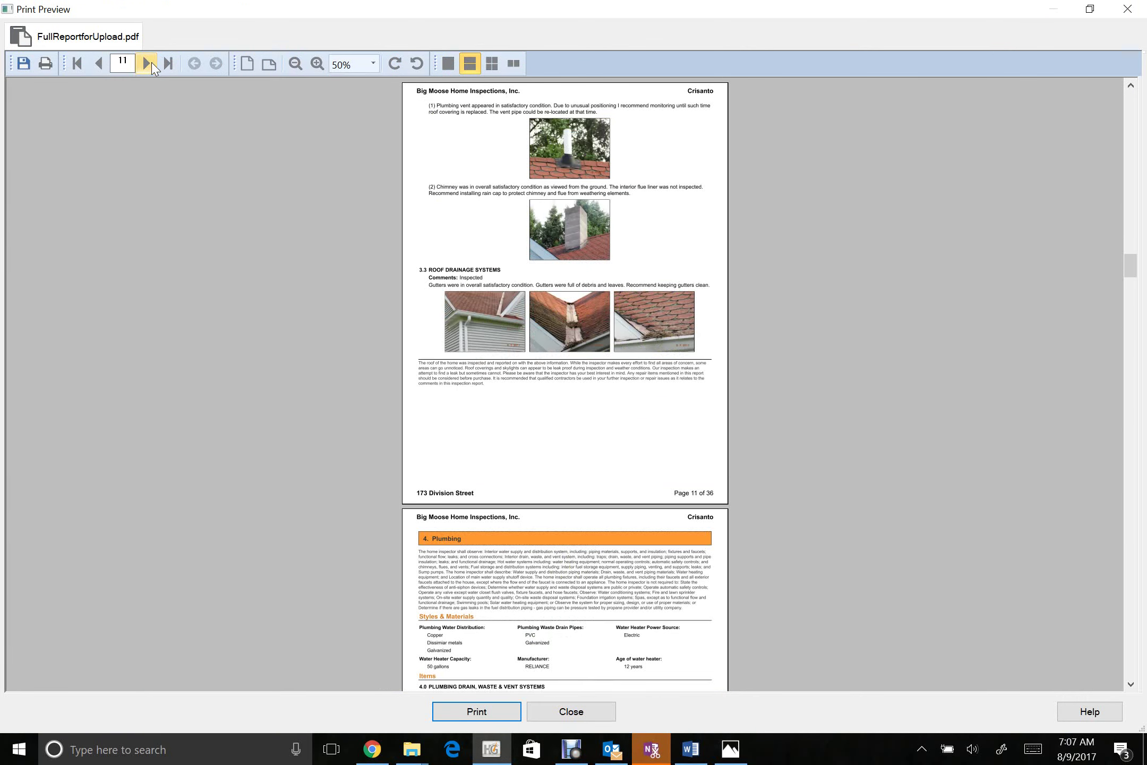
click(148, 65)
click(148, 64)
click(148, 65)
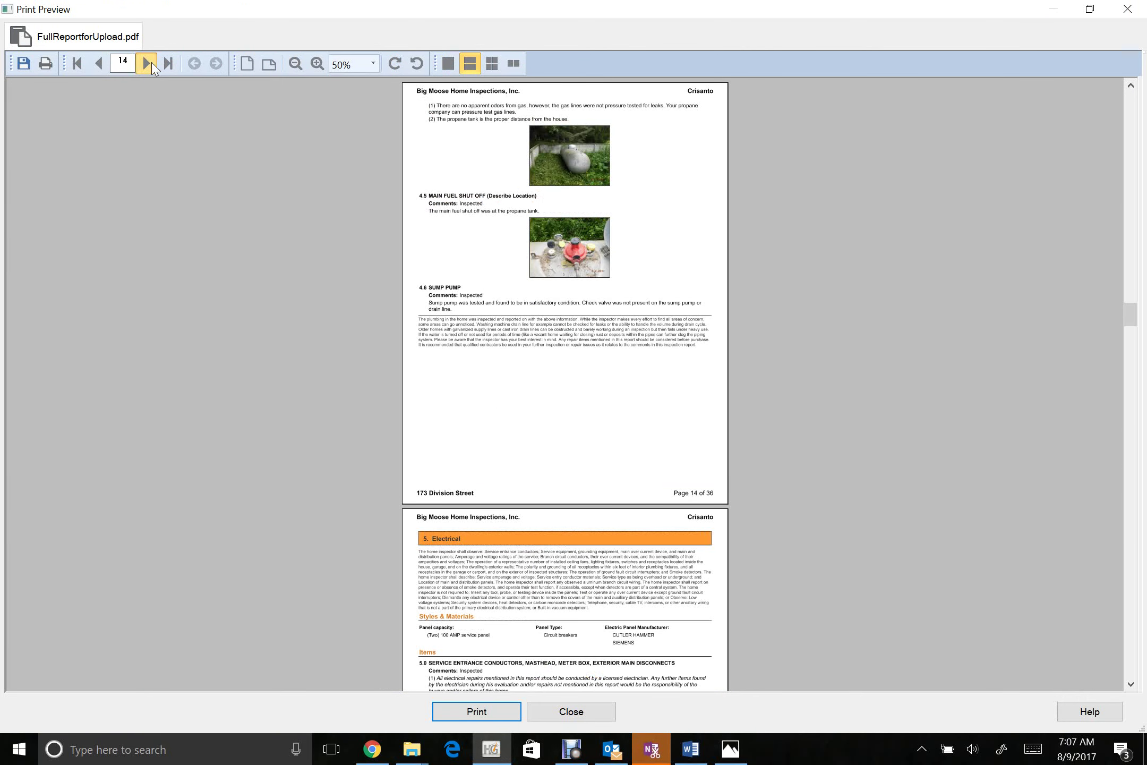
click(148, 65)
click(148, 65)
click(148, 65)
click(148, 64)
click(148, 65)
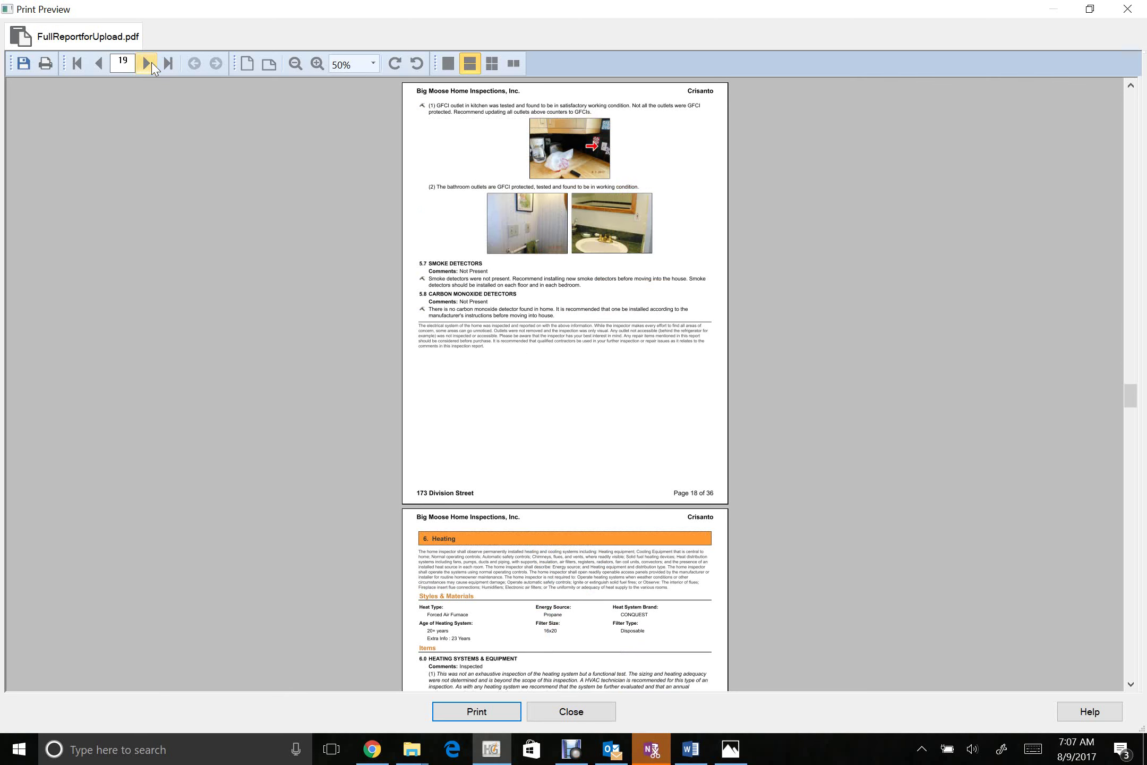
click(148, 65)
click(147, 65)
click(148, 65)
click(148, 65)
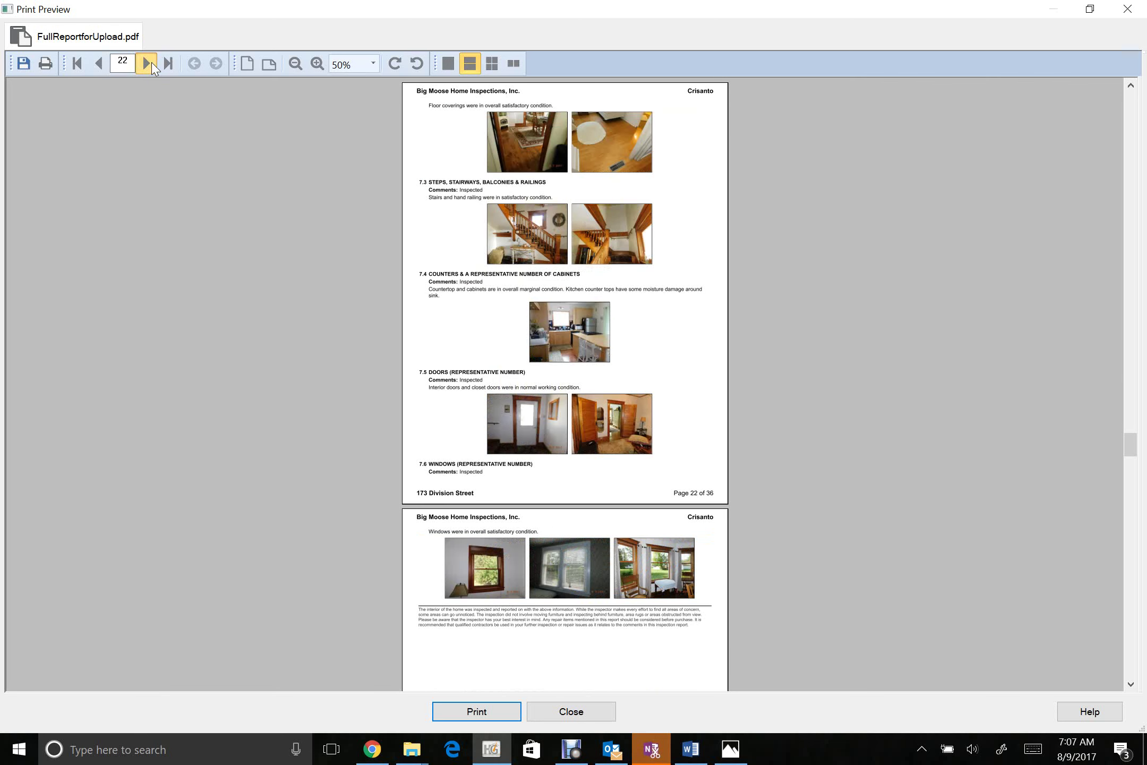
click(148, 65)
click(148, 64)
click(148, 65)
click(148, 65)
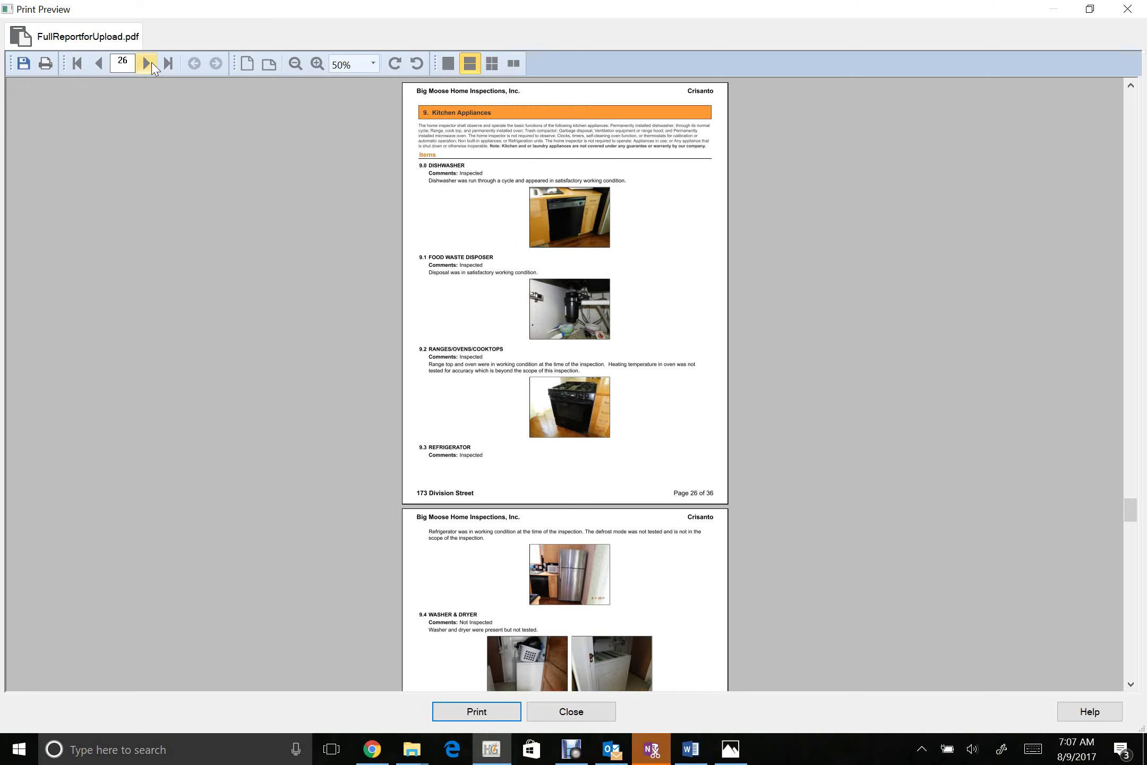
click(147, 65)
click(148, 65)
click(148, 65)
click(148, 65)
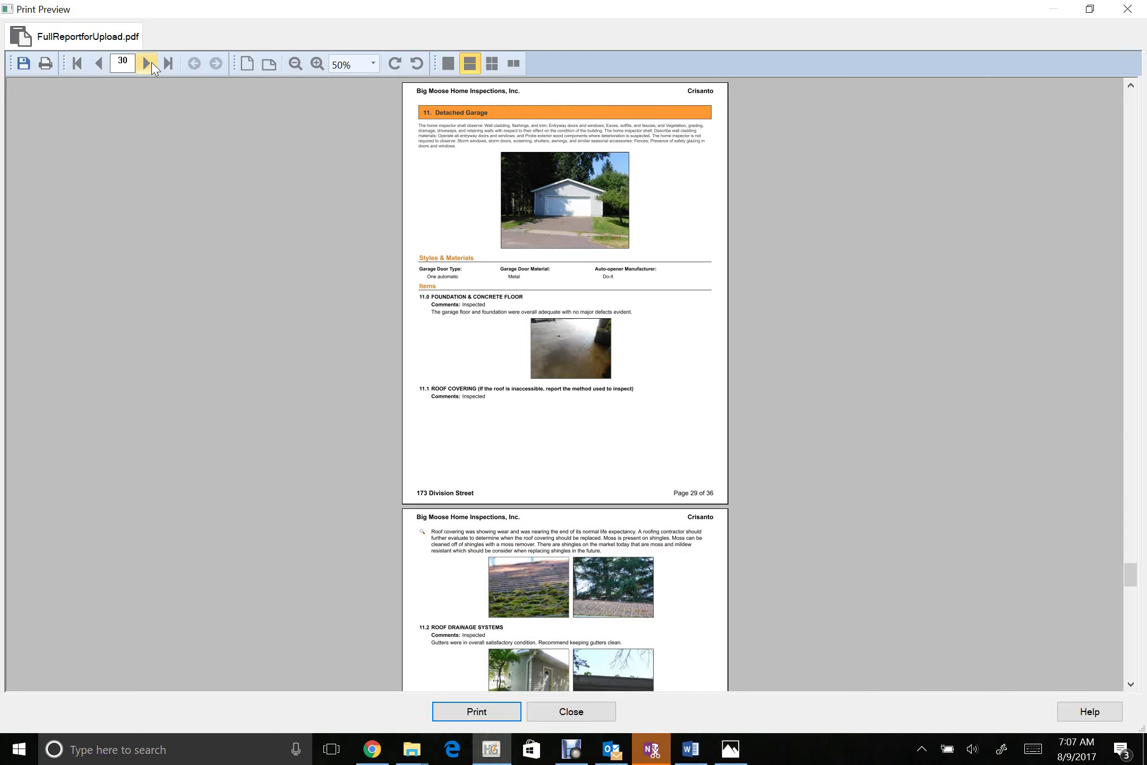
click(148, 65)
click(148, 65)
click(148, 64)
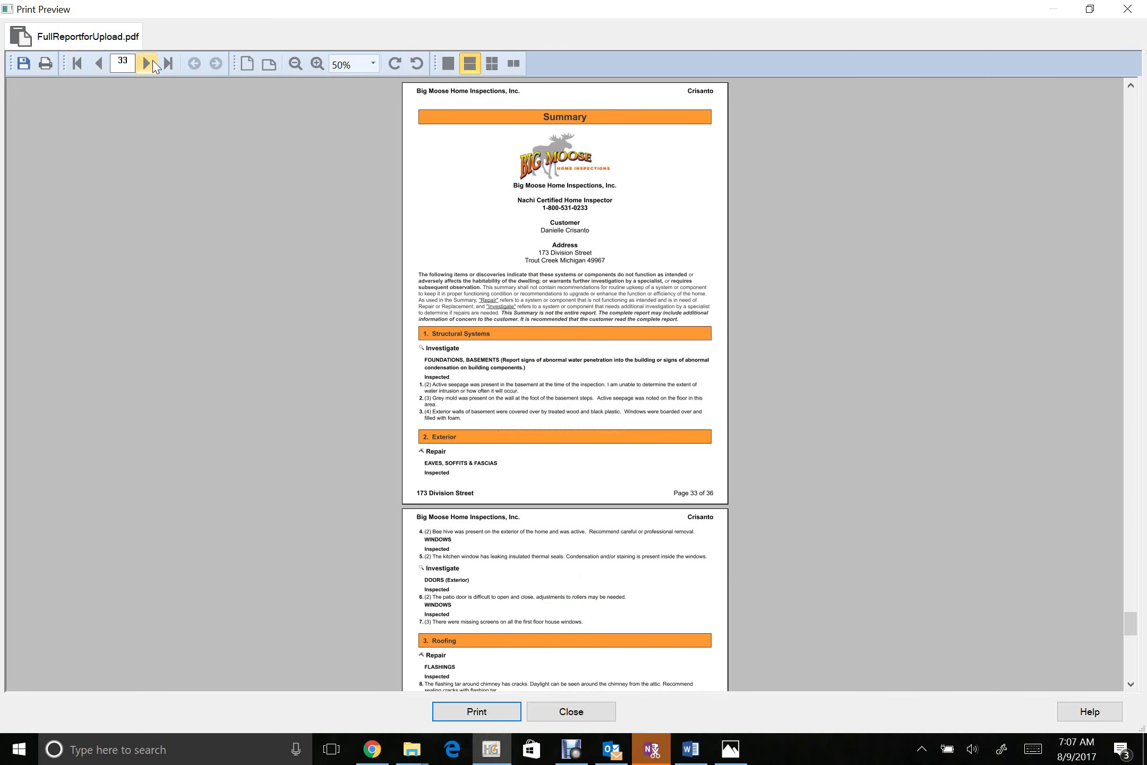
Read the Summary's Structural Systems and Exterior items in the preview, then close the preview
click(373, 63)
click(342, 107)
scroll(523, 222, up, 3)
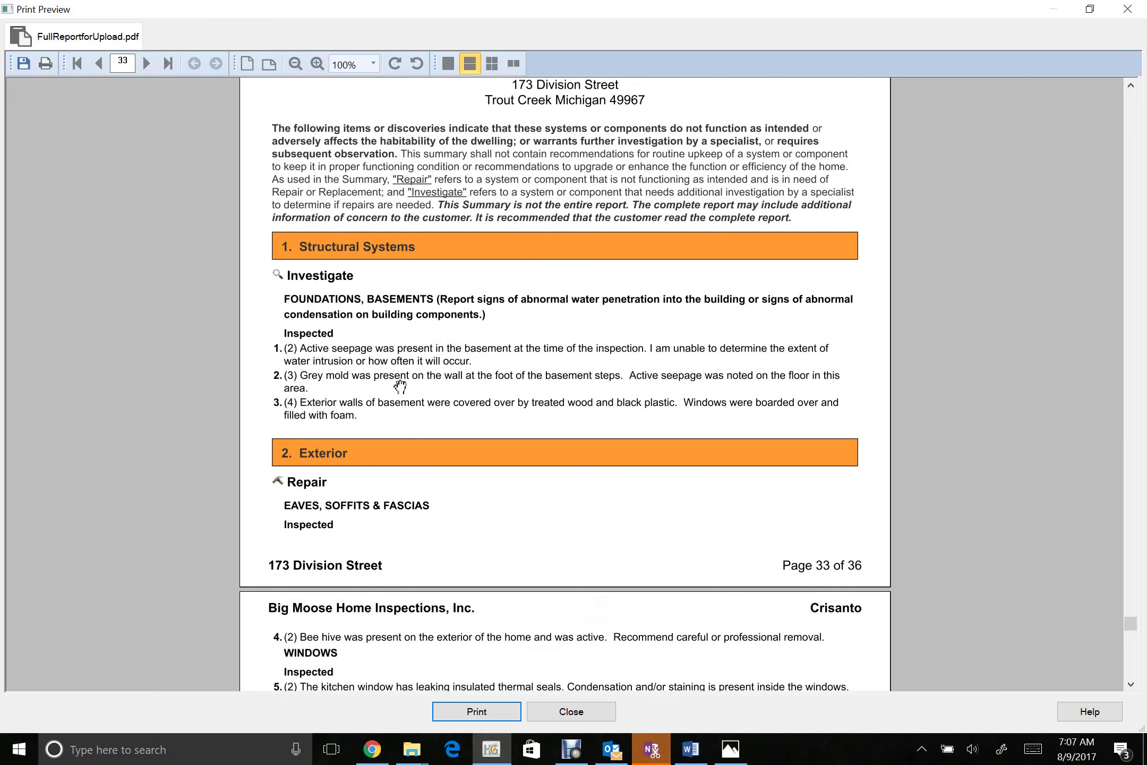
scroll(397, 394, down, 3)
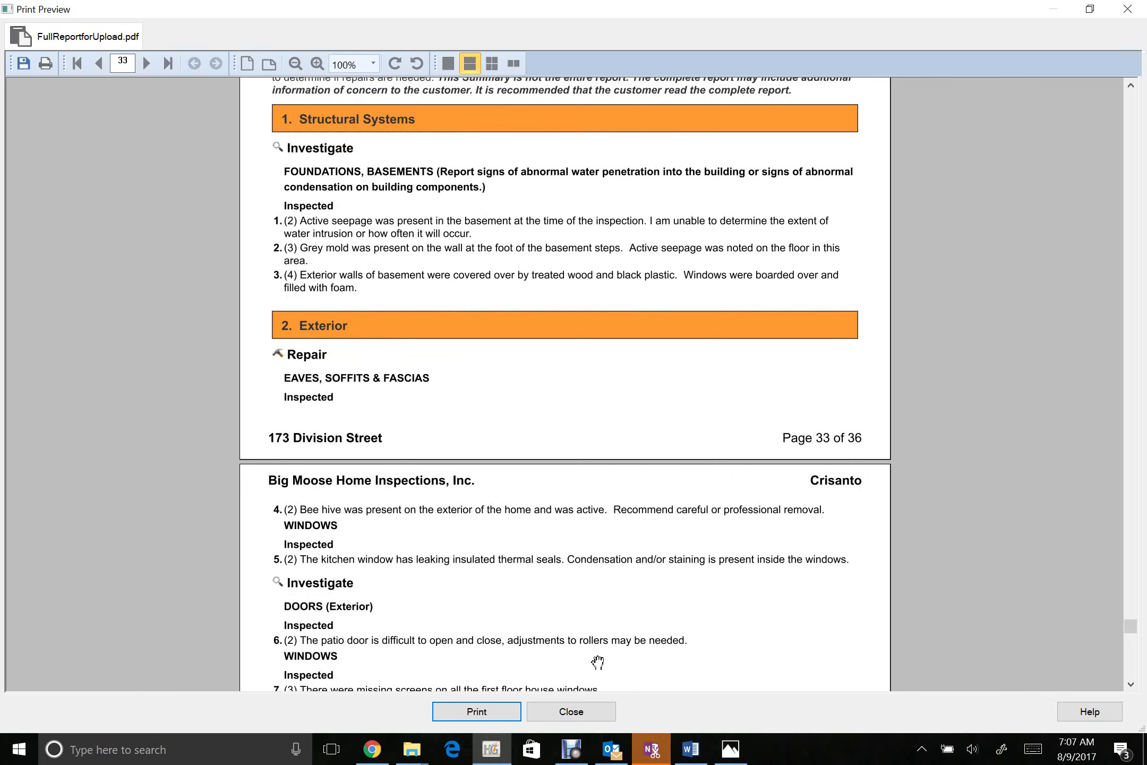
click(567, 710)
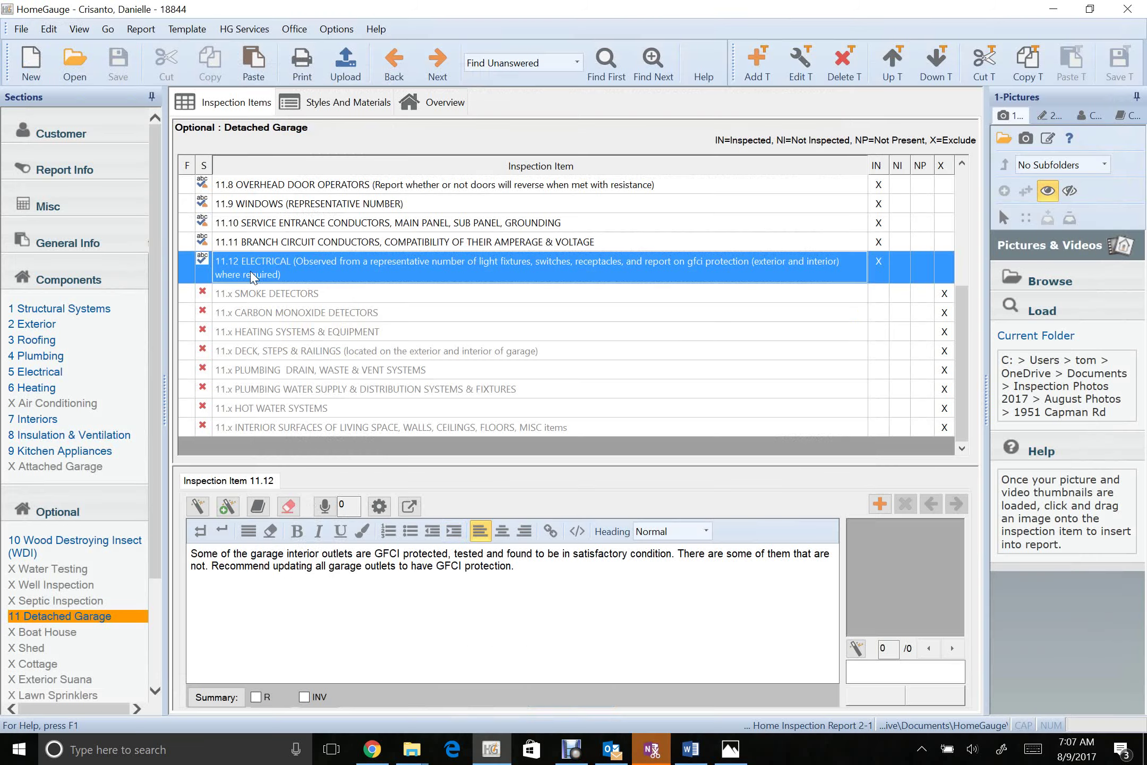
Review the Foundations, Basements comments in Structural Systems and compare both pictures attached to comment (4)
click(83, 314)
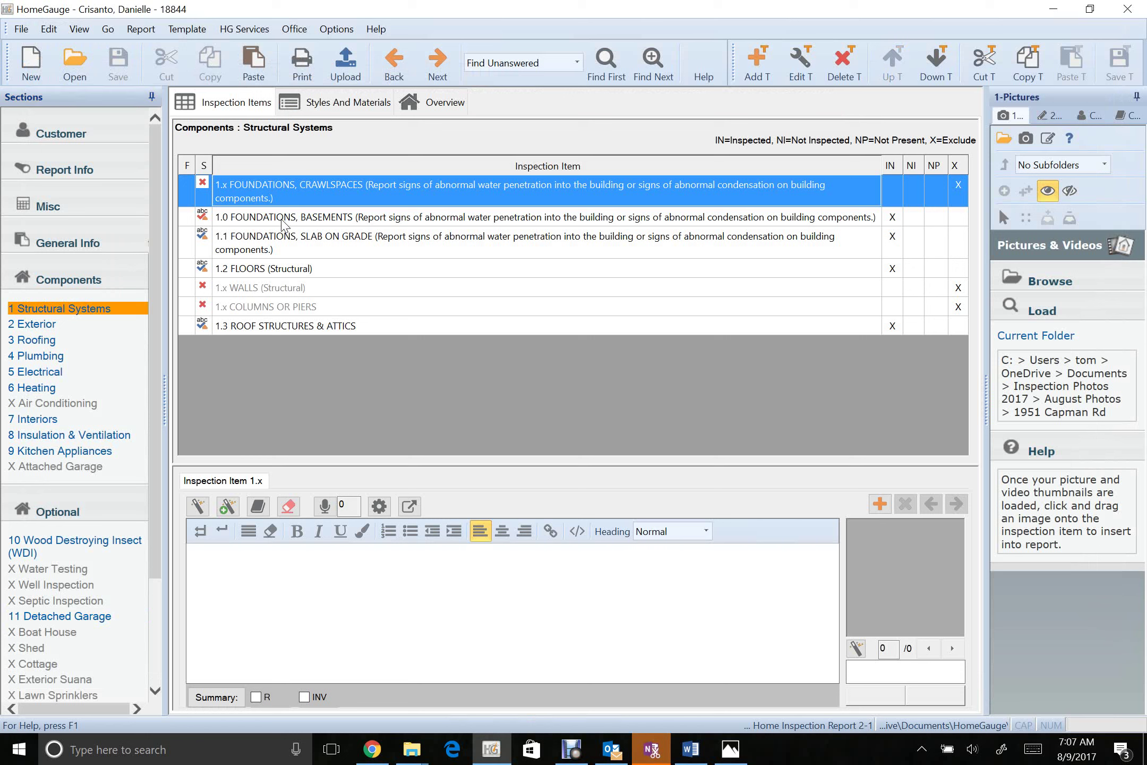
click(281, 217)
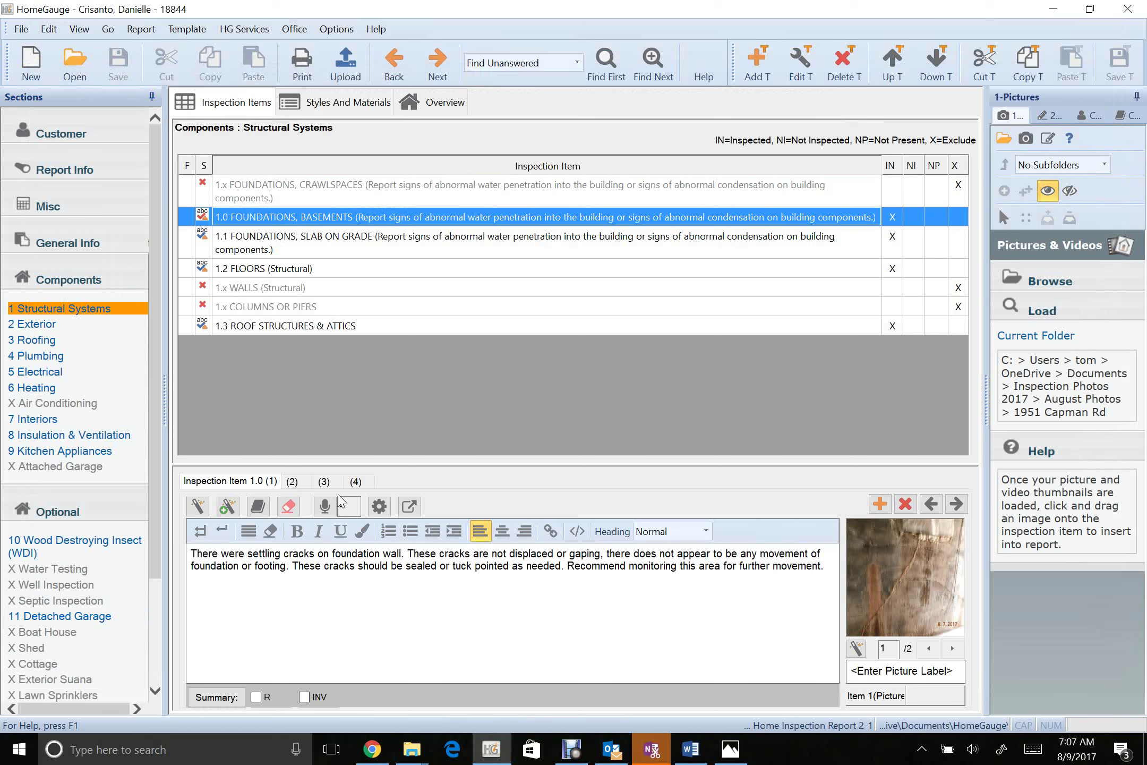
click(340, 481)
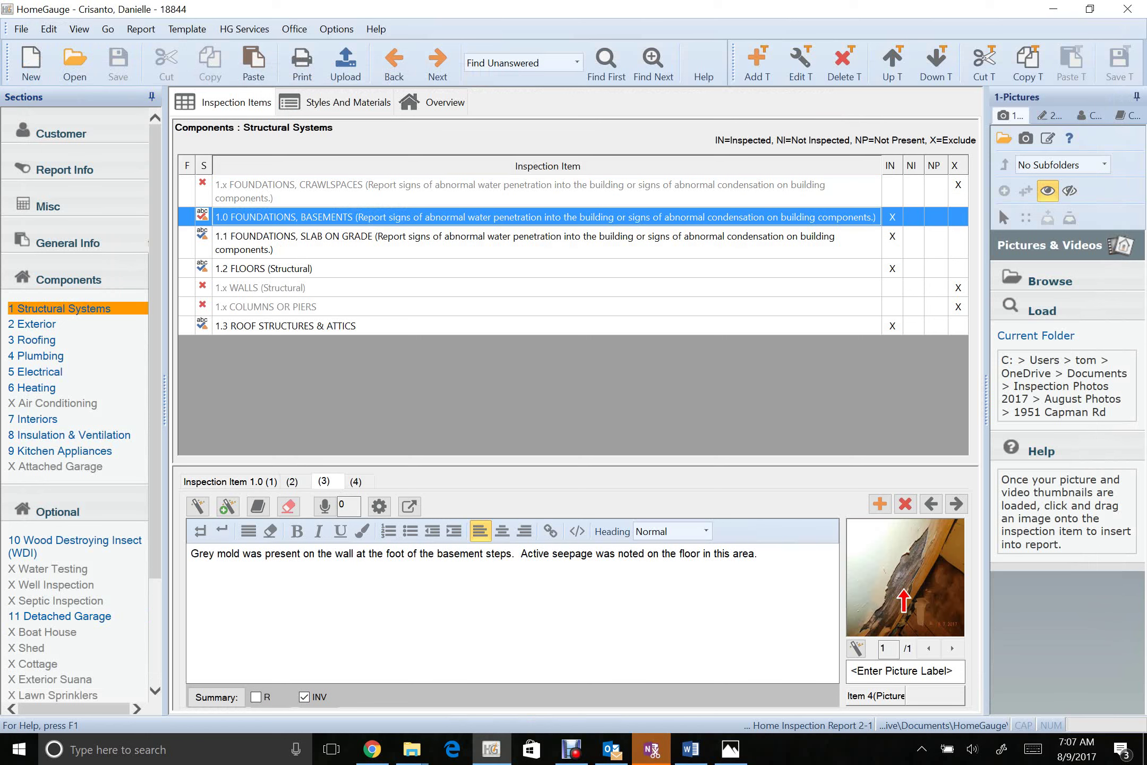
click(355, 482)
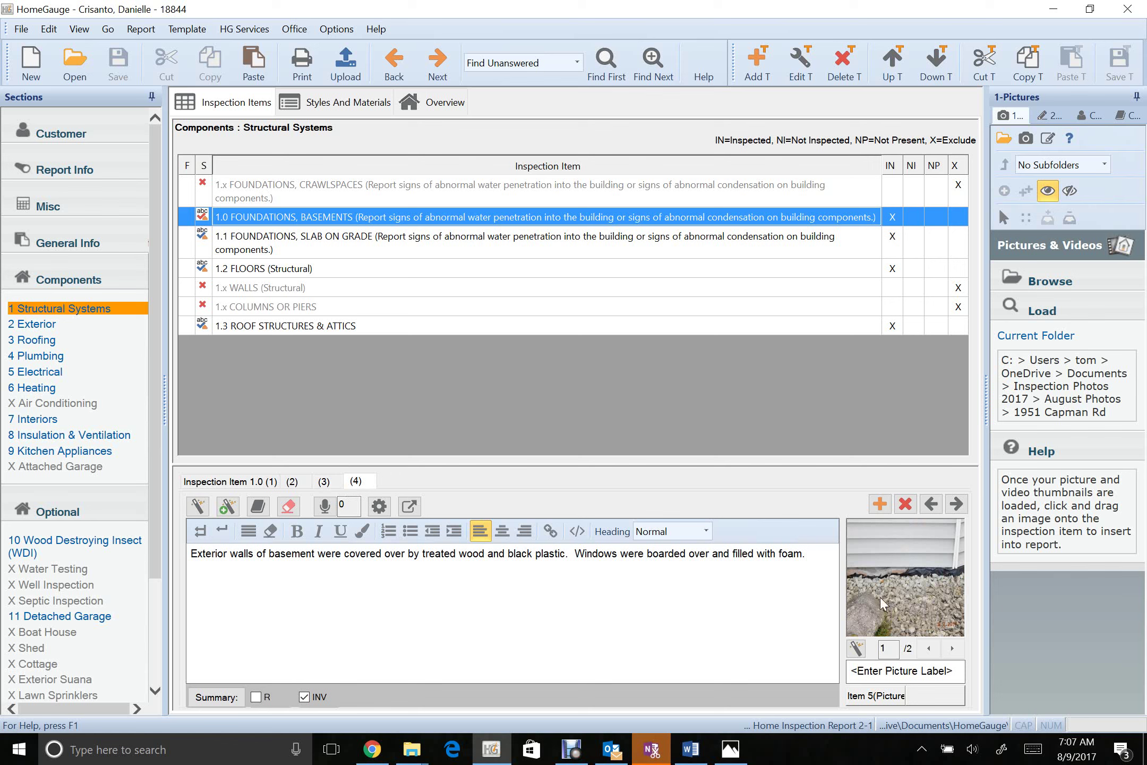
click(954, 648)
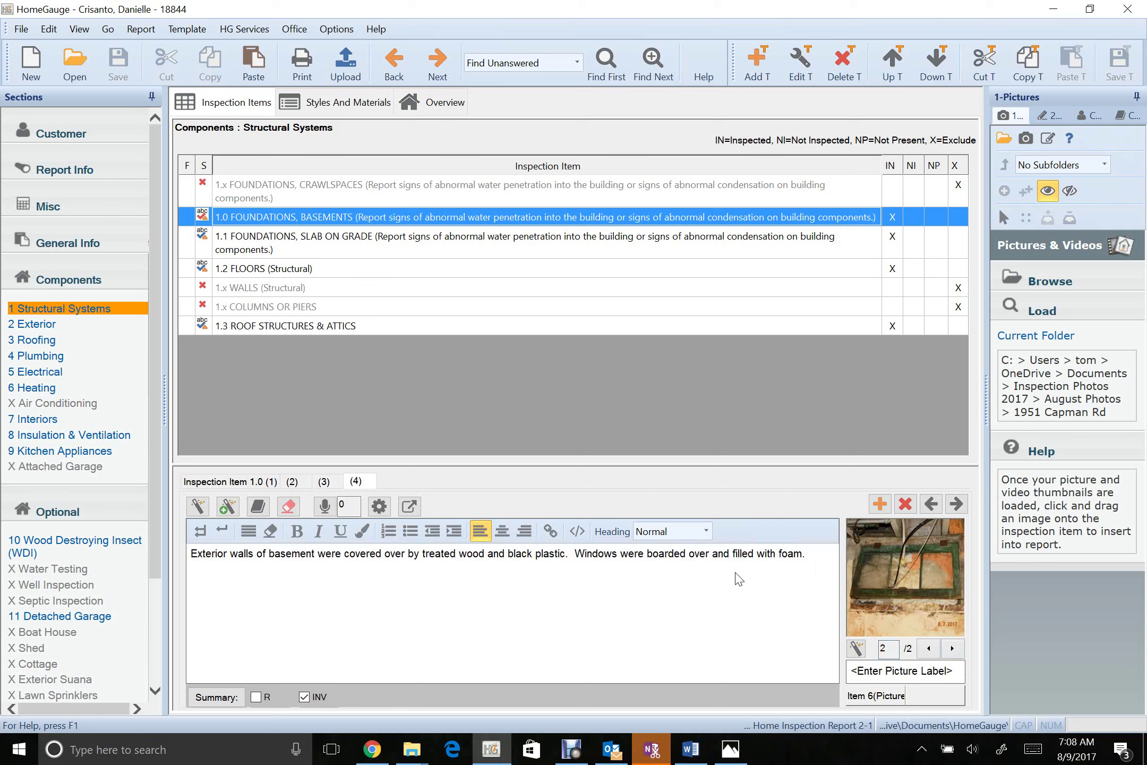
click(928, 648)
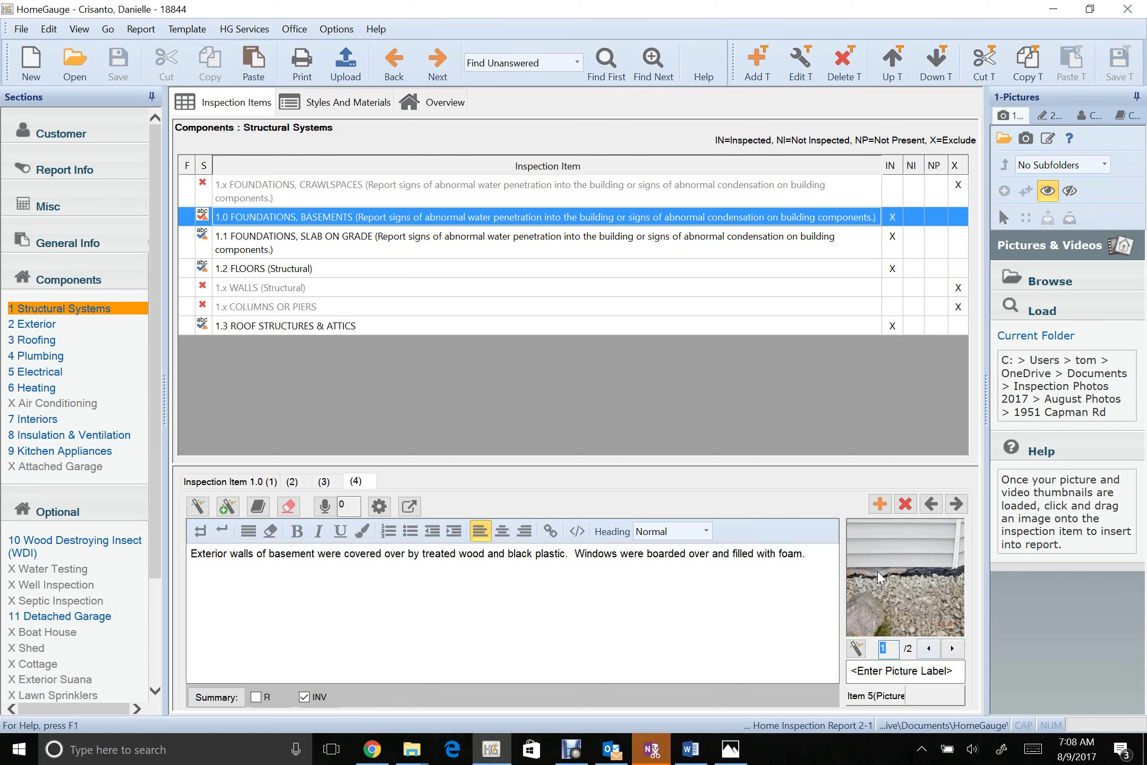
click(949, 652)
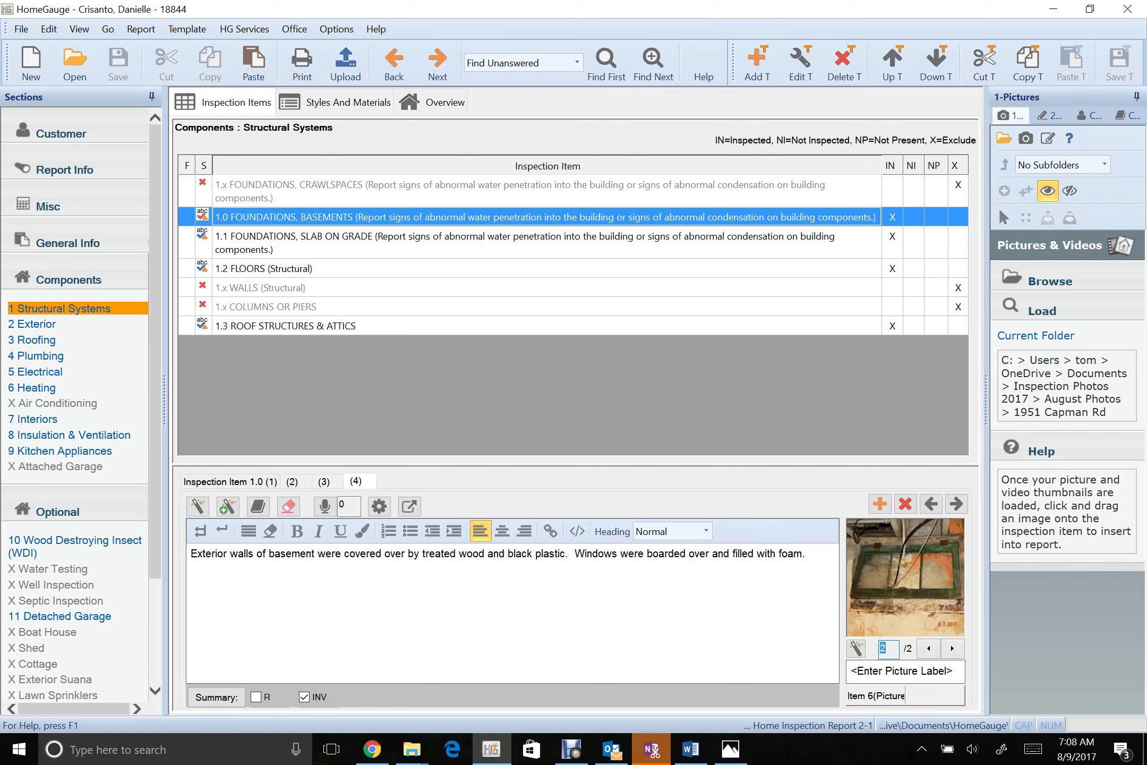
click(921, 649)
click(950, 655)
Clear the INV summary flag on Foundations, Basements comment (4) about the covered exterior walls, and save the report
click(823, 570)
click(303, 697)
click(119, 63)
Generate a fresh print preview of the Full Report for Upload document
click(300, 64)
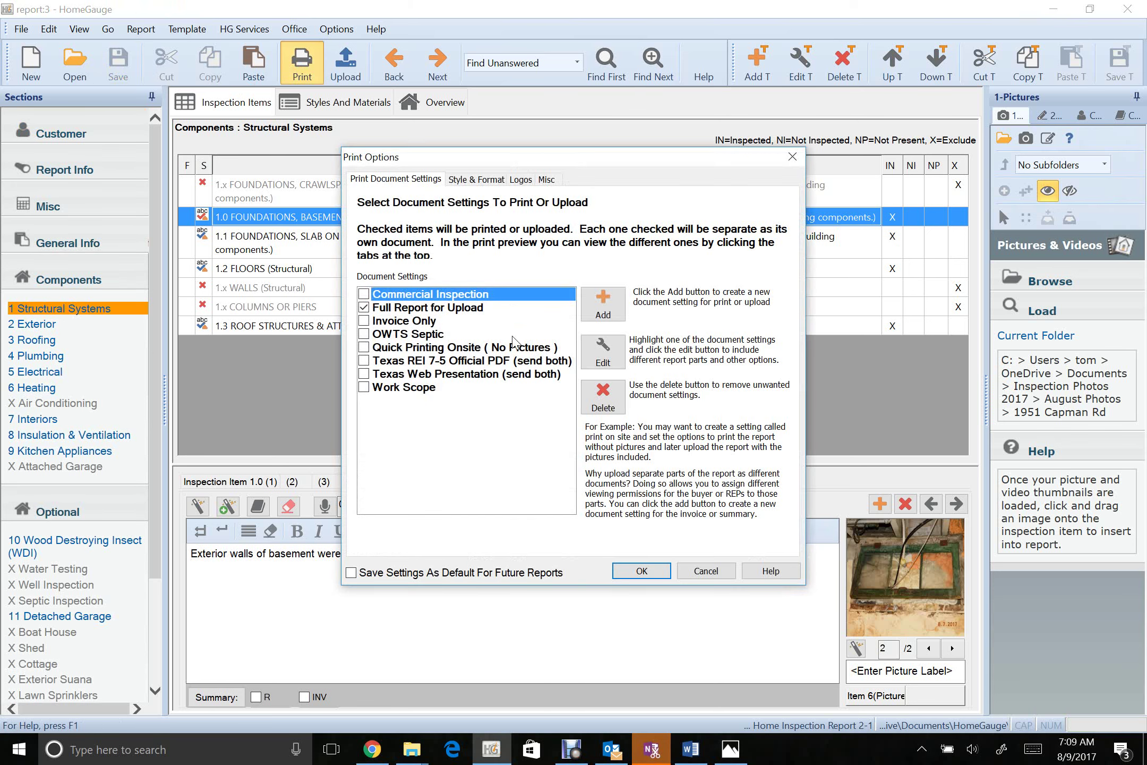
click(492, 308)
click(640, 571)
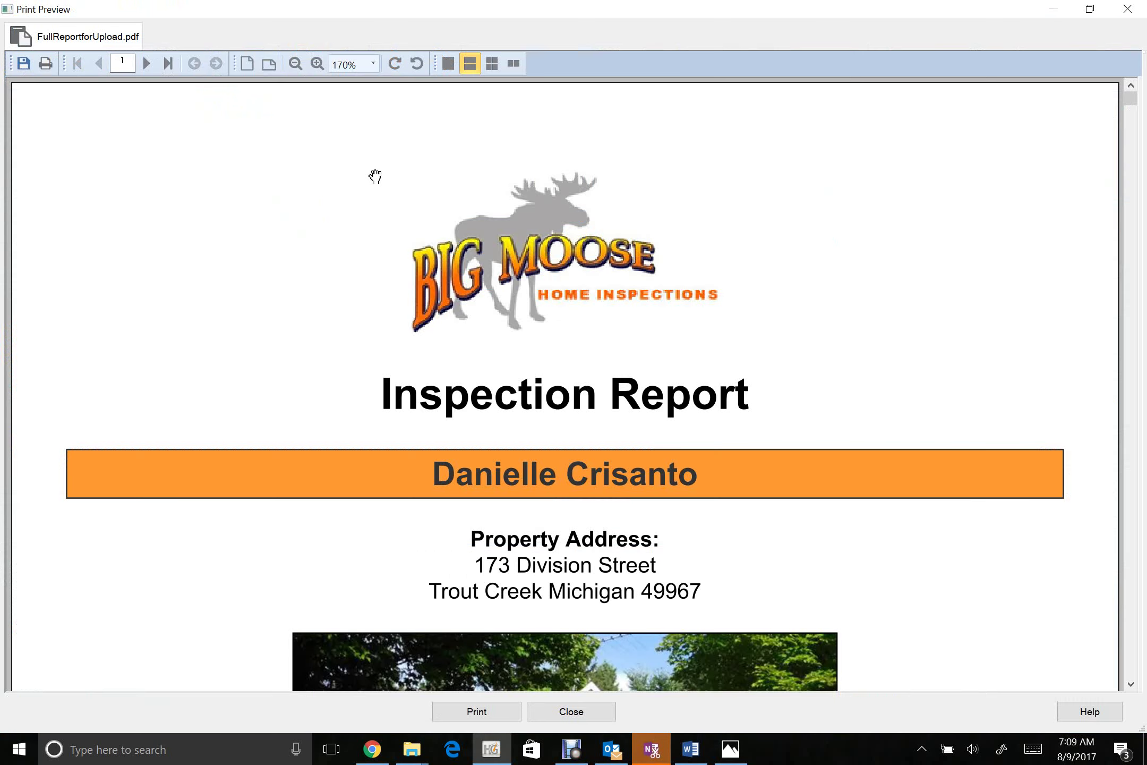
Set the preview zoom to 100% and review the Summary backward from the report's last page to its Structural Systems section
click(373, 64)
click(345, 90)
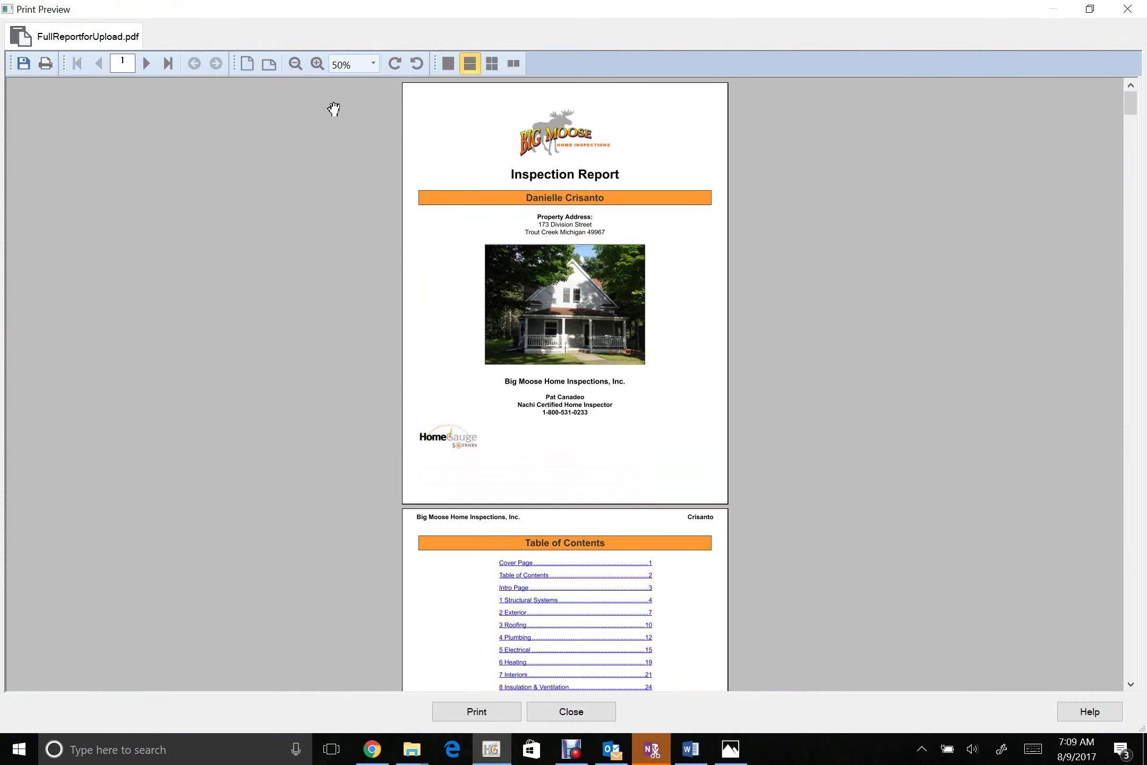
click(168, 64)
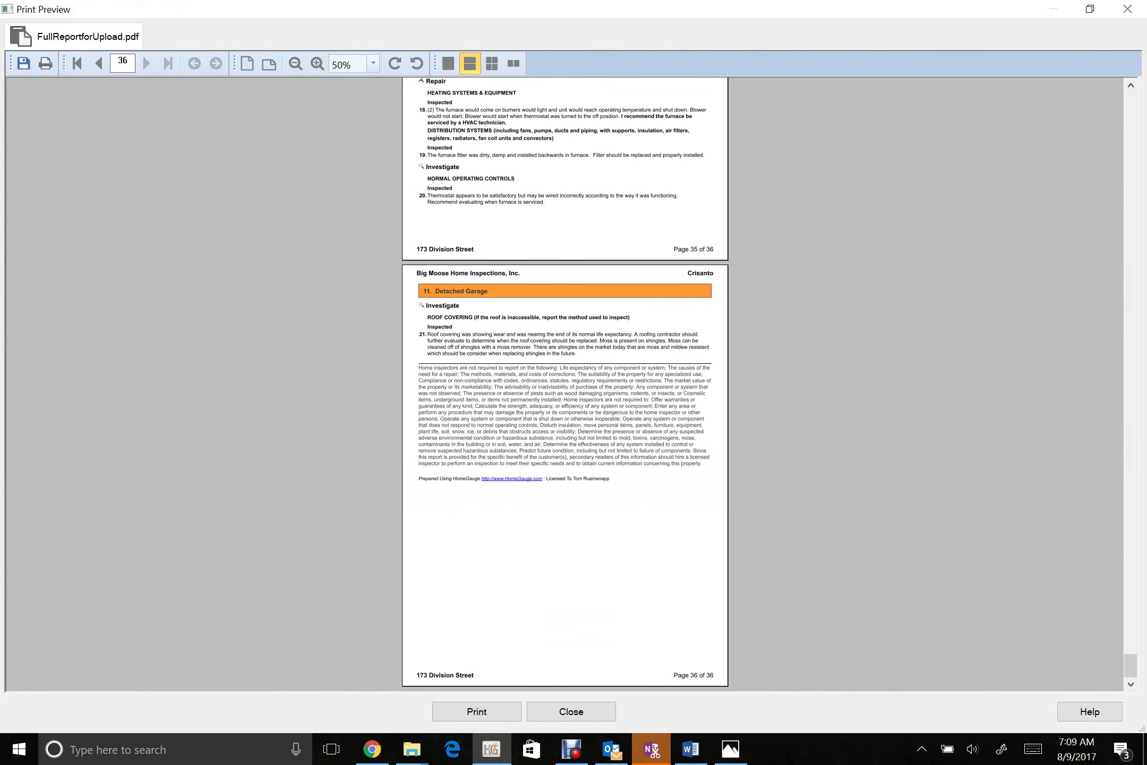
click(373, 63)
click(350, 114)
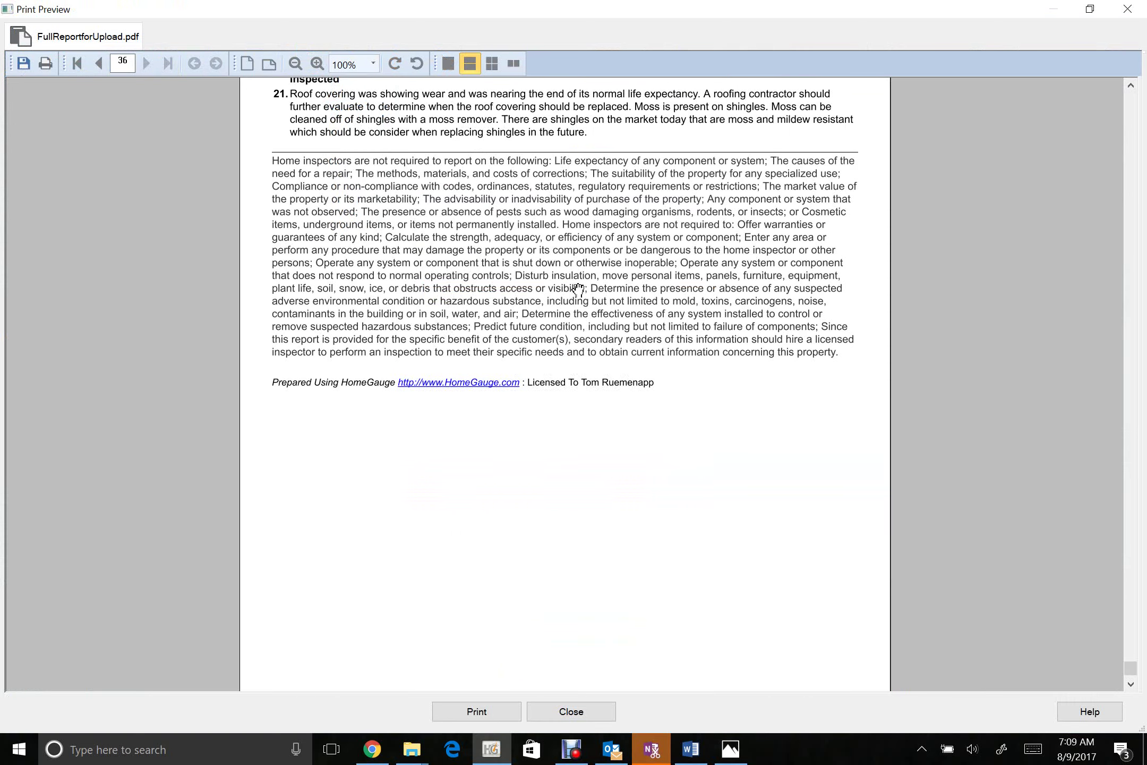
scroll(556, 280, up, 8)
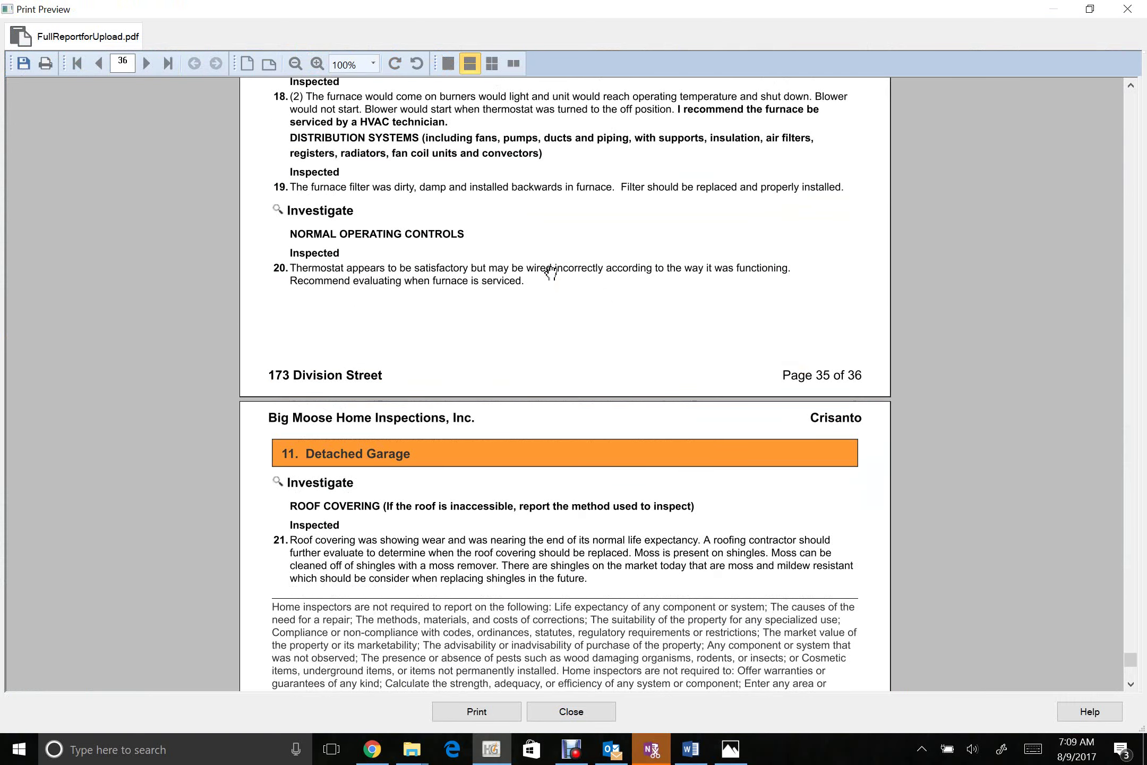
scroll(547, 272, up, 8)
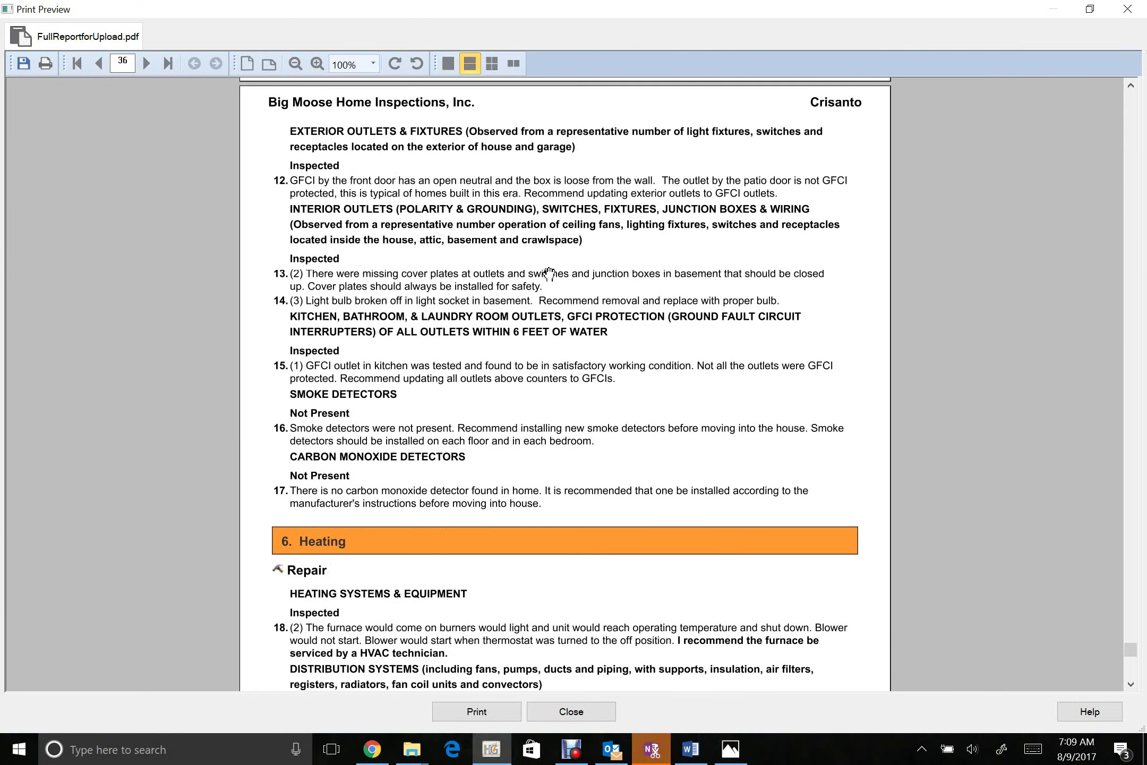
scroll(550, 275, up, 8)
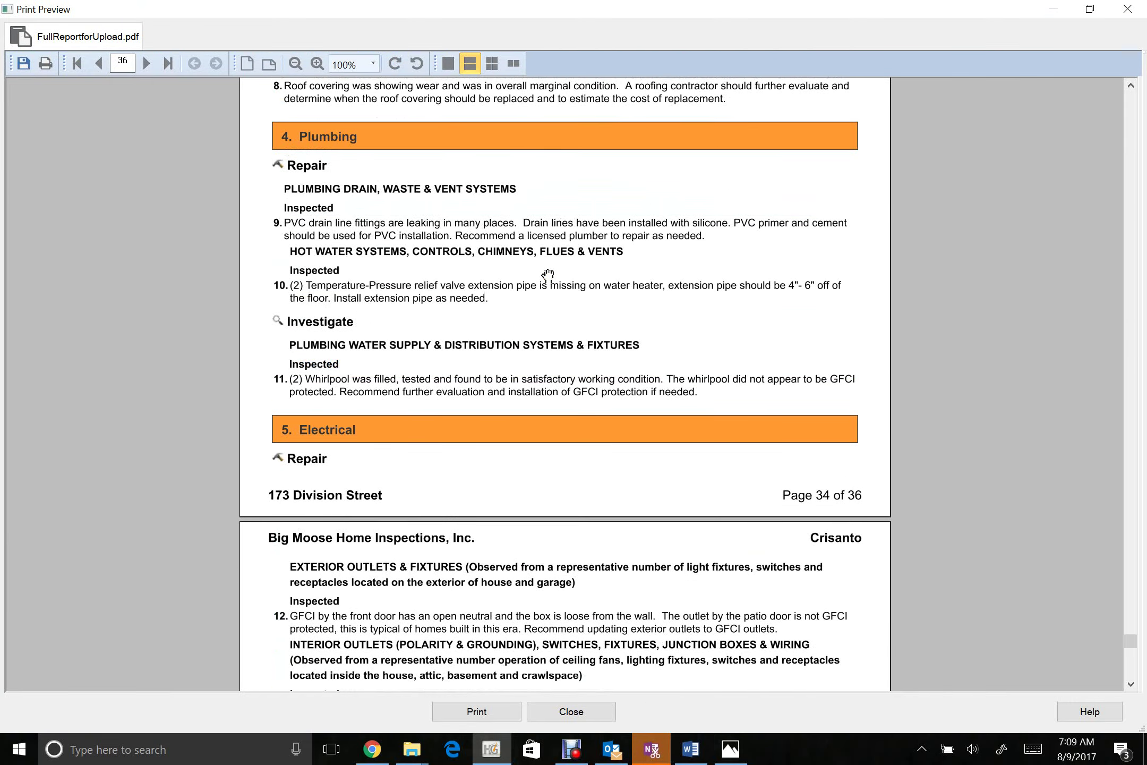
scroll(547, 275, up, 2)
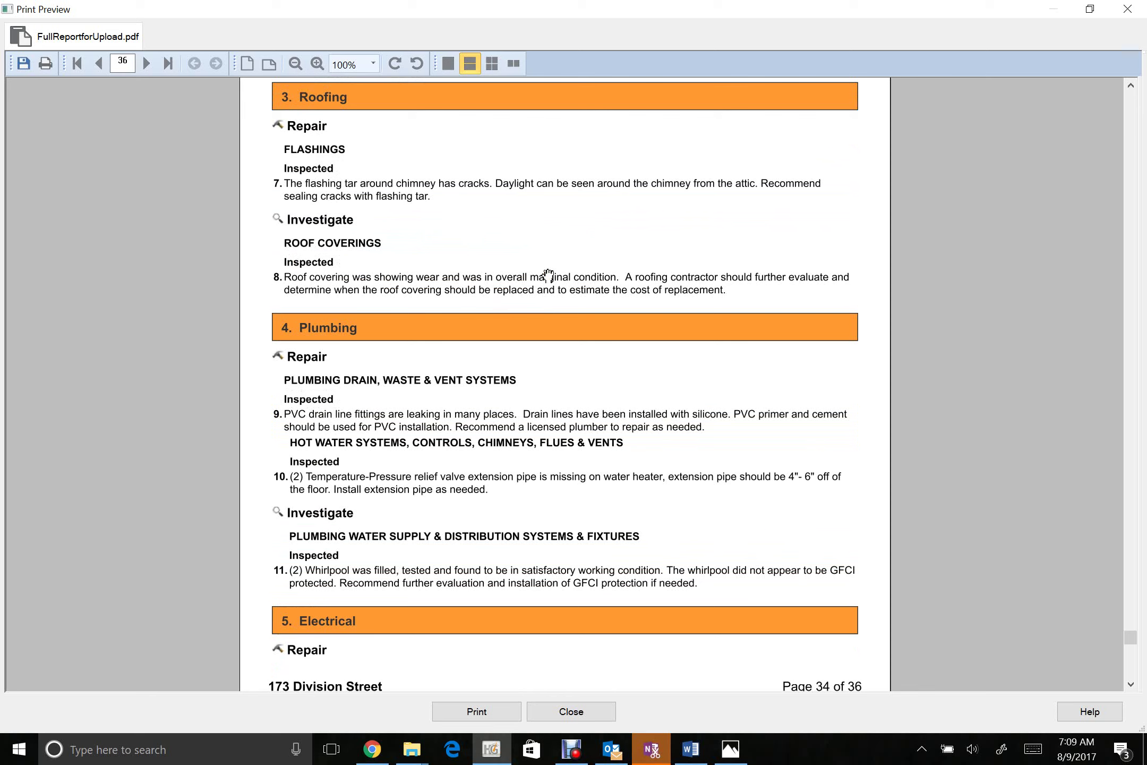
scroll(547, 272, up, 8)
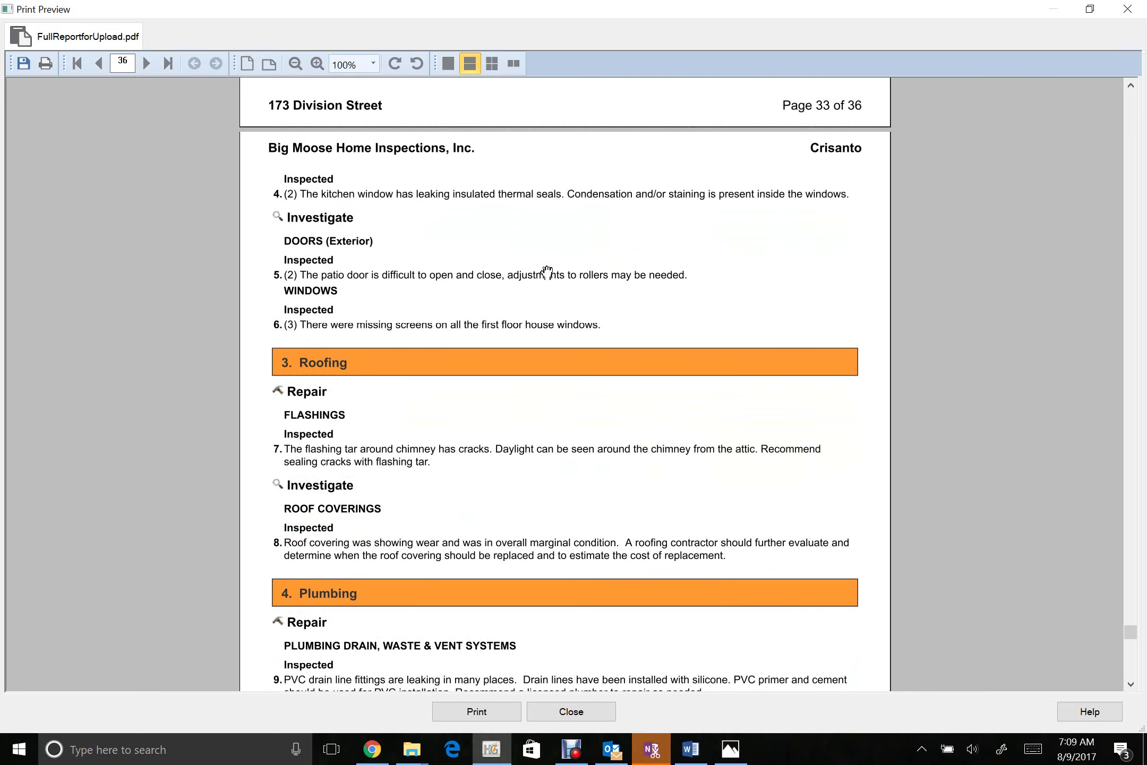
scroll(547, 272, up, 5)
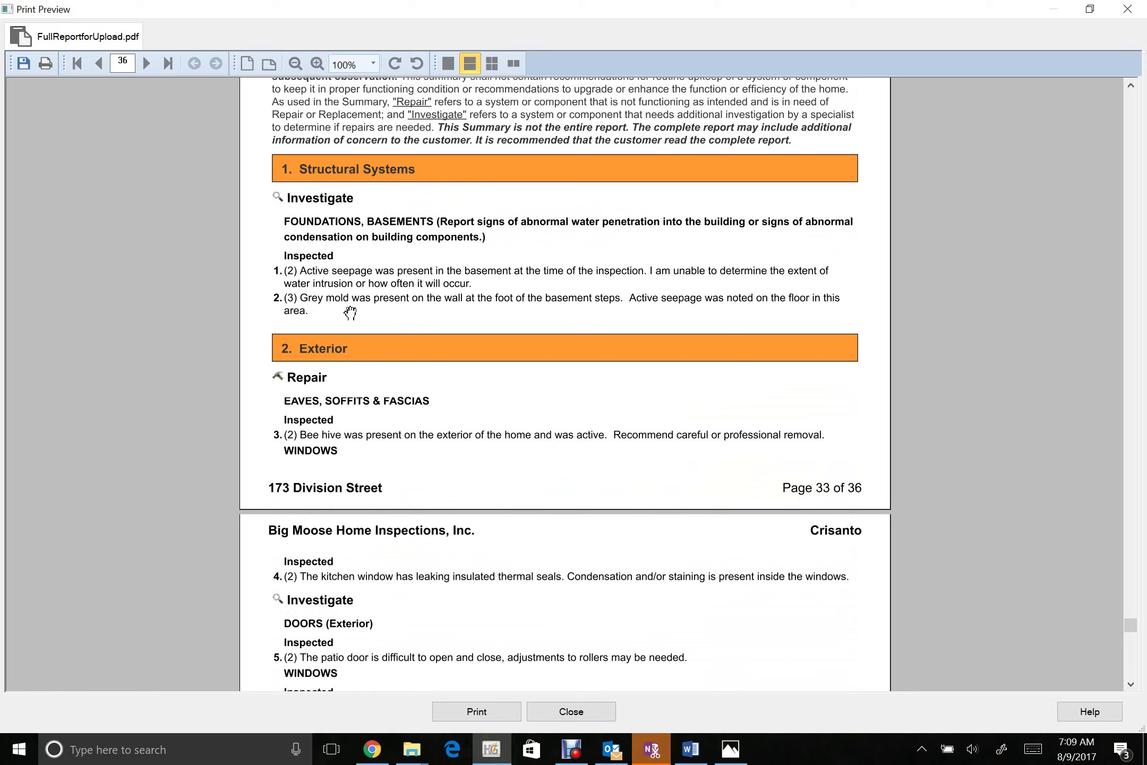
Read the Summary's Structural Systems, Exterior and Roofing items, then close the preview
scroll(378, 299, down, 1)
scroll(451, 261, down, 1)
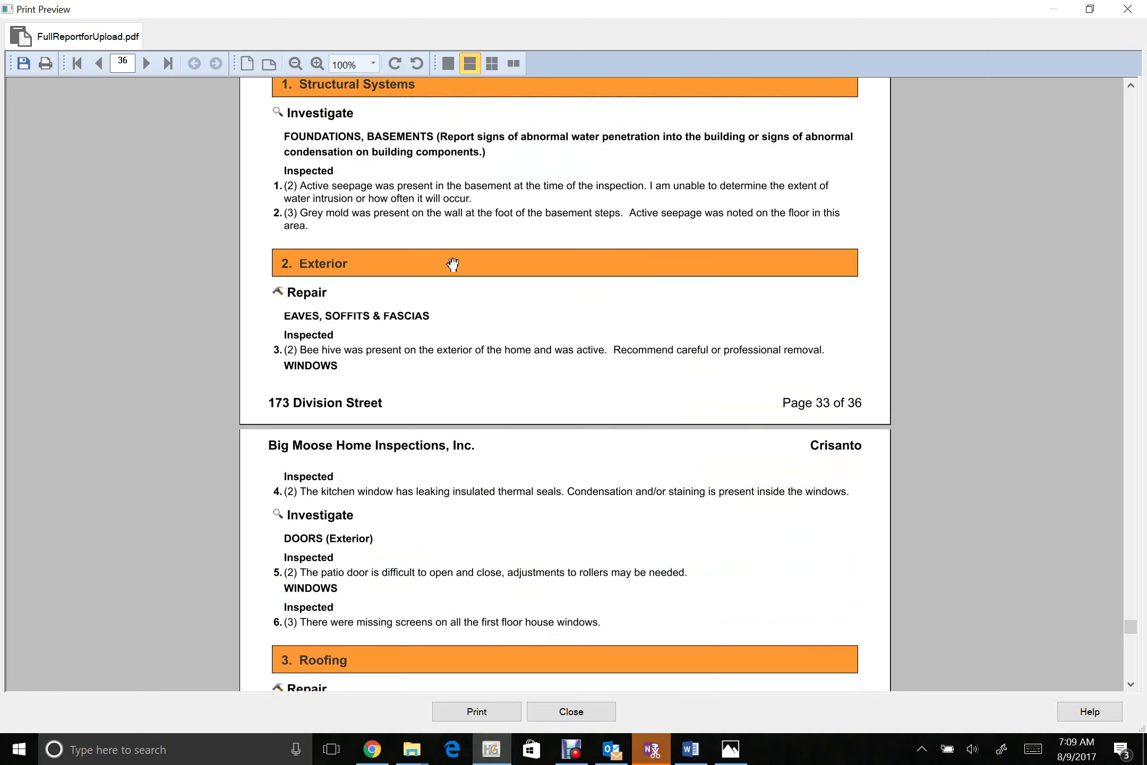
scroll(433, 266, down, 1)
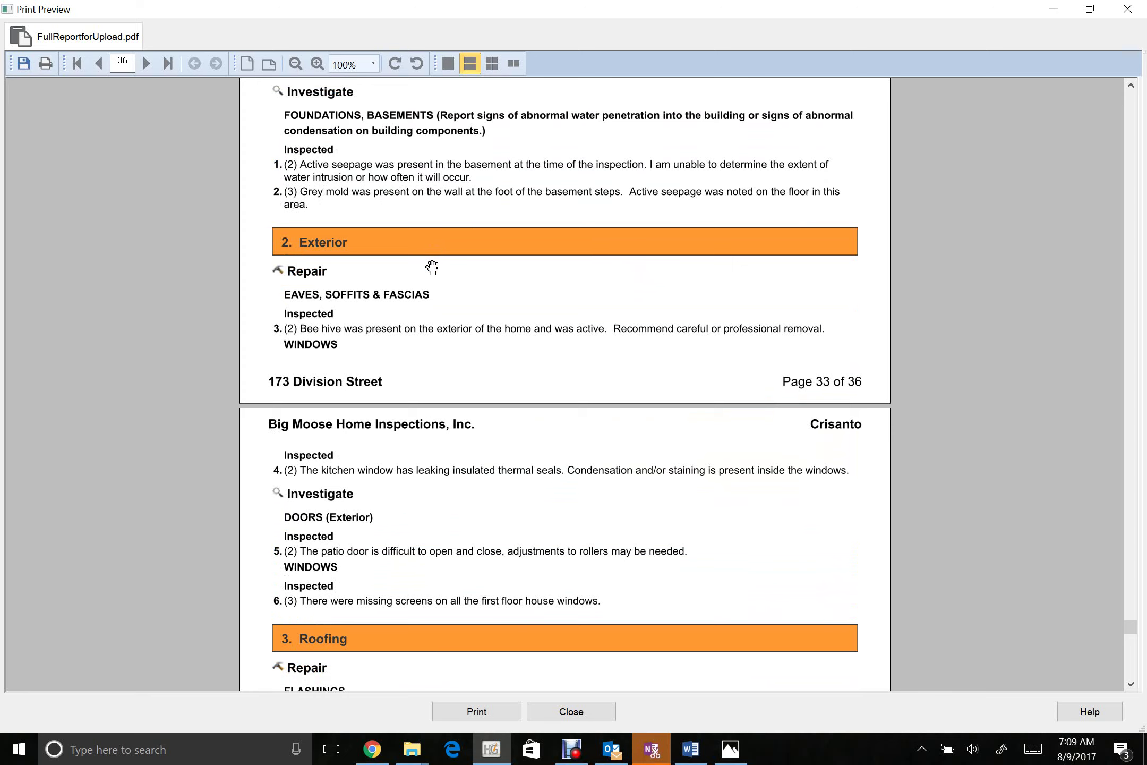
scroll(434, 267, down, 1)
scroll(432, 335, down, 4)
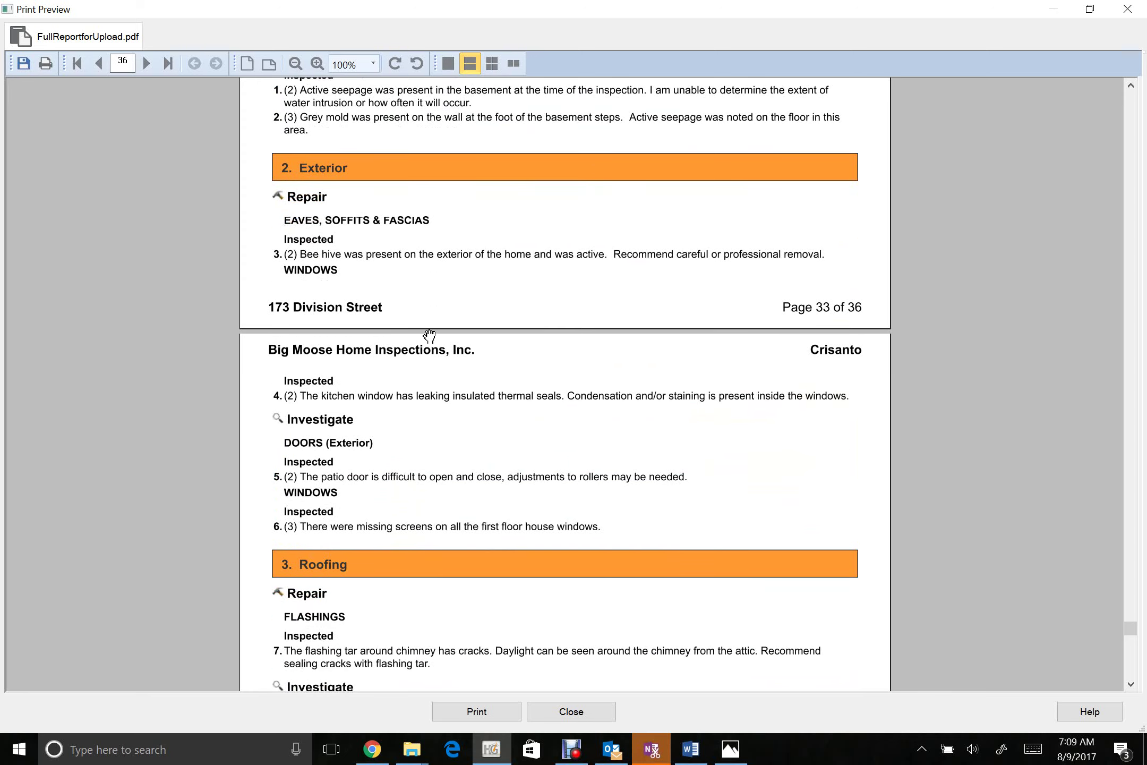
scroll(452, 396, down, 5)
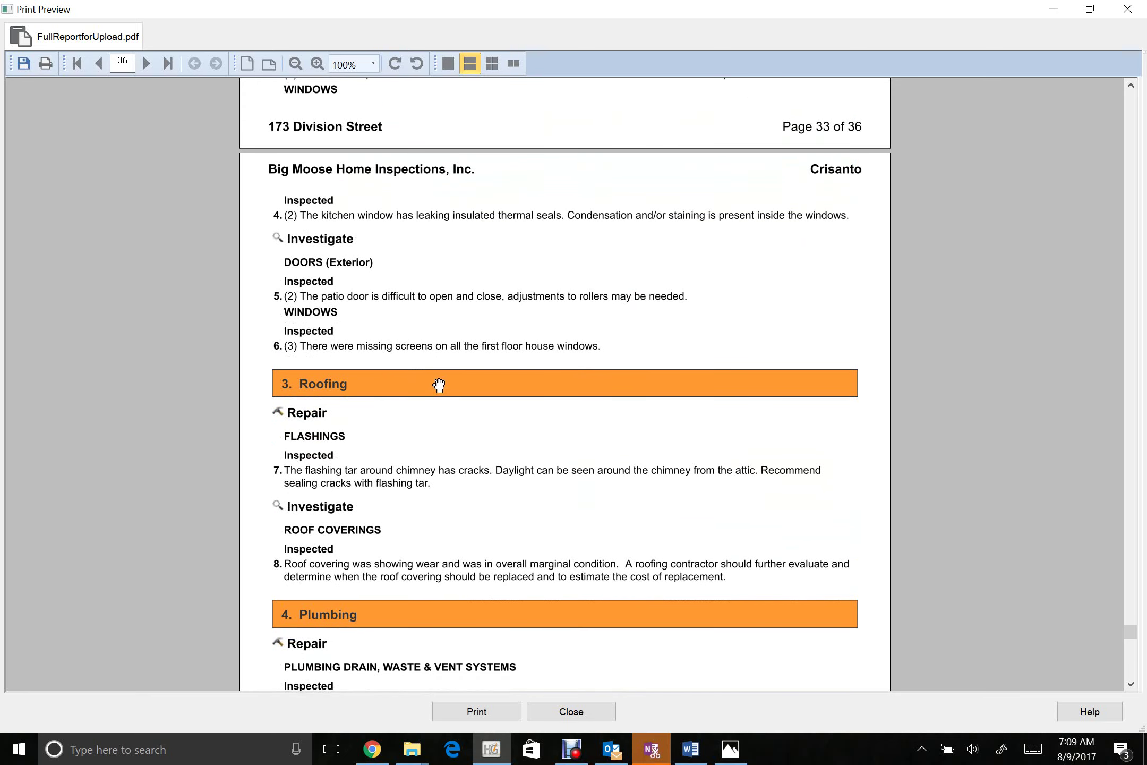
scroll(414, 371, down, 1)
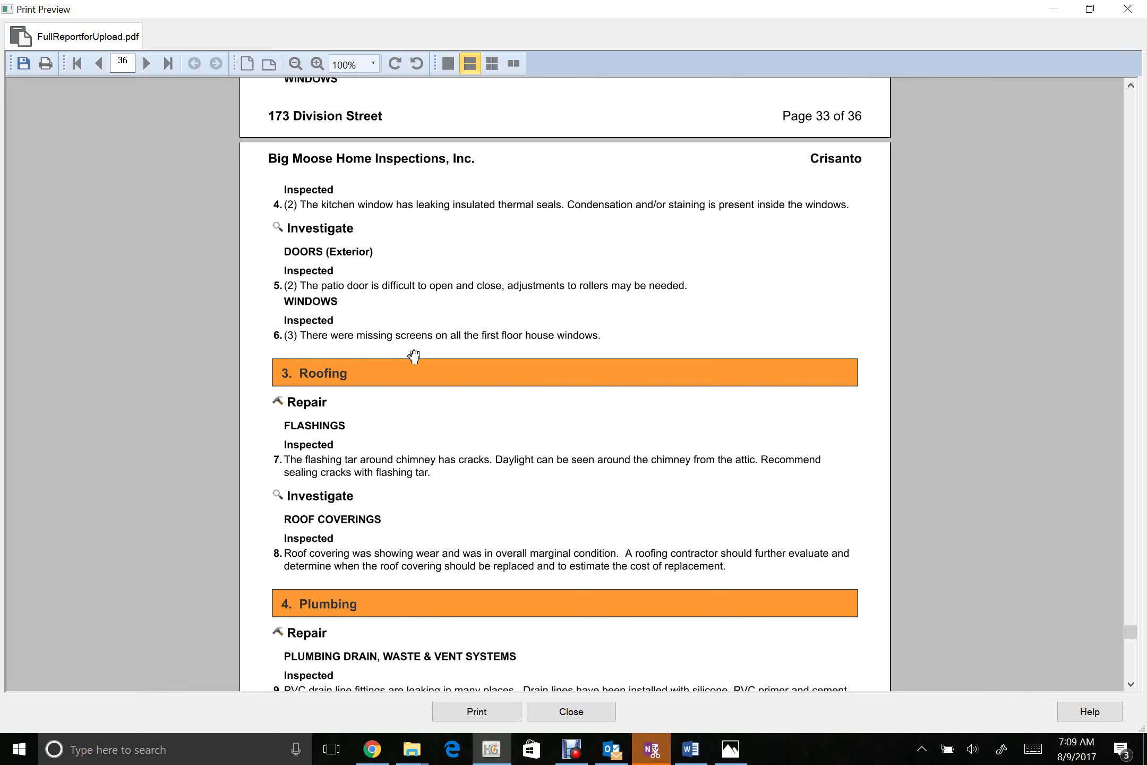
click(563, 711)
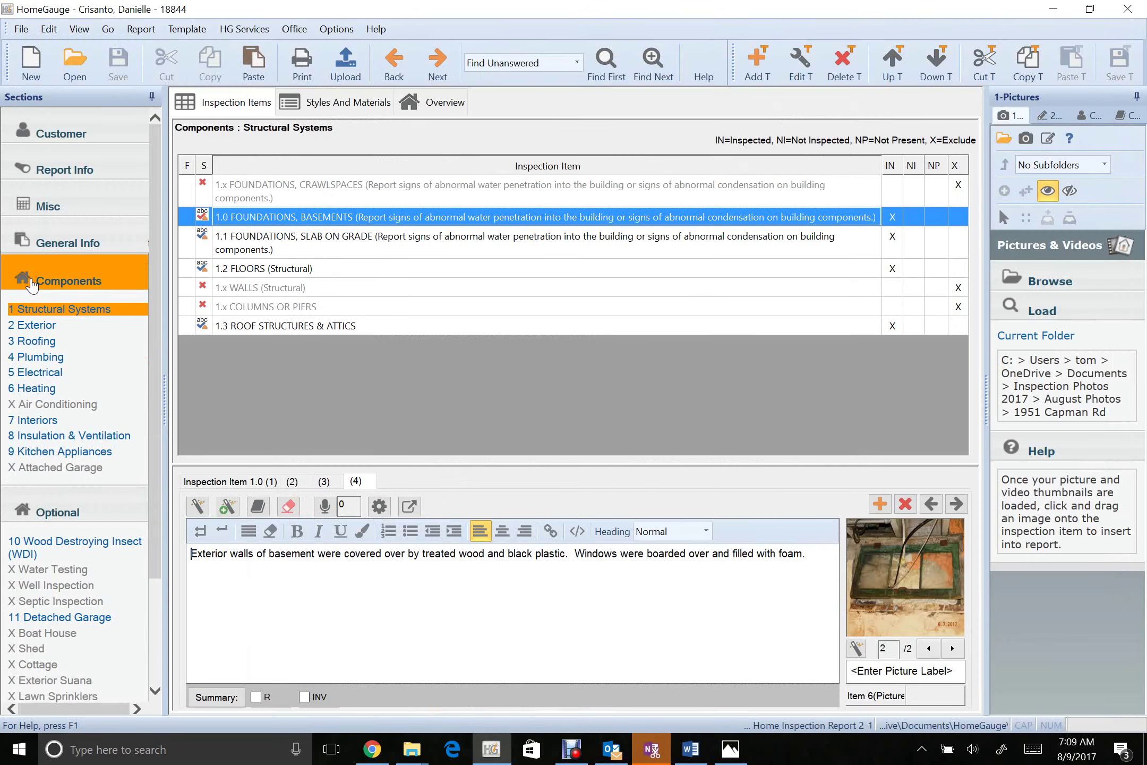
In Exterior's Windows comment (3), clear the INV summary flag and append "Replace screens as needed.", then save the report
click(37, 324)
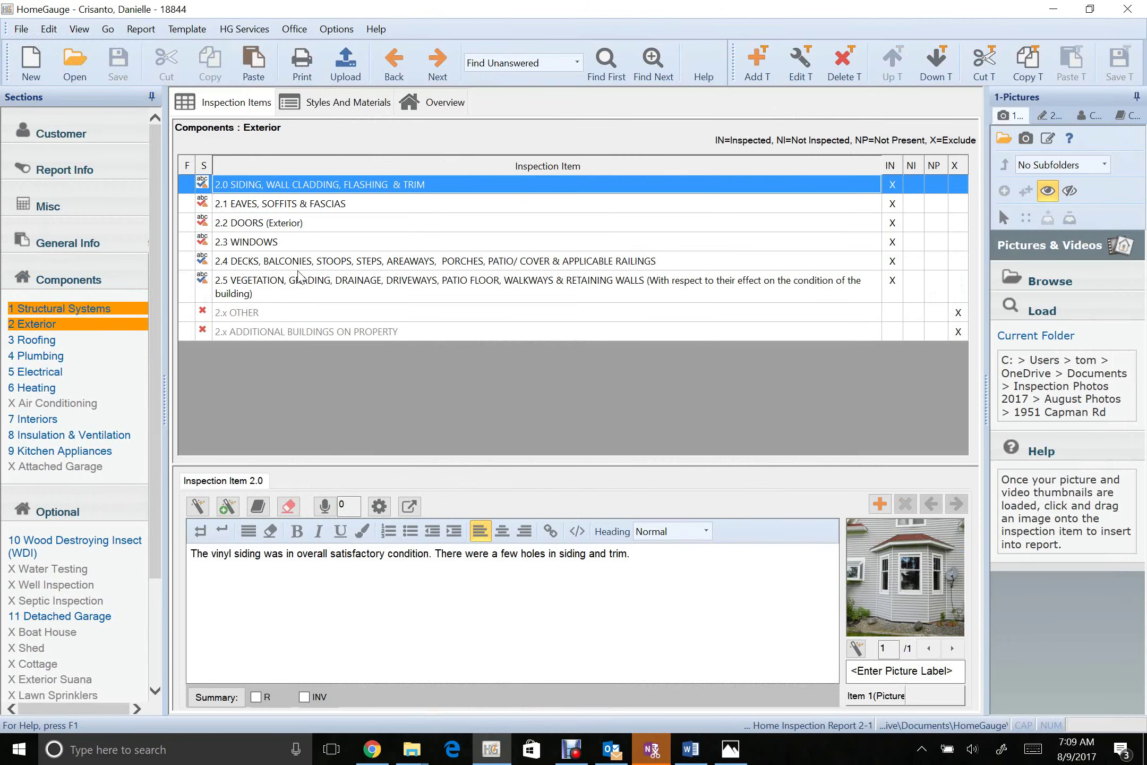
click(299, 244)
click(325, 481)
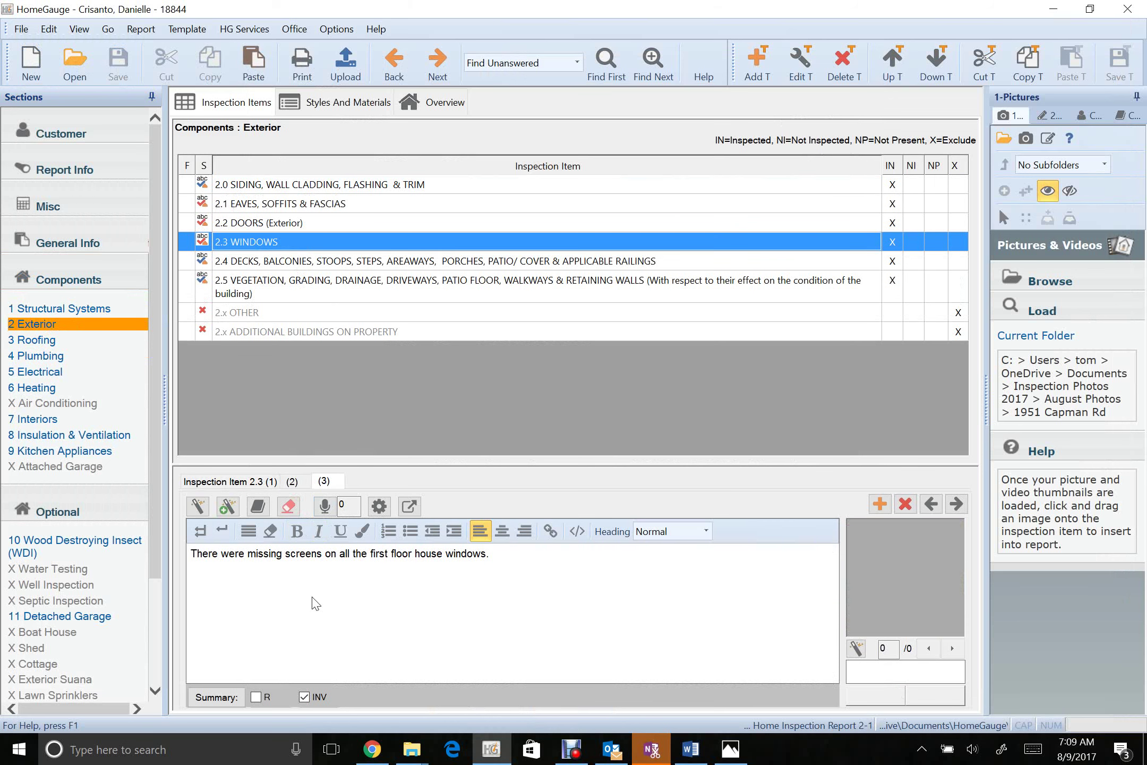
click(500, 601)
text(screens as ne)
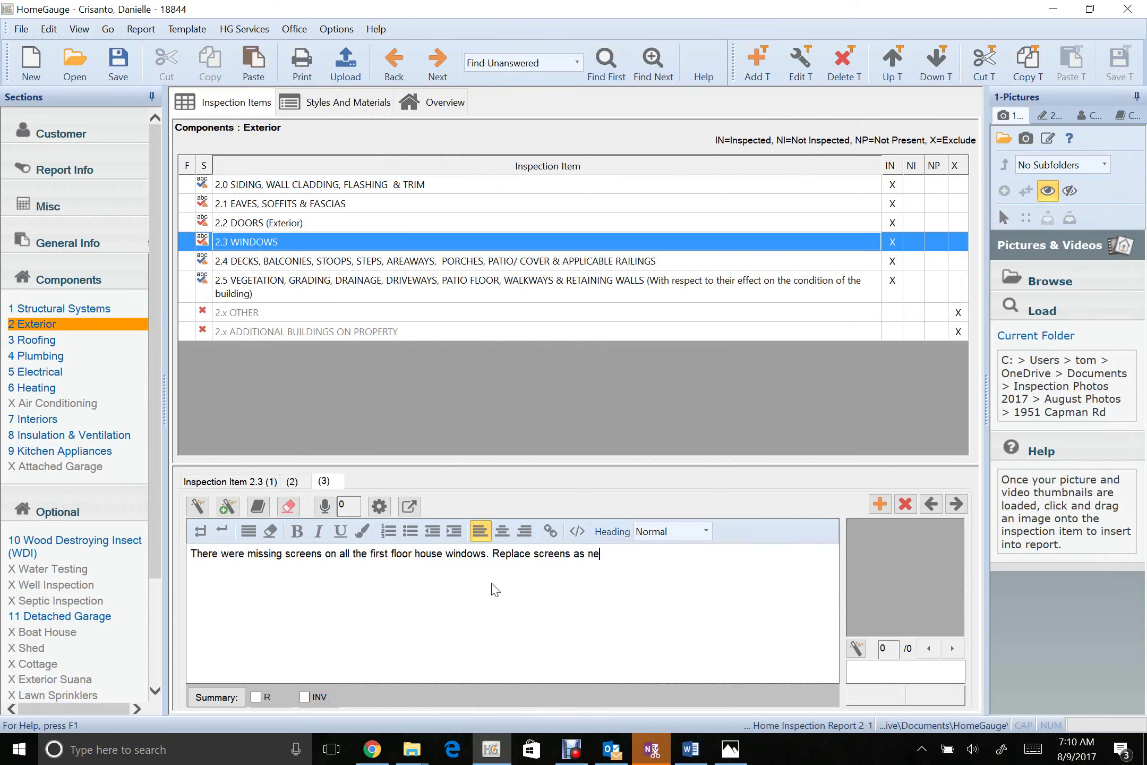
text(eded.)
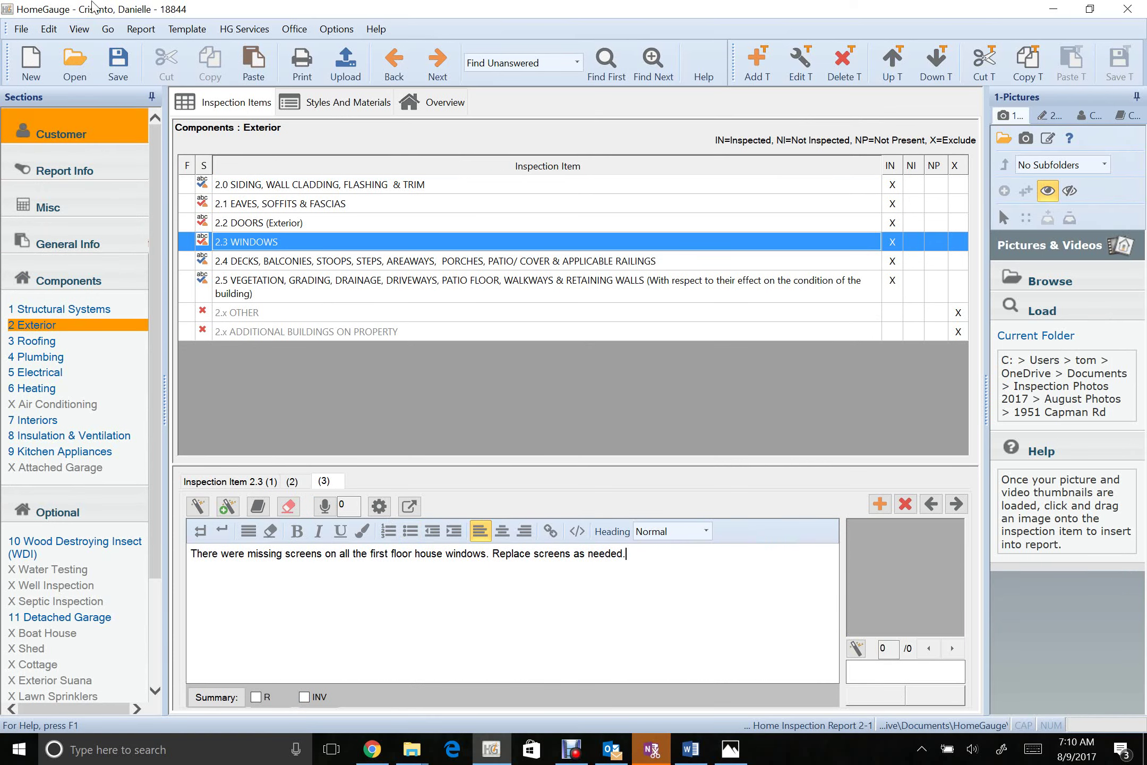
click(118, 62)
Generate an updated print preview of the Full Report for Upload document
click(304, 72)
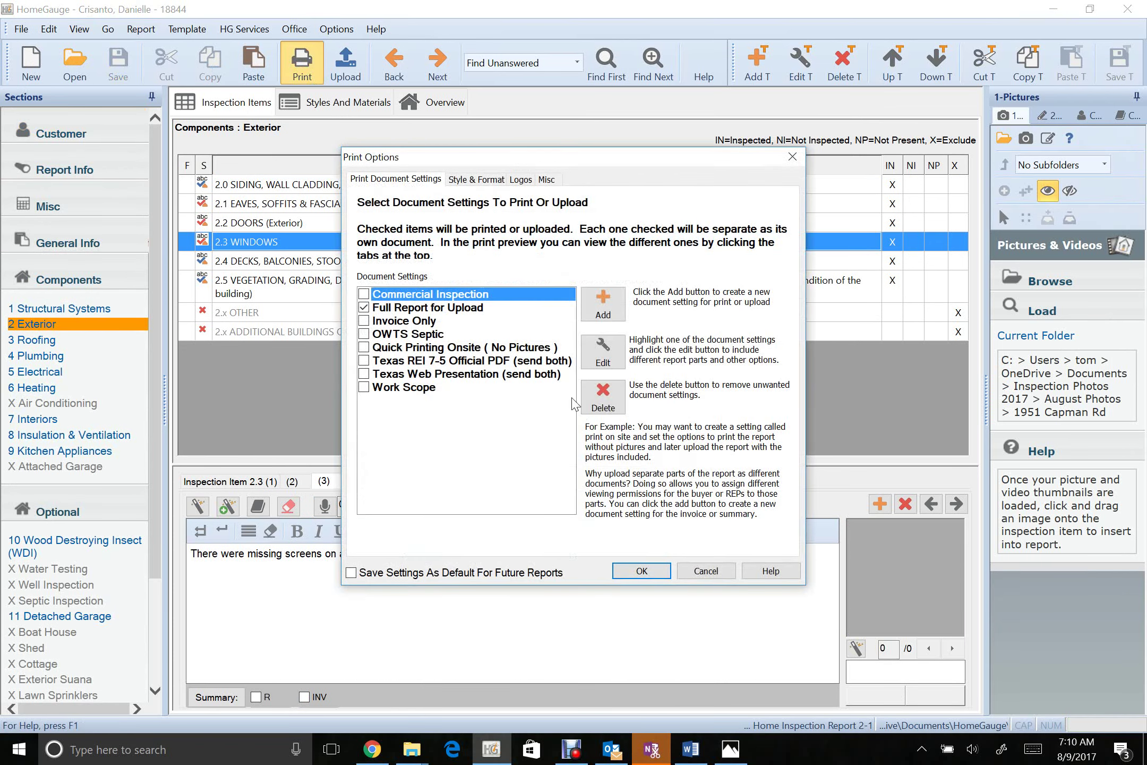
click(526, 308)
click(642, 571)
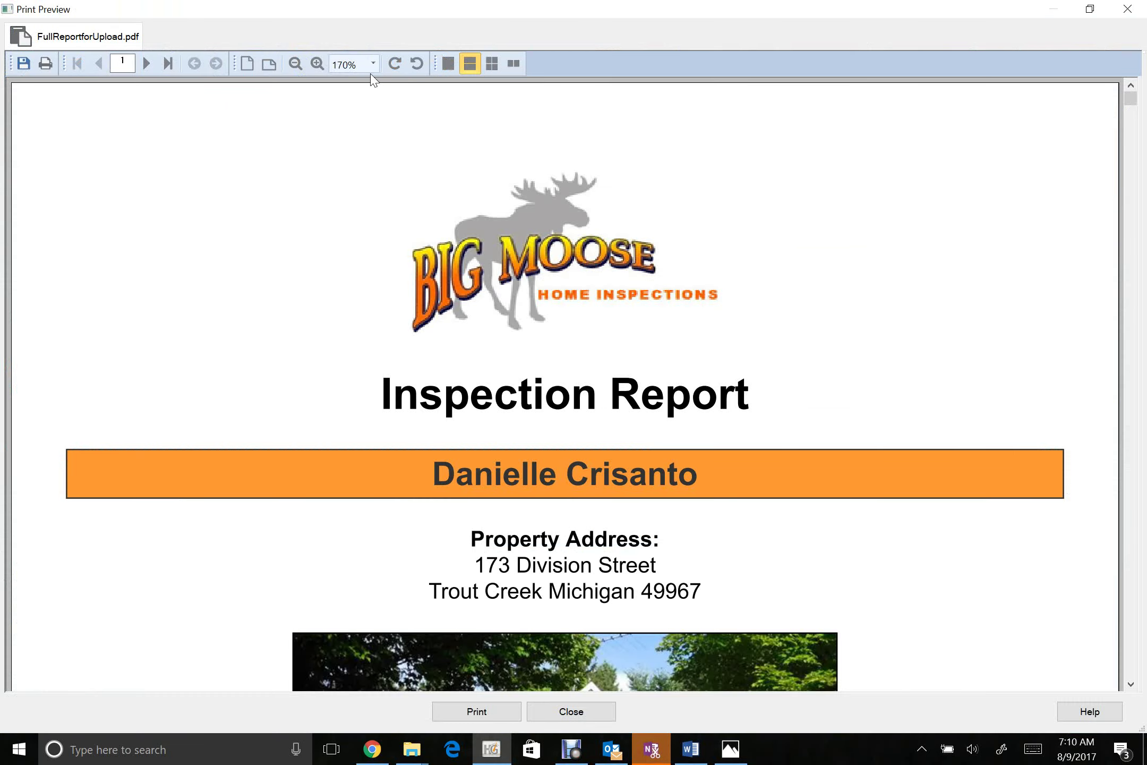
At 100% zoom, go back from the report's last page to check the Summary's Exterior items
click(373, 64)
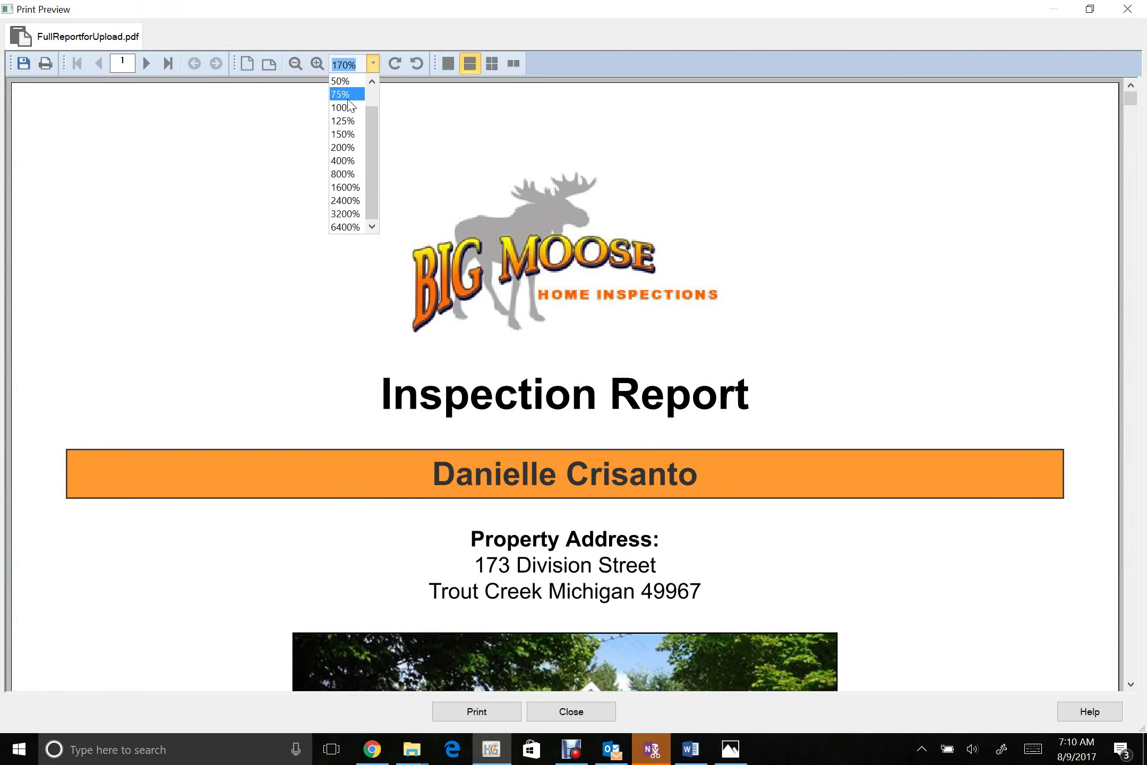
click(343, 107)
click(168, 64)
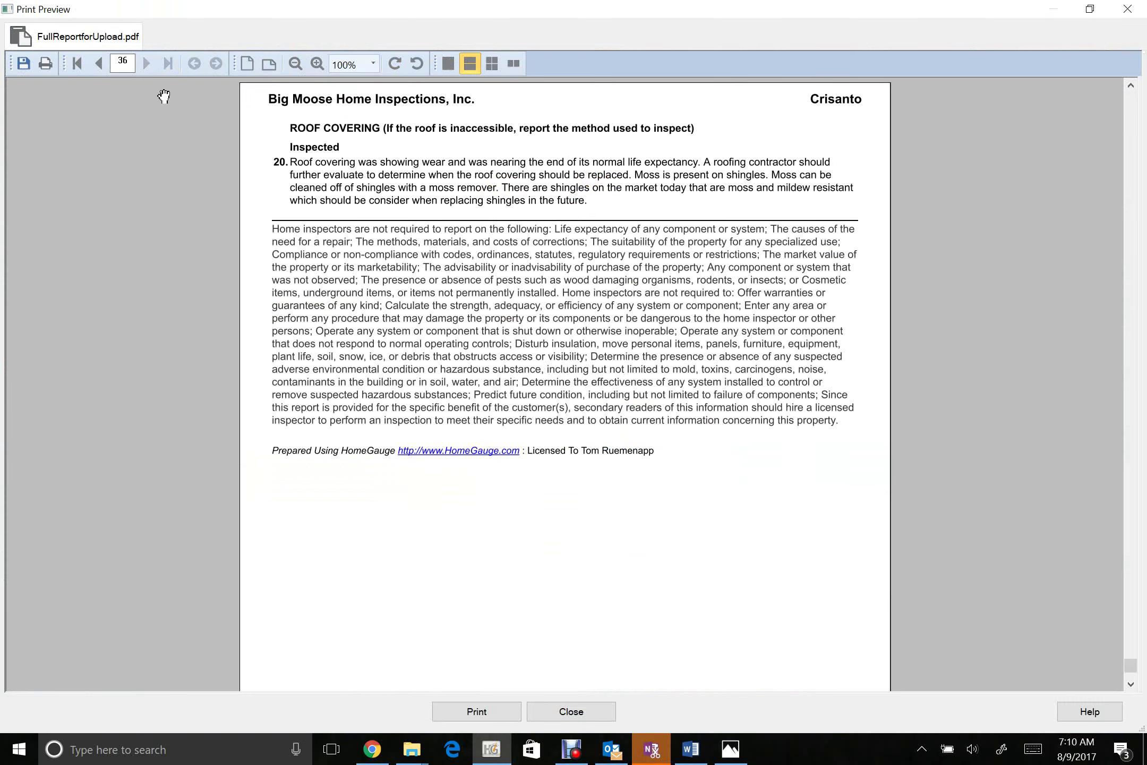
click(105, 68)
scroll(550, 367, up, 3)
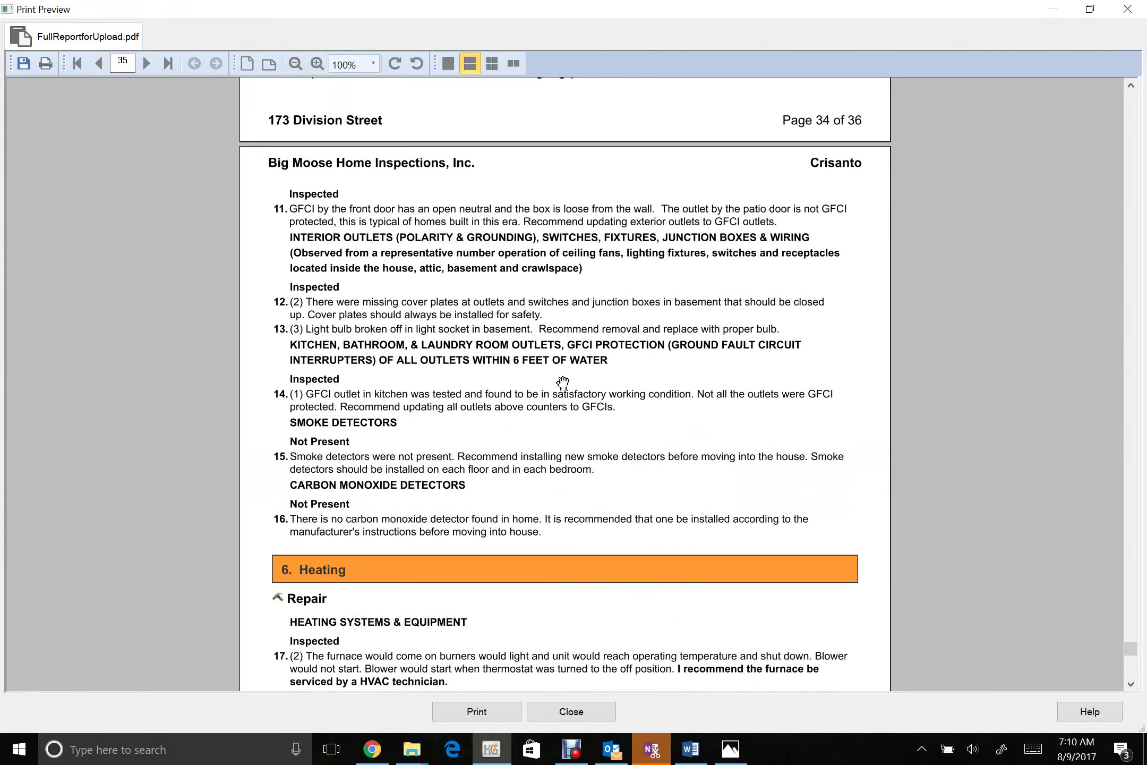
scroll(547, 361, up, 8)
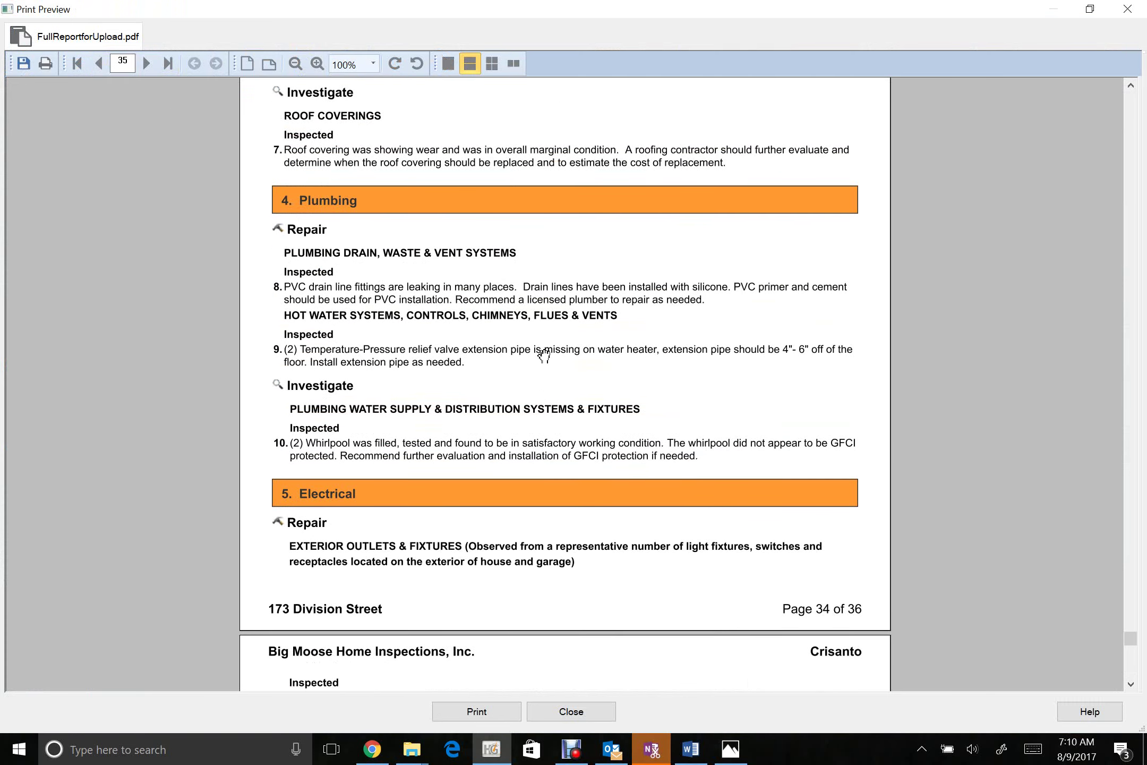
scroll(417, 249, up, 3)
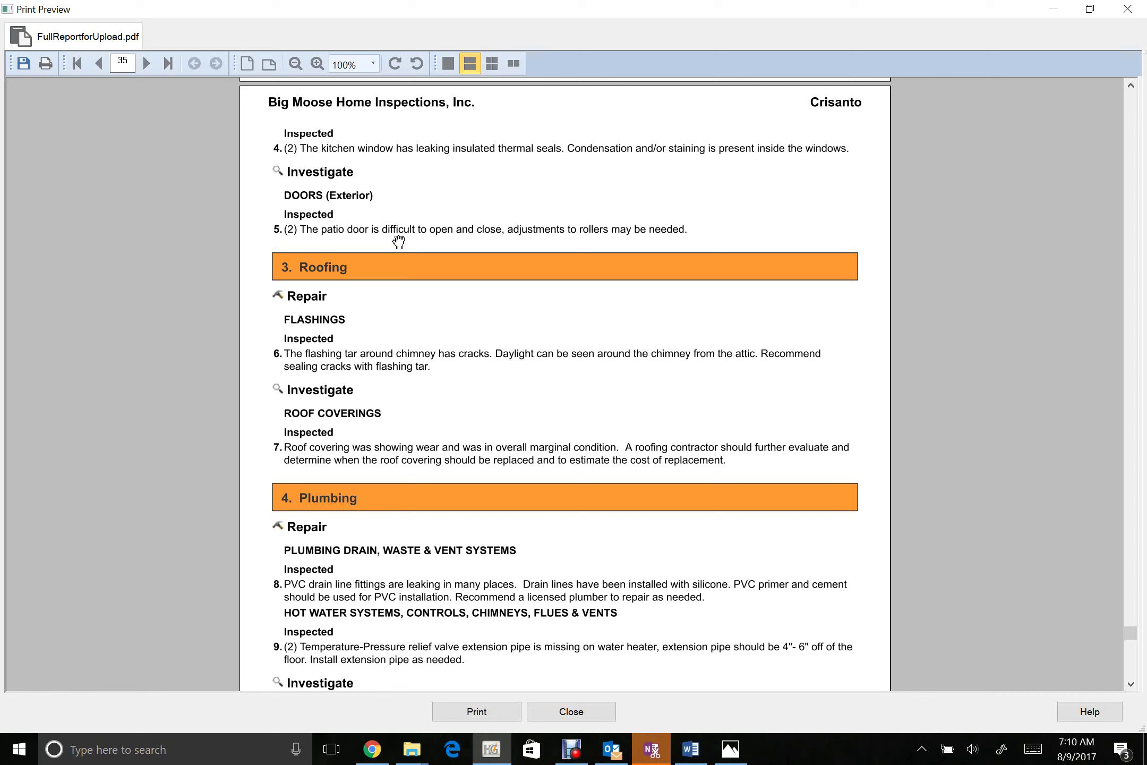
Read through the Summary's Roofing, Plumbing, Electrical and Heating items for repair and investigate entries
scroll(396, 243, down, 3)
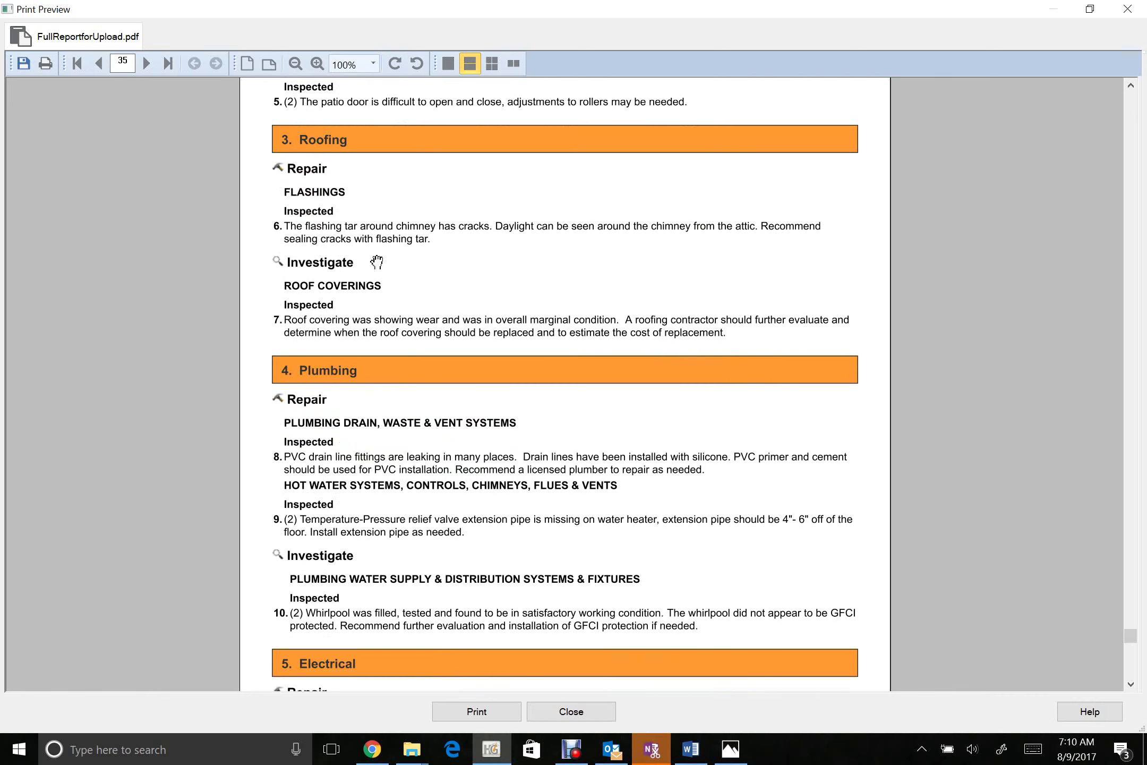
scroll(376, 262, down, 2)
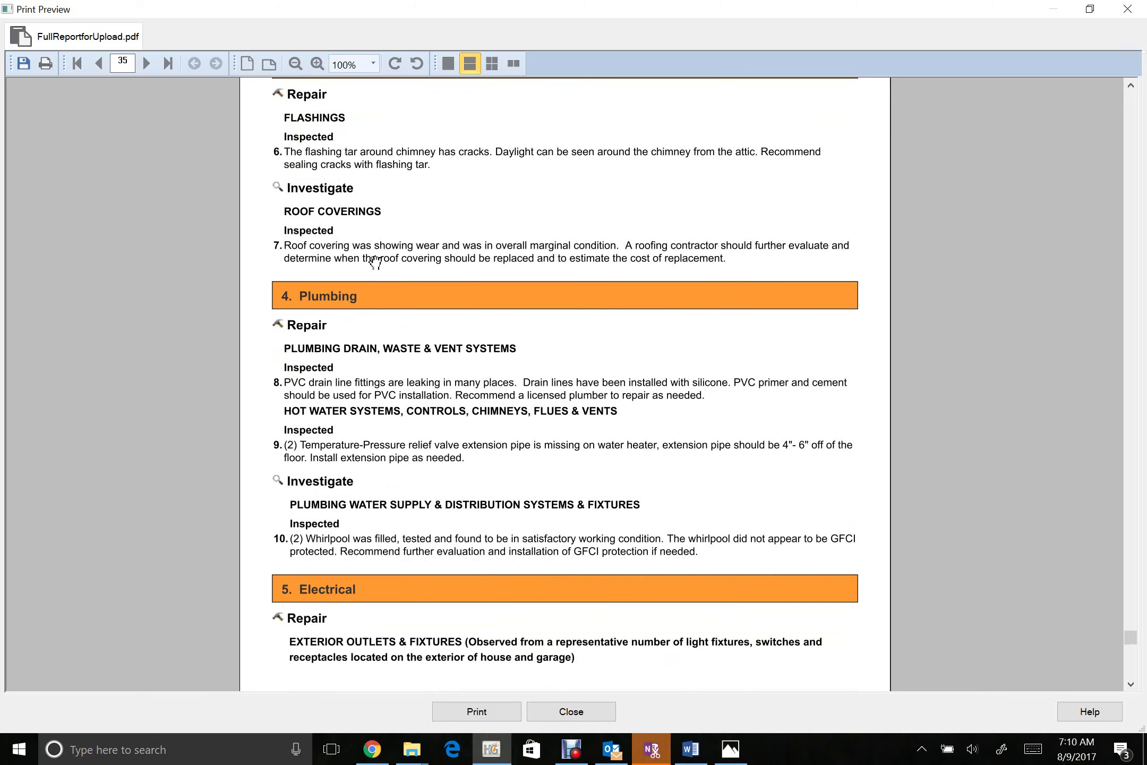
scroll(376, 261, down, 2)
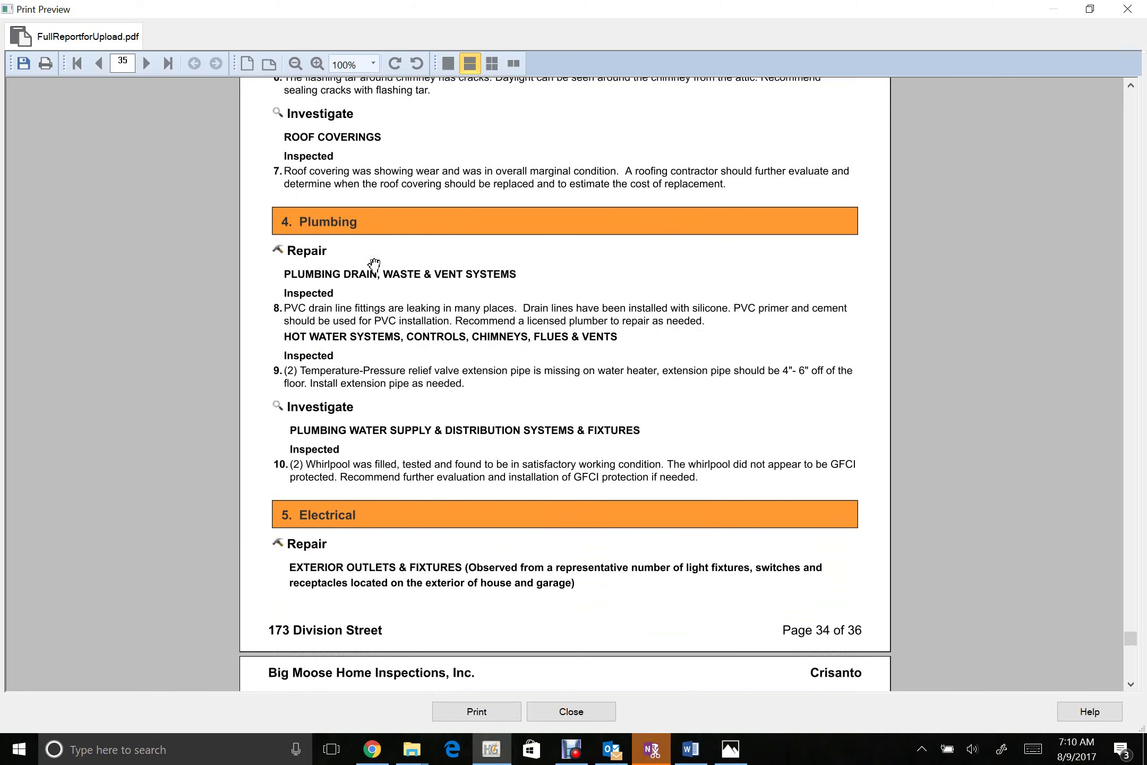
scroll(374, 264, down, 1)
scroll(370, 265, down, 1)
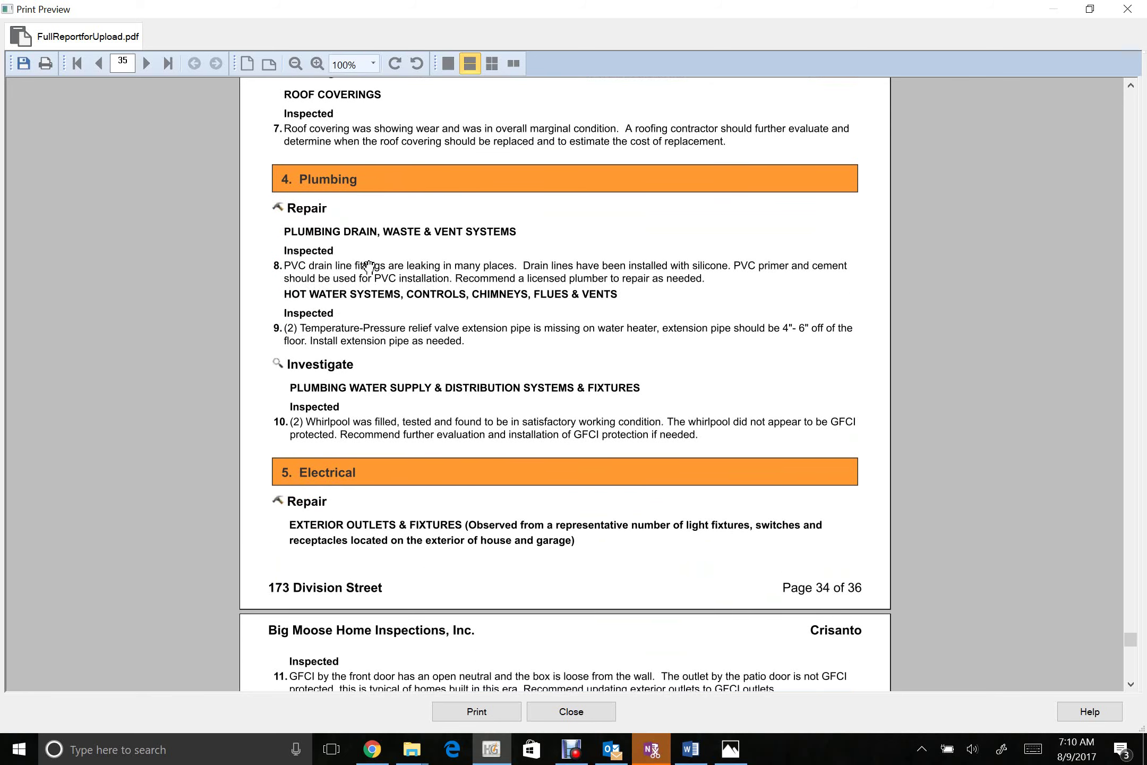
scroll(367, 265, down, 1)
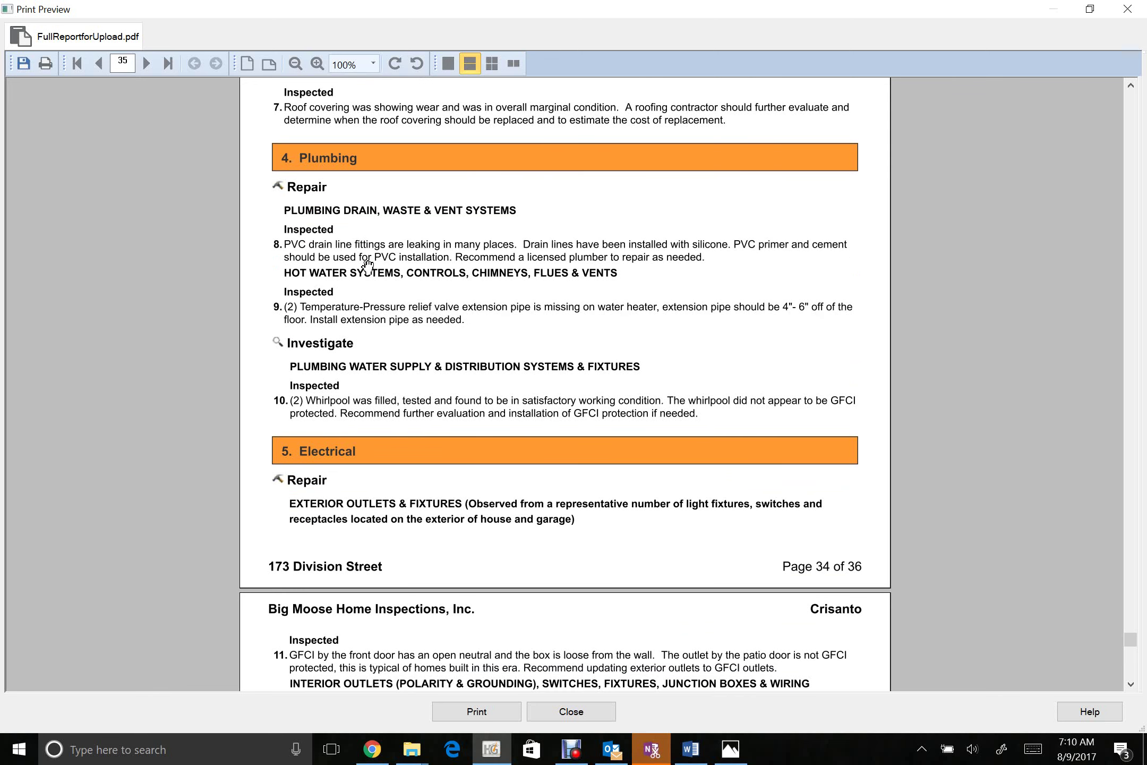
scroll(370, 265, down, 6)
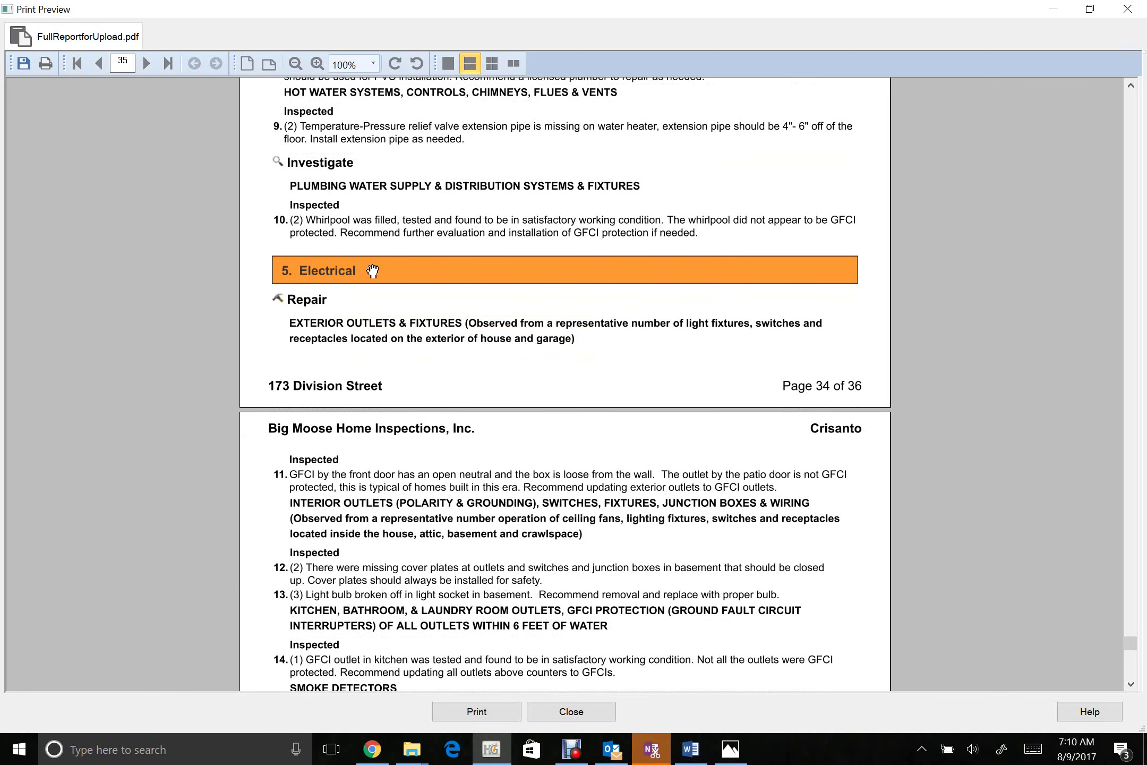
scroll(373, 271, down, 10)
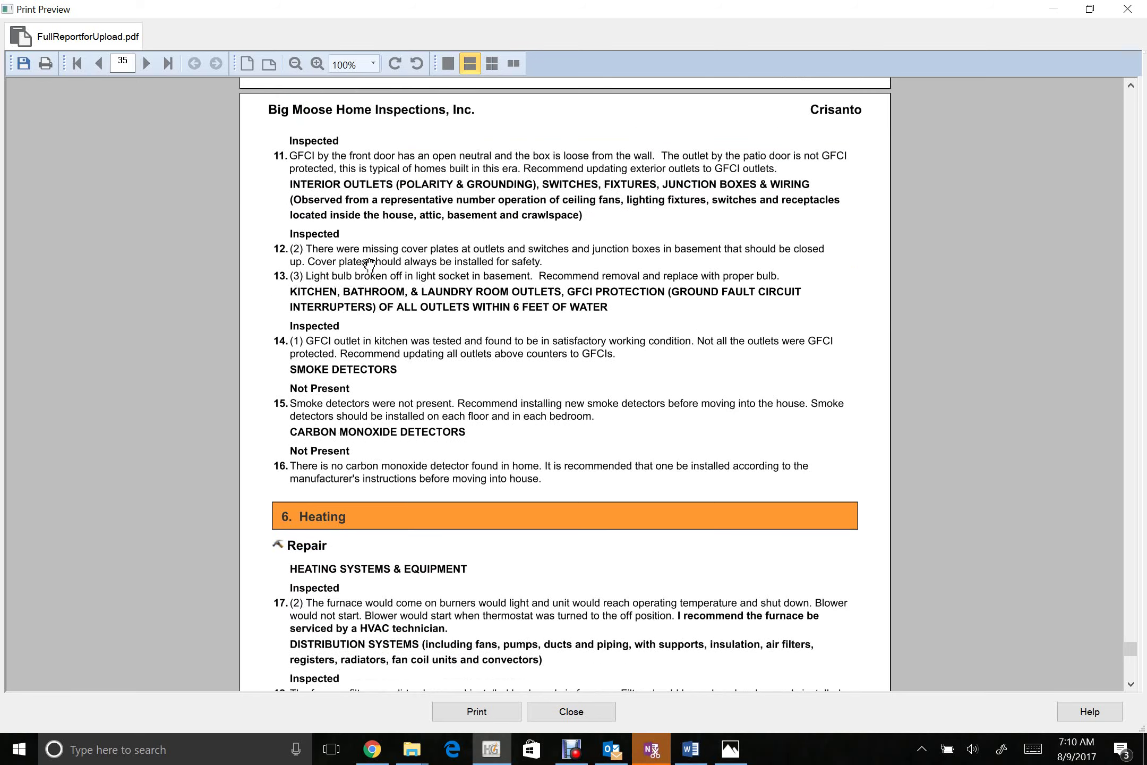
scroll(370, 264, down, 6)
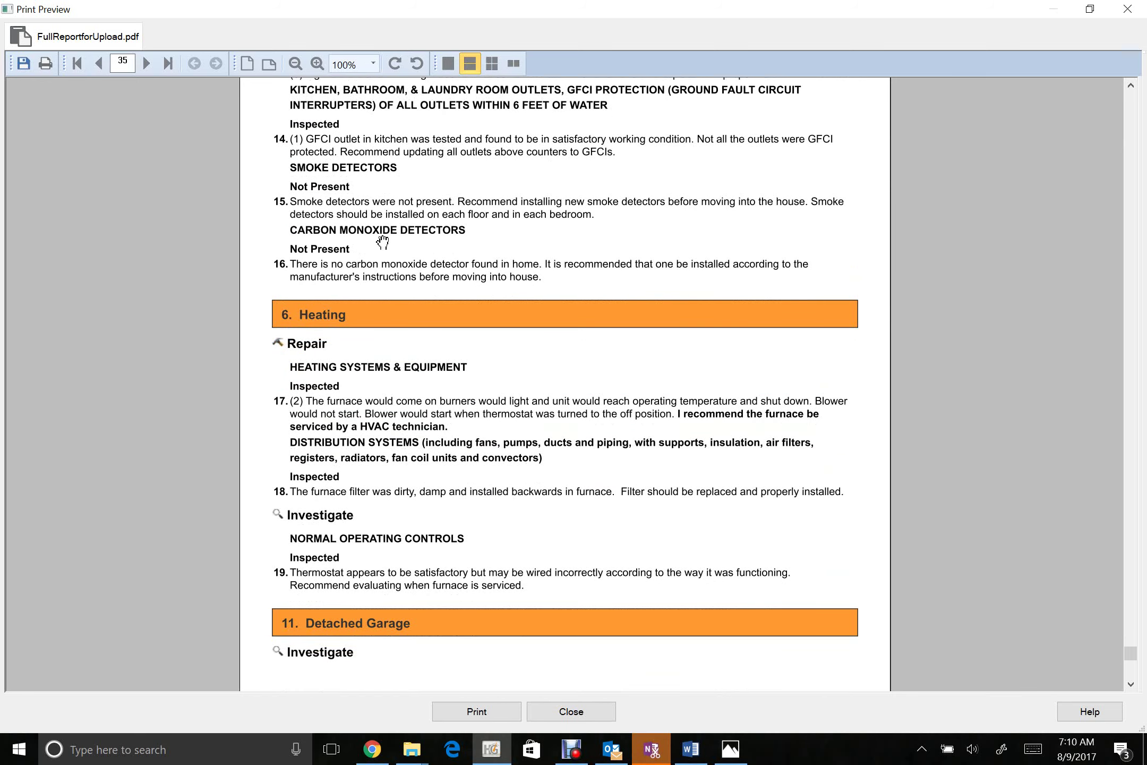
scroll(382, 241, down, 2)
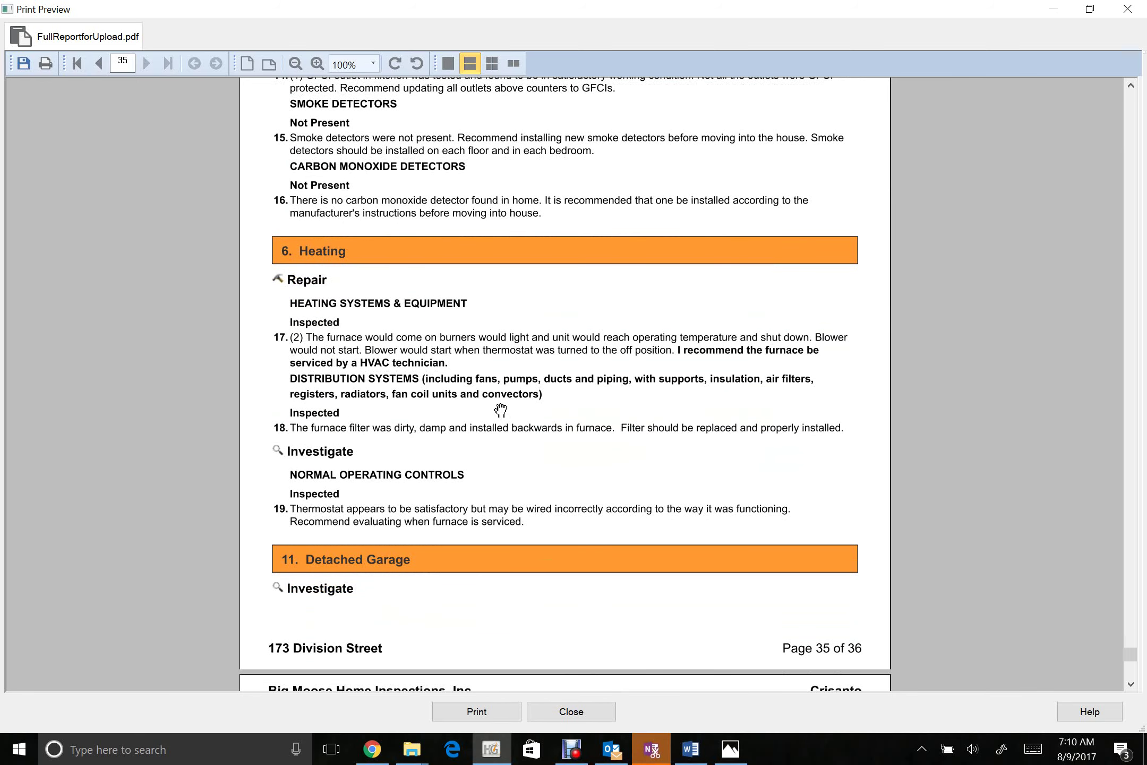
Read the rest of the Summary through the Detached Garage roof covering item, and close the print preview
scroll(500, 410, down, 1)
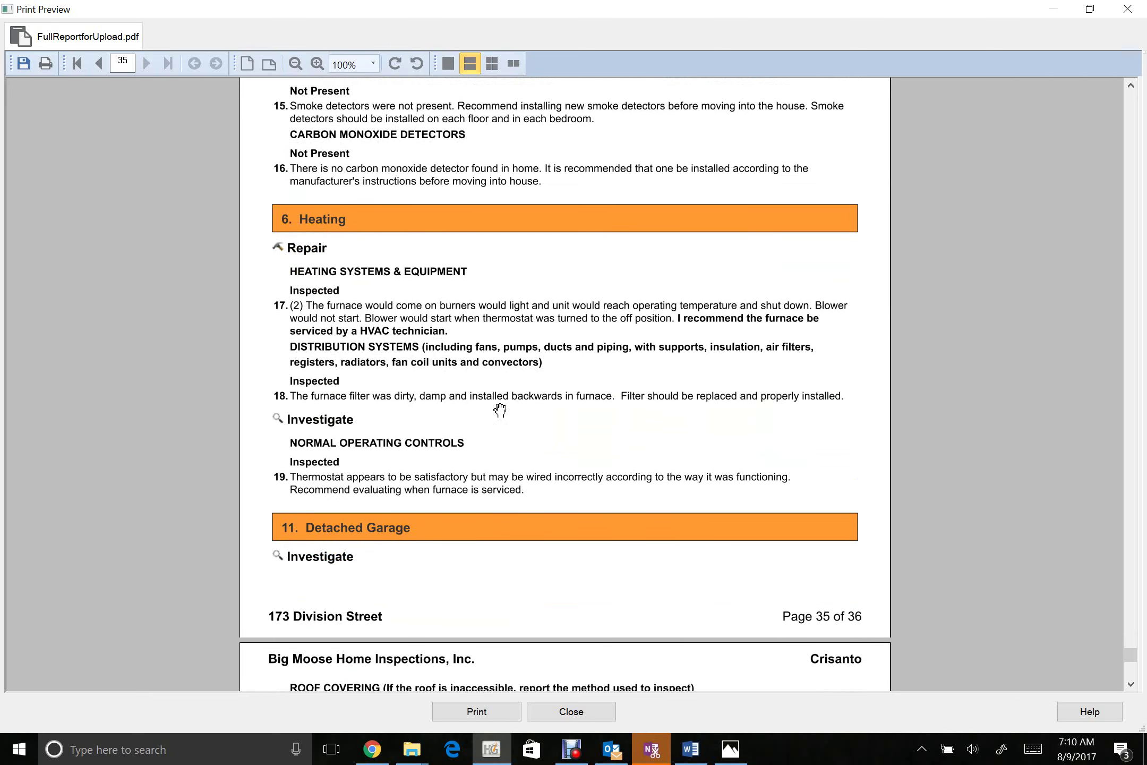
scroll(501, 410, down, 1)
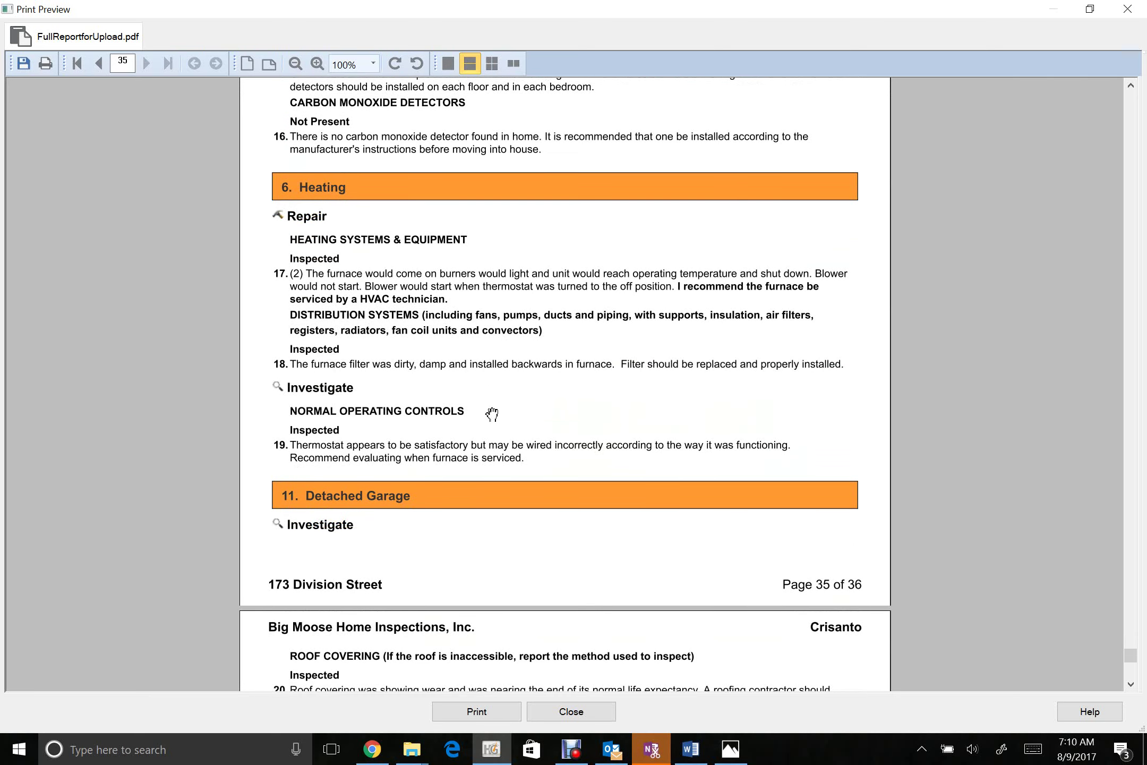
scroll(492, 414, down, 8)
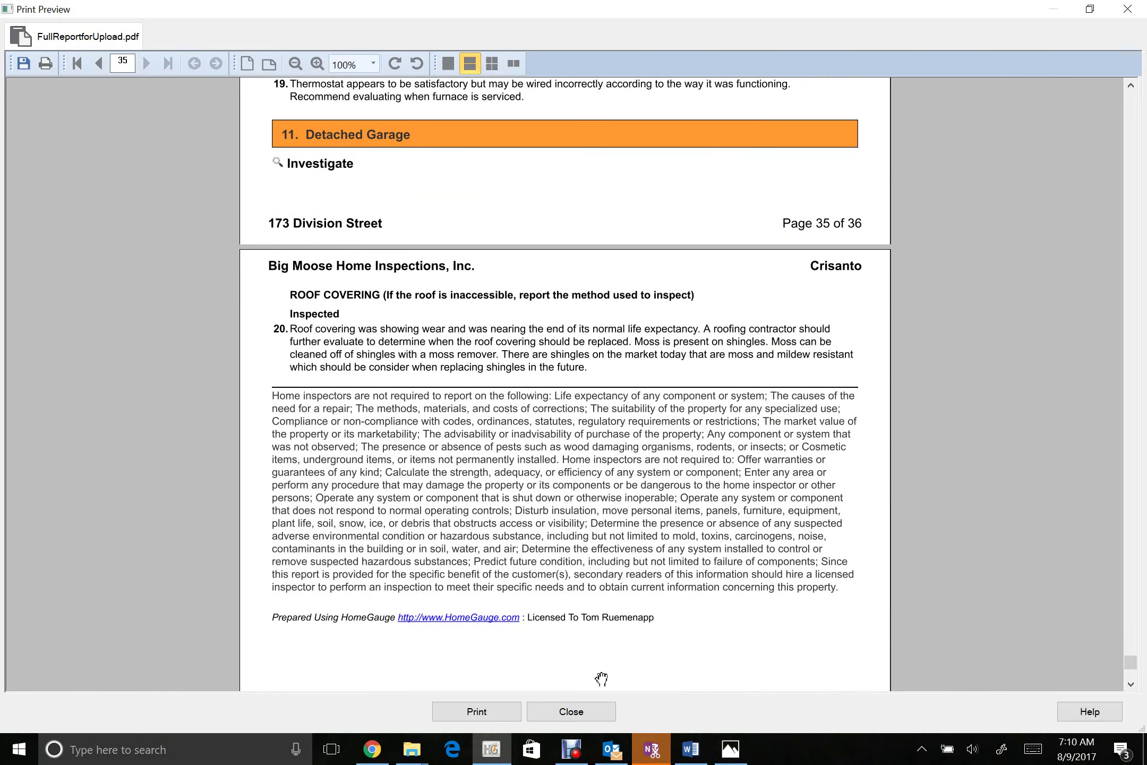
click(595, 712)
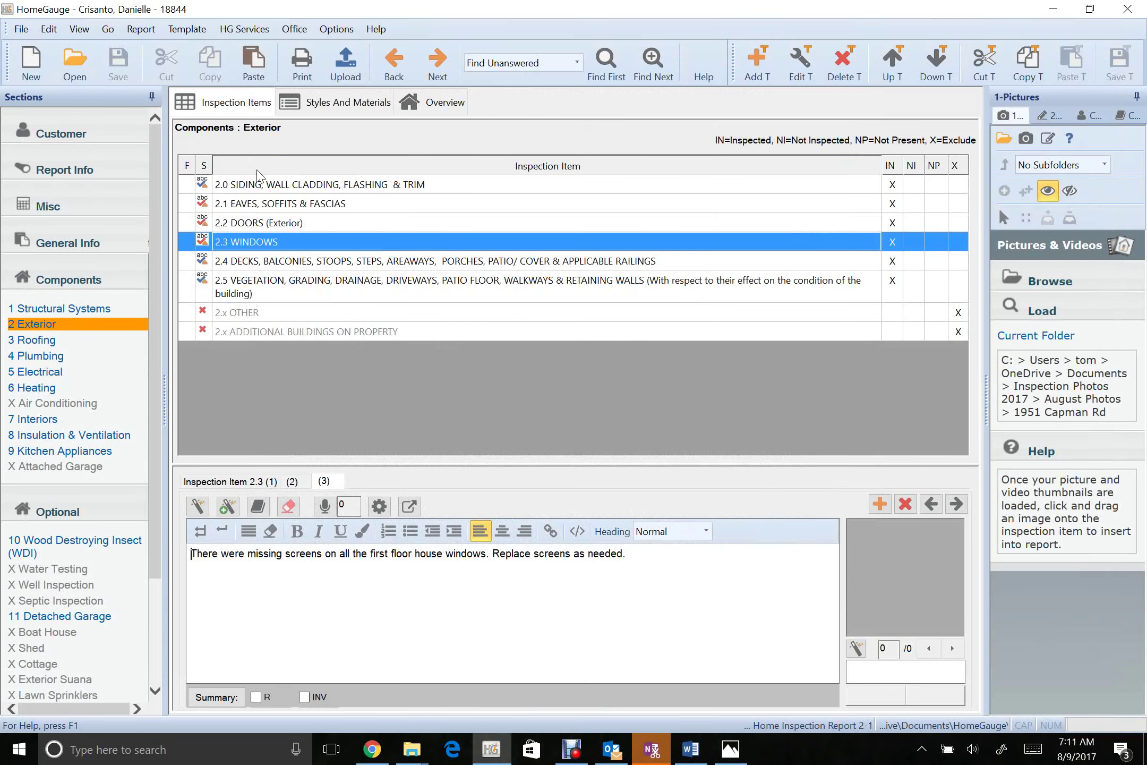
Look up the report ID in Report Info, and switch to the ISN inspections list in Chrome
click(100, 174)
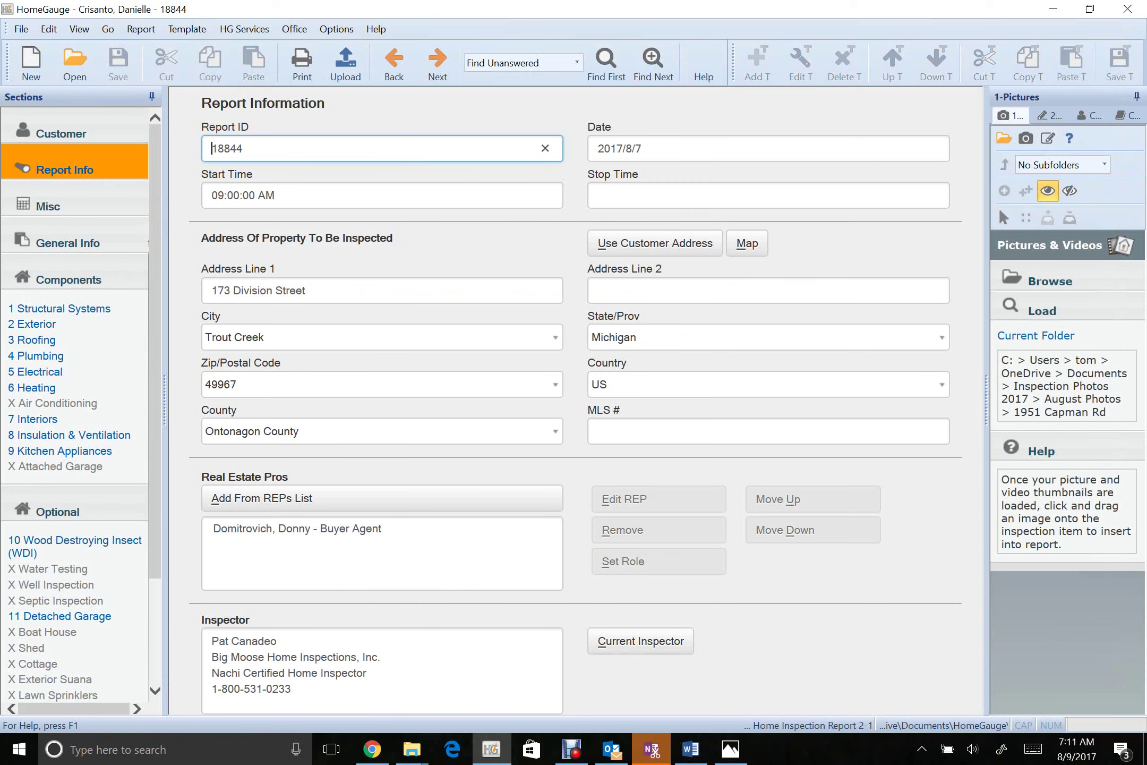
click(372, 749)
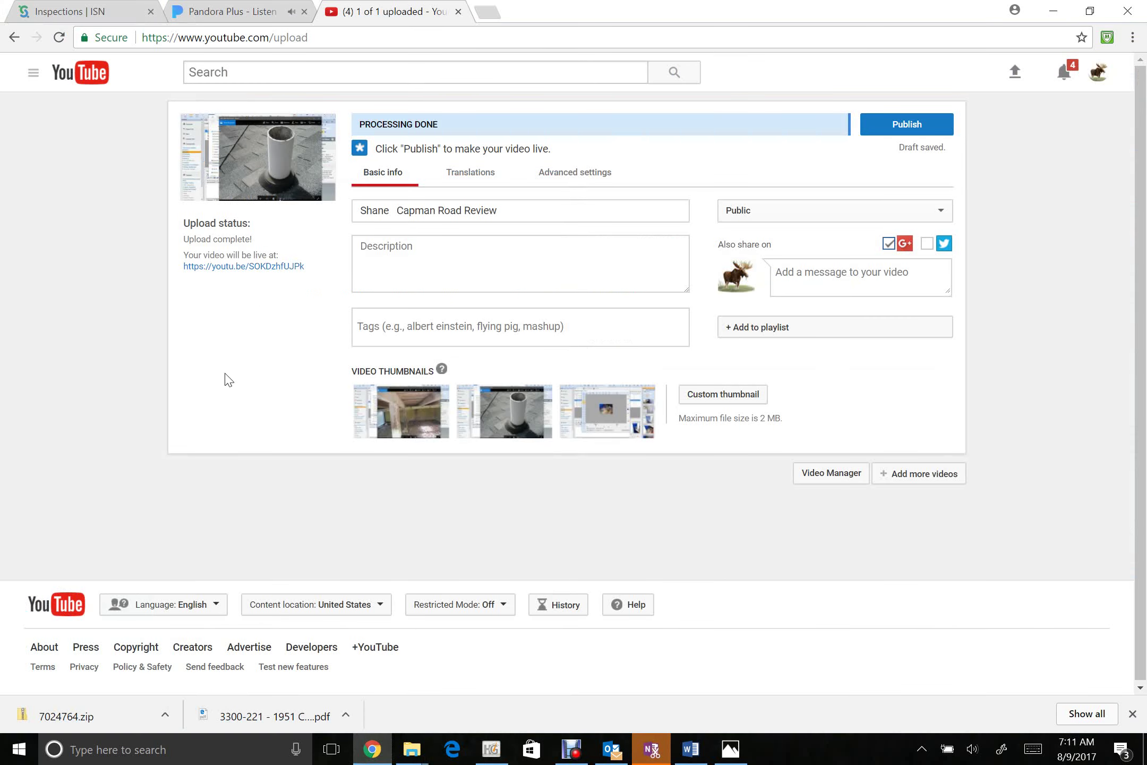
click(123, 7)
scroll(849, 193, up, 10)
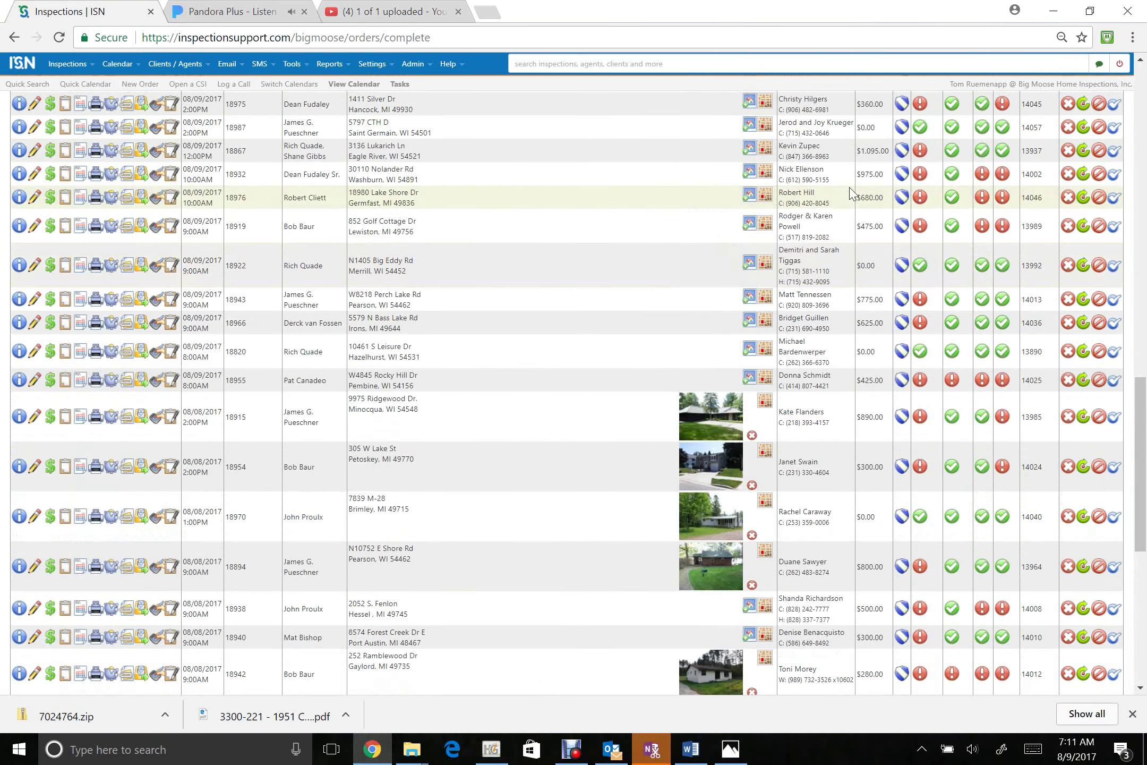
scroll(849, 193, up, 5)
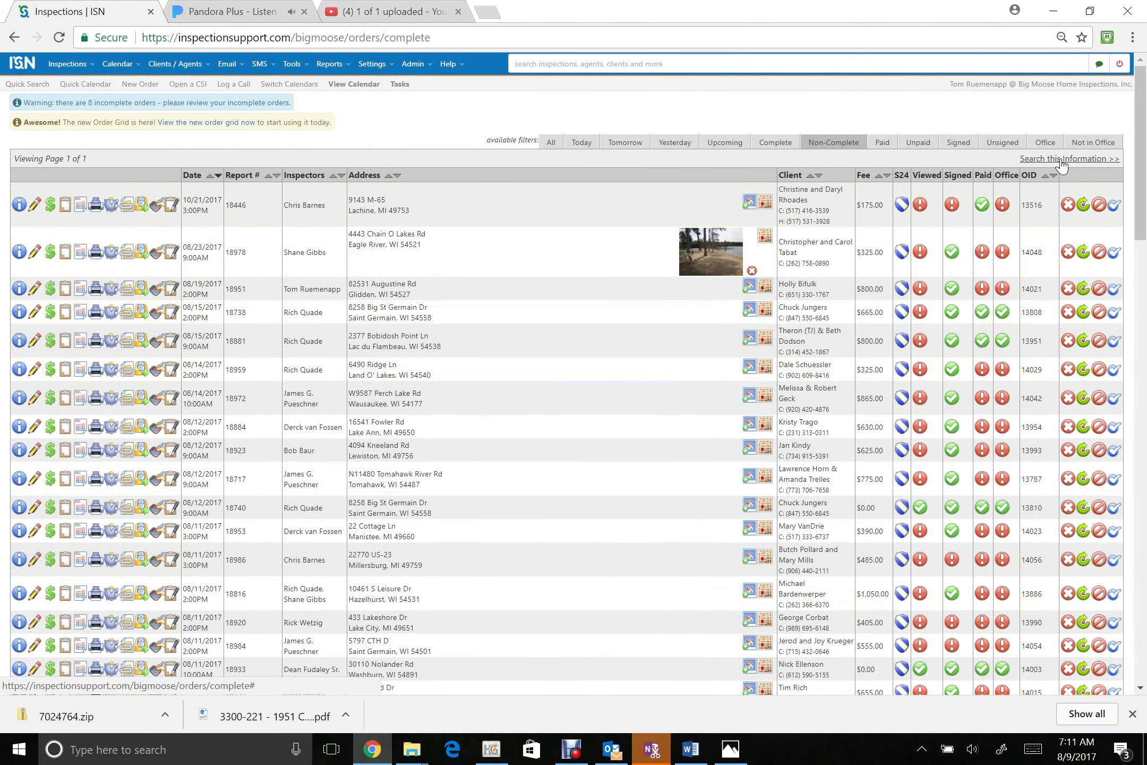
click(1038, 162)
text(18)
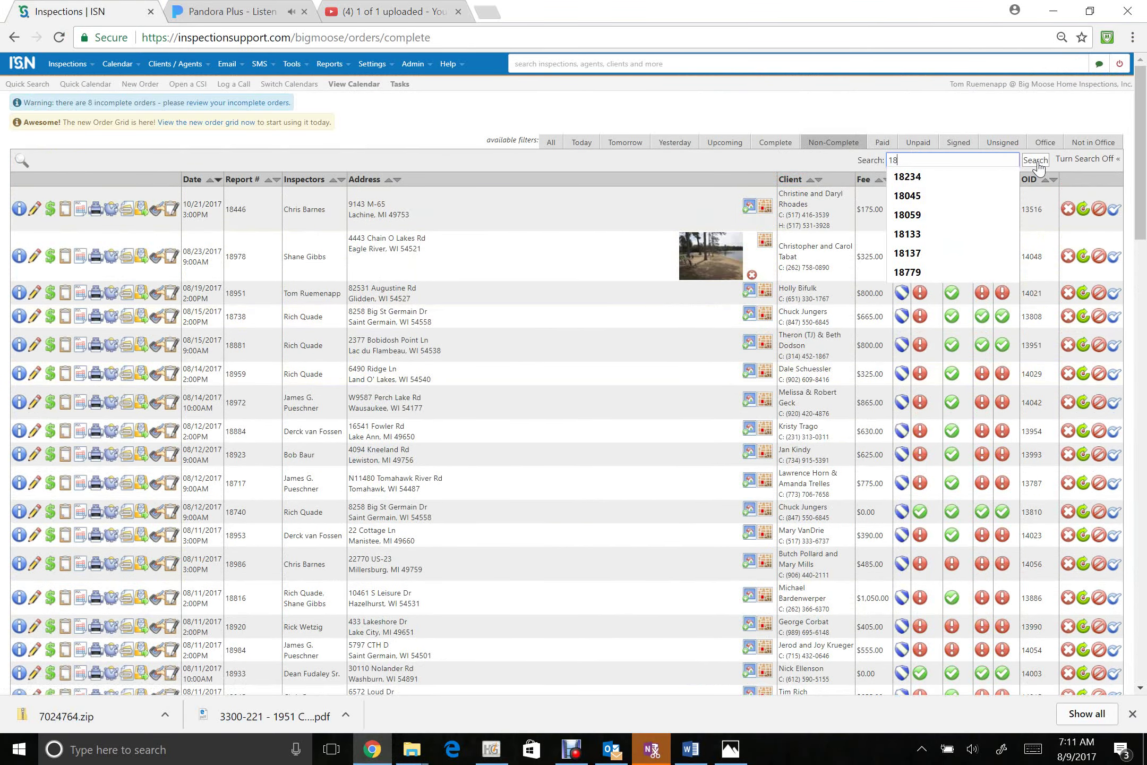
text(444)
key(Return)
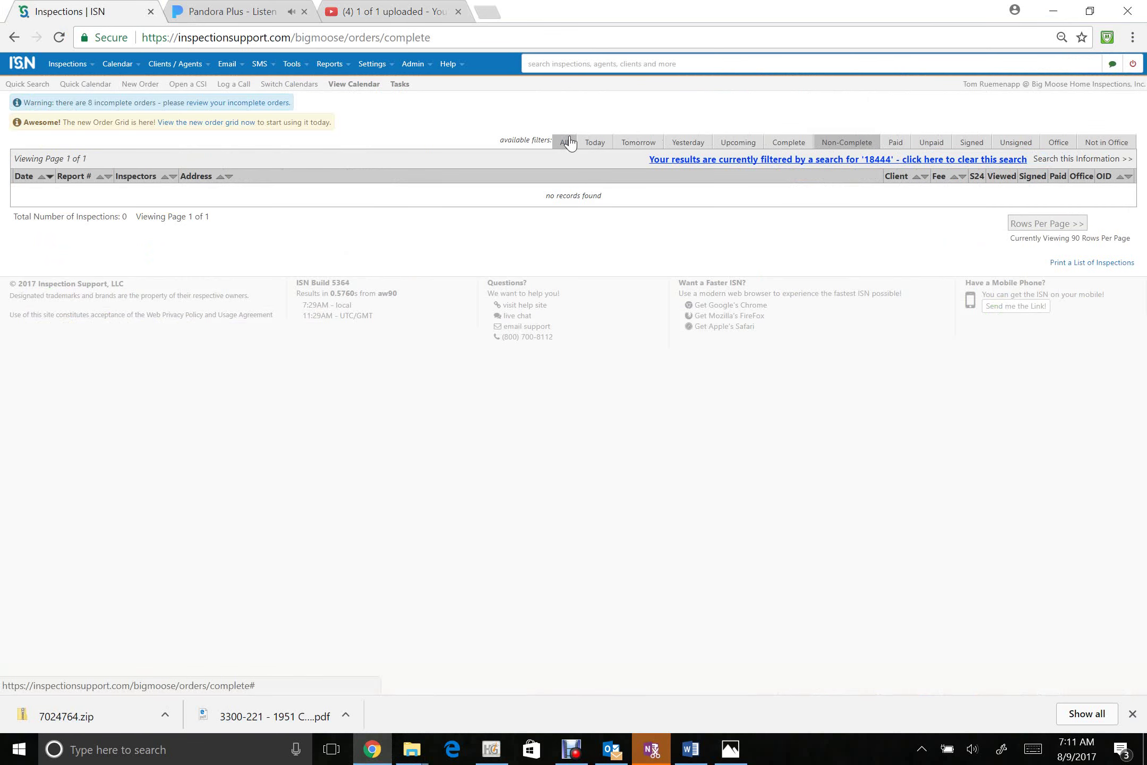
Recheck the report ID in HomeGauge, and search ISN's non-complete inspections for that report number
click(490, 749)
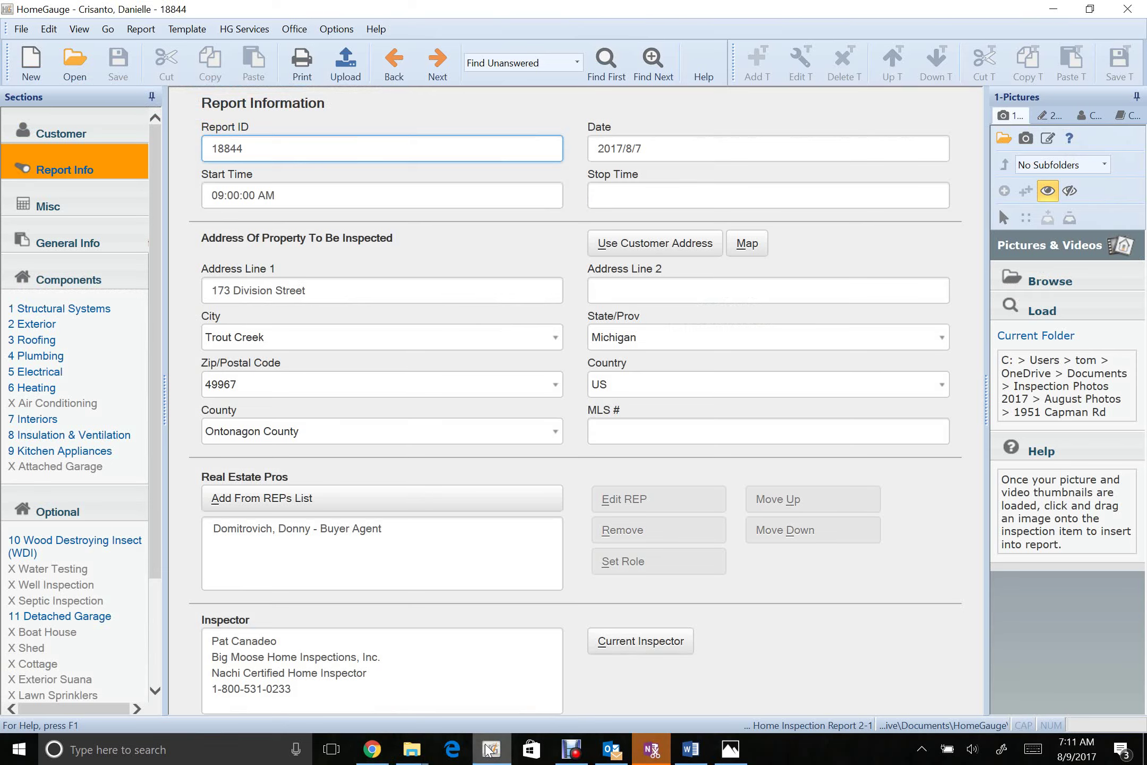
click(489, 748)
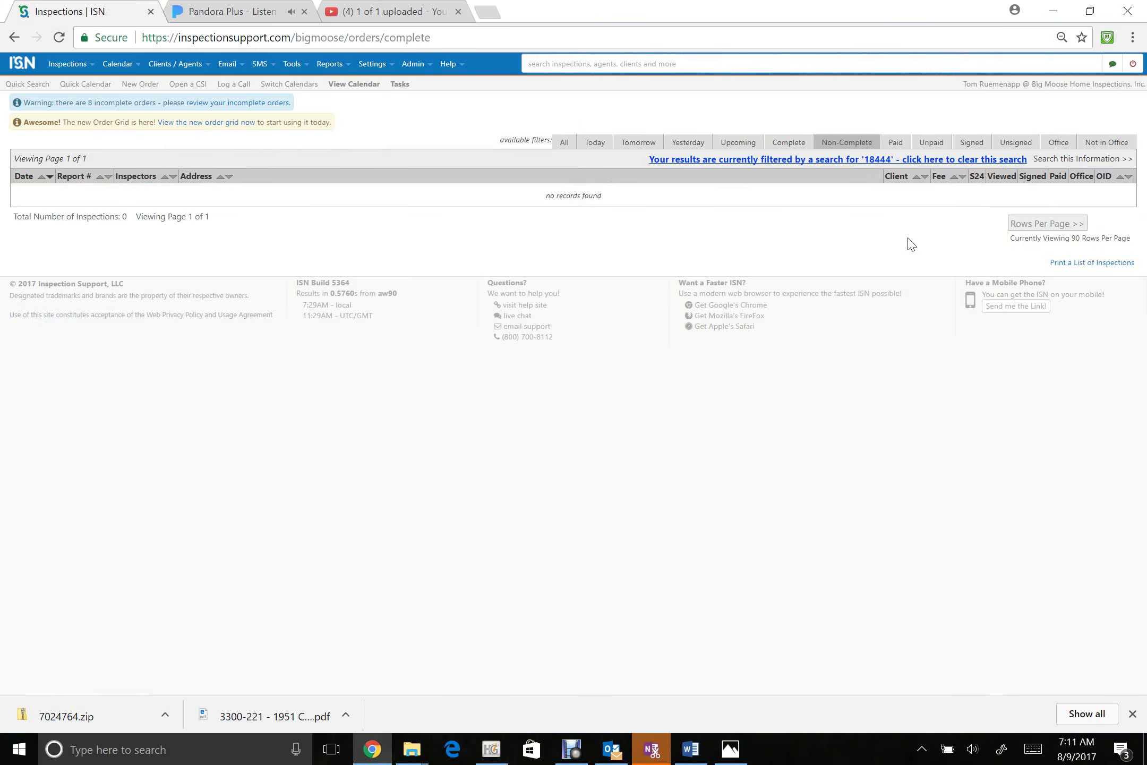
click(1064, 166)
text(18)
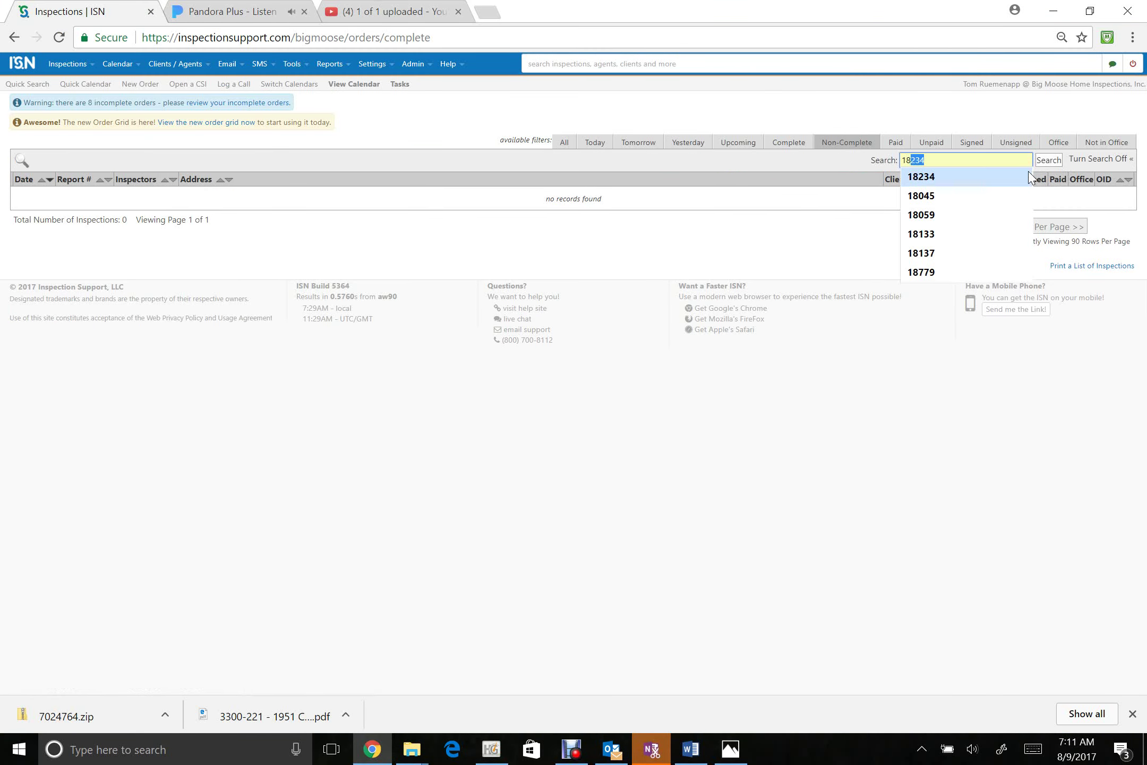
text(844)
click(1049, 160)
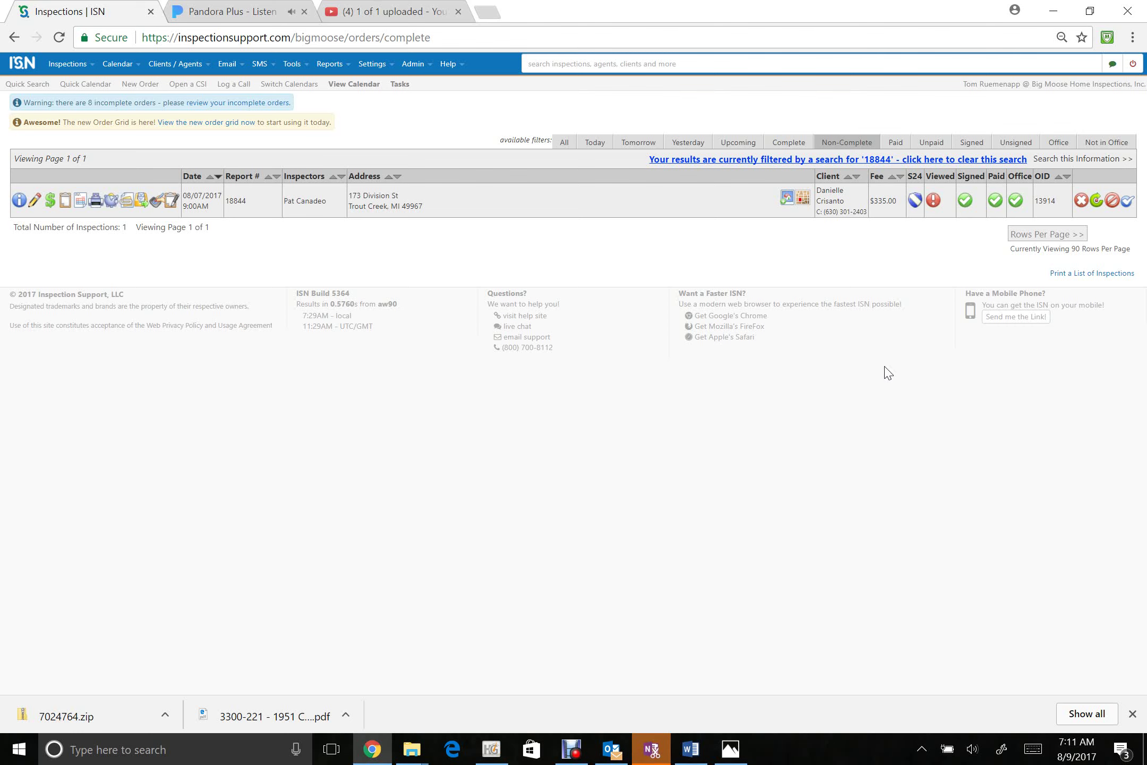
Begin a property photo upload for the found order and browse to the Reports folder under OneDrive Documents > HomeGauge
click(786, 201)
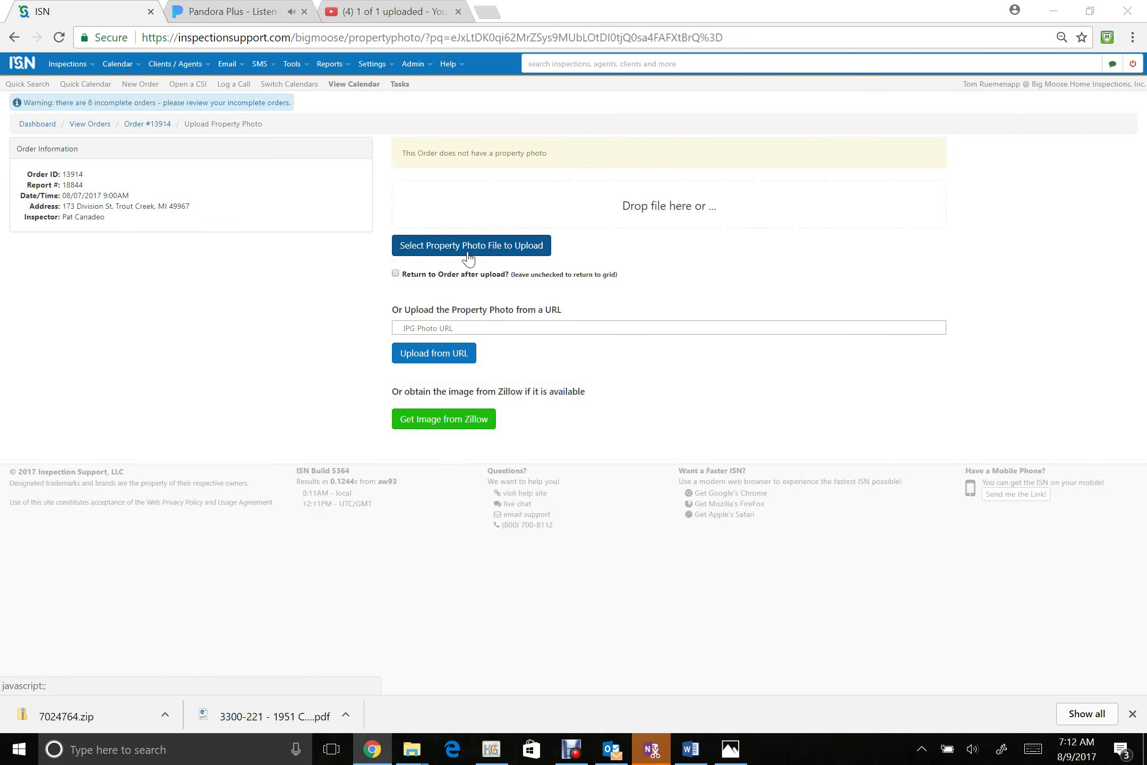
click(467, 258)
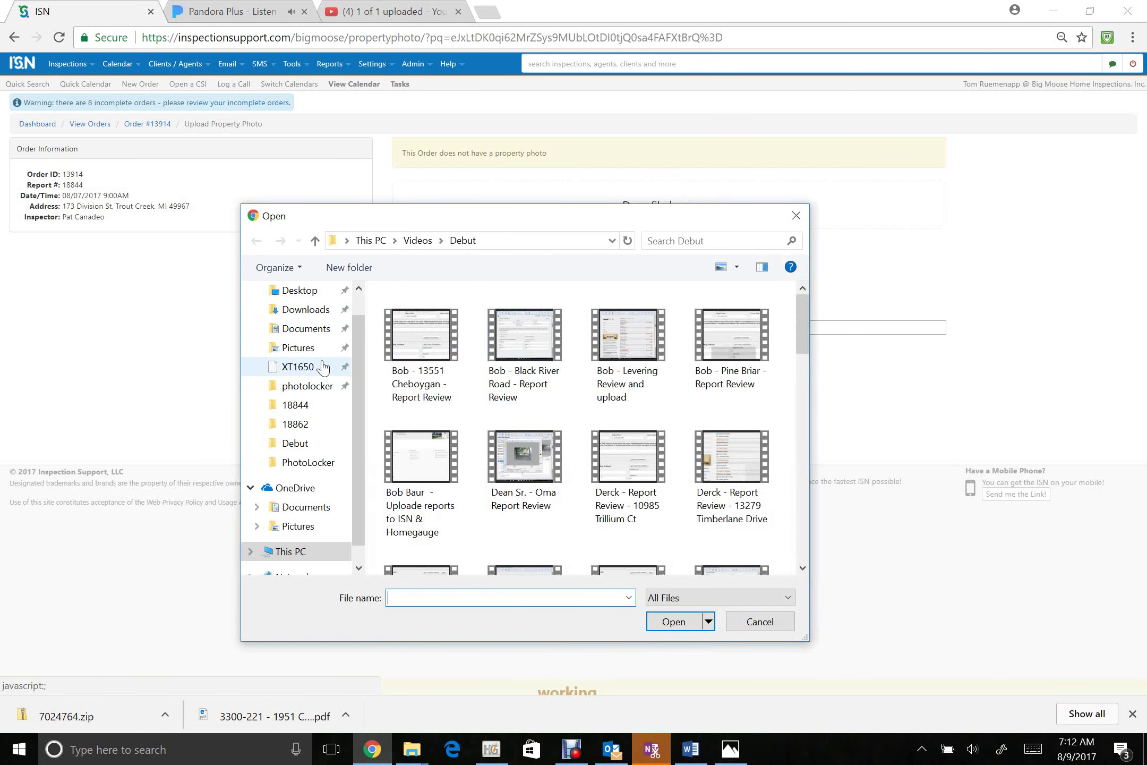
click(319, 328)
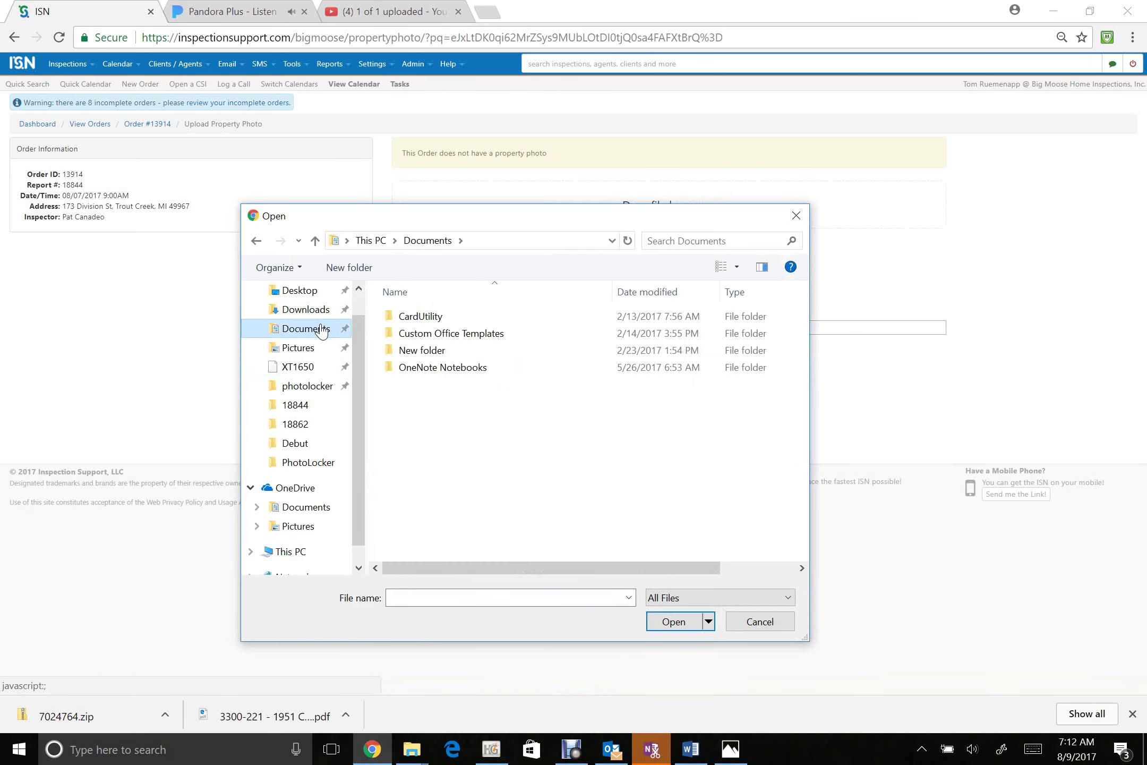
click(329, 509)
double_click(425, 367)
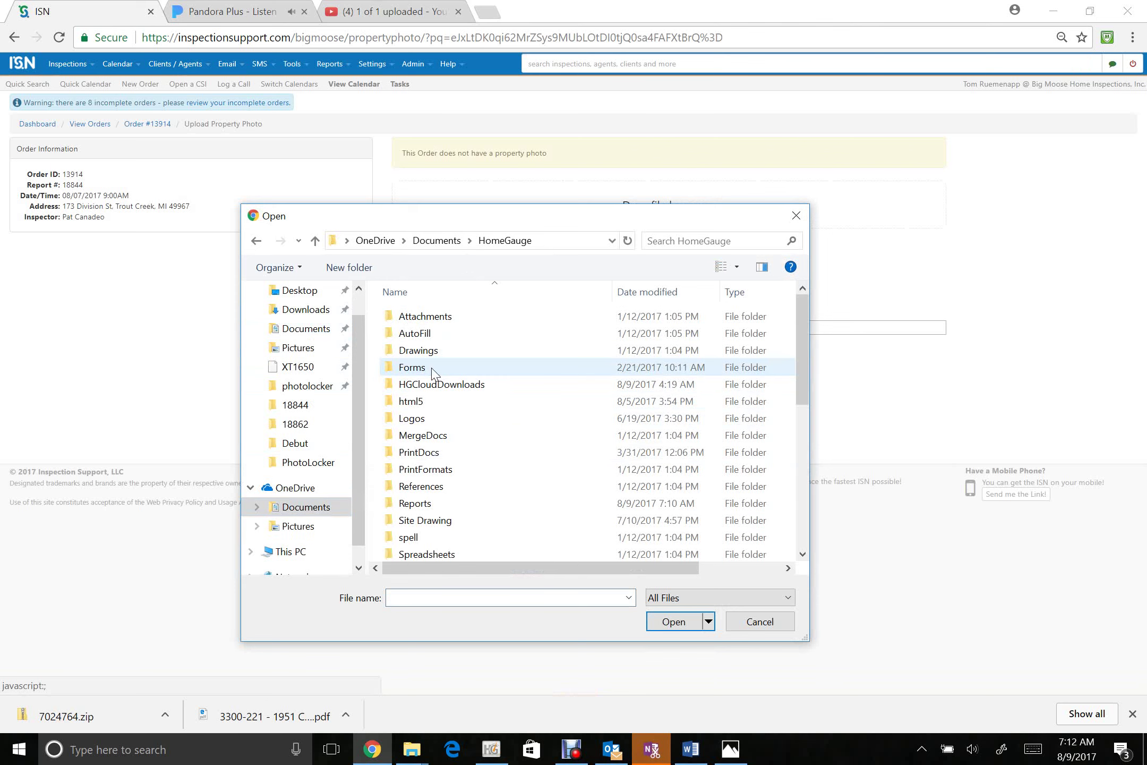
click(425, 506)
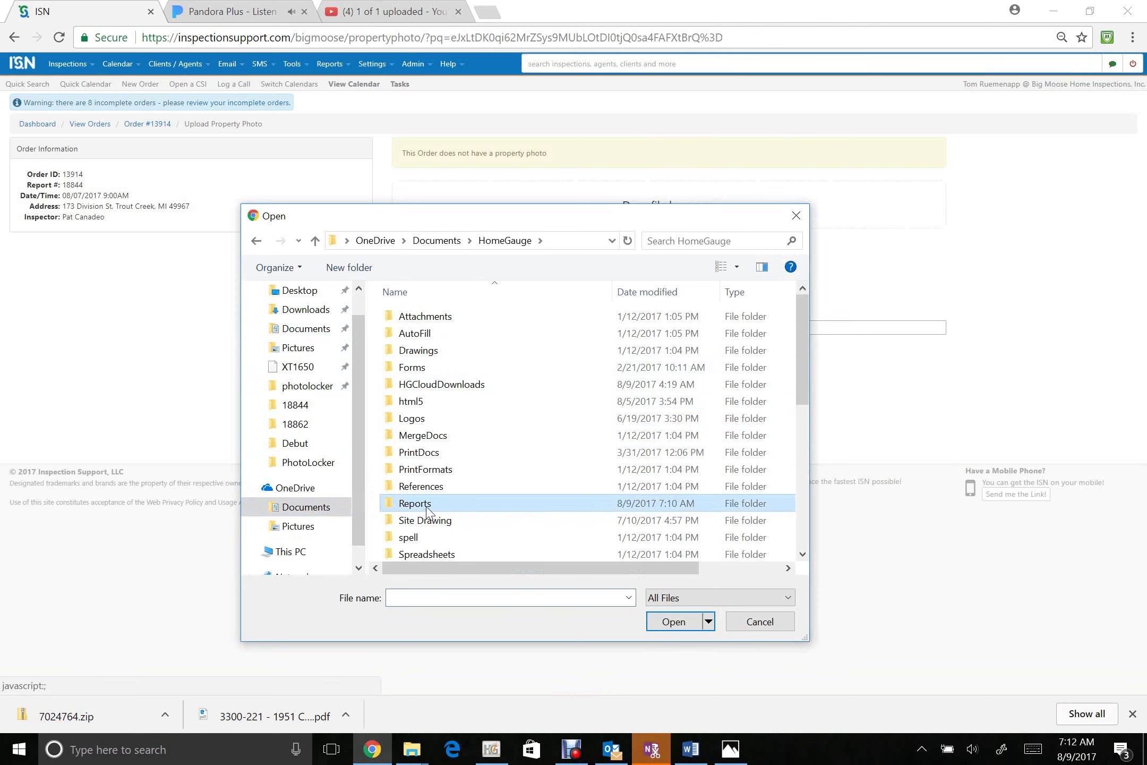
click(433, 504)
double_click(512, 504)
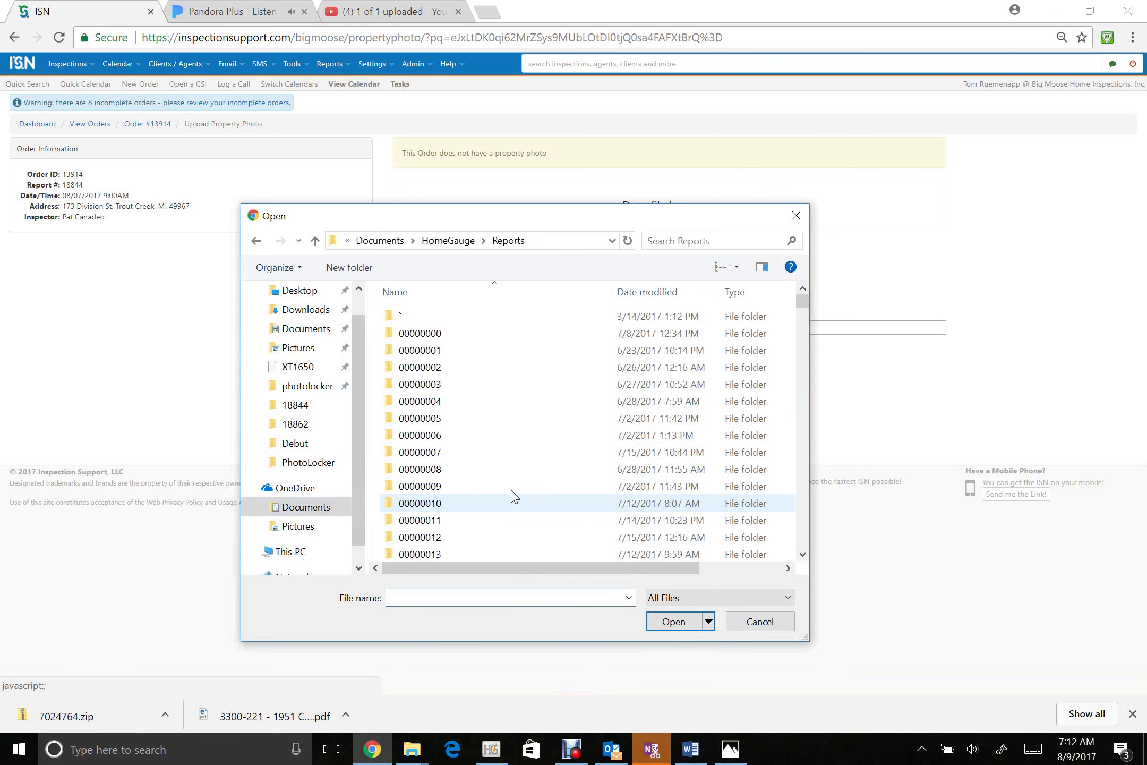
Open the folder matching the report number and upload cover1 as the order's property photo
drag(802, 314, 804, 550)
scroll(526, 417, up, 4)
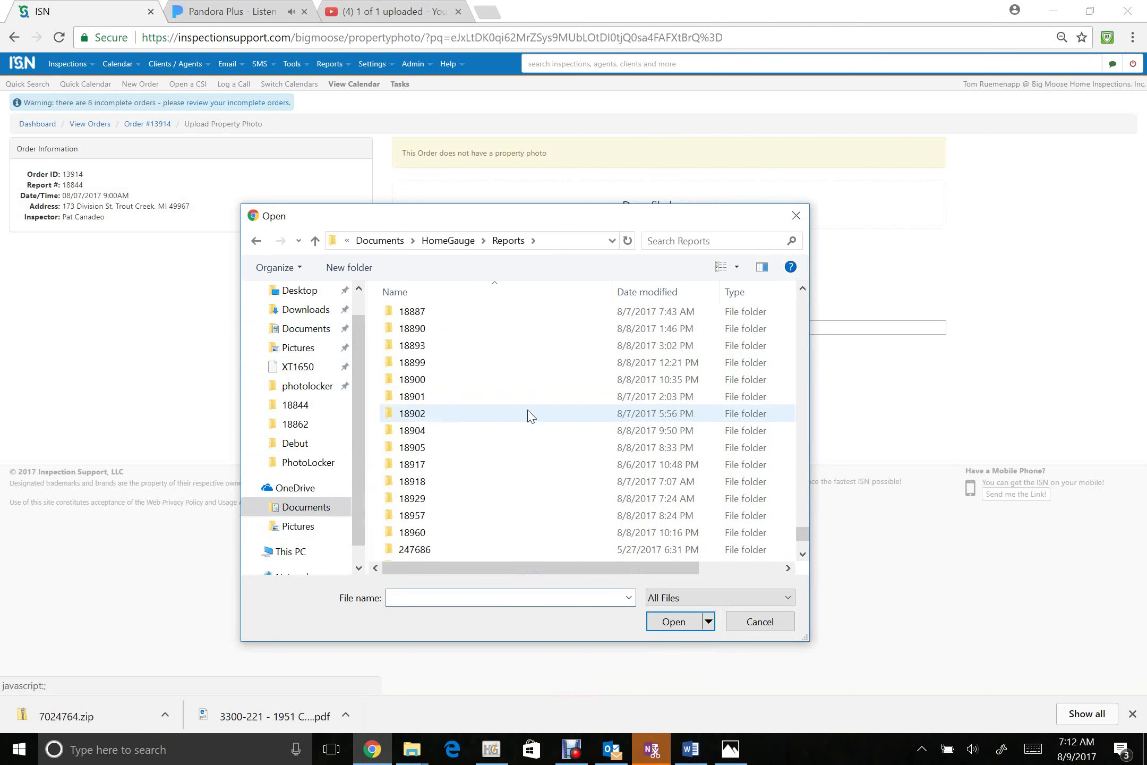
scroll(531, 416, up, 1)
scroll(531, 416, up, 2)
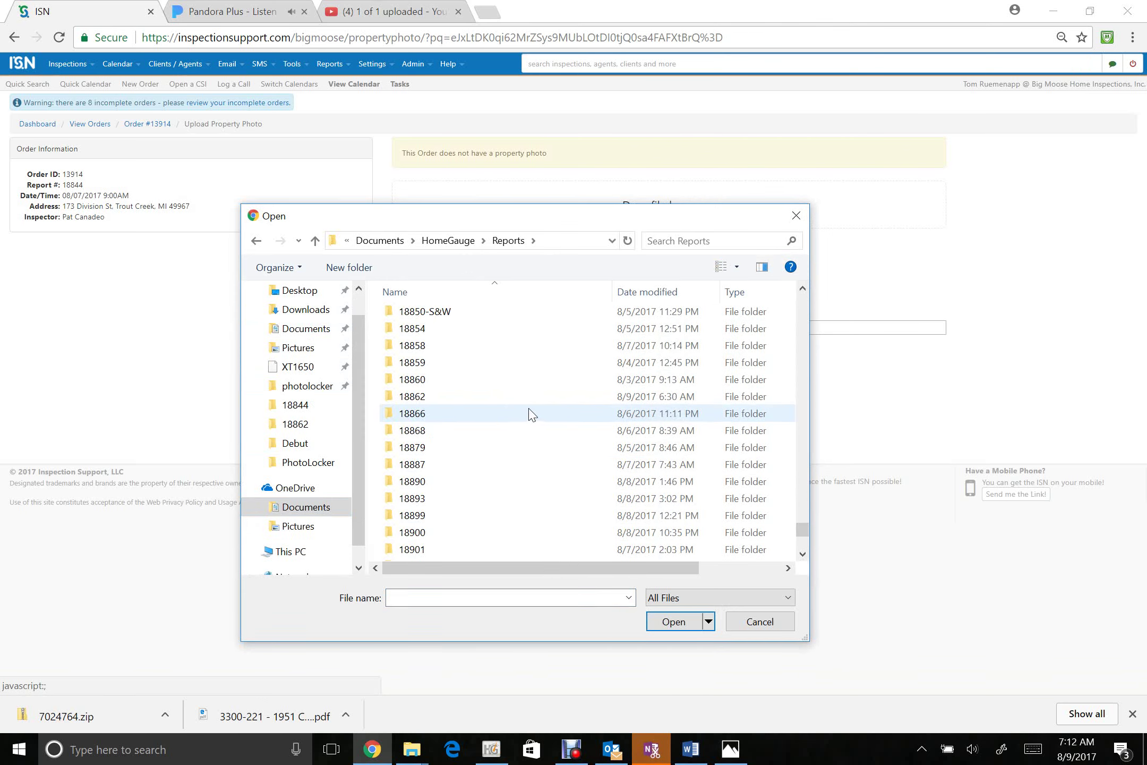
scroll(531, 416, up, 2)
double_click(492, 363)
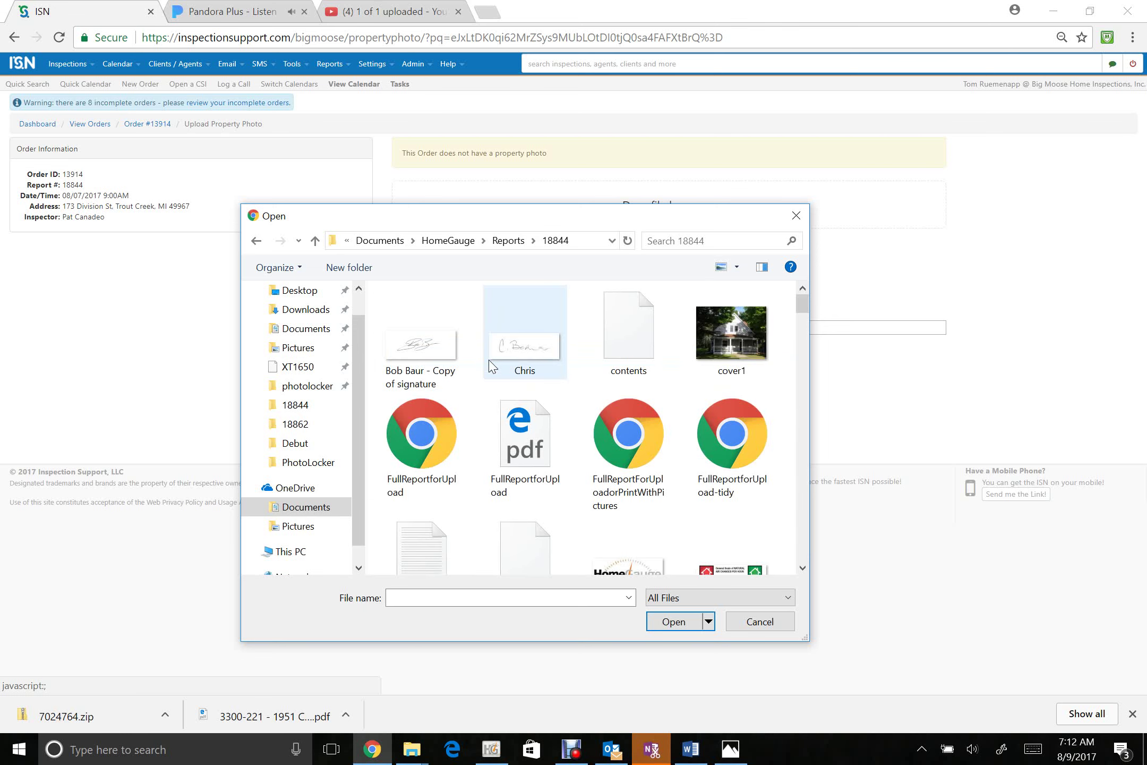
click(531, 442)
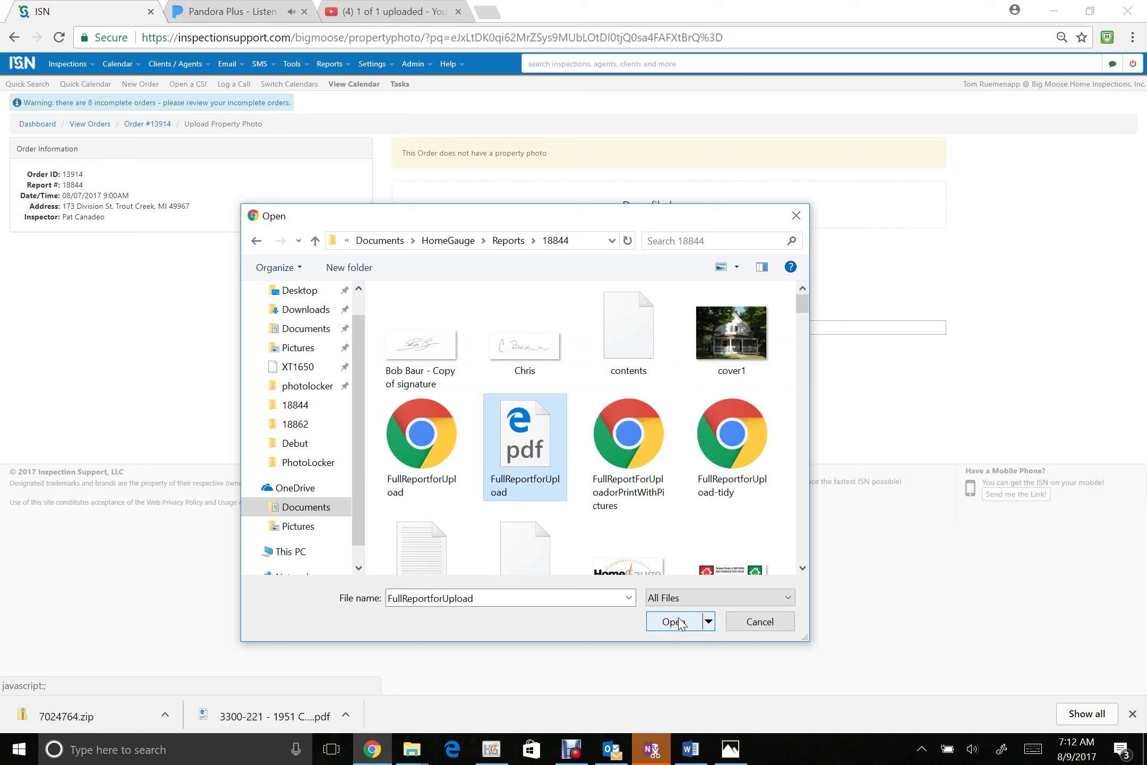
click(736, 348)
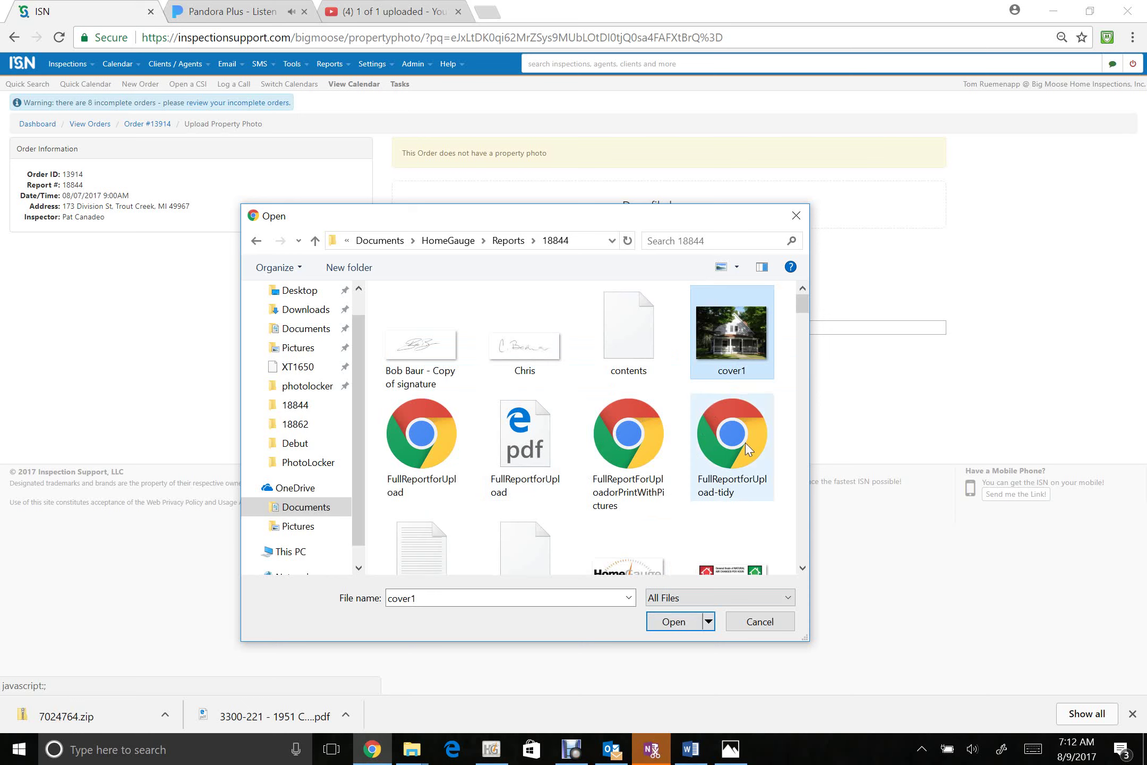
click(680, 621)
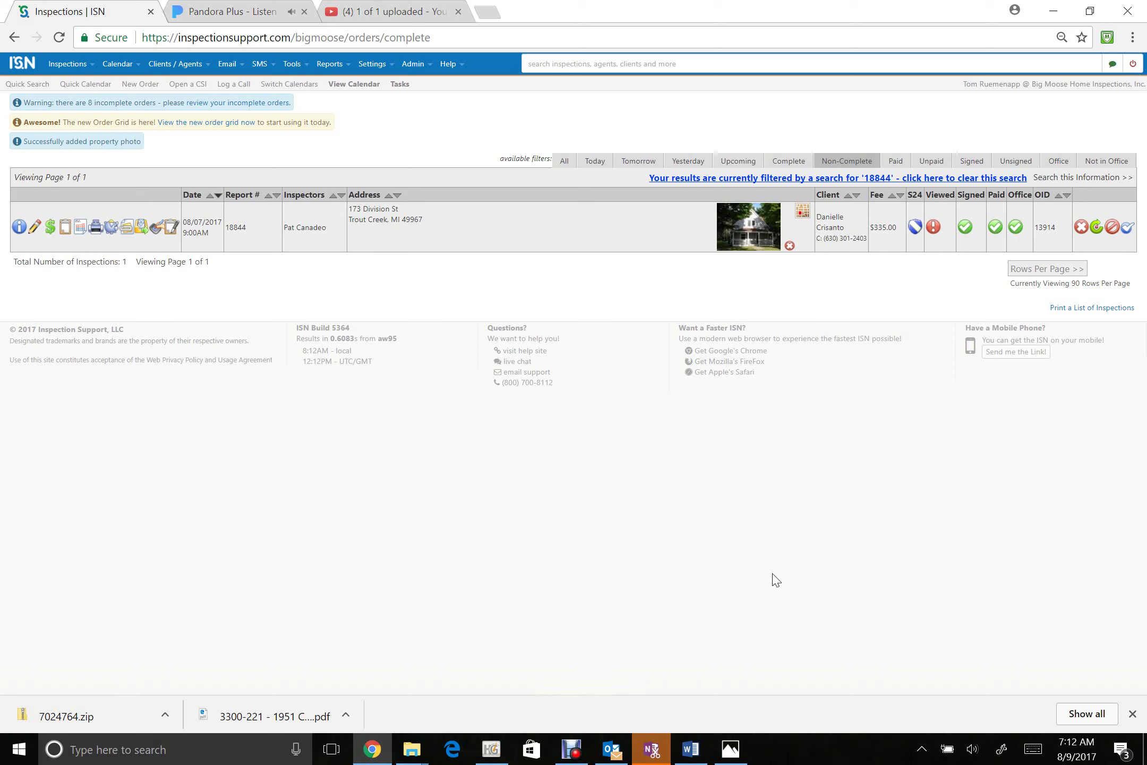
Complete the inspection order by uploading the FullReportforUpload PDF as its report file
click(1129, 229)
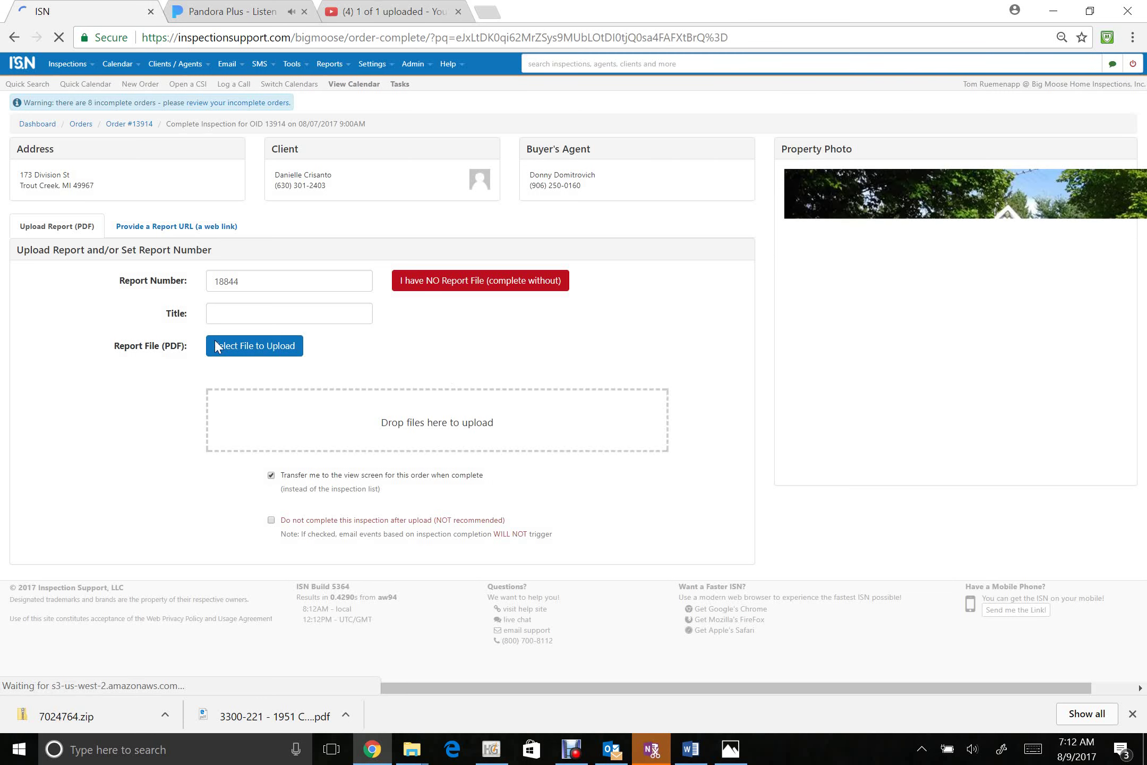
click(259, 348)
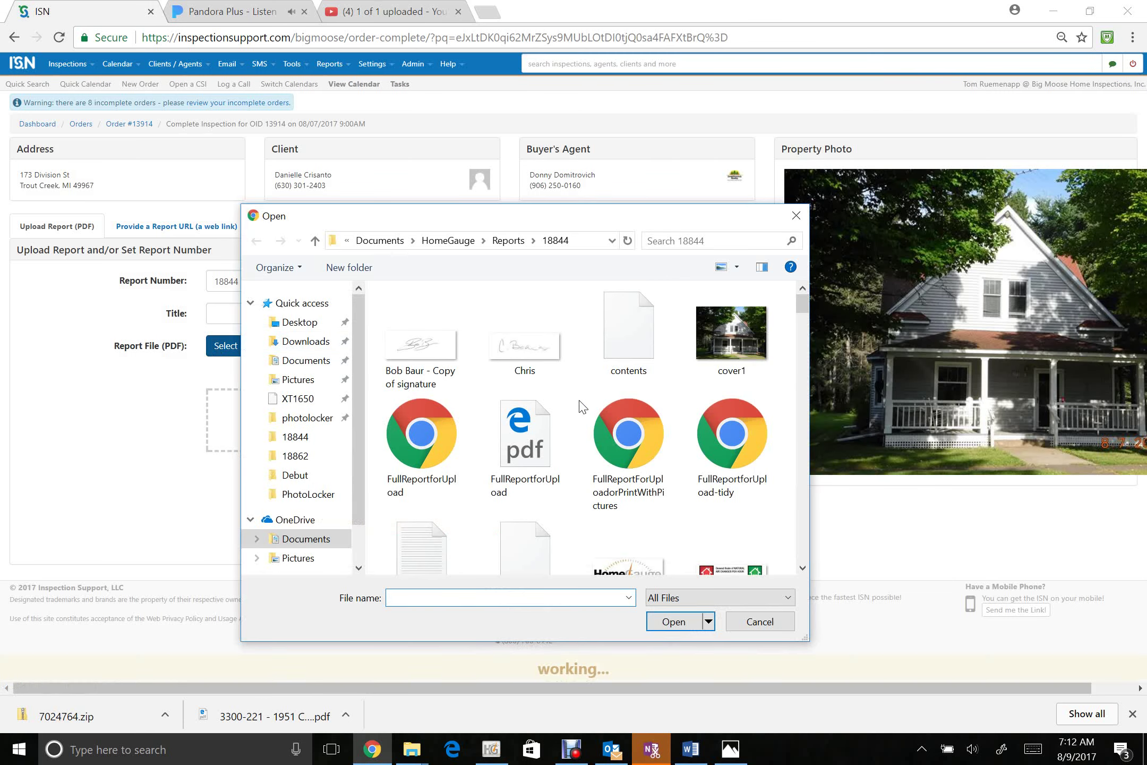
click(543, 446)
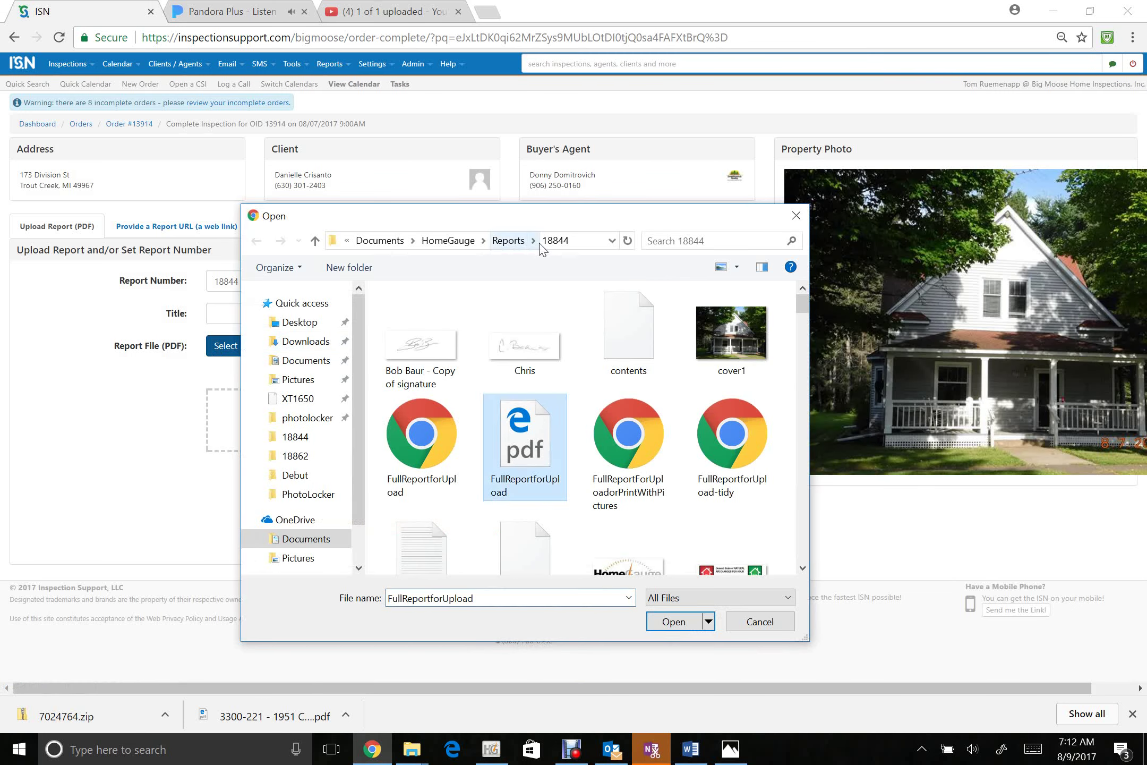
click(672, 621)
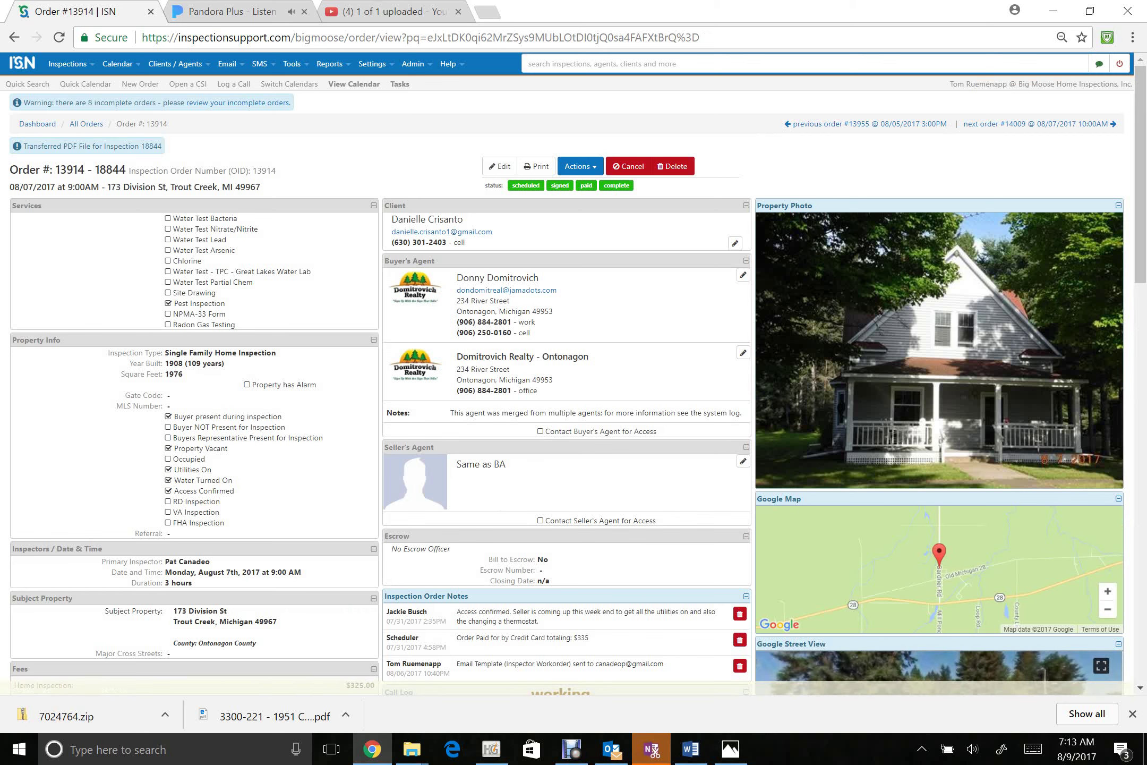
Check the order's details and uploaded report under Inspection Reports, and return to the non-complete inspections list
scroll(533, 382, down, 5)
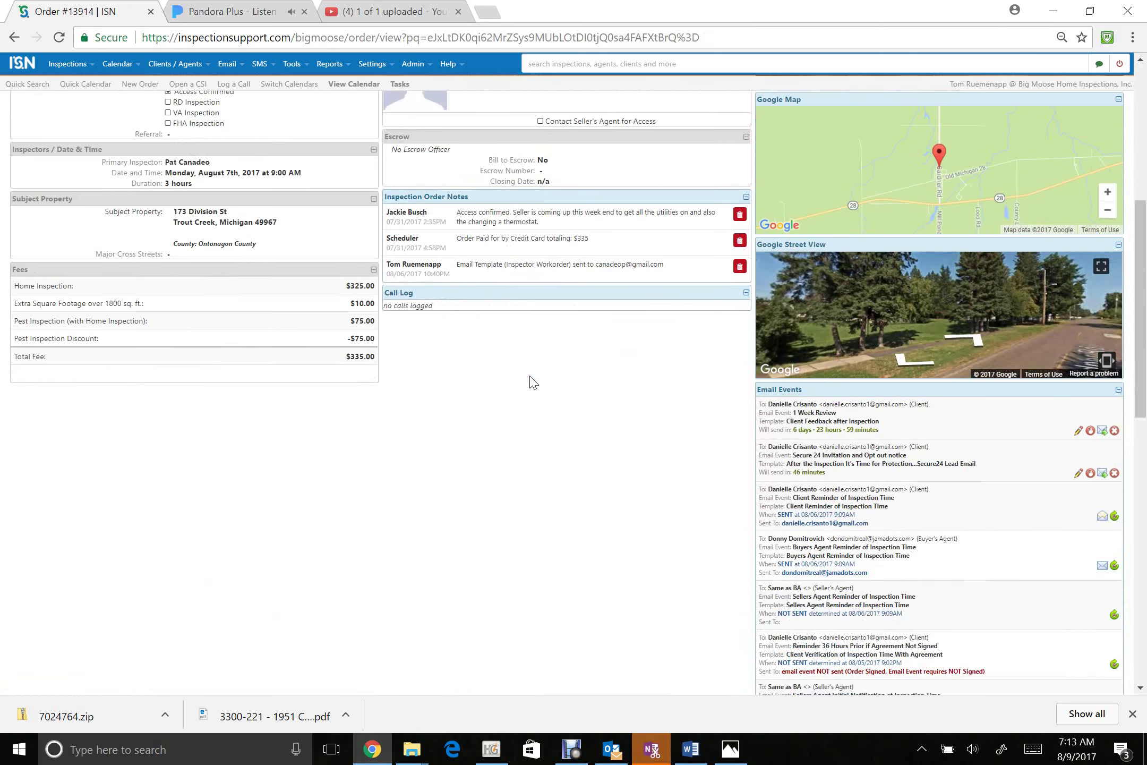
scroll(533, 381, down, 10)
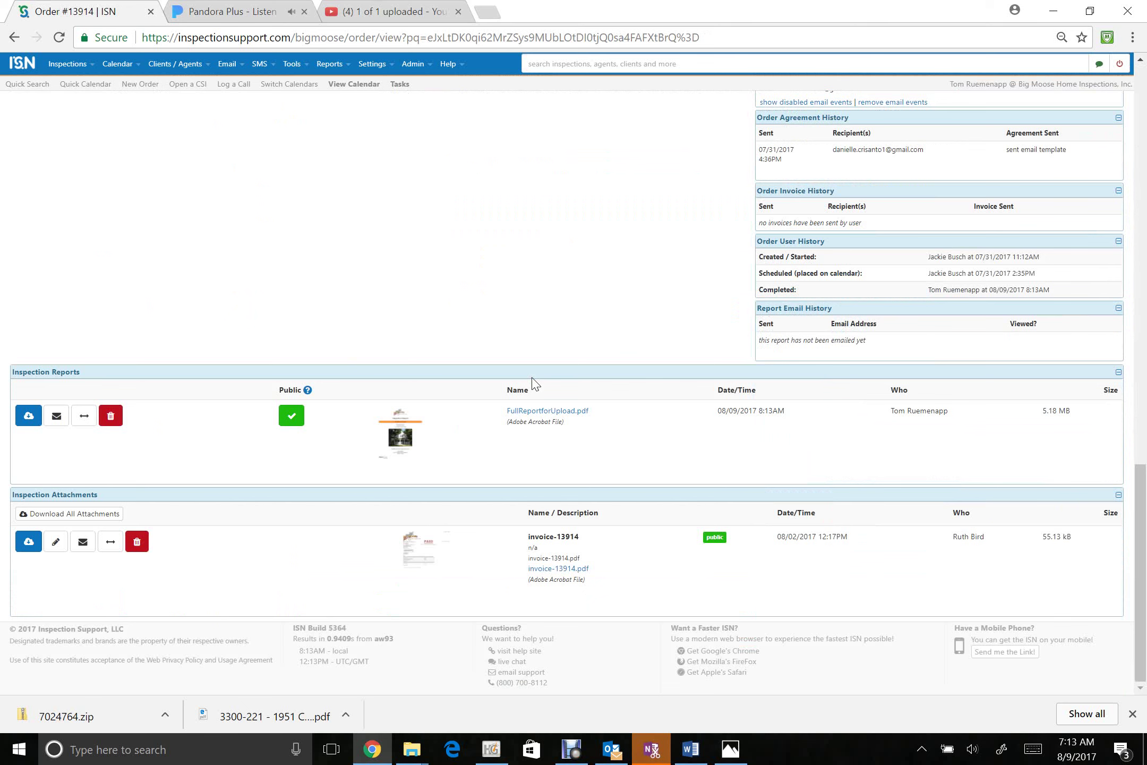
scroll(535, 383, up, 15)
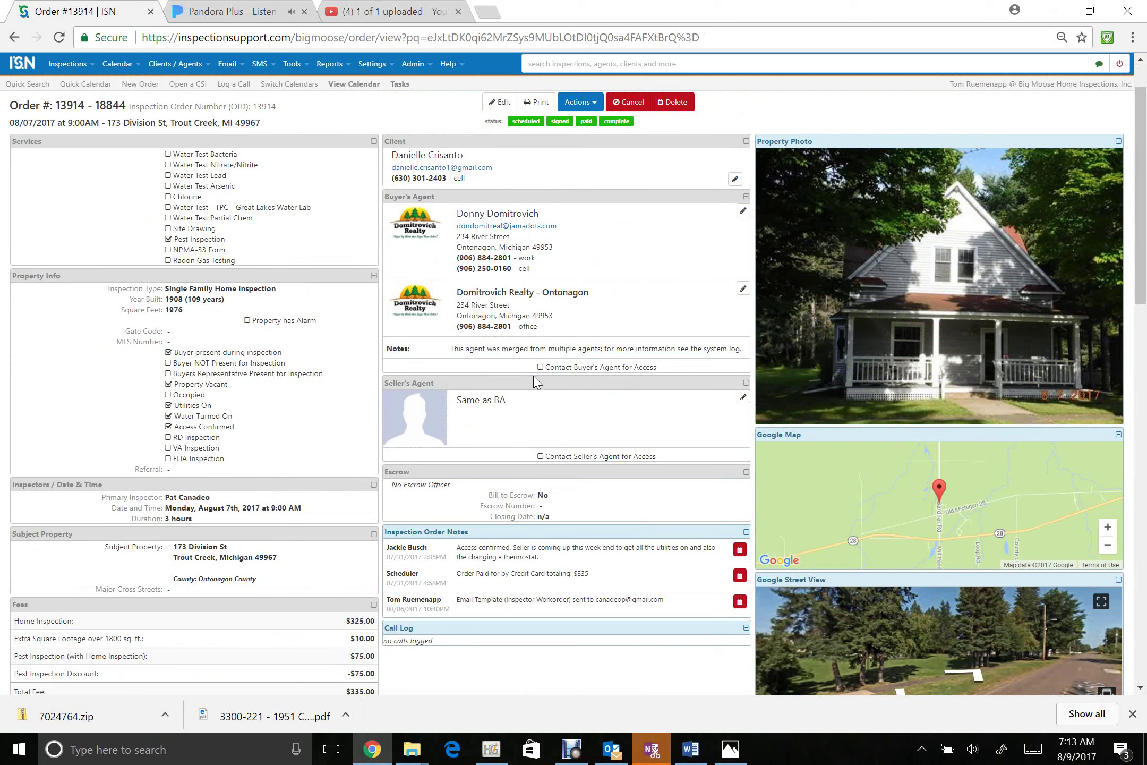
scroll(534, 383, up, 2)
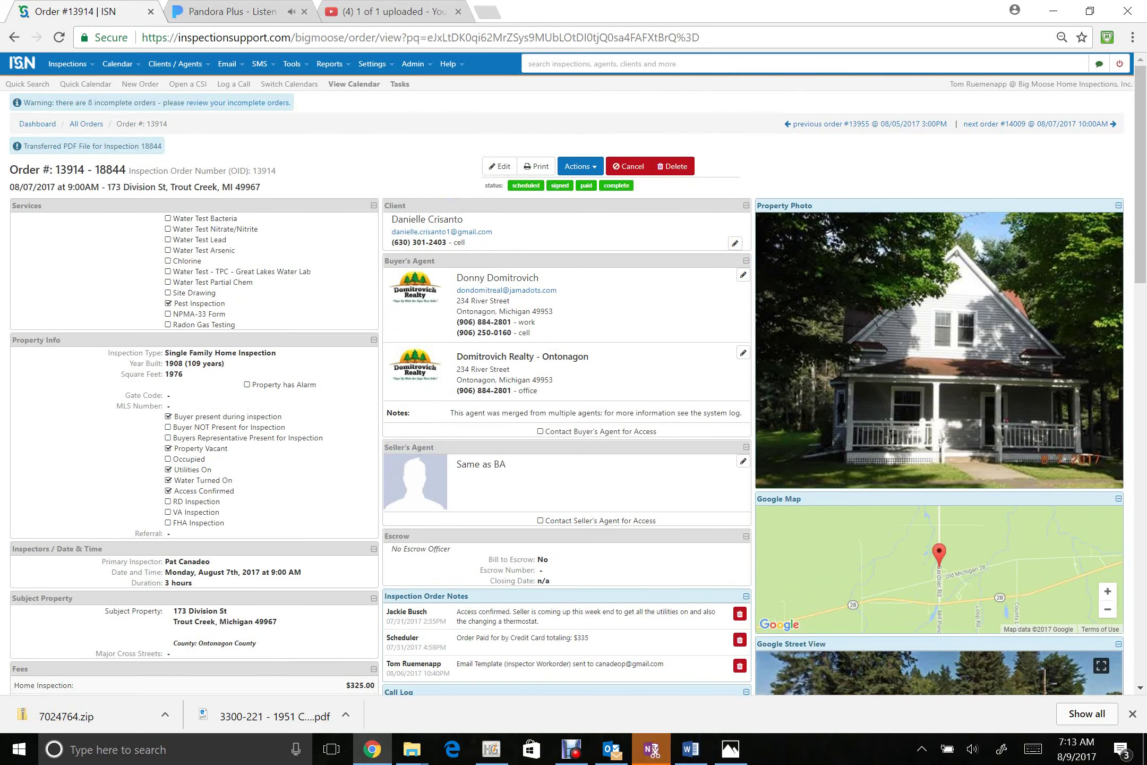
click(65, 66)
click(92, 93)
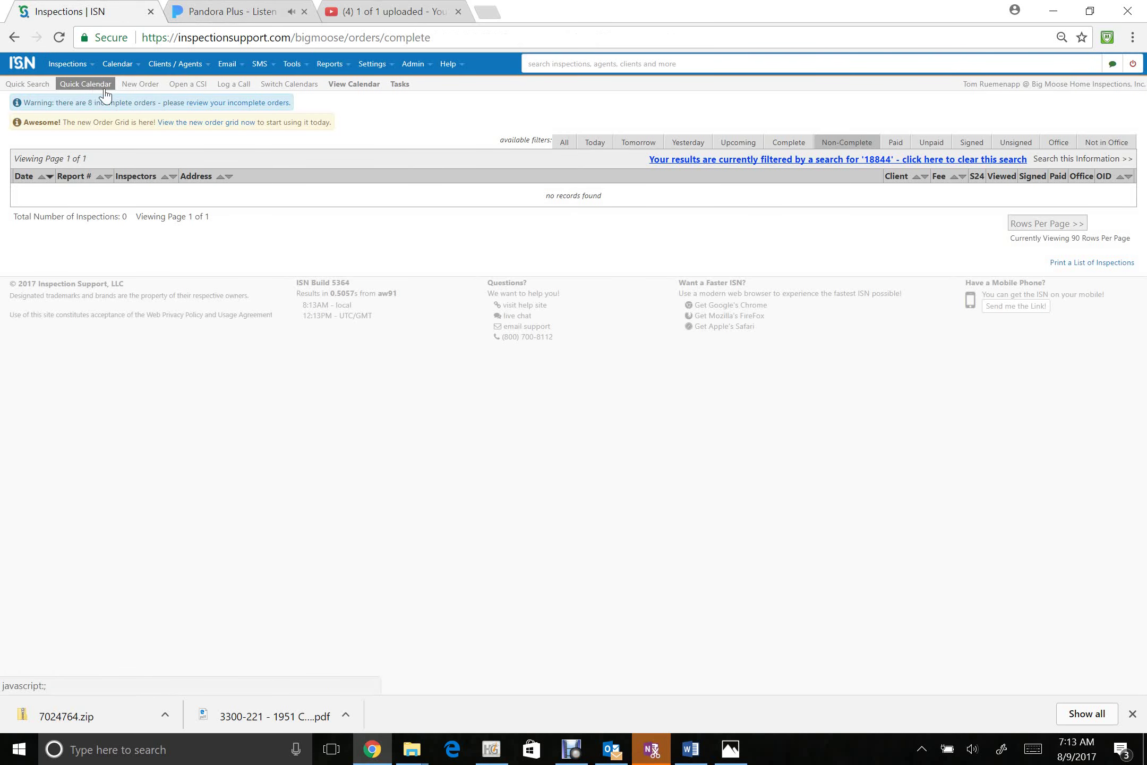
Show all orders matching the search and email the inspection report to the found order's client
click(565, 142)
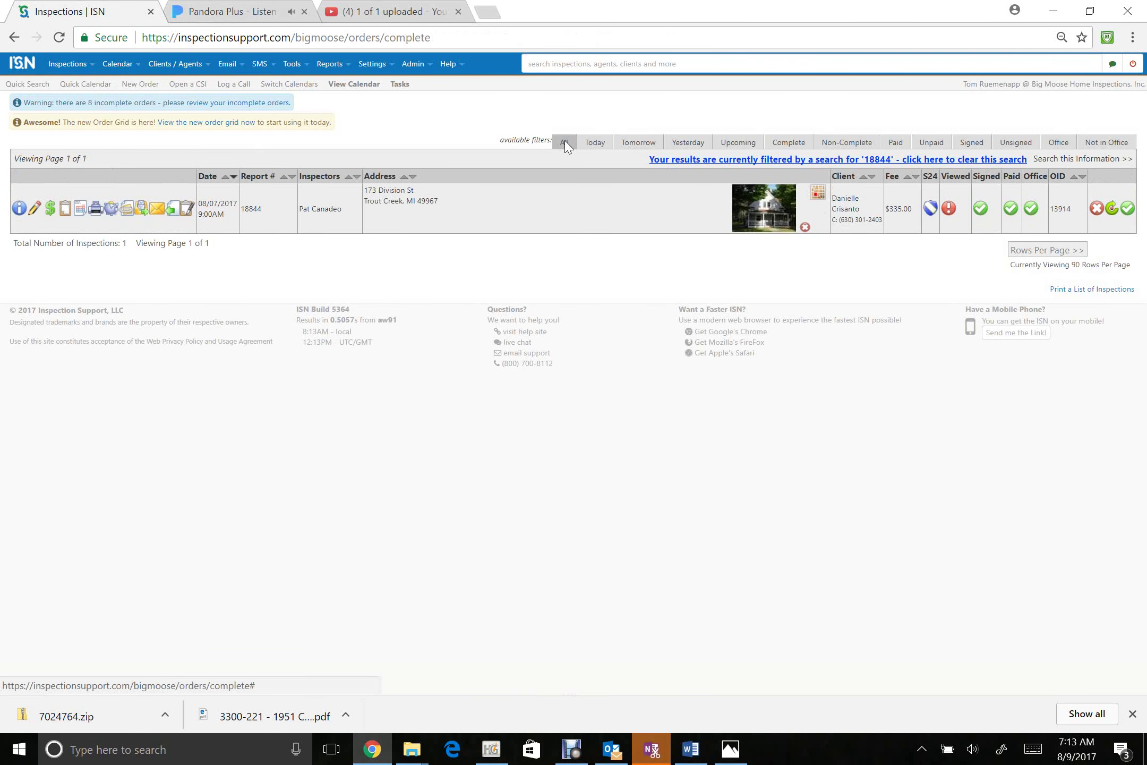
click(157, 211)
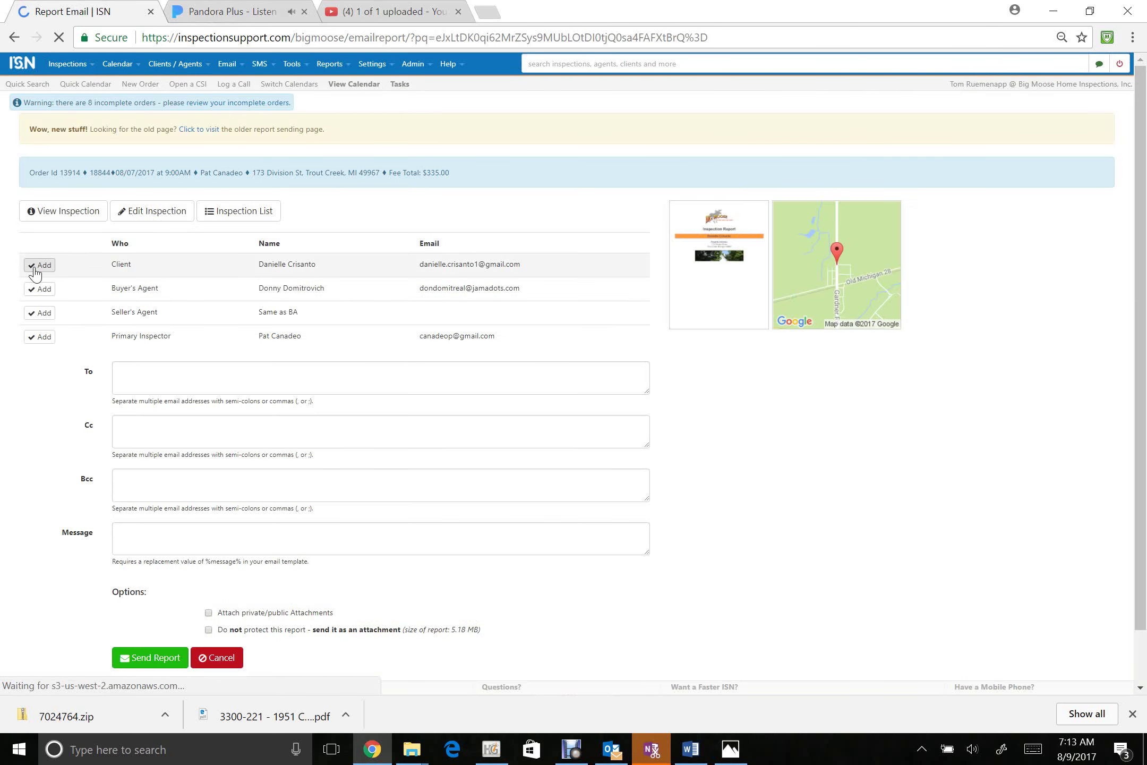
click(41, 265)
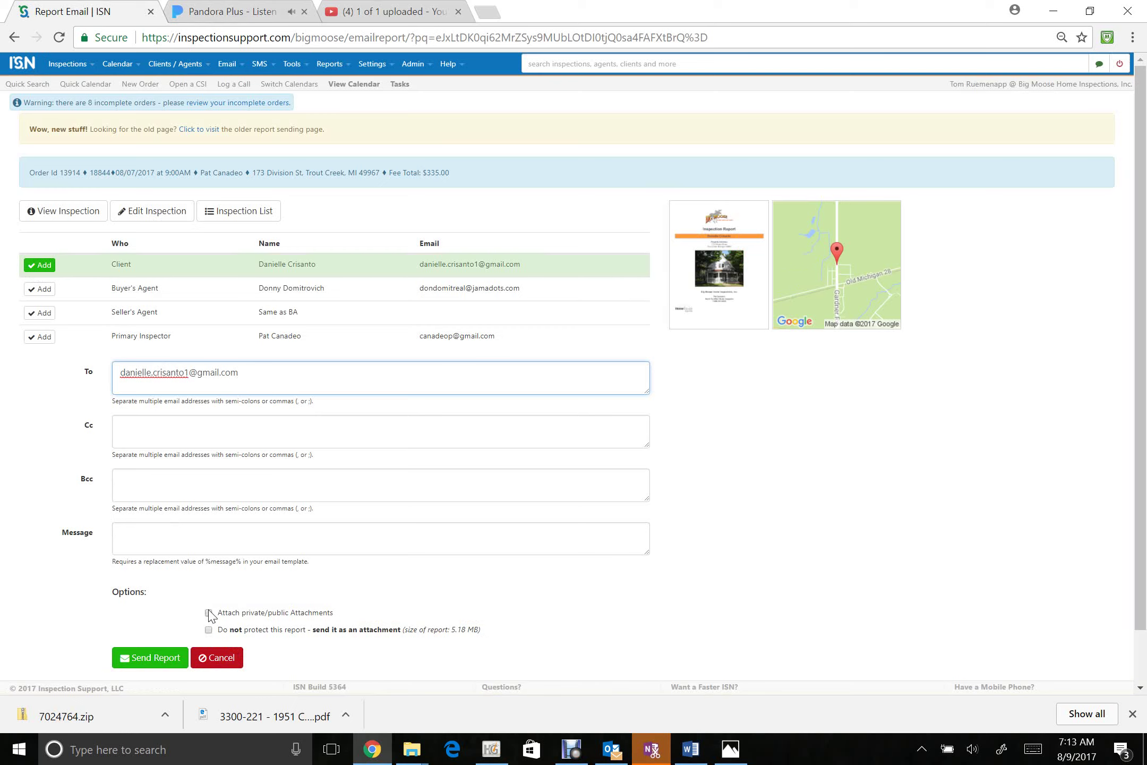
click(153, 662)
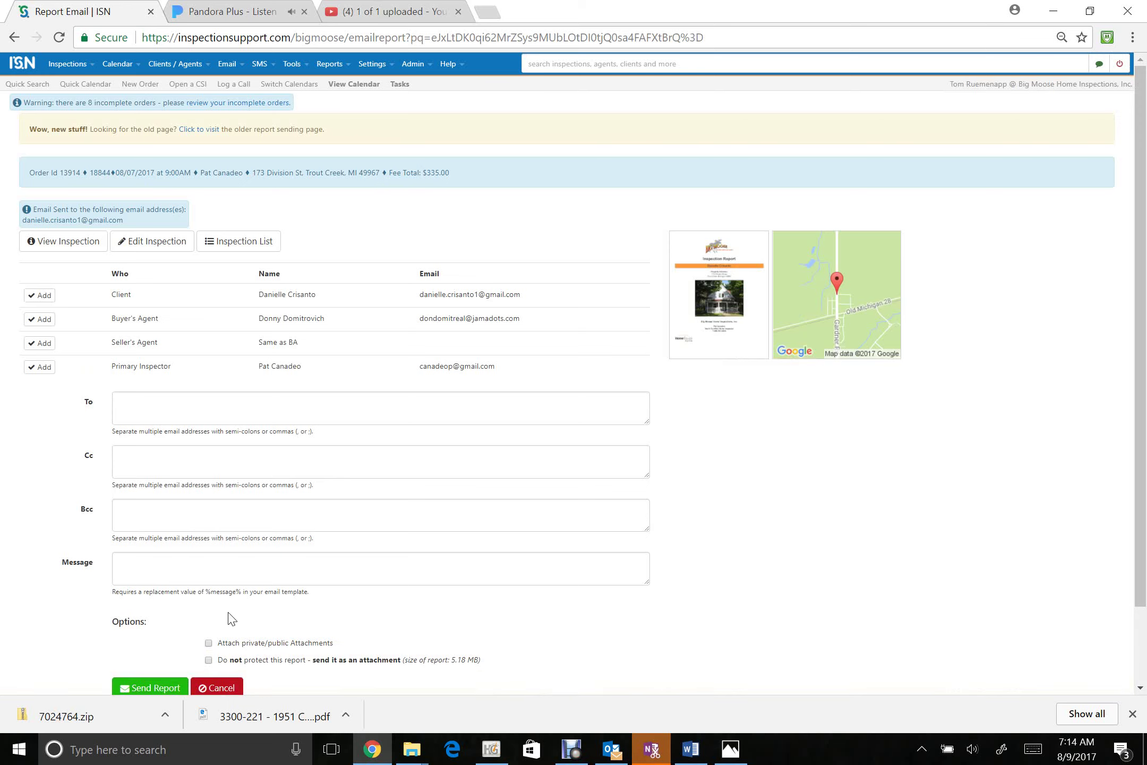
Switch to HomeGauge and generate the Full Report for Upload with its output type set to HomeGauge Internet Ready (HTML)
click(491, 748)
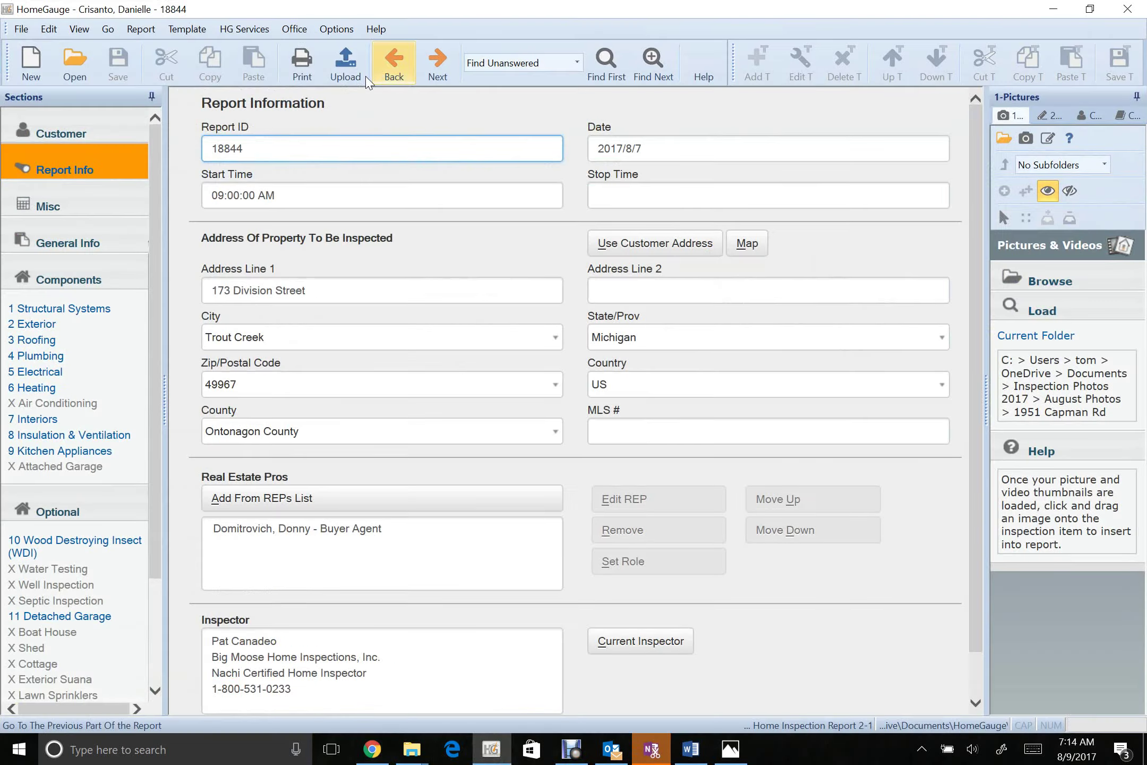
click(361, 85)
click(504, 311)
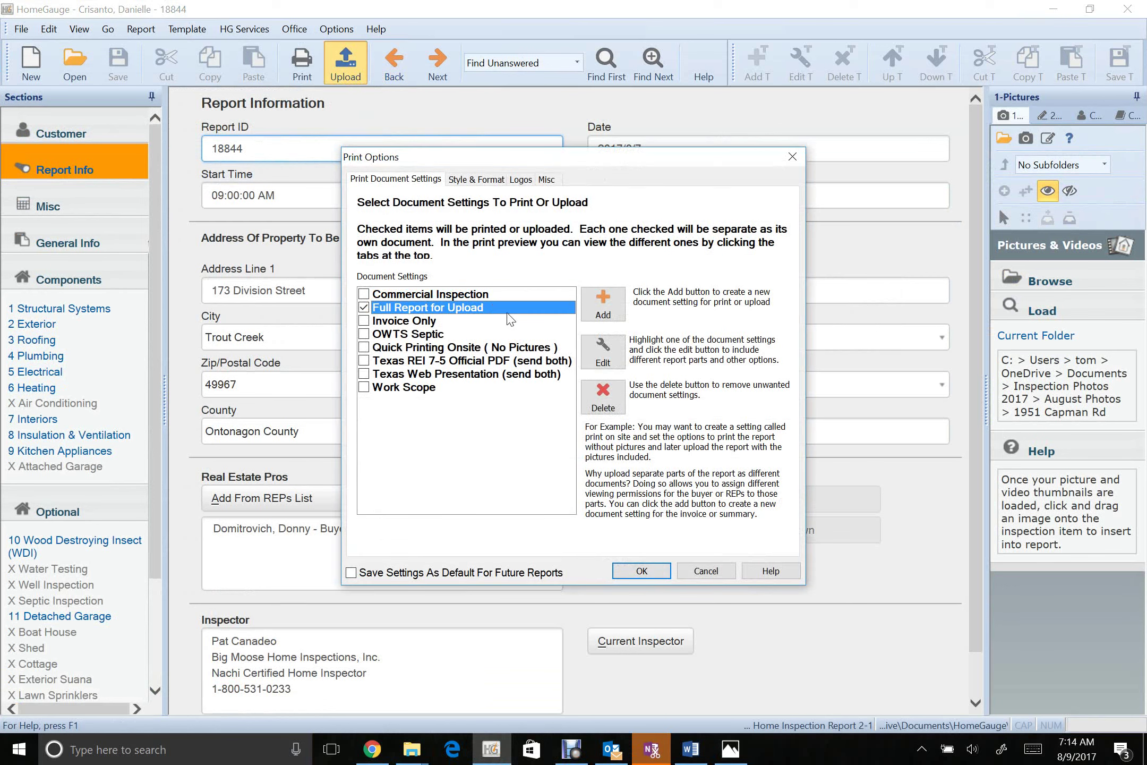
click(603, 351)
click(482, 166)
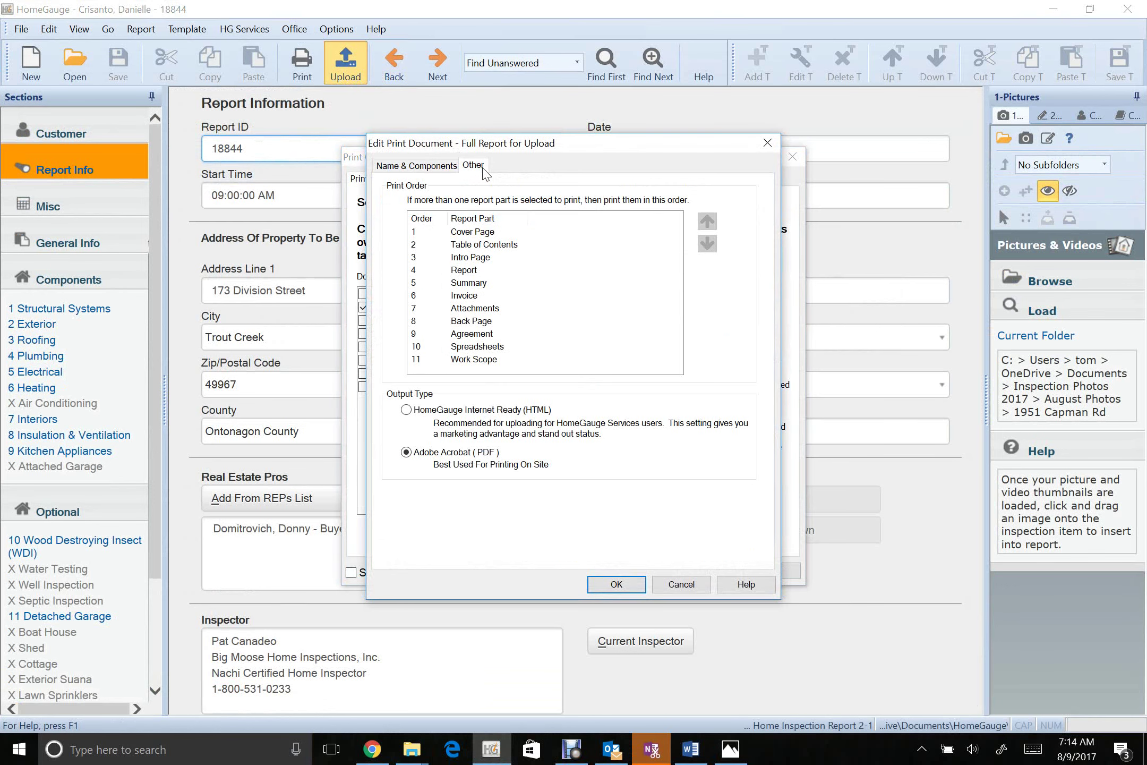
click(638, 586)
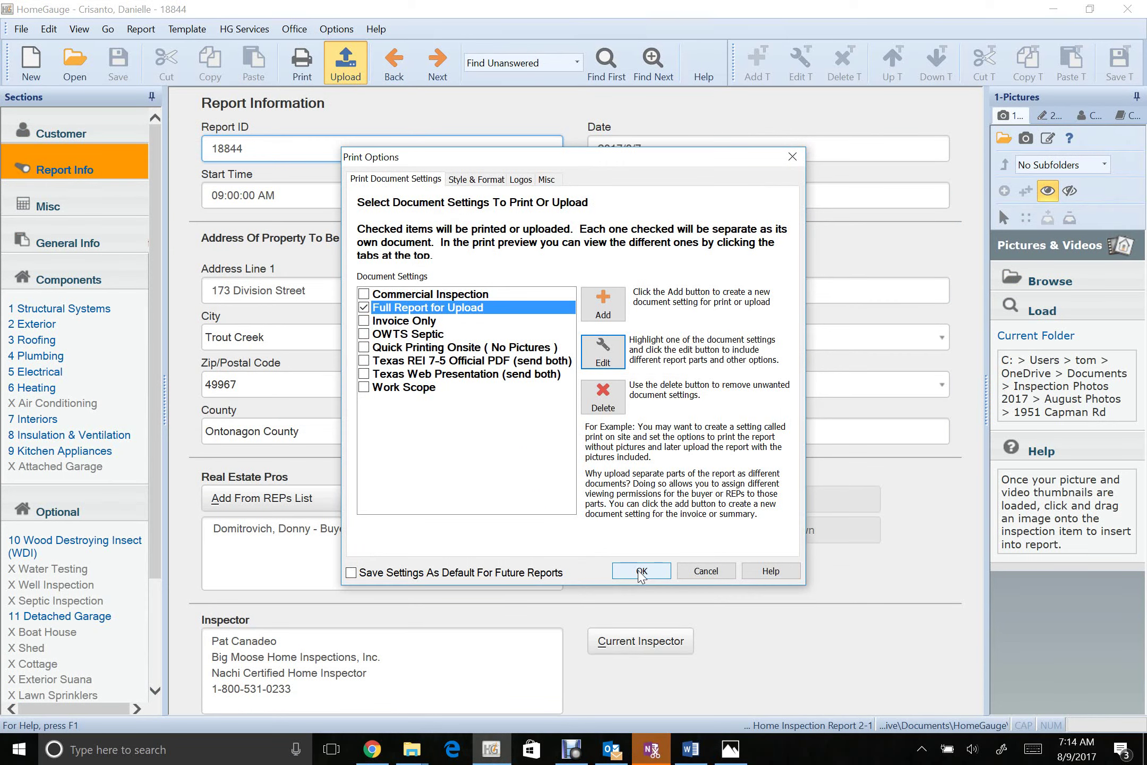
click(641, 572)
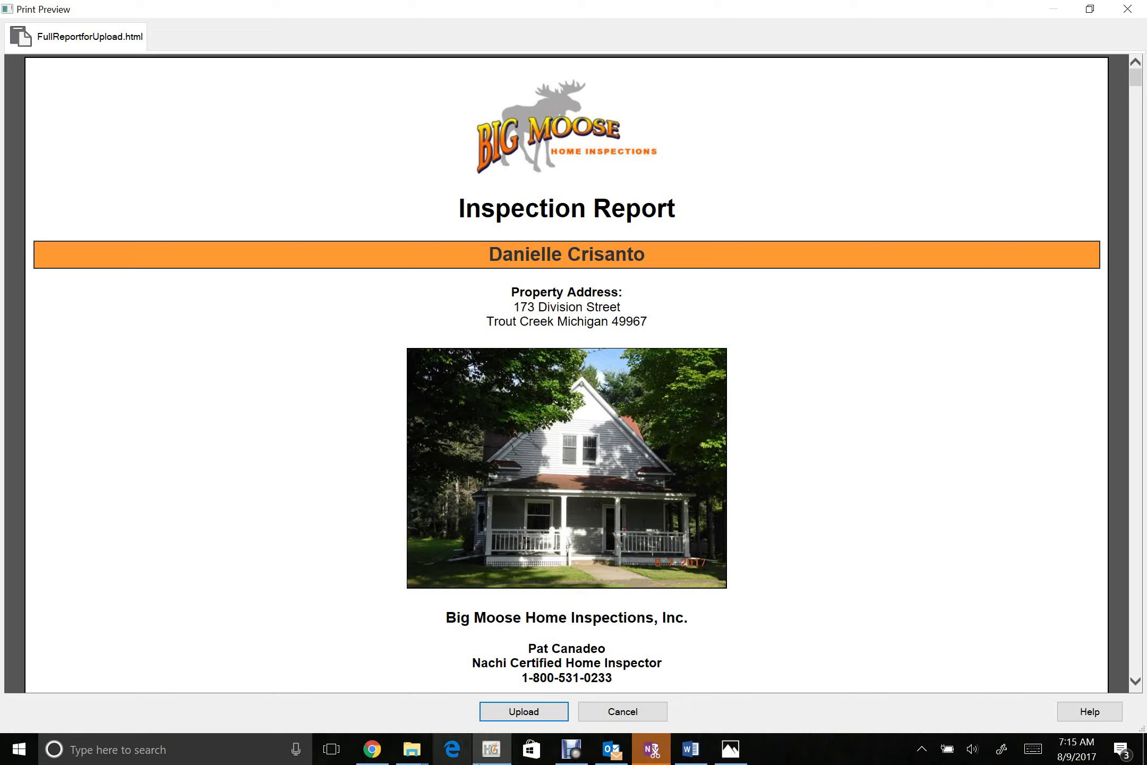
Upload the previewed FullReportforUpload.html from HomeGauge and continue to the online inspection dashboard
click(371, 749)
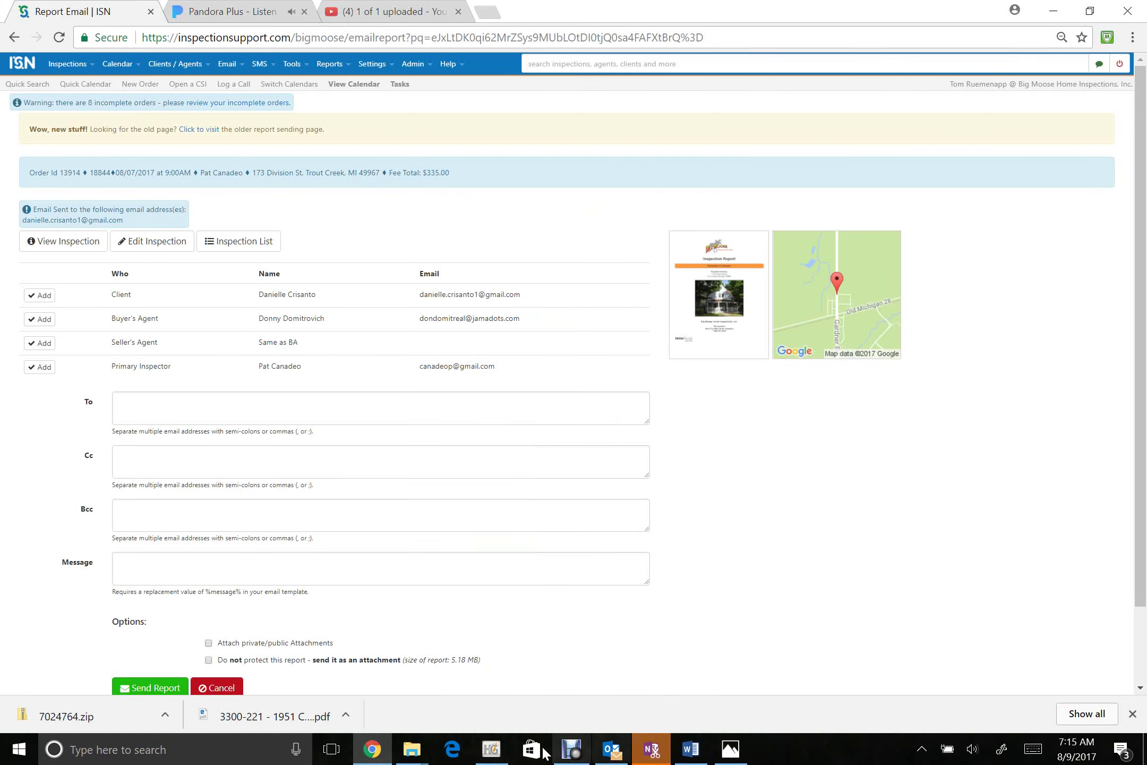
click(494, 750)
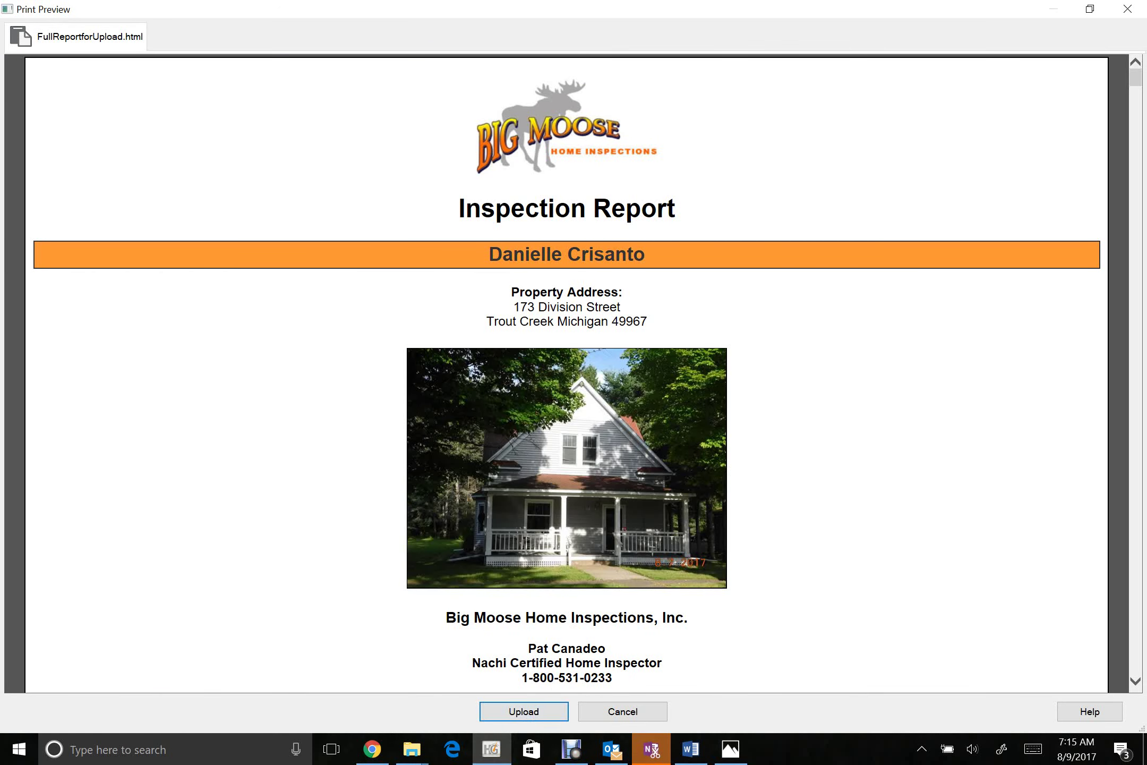
click(531, 713)
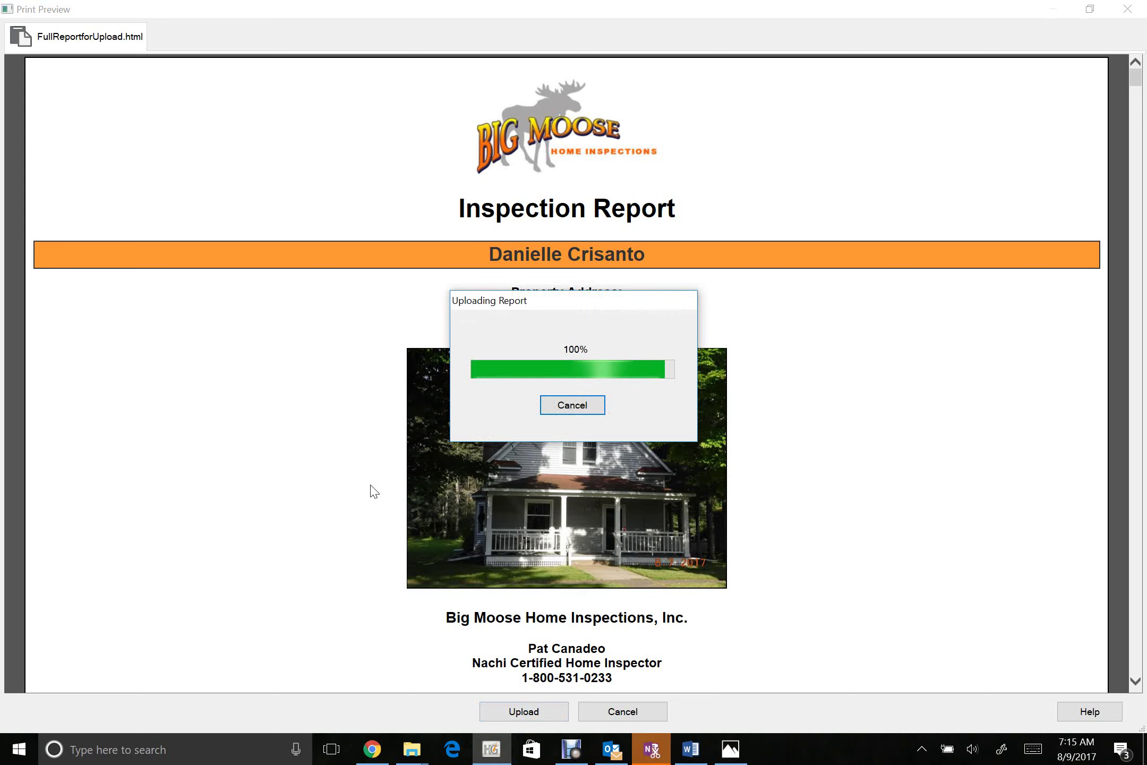
click(615, 442)
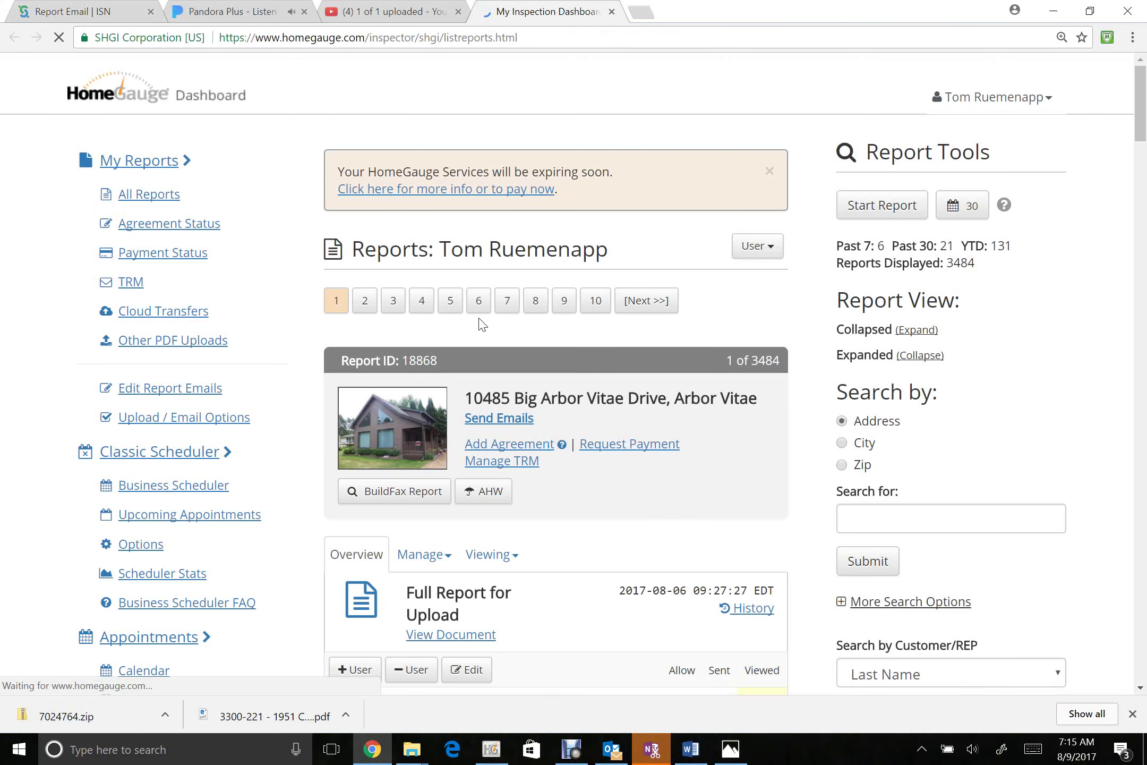
Show the assigned inspector's reports and delete the older Inspection Report document from the newly uploaded report's folder
click(766, 246)
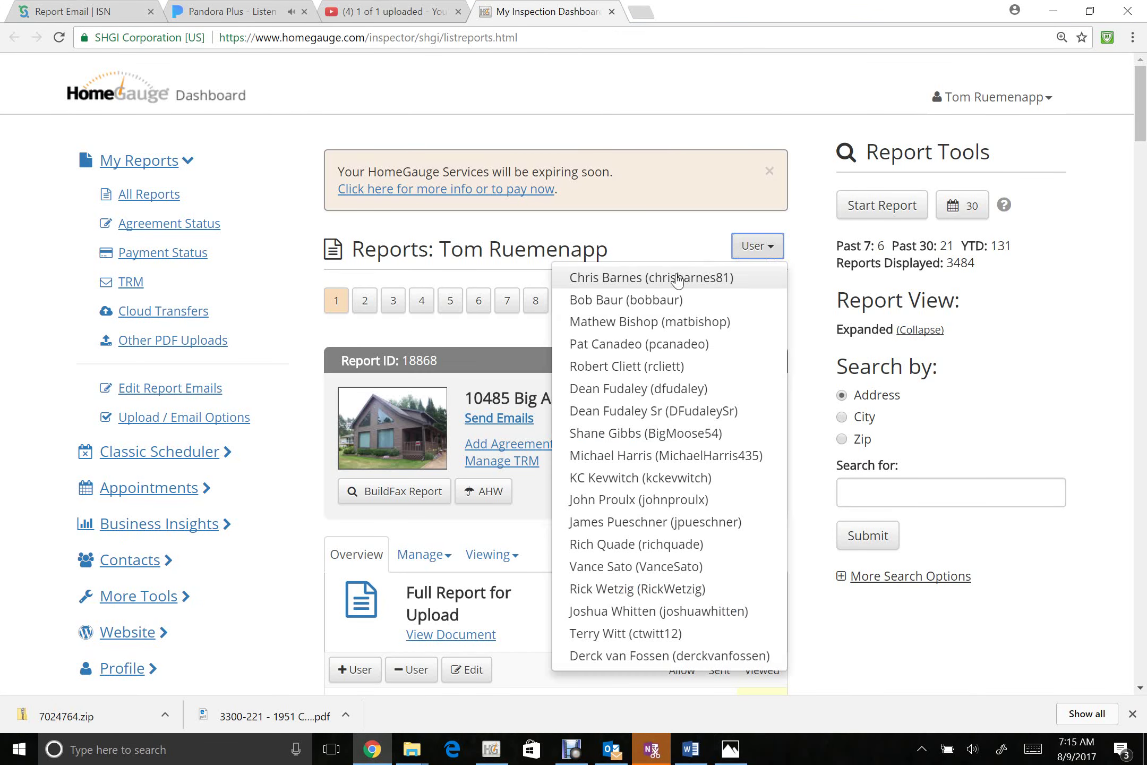
click(627, 345)
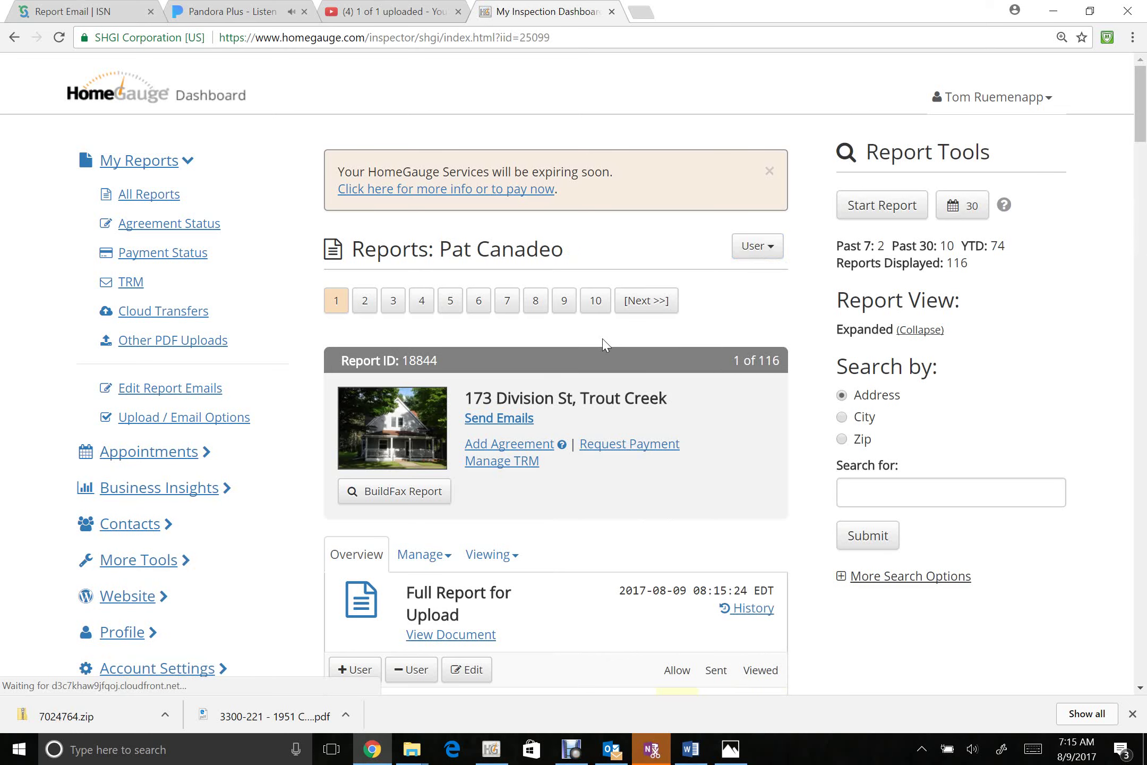
scroll(603, 342, down, 7)
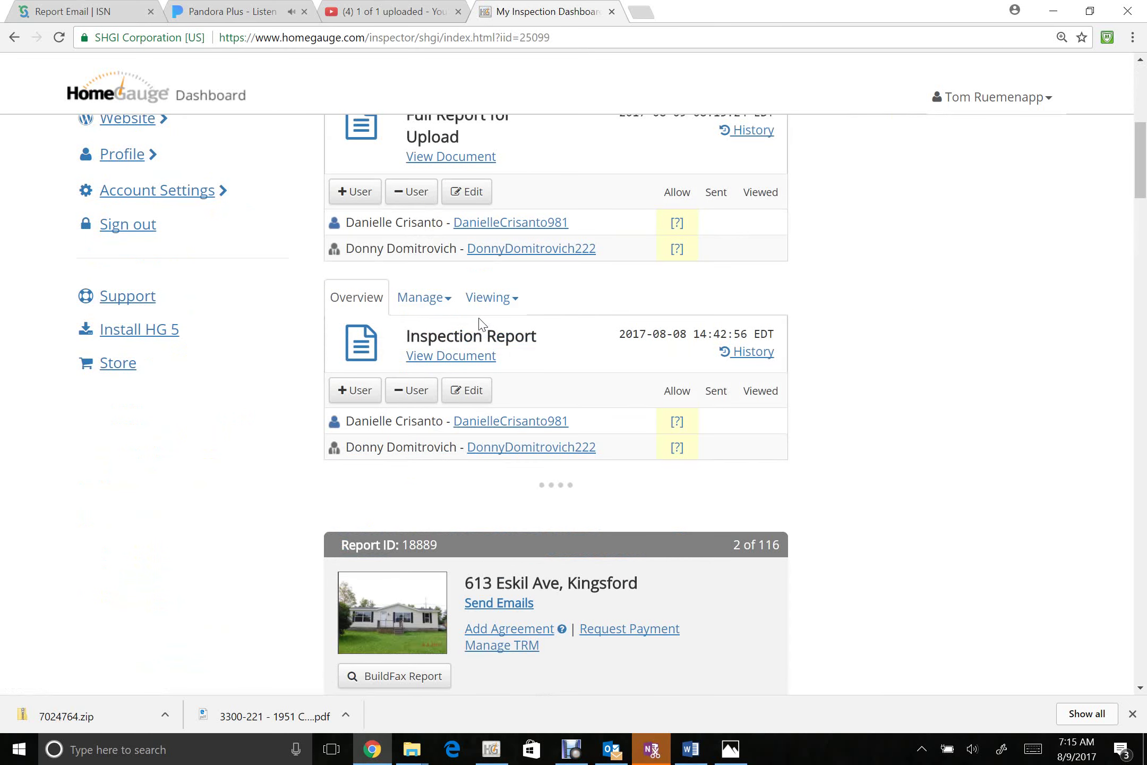
click(433, 298)
click(419, 439)
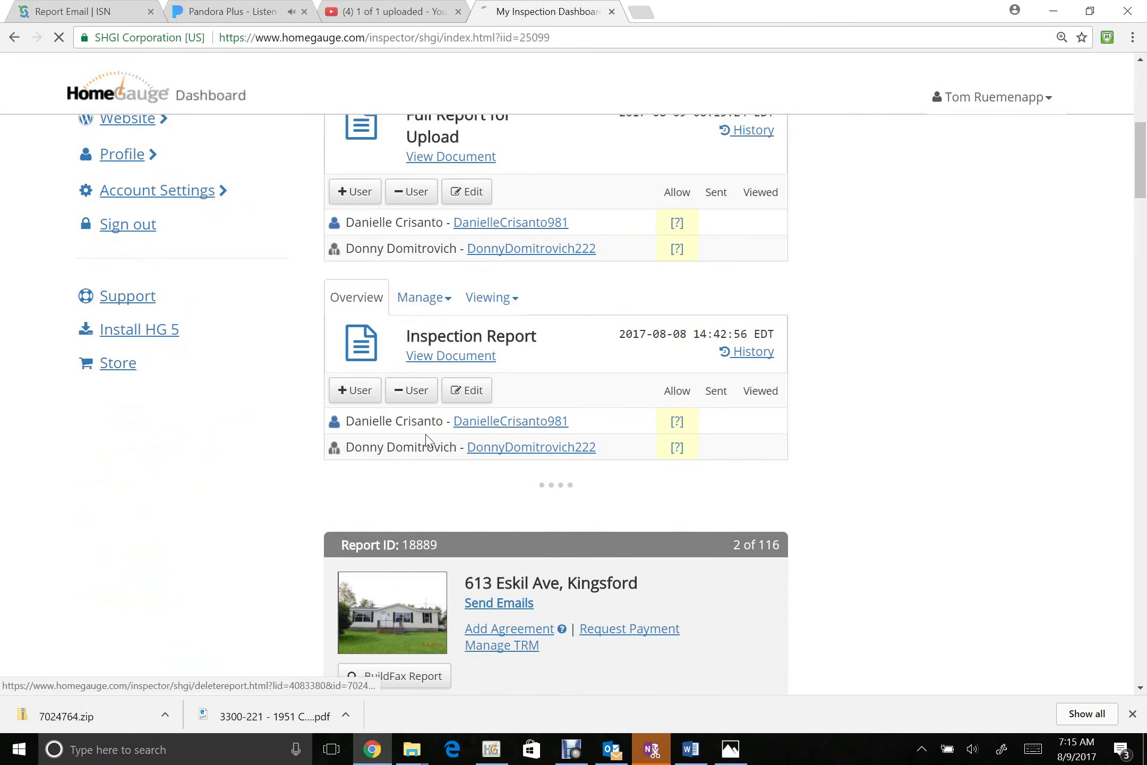
click(333, 320)
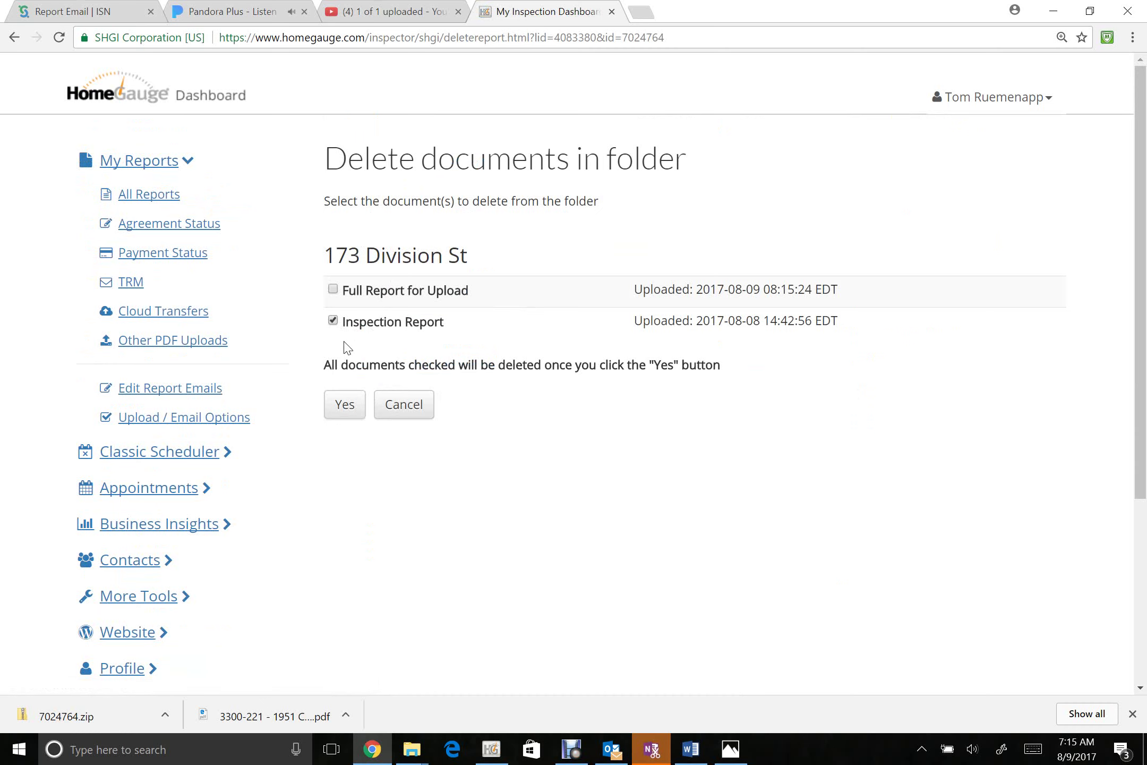
click(341, 405)
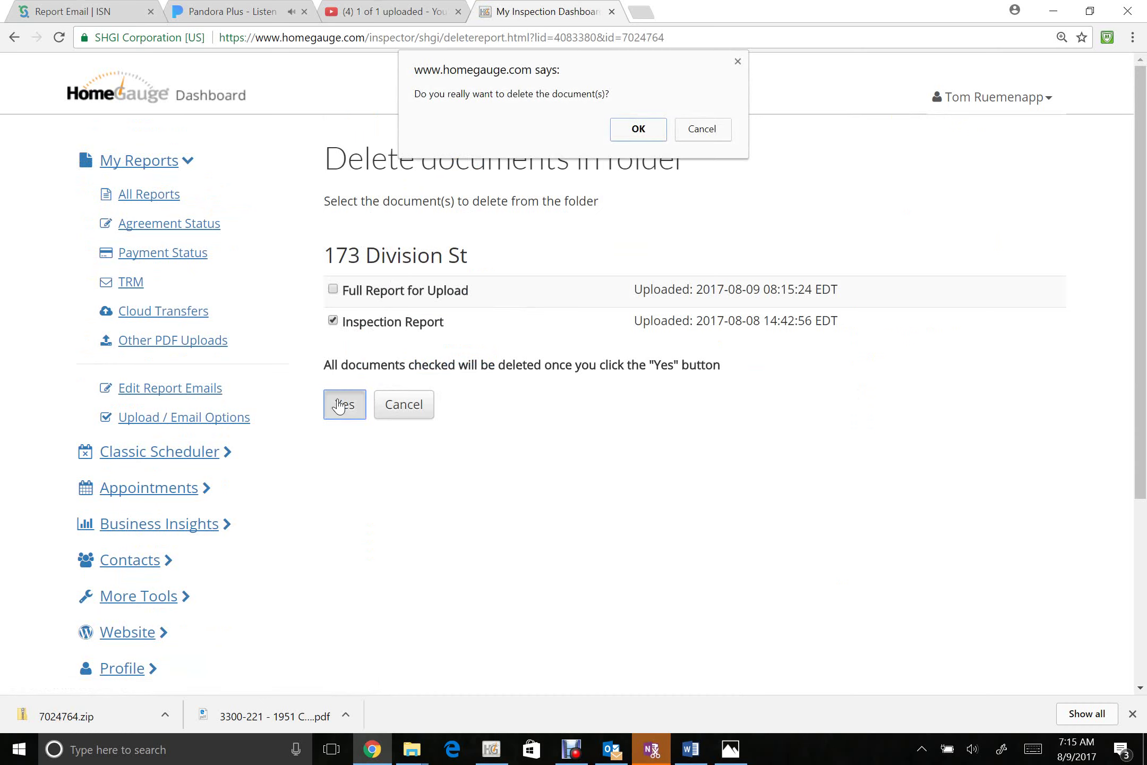
click(651, 129)
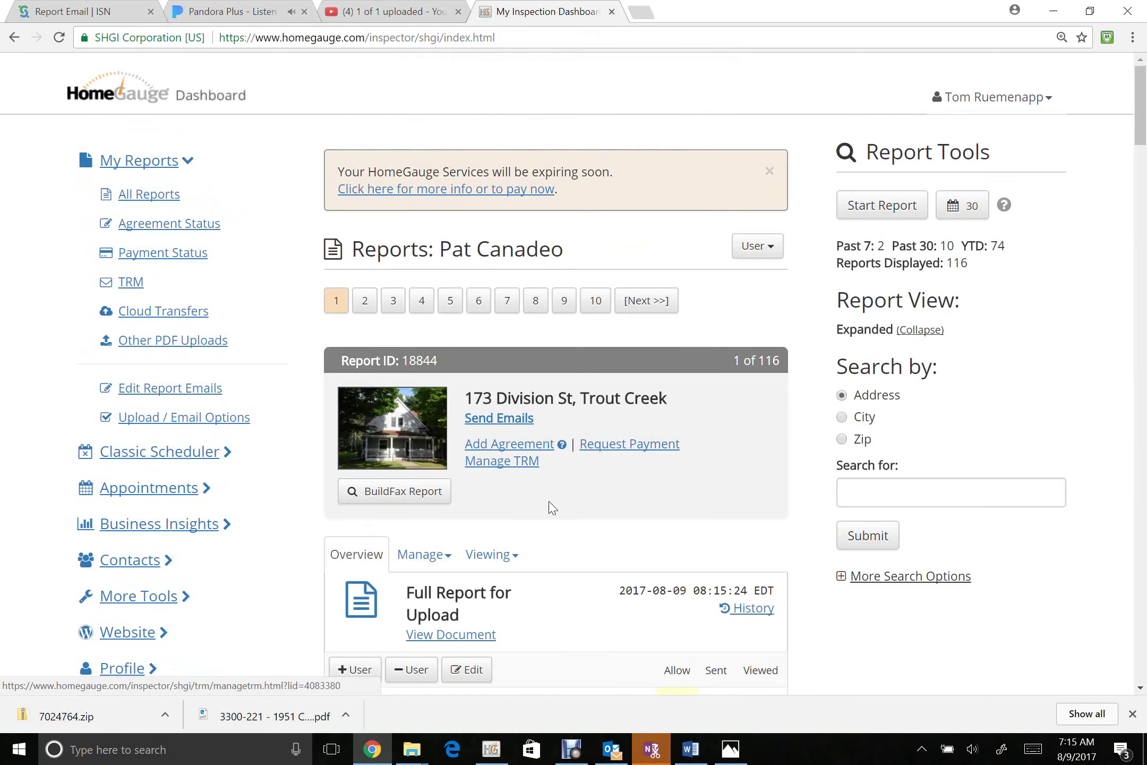
Email only the buyer about the Full Report for Upload, allowing only them to view and forward it, and return to the report list
scroll(593, 366, down, 3)
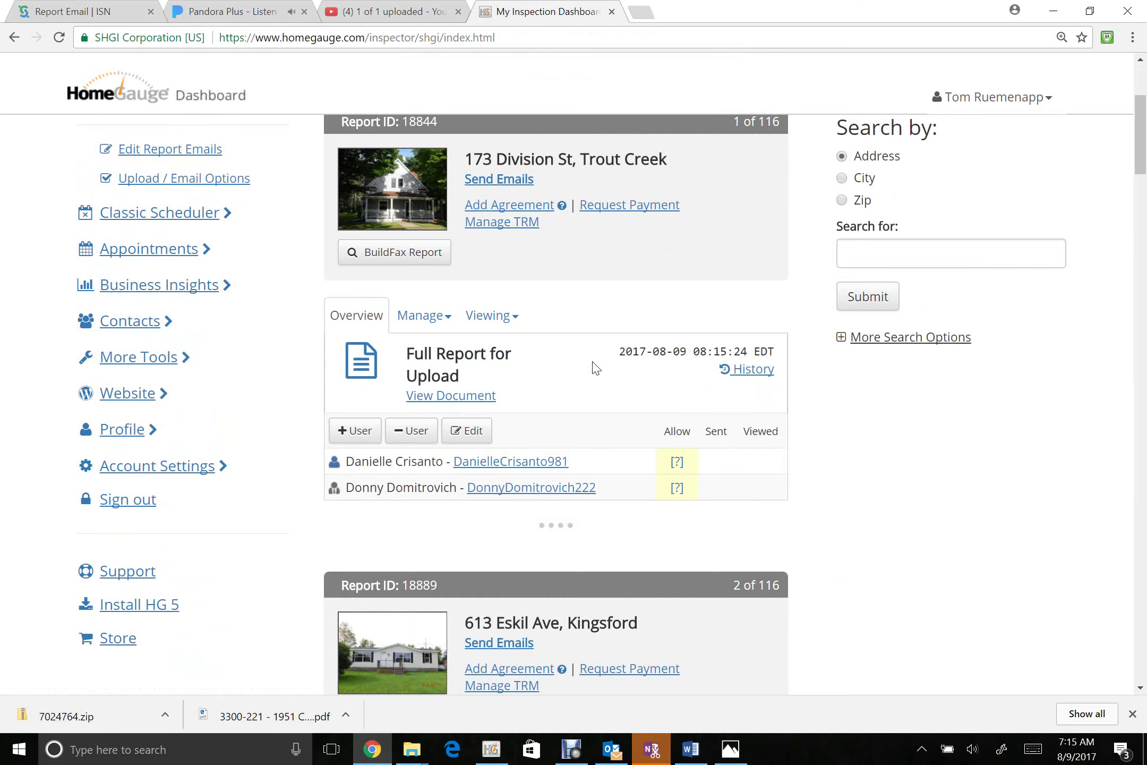
click(513, 181)
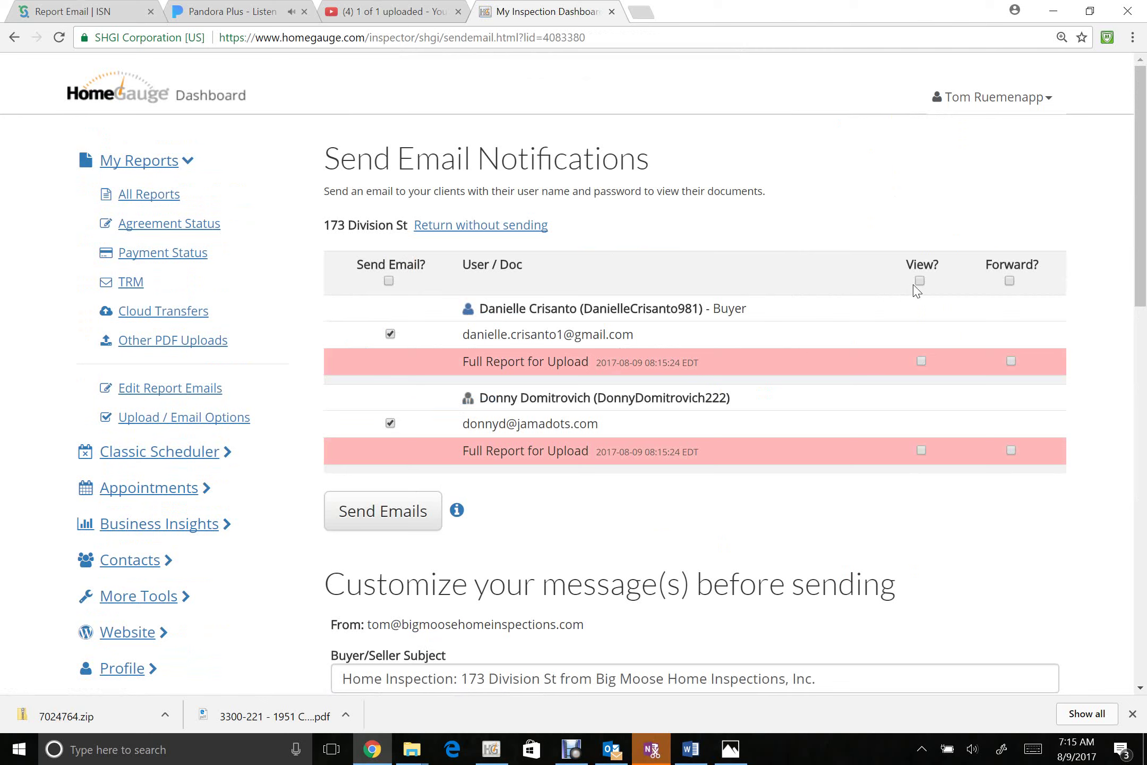
click(390, 423)
click(920, 281)
click(1010, 281)
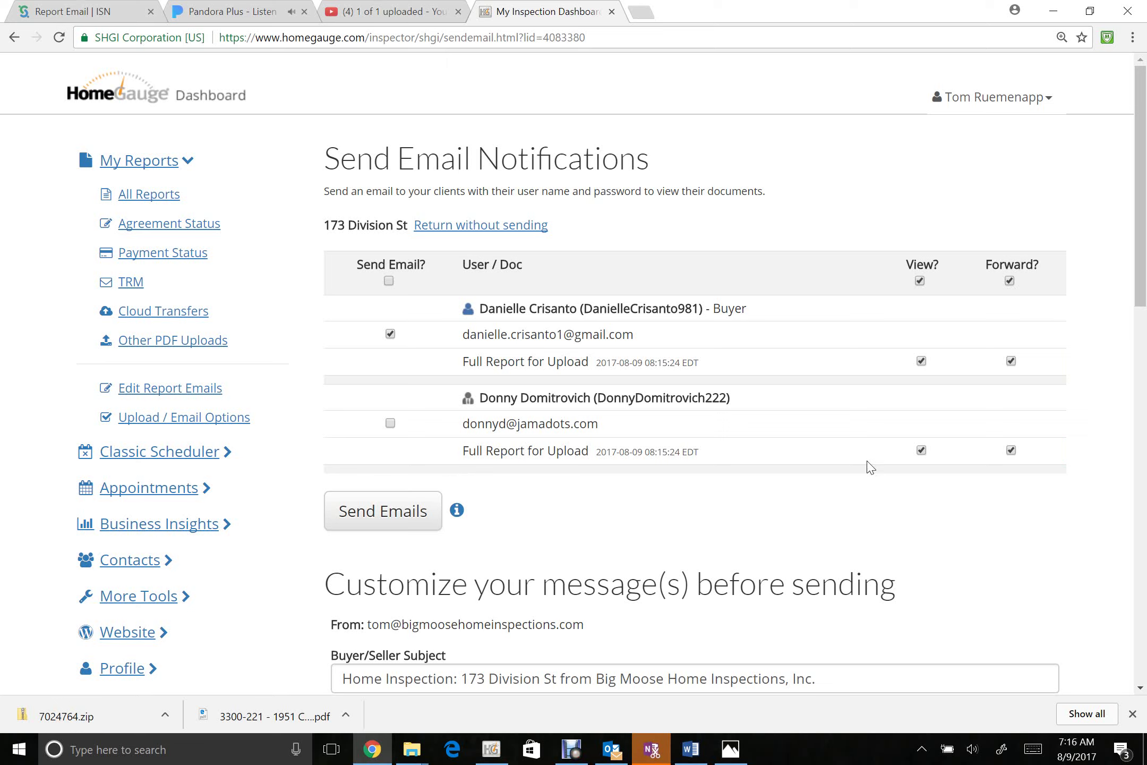
click(921, 451)
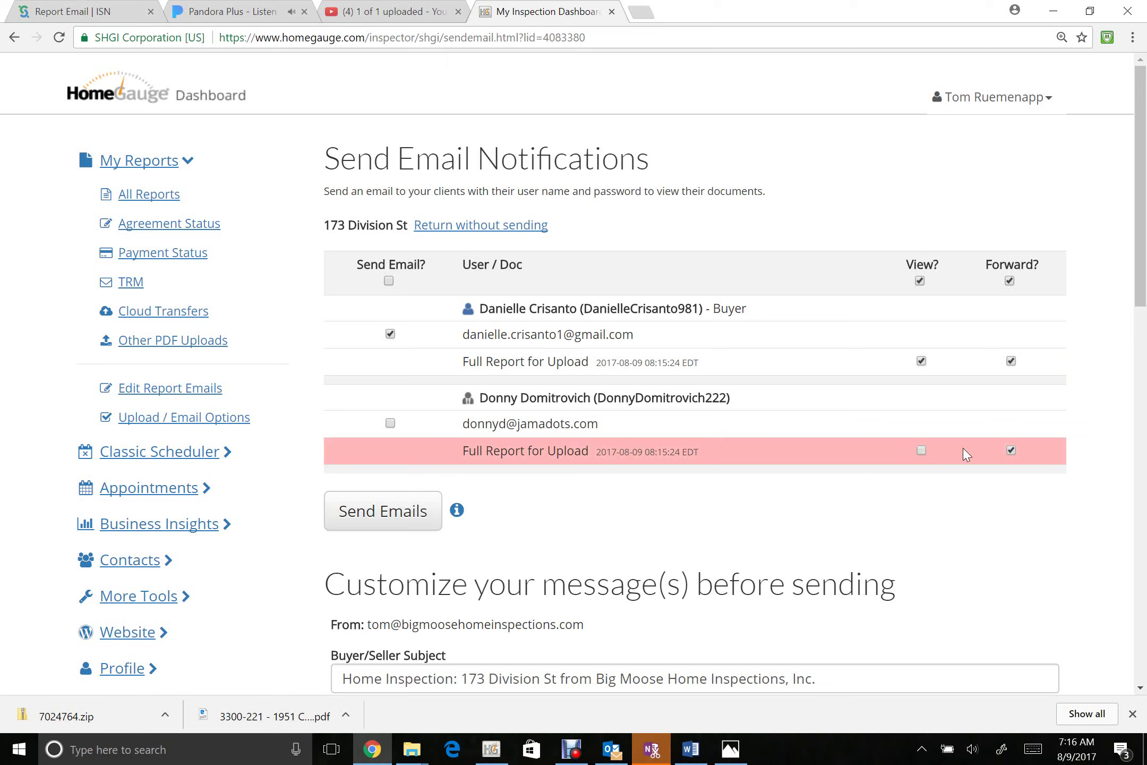
click(1010, 451)
click(368, 512)
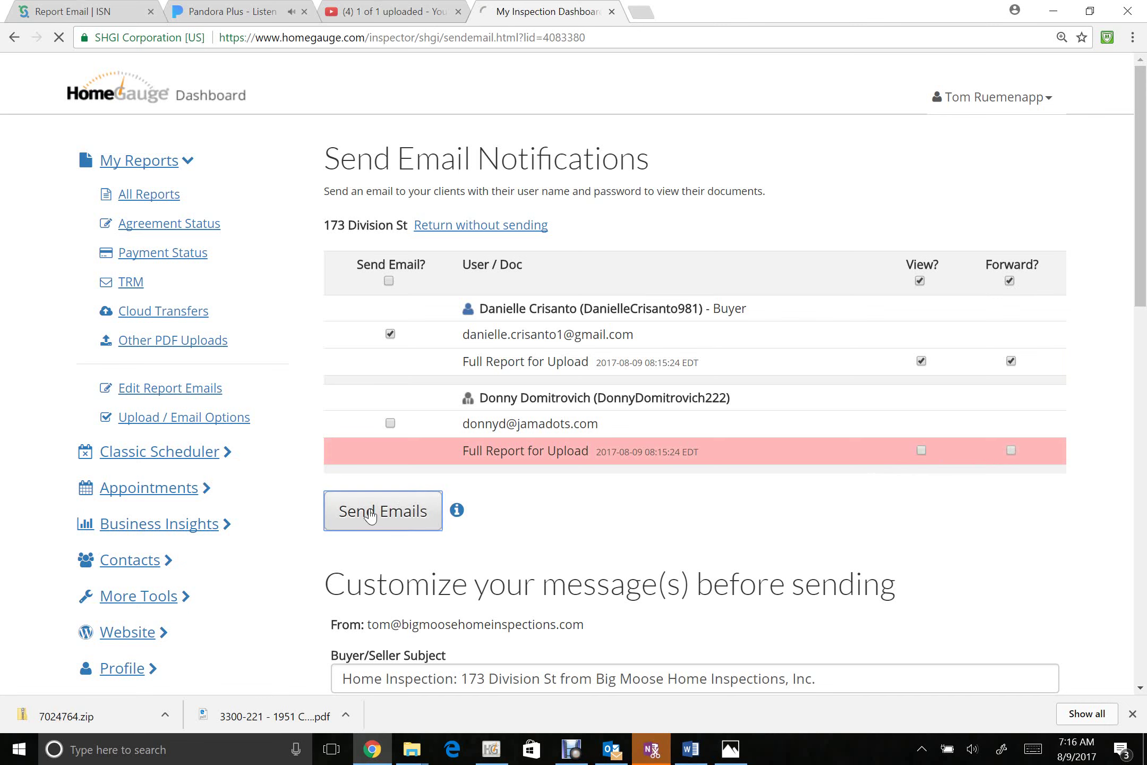
click(484, 401)
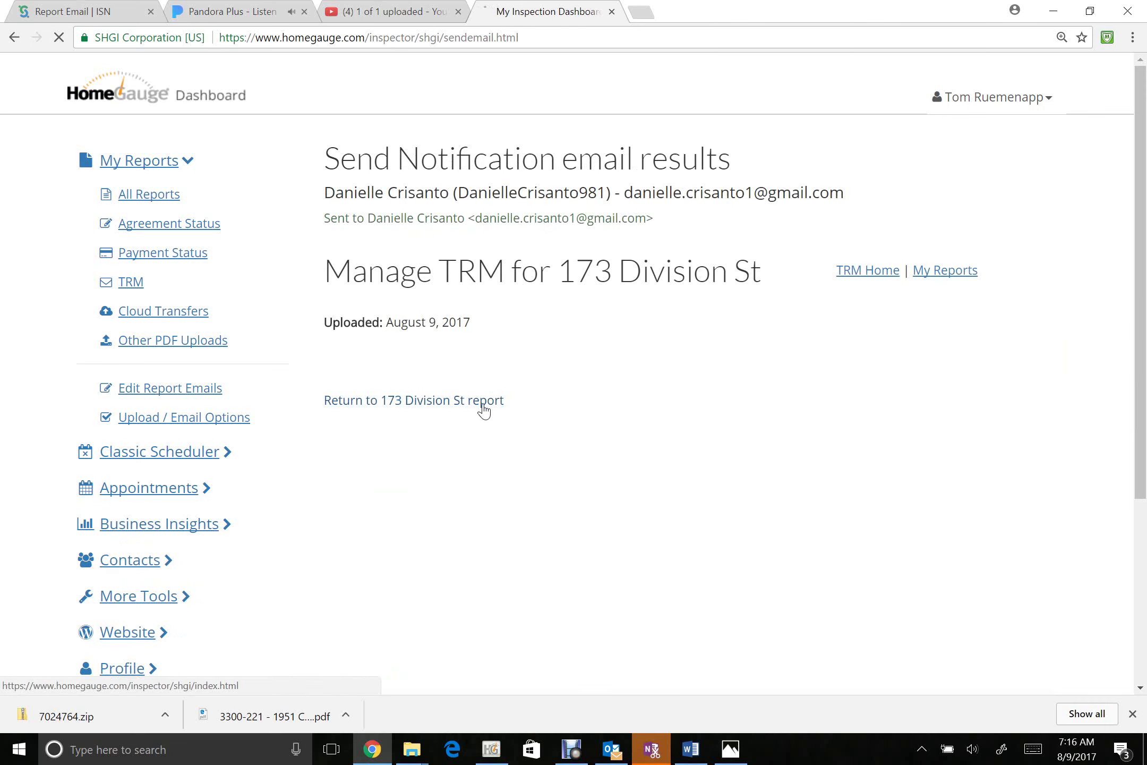
scroll(500, 405, down, 8)
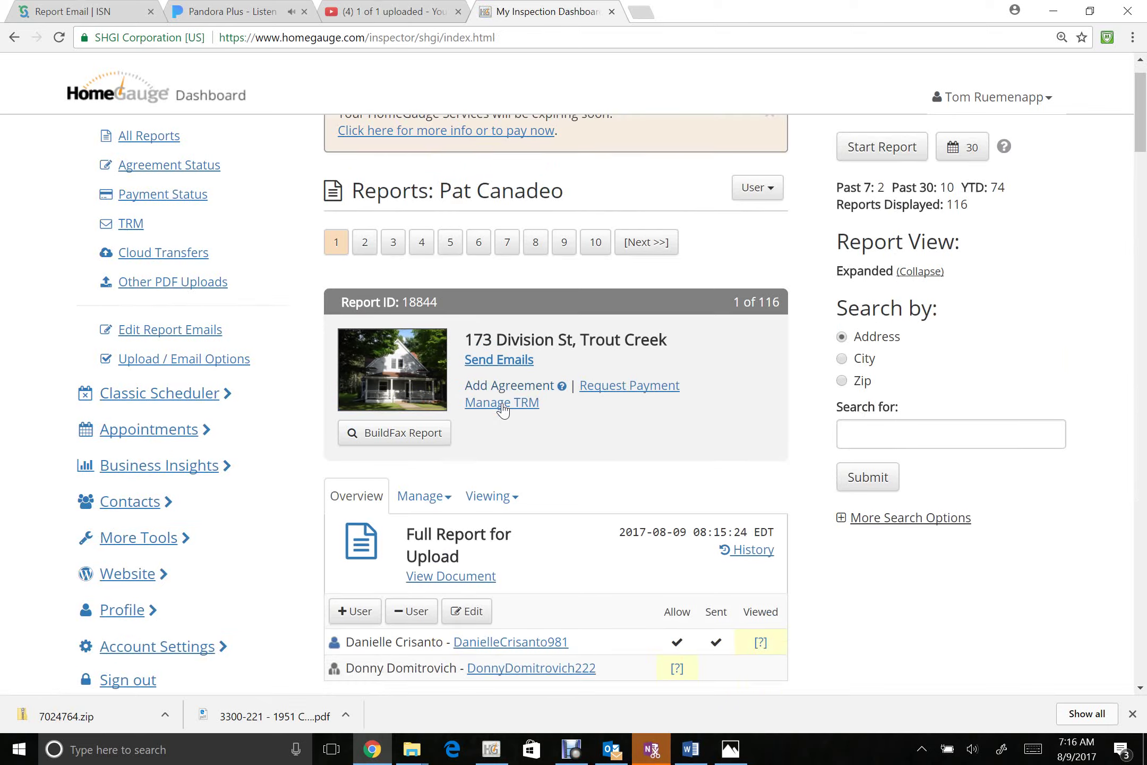